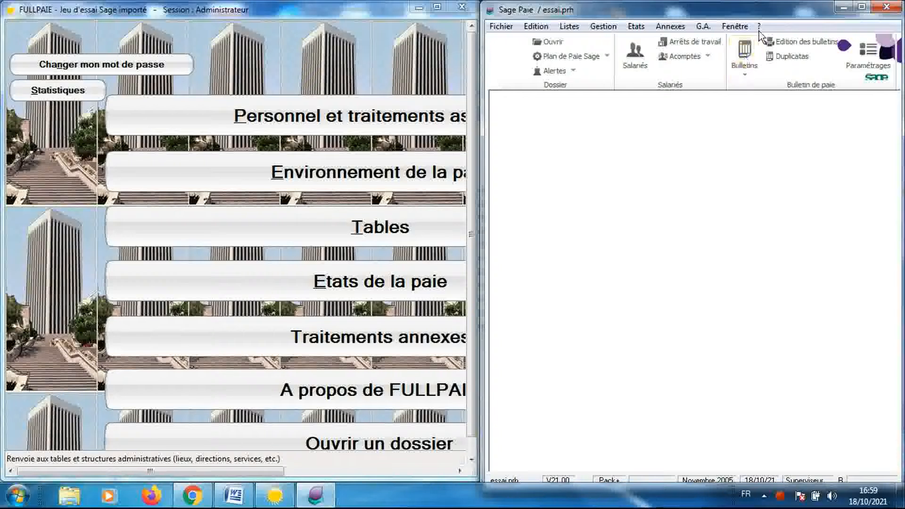
# Check the version information of Sage Paie, close it, and switch to the FULLPAIE window
pyautogui.click(759, 27)
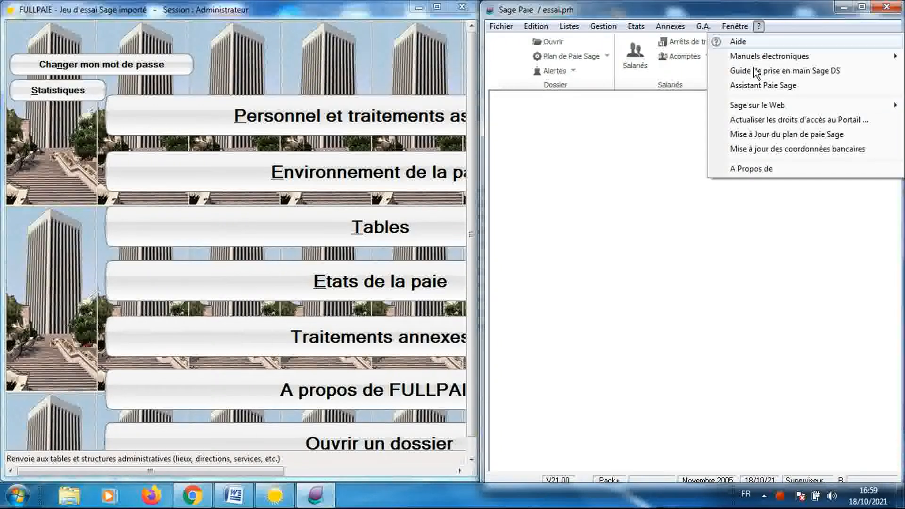
pyautogui.click(751, 168)
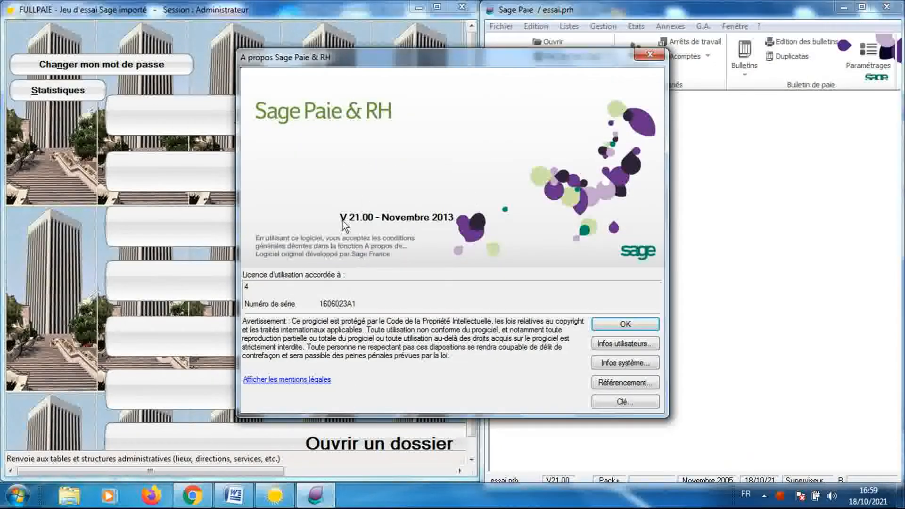
pyautogui.click(650, 56)
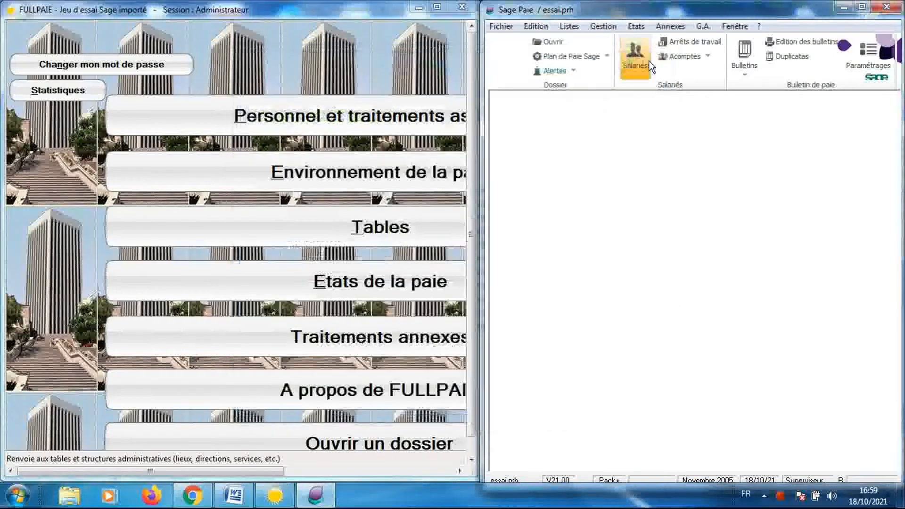
pyautogui.click(328, 59)
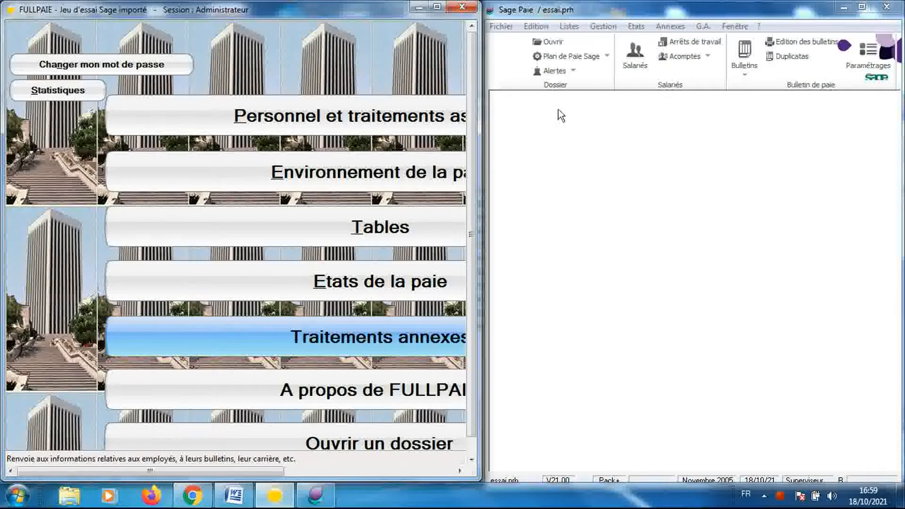
# Open the organisations list in Sage Paie and review its services, units and categories, returning to the departments
pyautogui.click(567, 27)
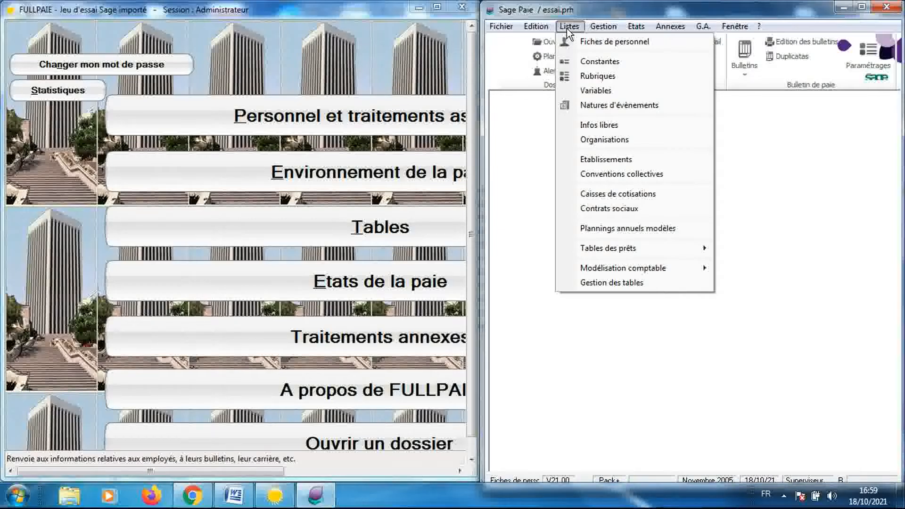
pyautogui.click(586, 141)
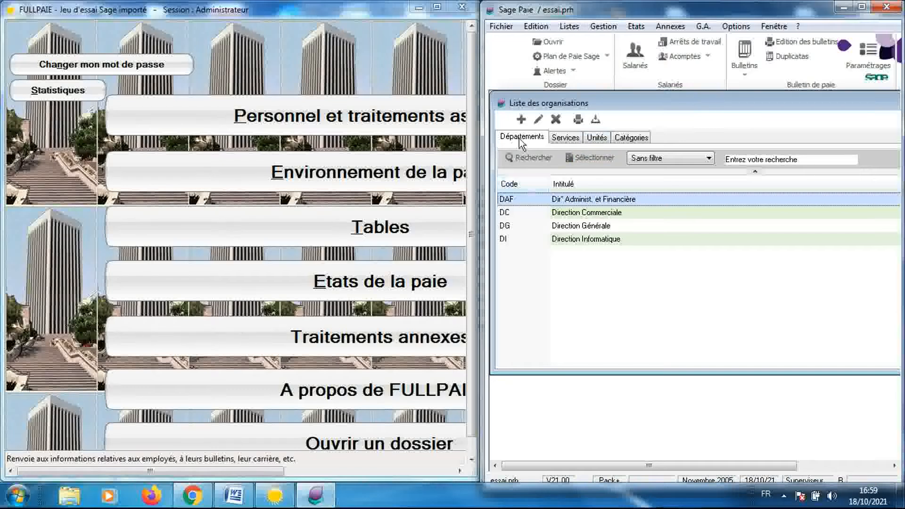
pyautogui.click(566, 138)
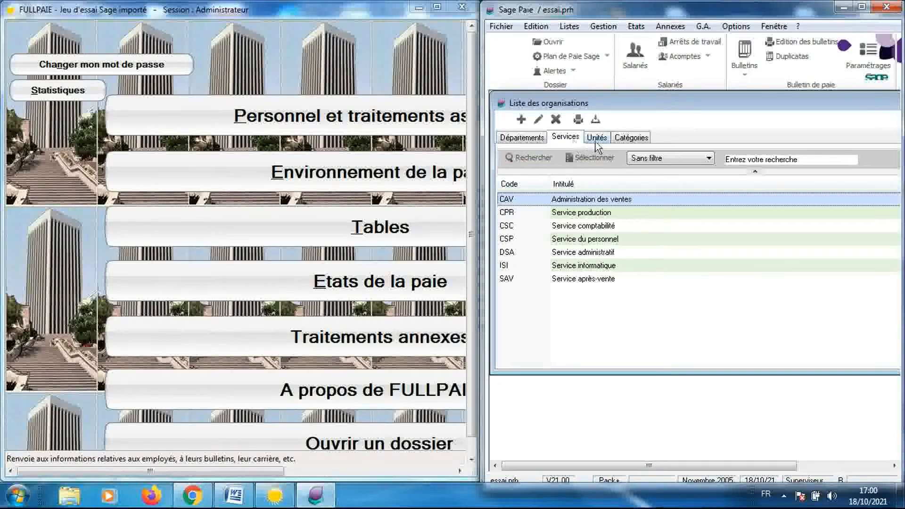
pyautogui.click(597, 141)
pyautogui.click(628, 138)
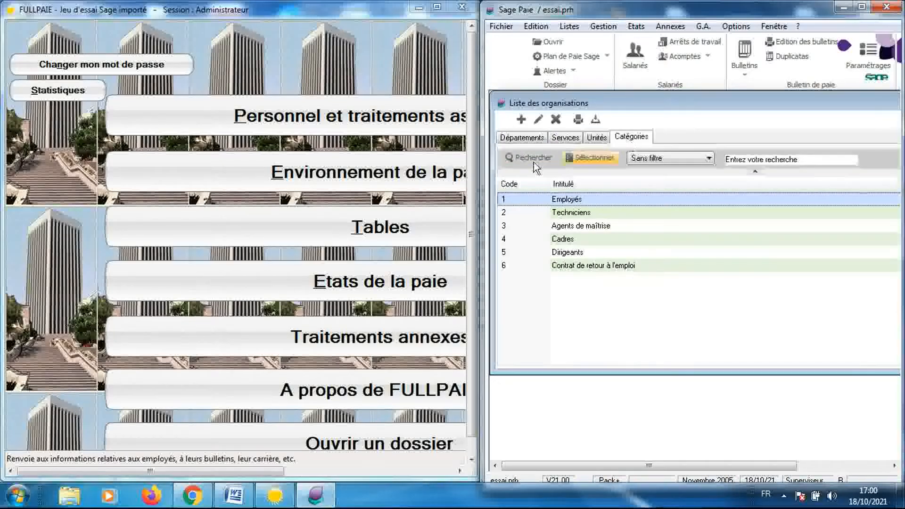
pyautogui.click(522, 139)
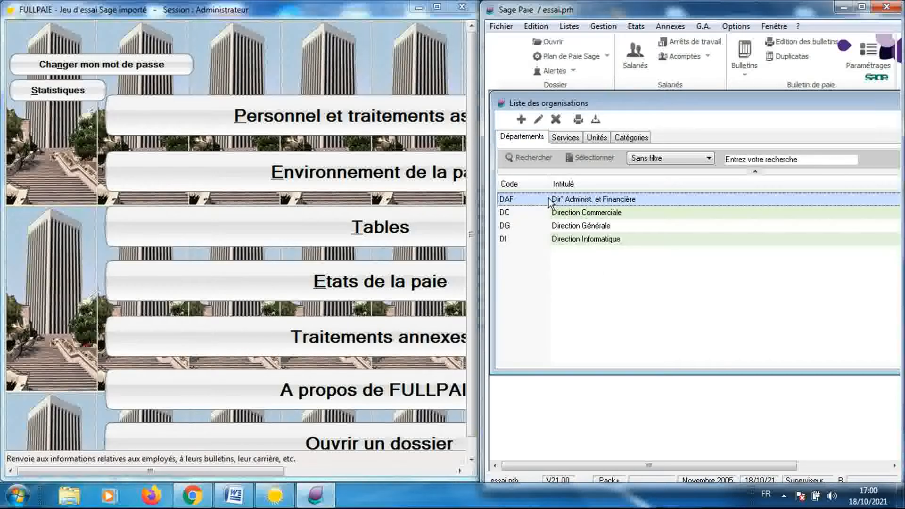
# In FULLPAIE, open the import of the personnel list from Sage and move its window clear of the Sage Paie list
pyautogui.click(344, 53)
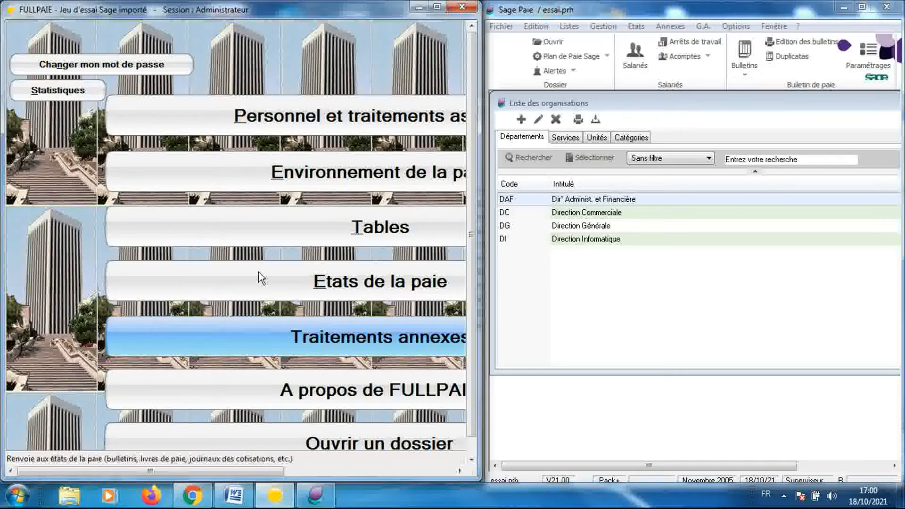
pyautogui.click(288, 339)
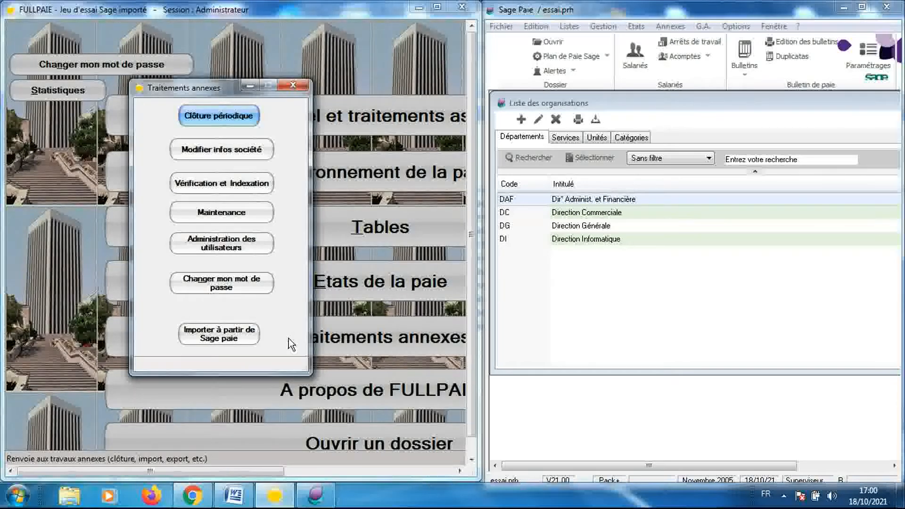
pyautogui.click(221, 338)
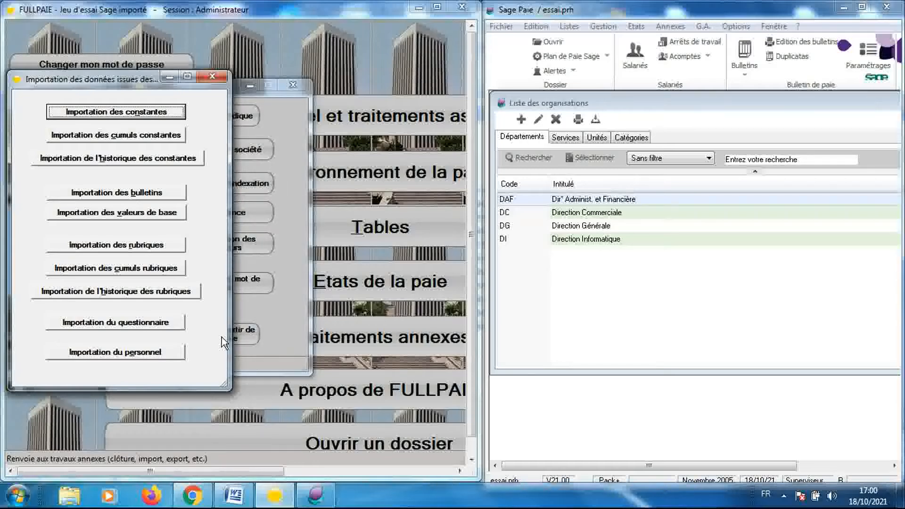
pyautogui.click(131, 353)
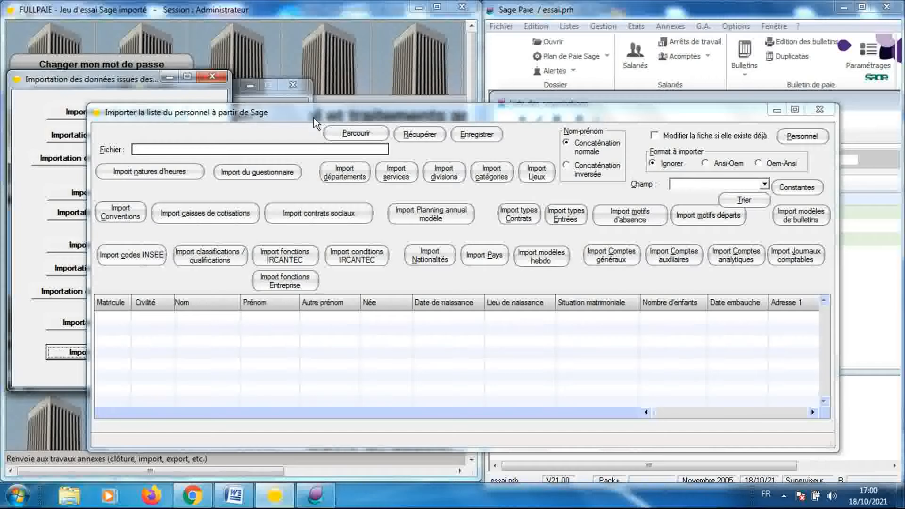
pyautogui.click(276, 117)
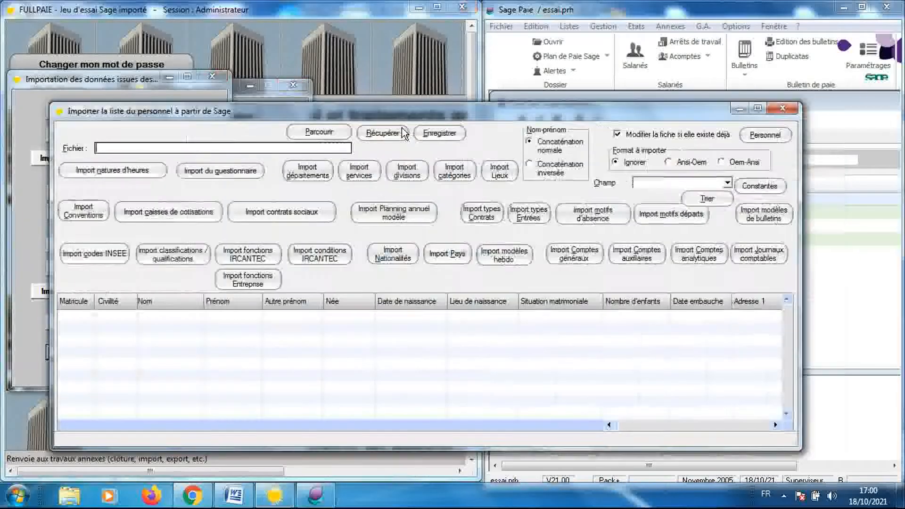
pyautogui.moveTo(402, 120); pyautogui.dragTo(358, 99)
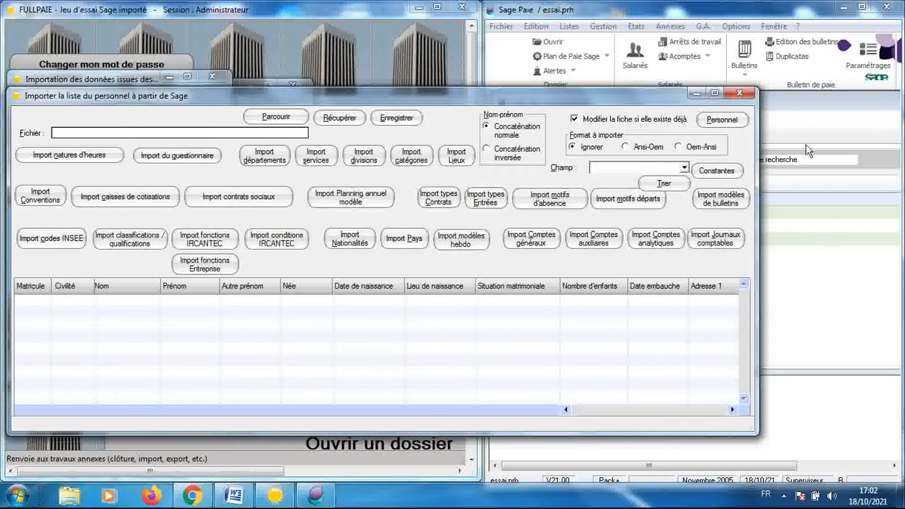
# Back in Sage Paie, run the normal edition of the departments with the Transfert option enabled
pyautogui.click(807, 113)
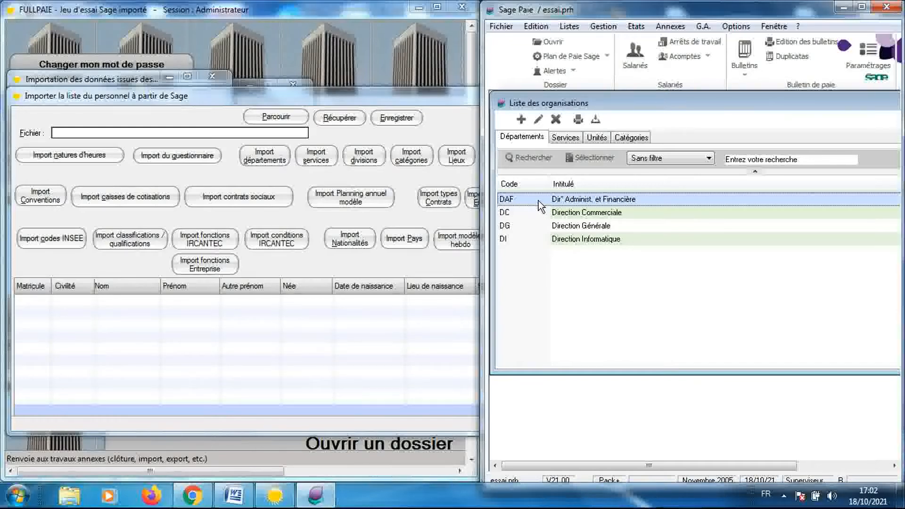
pyautogui.click(580, 119)
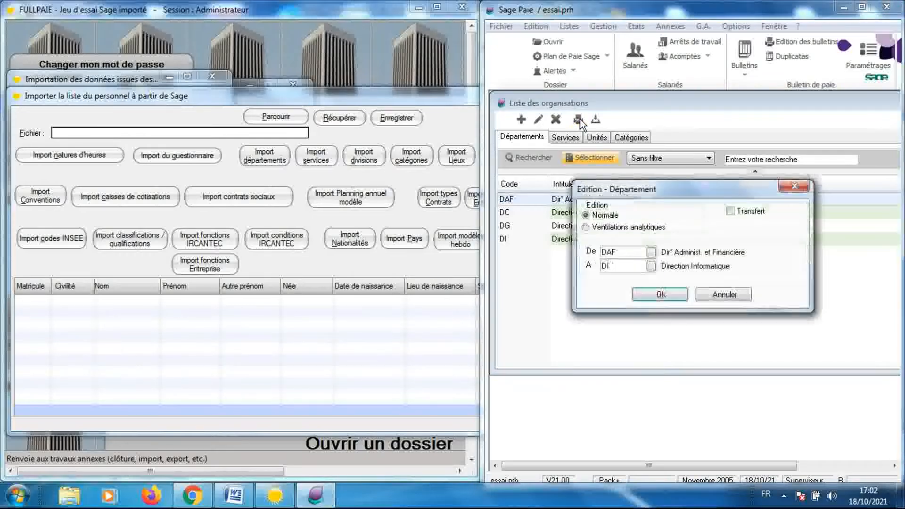
pyautogui.click(731, 211)
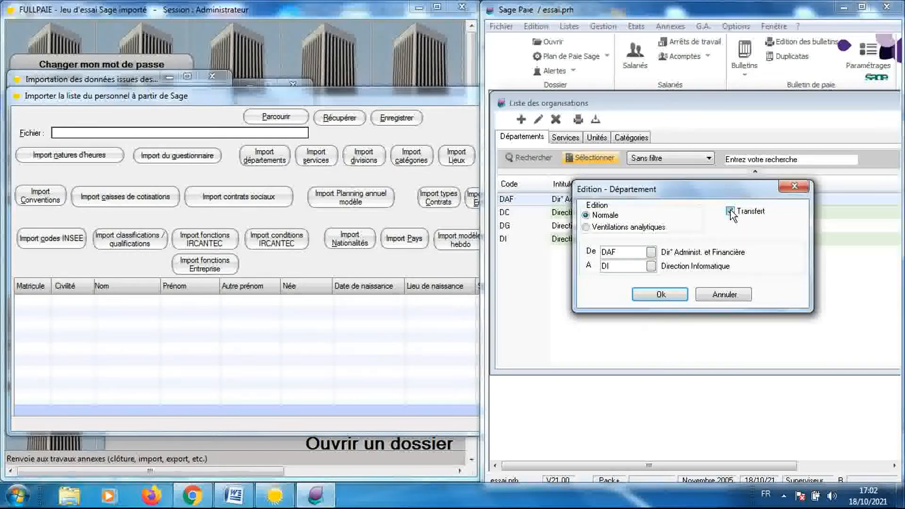
pyautogui.click(661, 294)
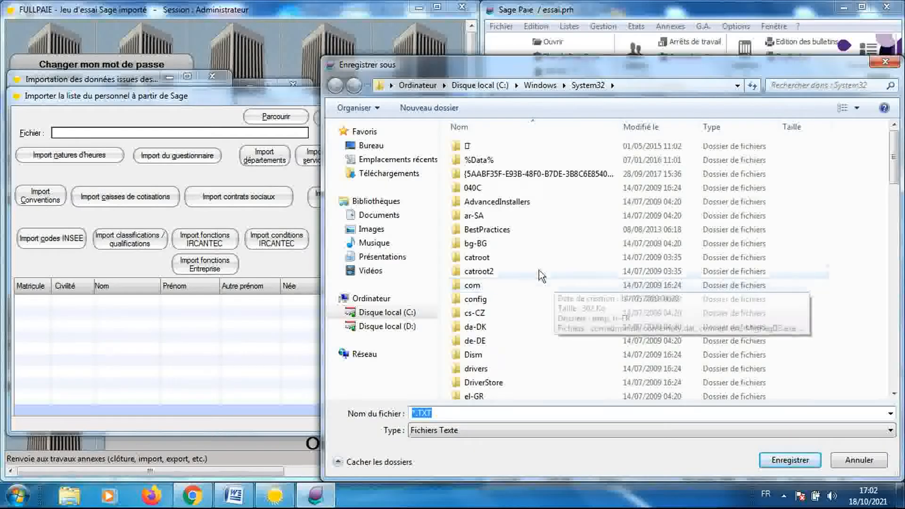
# Create a folder named Tables inside the Export Données Sage paie V21 folder of the Présentations library
pyautogui.click(395, 258)
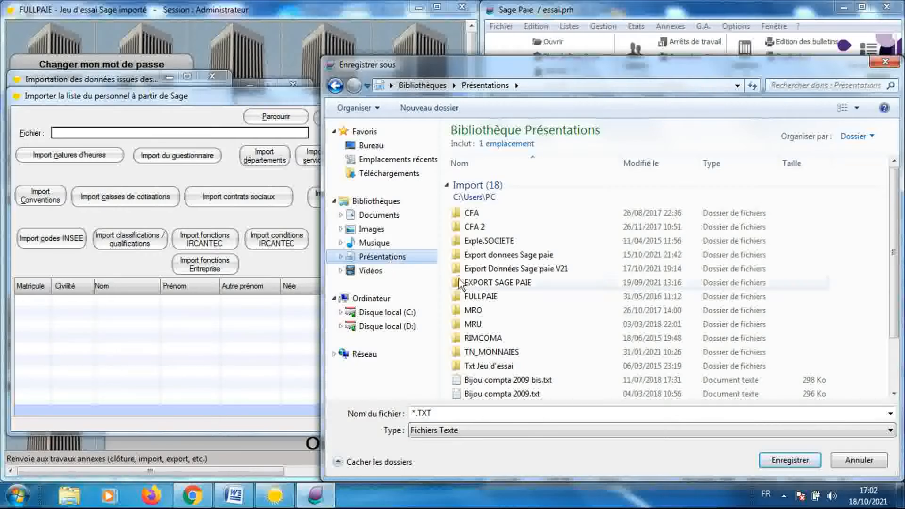
pyautogui.click(488, 273)
pyautogui.doubleClick(489, 278)
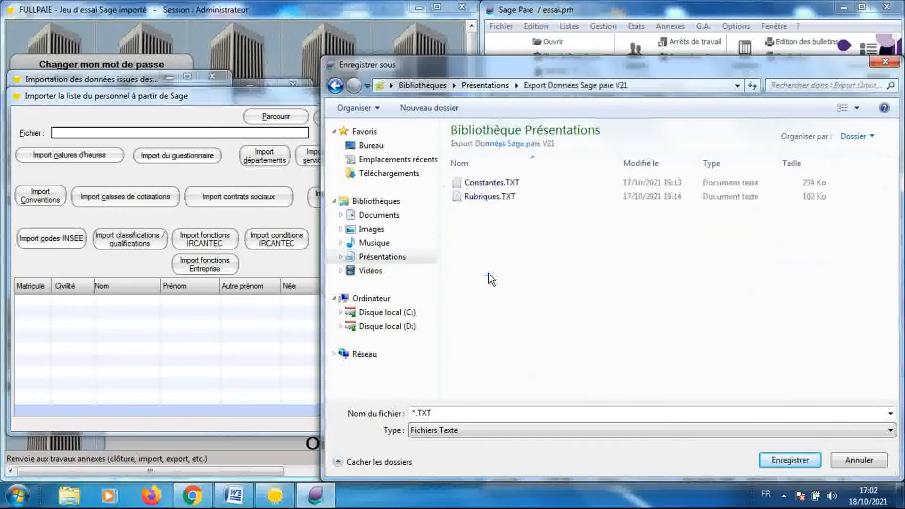
pyautogui.rightClick(477, 236)
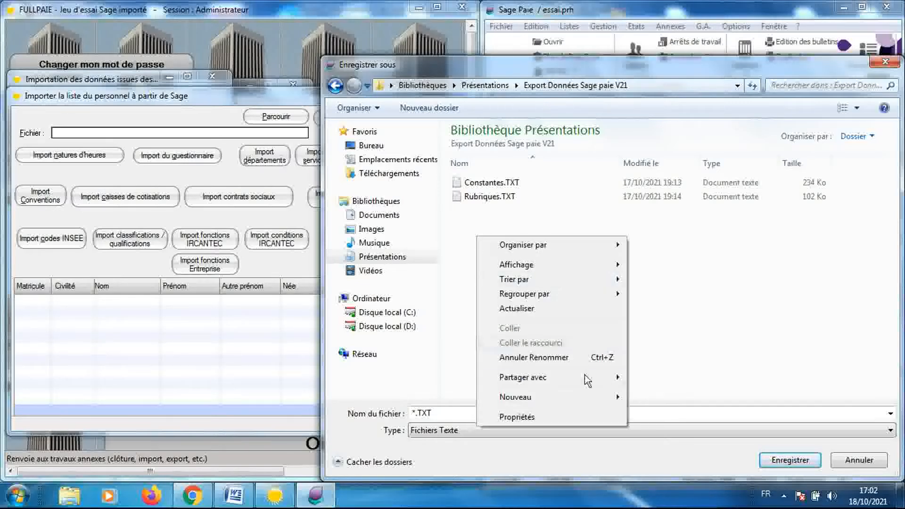
pyautogui.moveTo(596, 400)
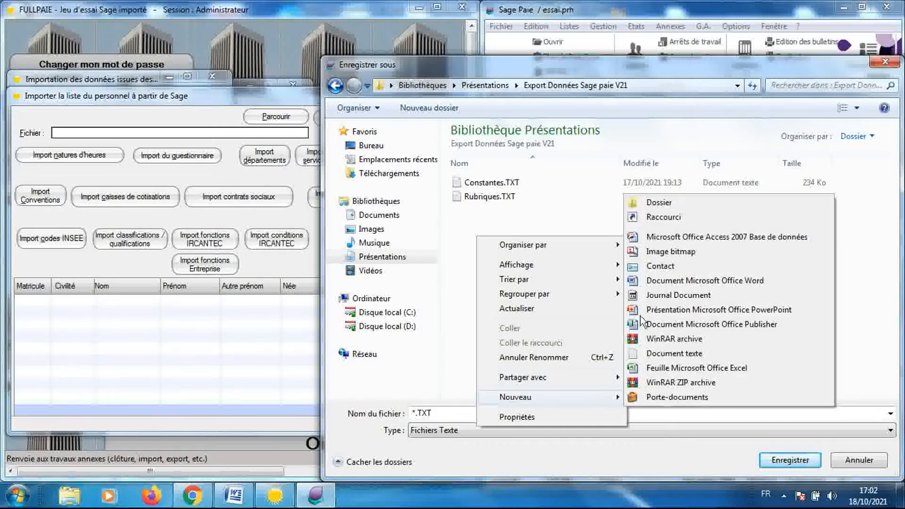
pyautogui.click(659, 206)
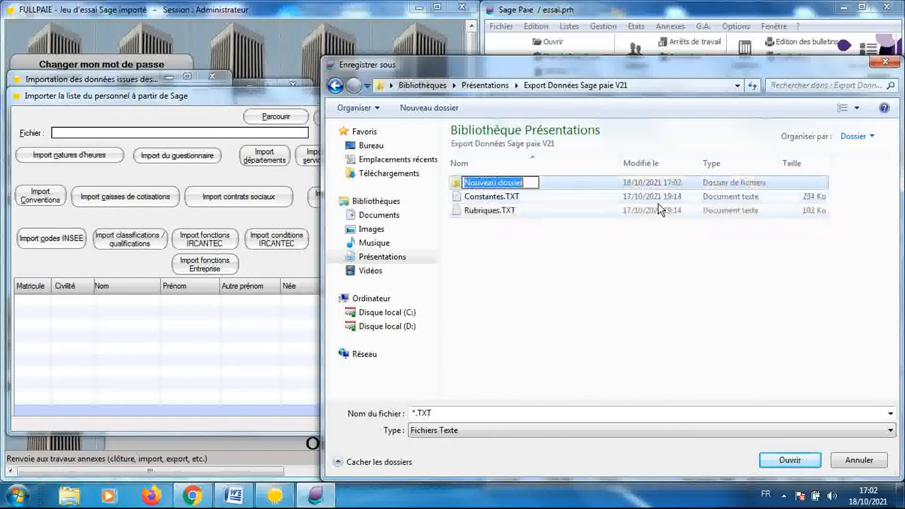
pyautogui.write('T')
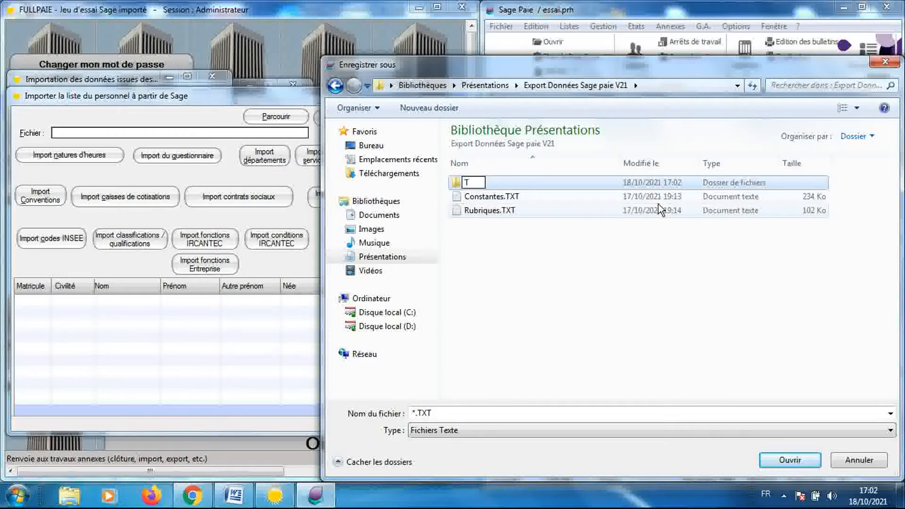
pyautogui.write('ables')
pyautogui.press('Return')
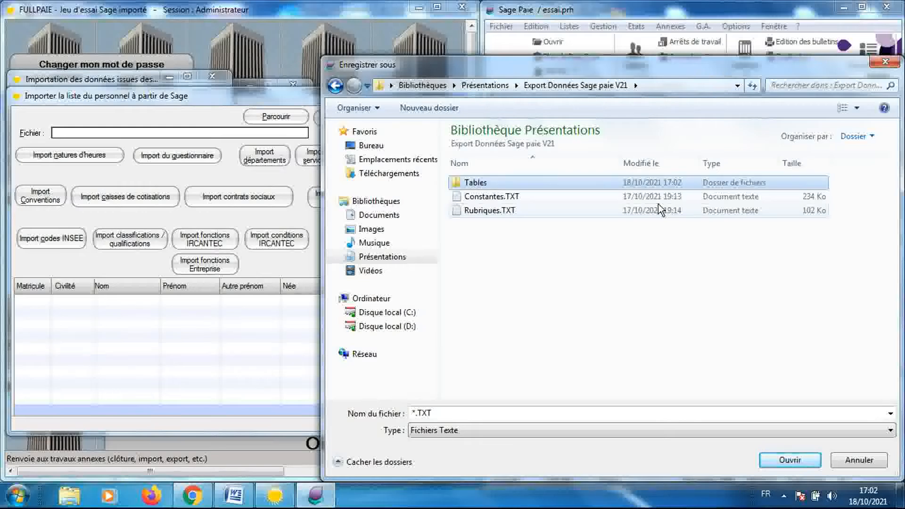
# Save the department export in the Tables folder as Départements.TXT
pyautogui.doubleClick(598, 185)
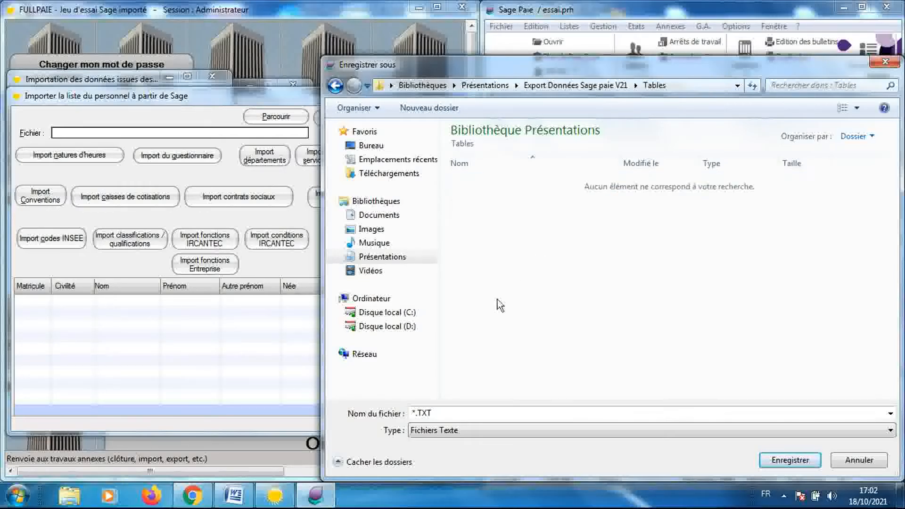
pyautogui.click(415, 413)
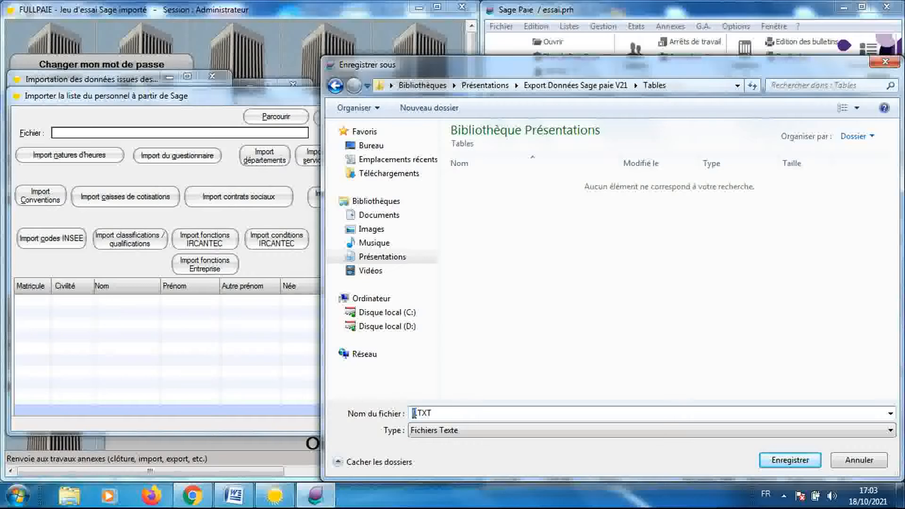
pyautogui.write('Départements')
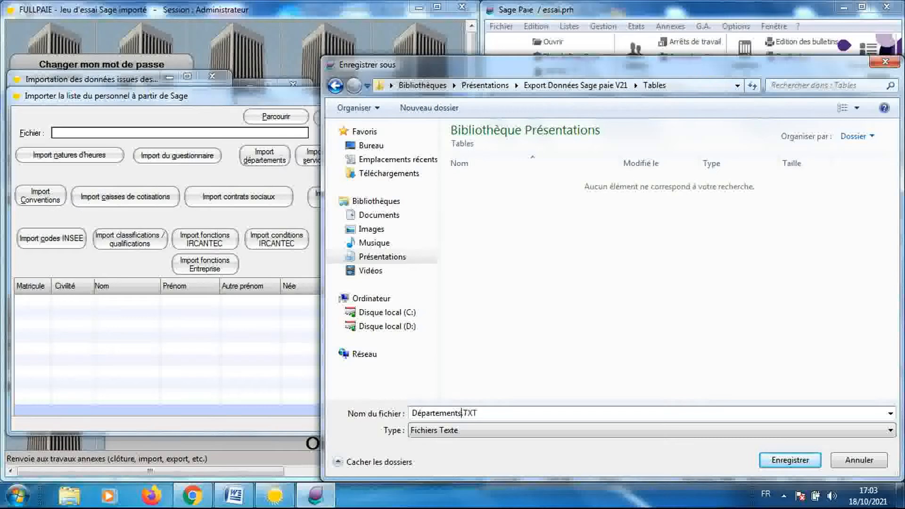
pyautogui.press('Return')
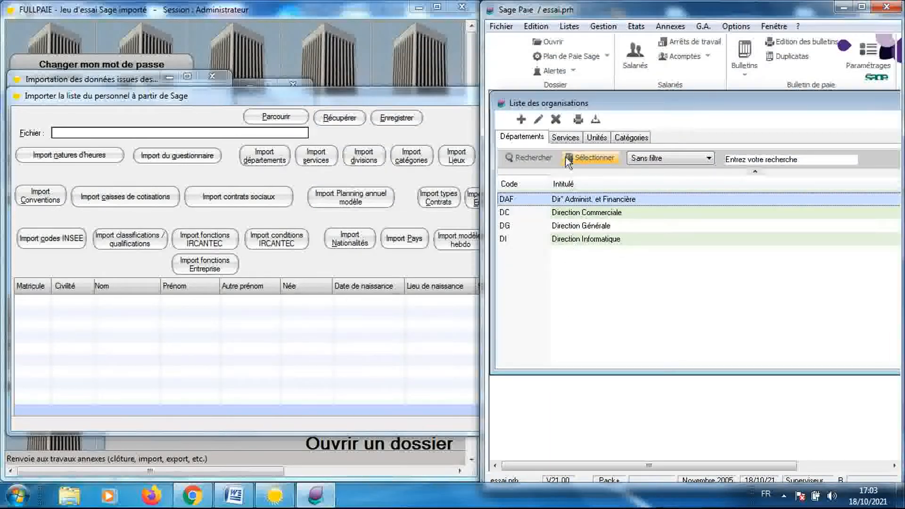
# Run the normal edition of the services from the organisations list with the Transfert option enabled
pyautogui.click(569, 136)
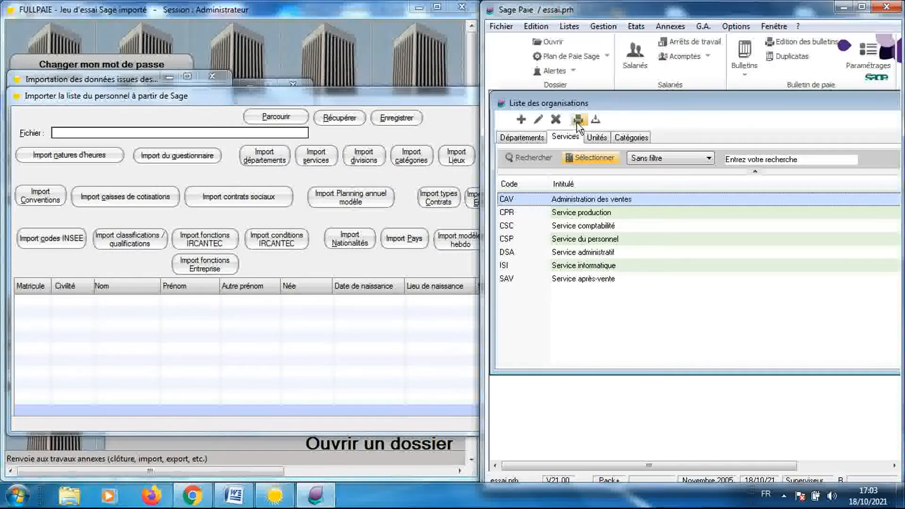
pyautogui.click(578, 120)
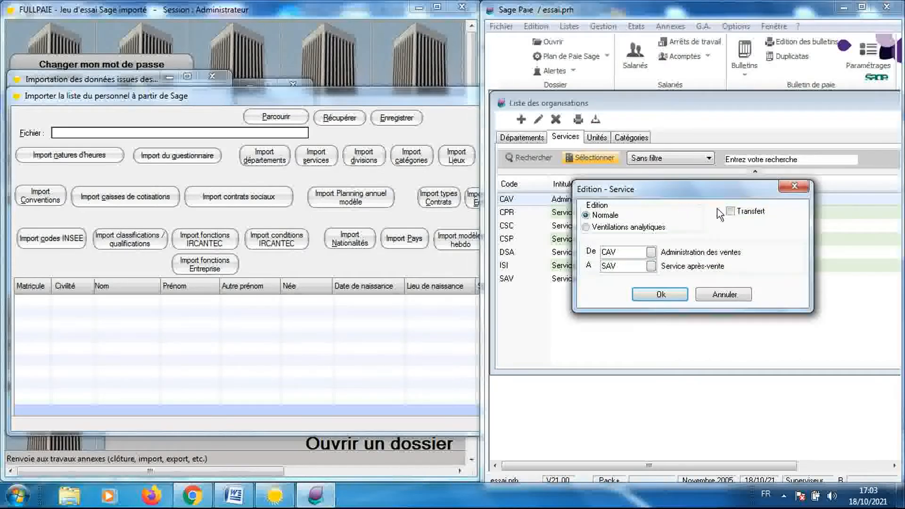
pyautogui.click(729, 213)
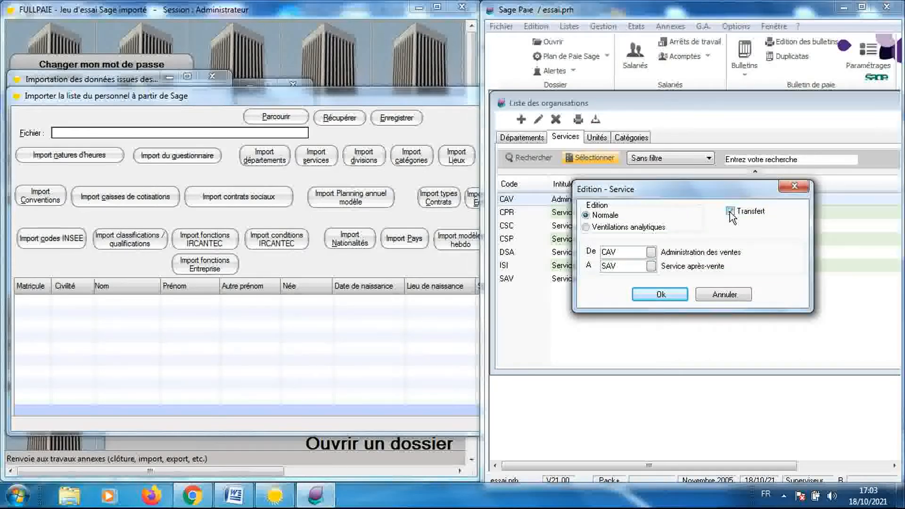
pyautogui.click(678, 297)
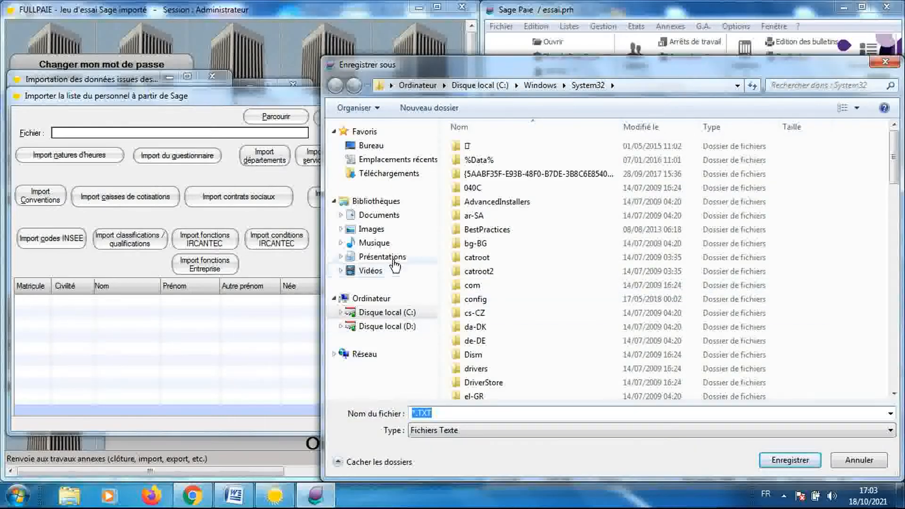
# Save the services export as Services.TXT in the Tables folder under Export Données Sage paie V21 in the Présentations library
pyautogui.click(382, 258)
pyautogui.doubleClick(464, 269)
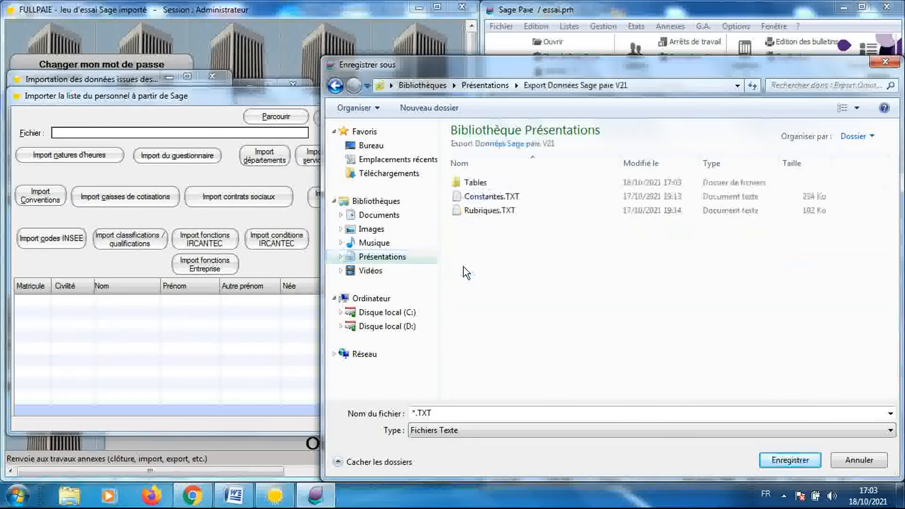
pyautogui.doubleClick(465, 187)
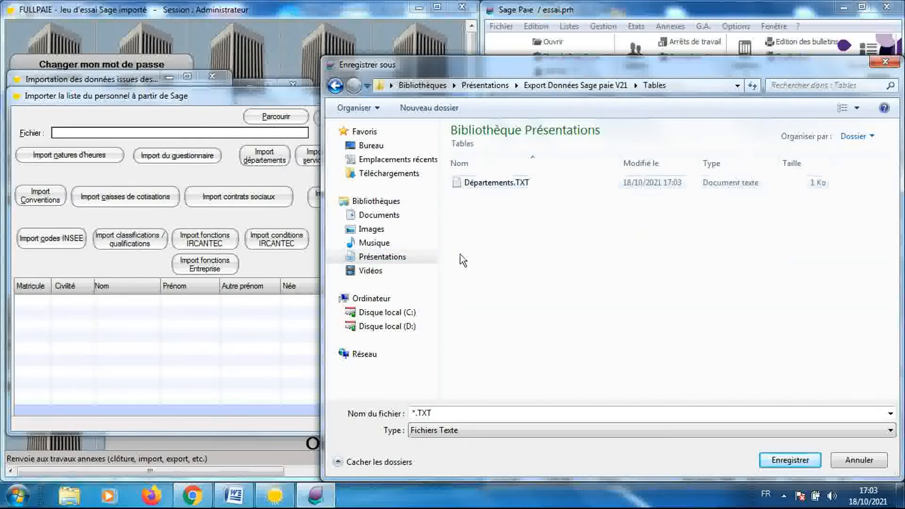
pyautogui.click(416, 412)
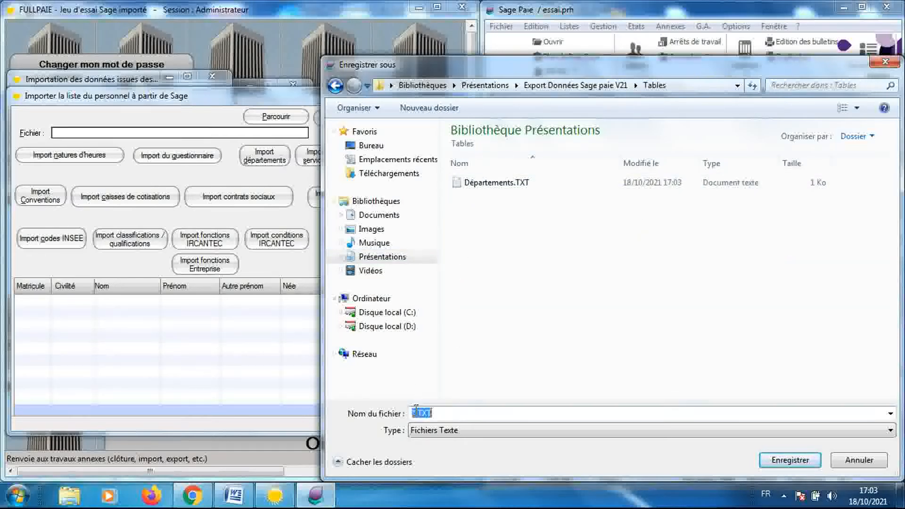
pyautogui.moveTo(417, 412); pyautogui.dragTo(413, 413)
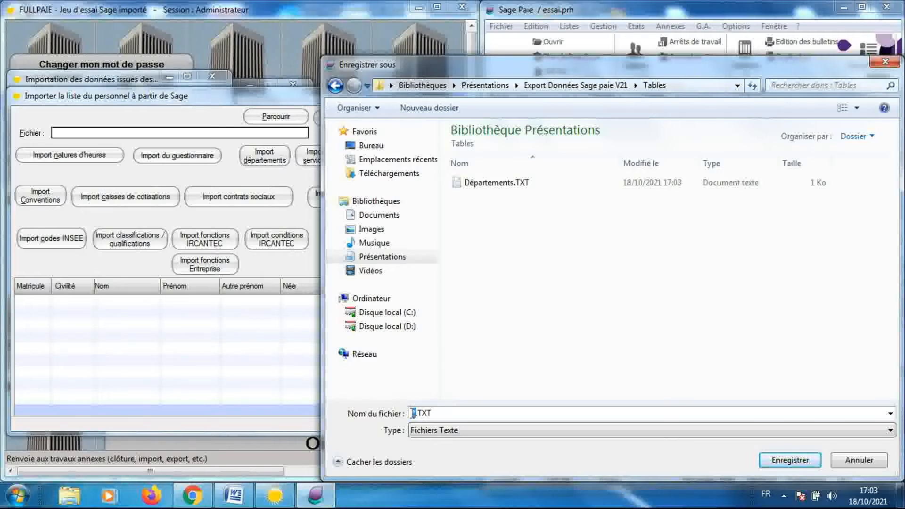
pyautogui.write('Services')
pyautogui.press('Return')
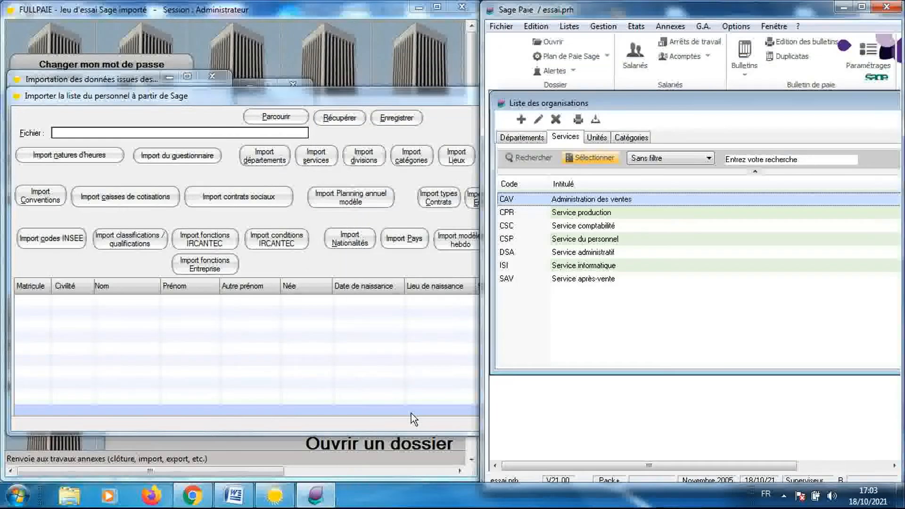
# Run the normal edition of the units (Unités) from 0001 to 0003 with the Transfert option enabled
pyautogui.click(598, 137)
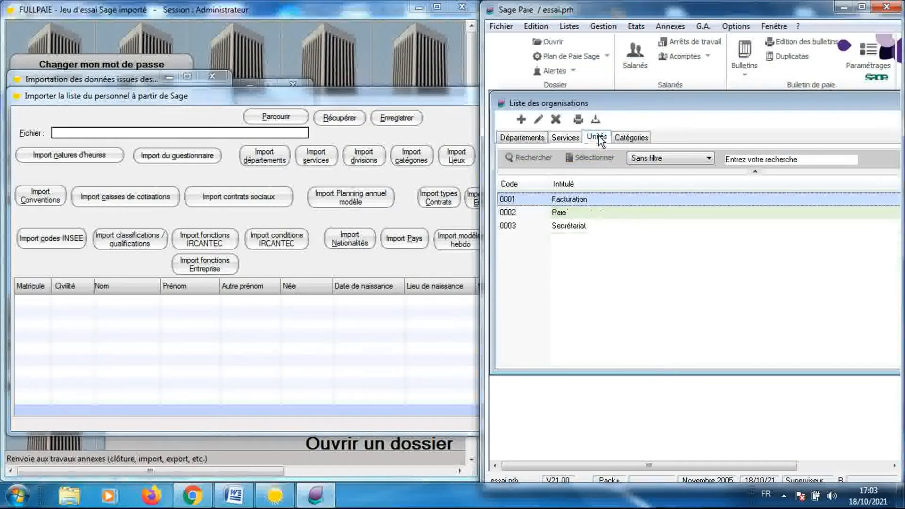
pyautogui.click(578, 120)
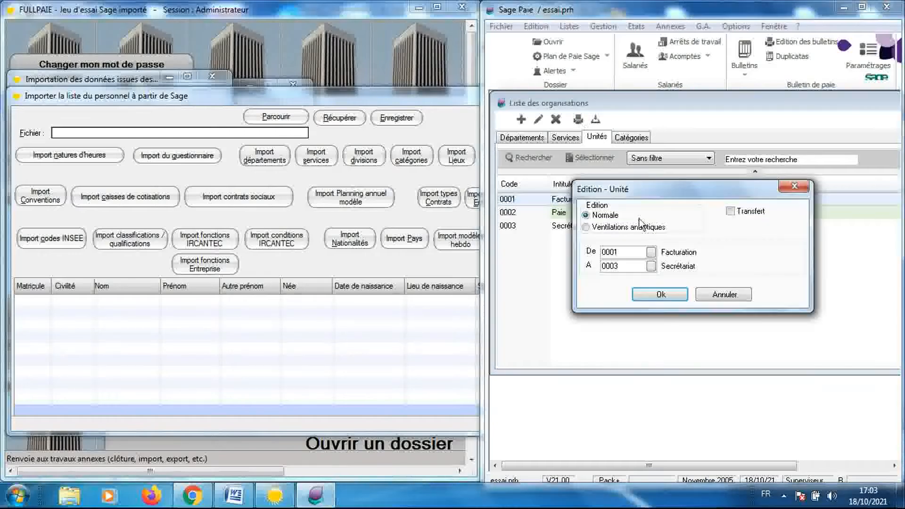
pyautogui.click(729, 211)
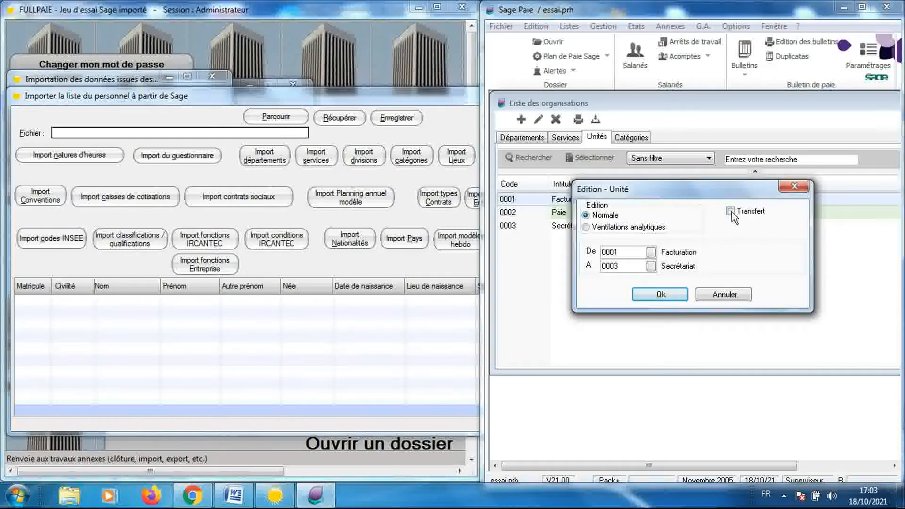
pyautogui.click(671, 294)
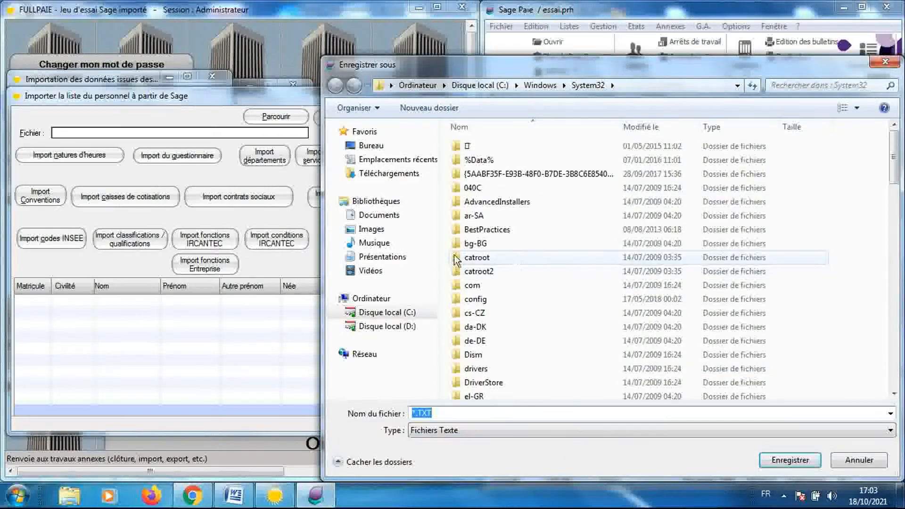
# Save the units export as Divisions.TXT in the Tables folder under Export Données Sage paie V21
pyautogui.click(378, 257)
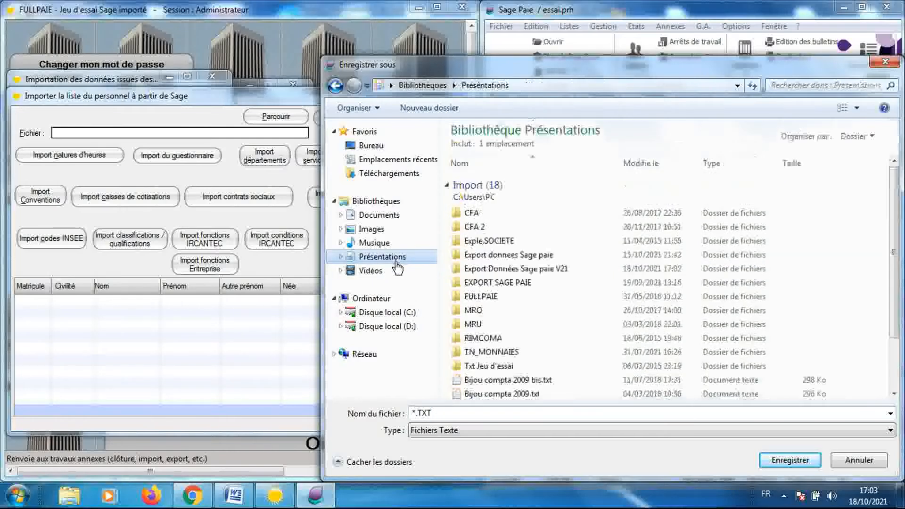
pyautogui.doubleClick(483, 271)
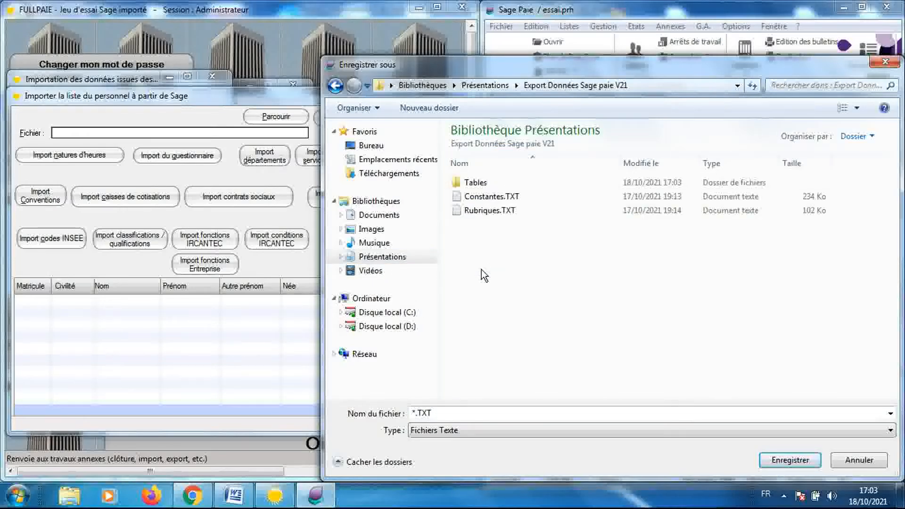
pyautogui.click(474, 182)
pyautogui.doubleClick(474, 182)
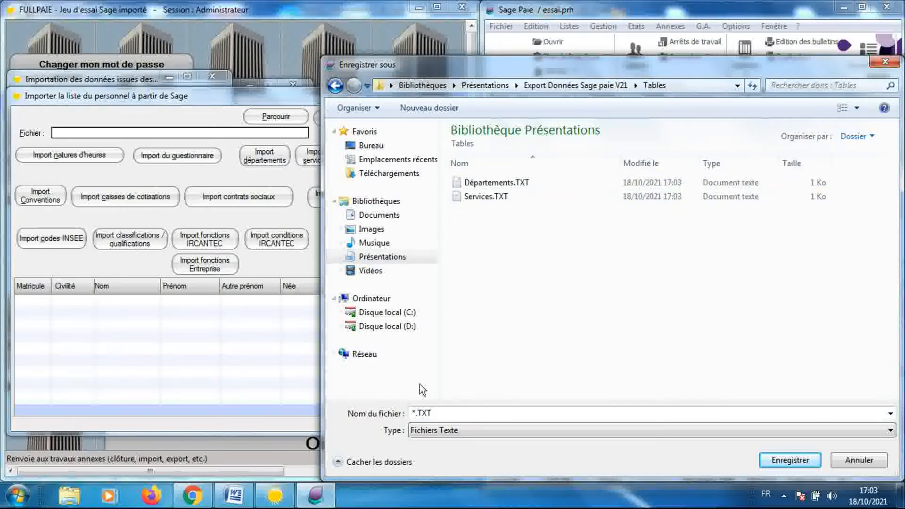
pyautogui.click(415, 412)
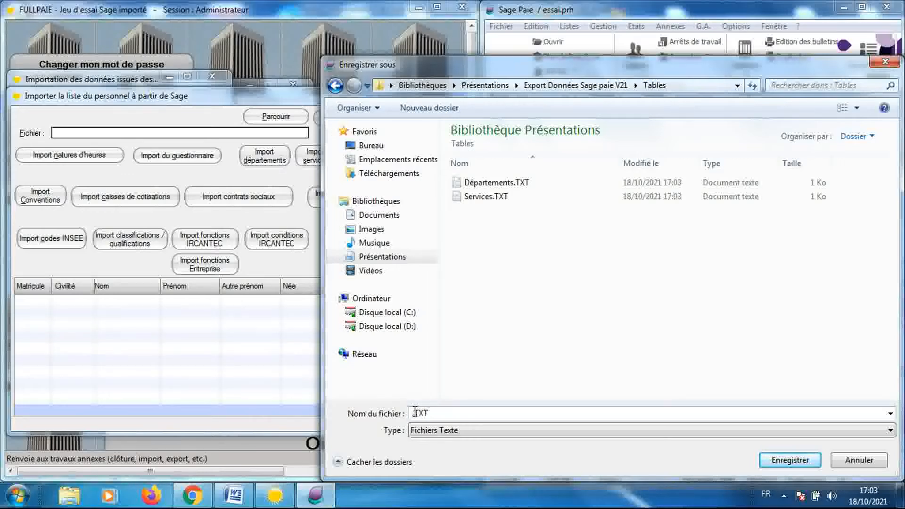
pyautogui.press('BackSpace')
pyautogui.write('Divisions')
pyautogui.press('Return')
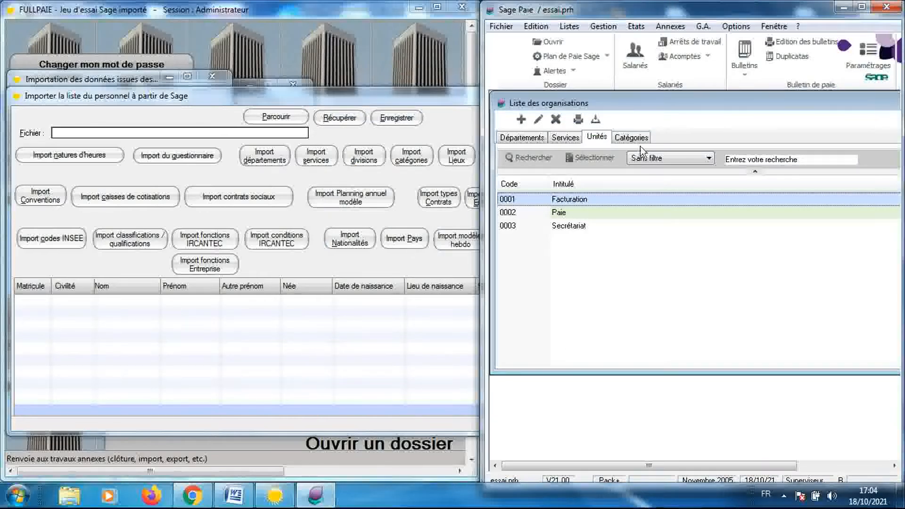
# Run the normal edition of the categories from 1 to 6 with the Transfert option enabled
pyautogui.click(637, 136)
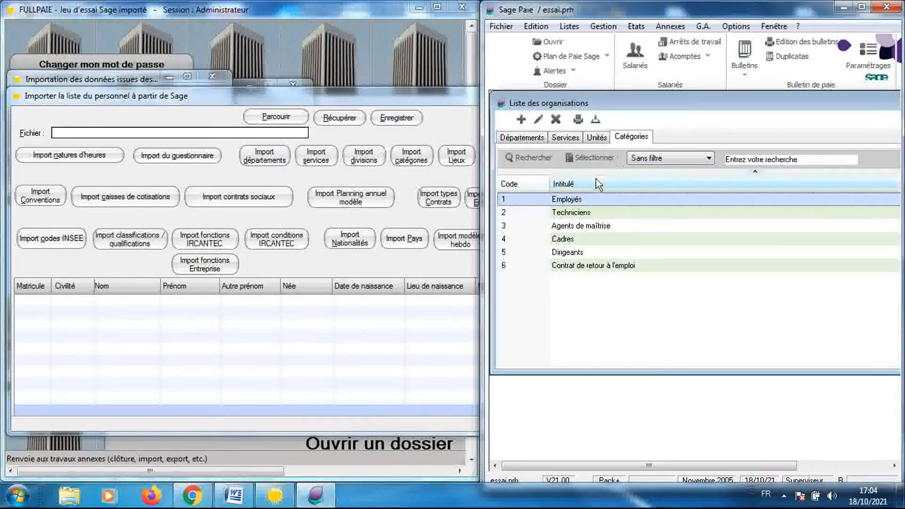
pyautogui.click(592, 158)
pyautogui.click(578, 121)
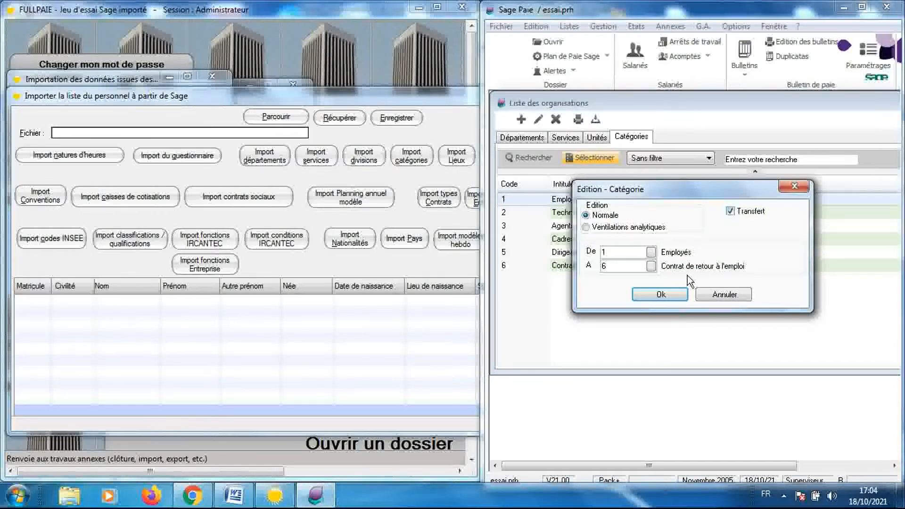
pyautogui.click(660, 295)
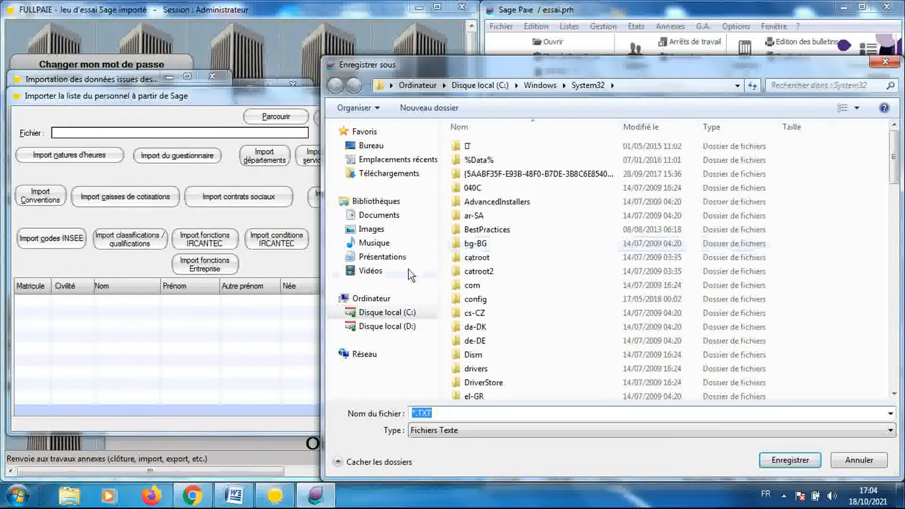
# Save the categories export as Catégories.TXT in the Tables folder under Export Données Sage paie V21
pyautogui.click(391, 260)
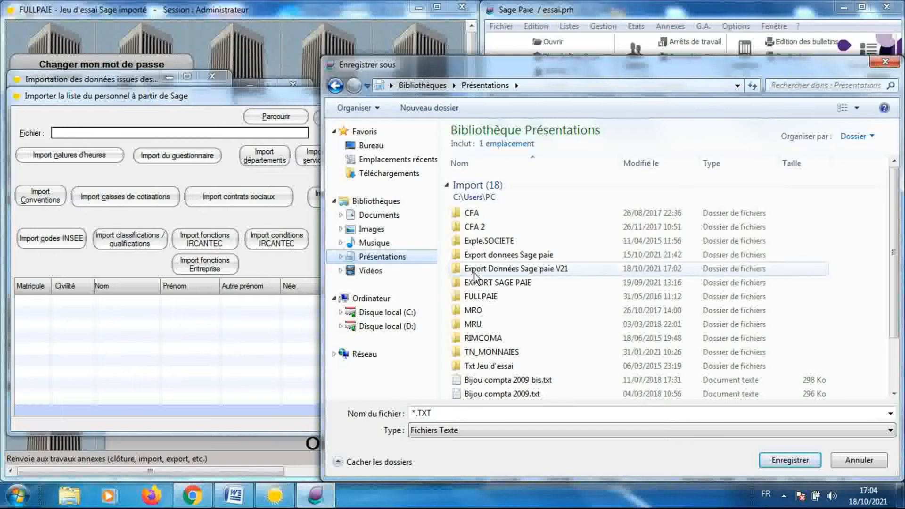
pyautogui.doubleClick(474, 270)
pyautogui.doubleClick(466, 184)
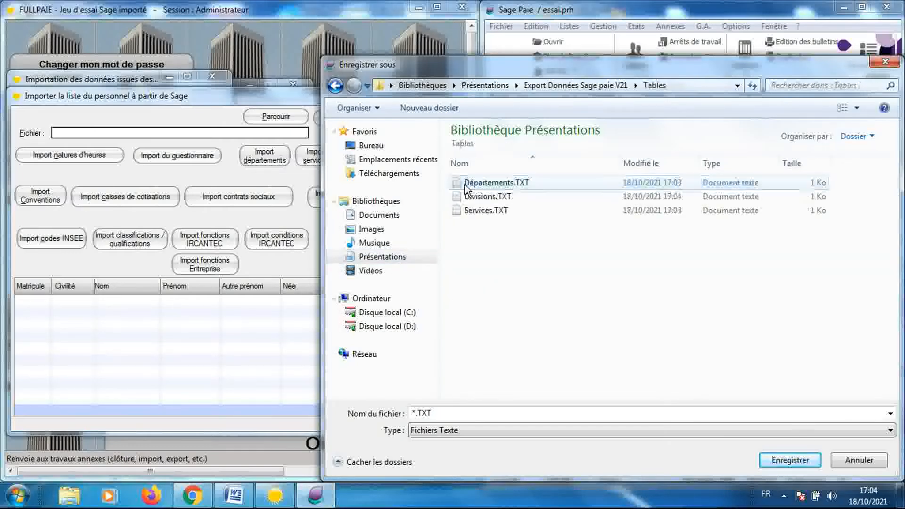
pyautogui.click(418, 413)
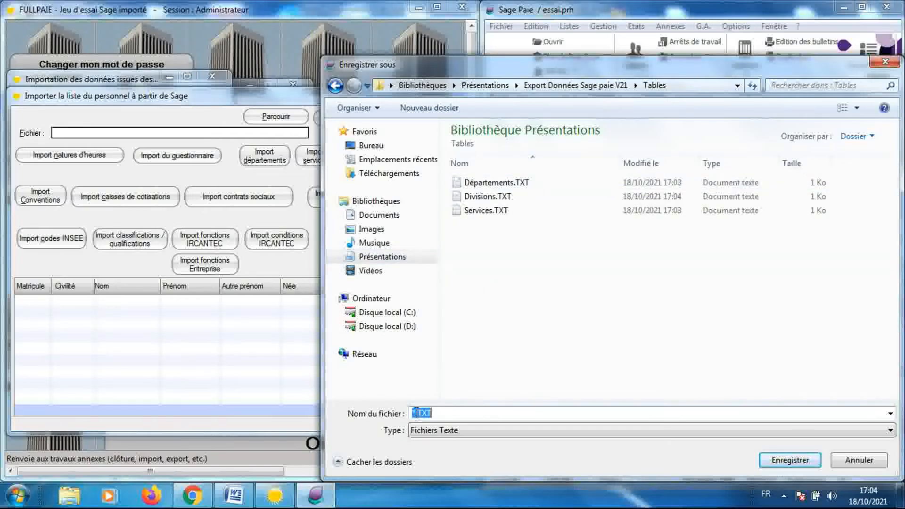
pyautogui.moveTo(416, 414); pyautogui.dragTo(413, 413)
pyautogui.write('Catégories')
pyautogui.press('Return')
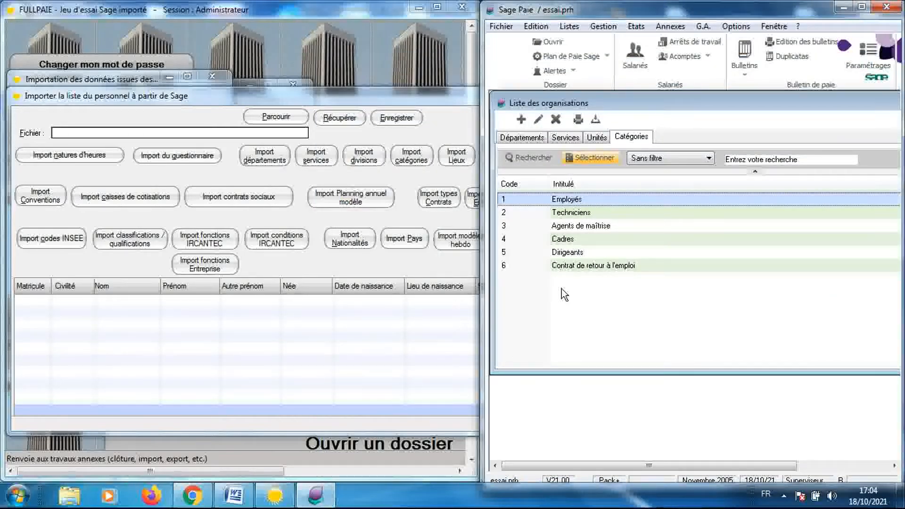
# Close the organisations list and open the list of establishments (Etablissements)
pyautogui.click(502, 103)
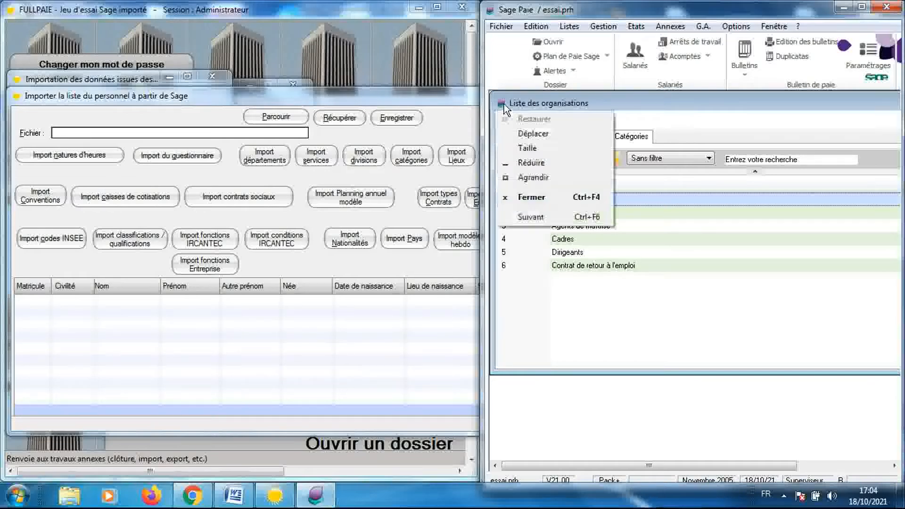
pyautogui.click(531, 197)
pyautogui.click(571, 29)
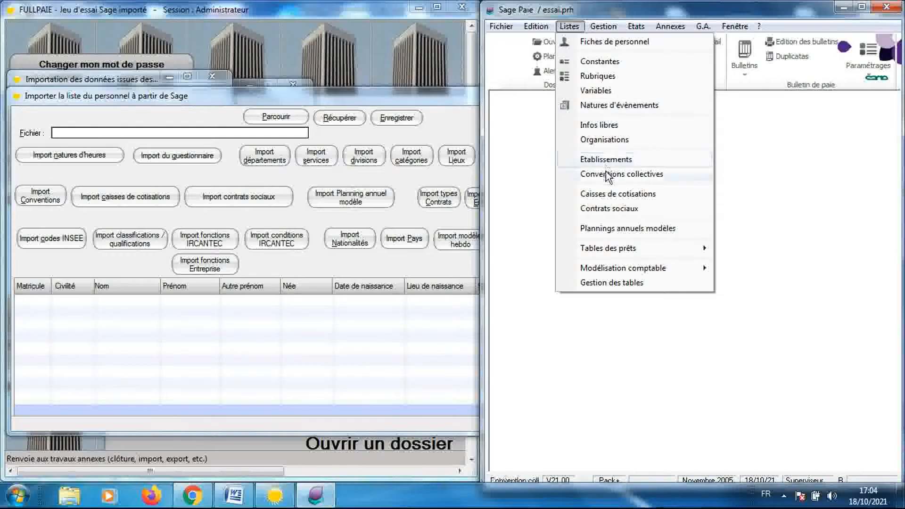
pyautogui.click(605, 160)
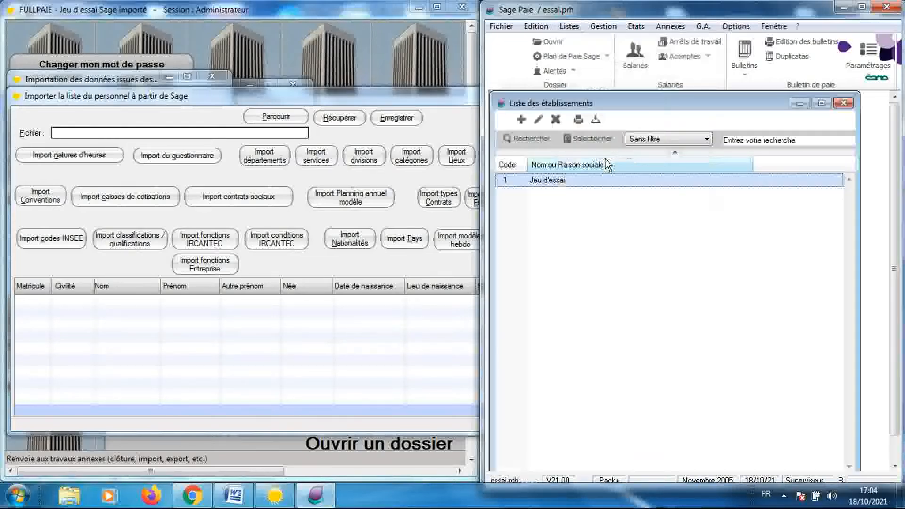
# Run the detailed edition of establishment 1 with the Transfert option enabled
pyautogui.click(577, 120)
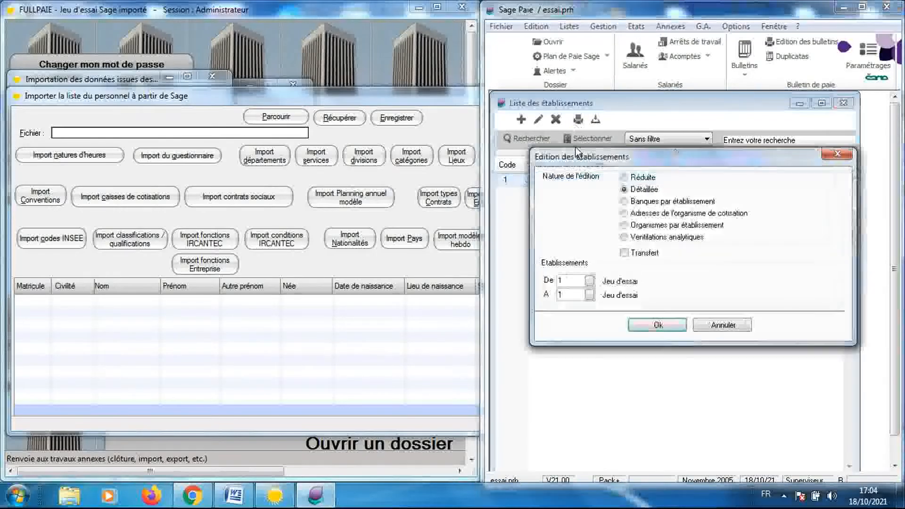
pyautogui.click(624, 254)
pyautogui.click(657, 325)
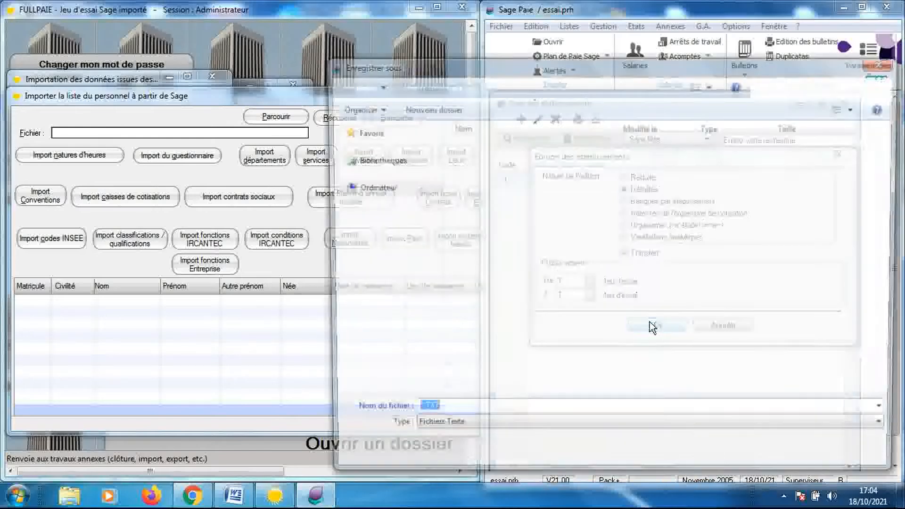
# Save the establishments export as Lieux.TXT in the Tables folder under Export Données Sage paie V21
pyautogui.click(370, 257)
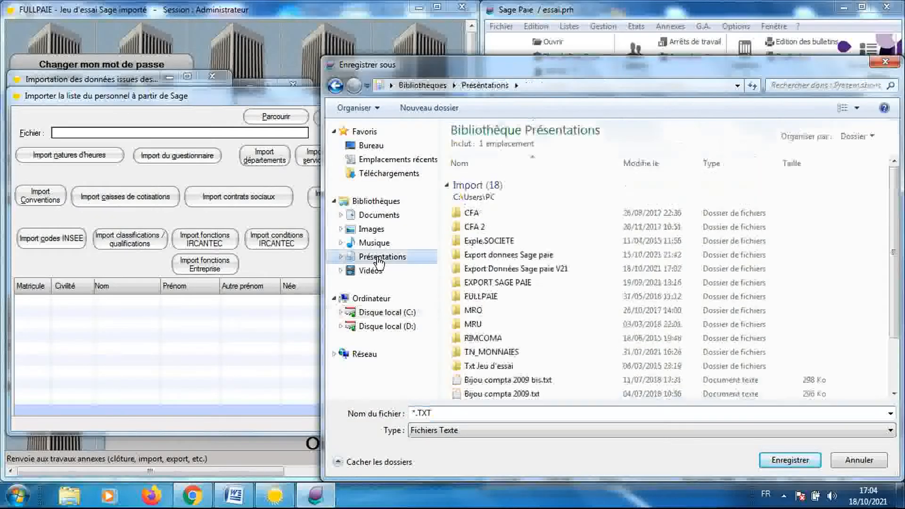
pyautogui.doubleClick(477, 269)
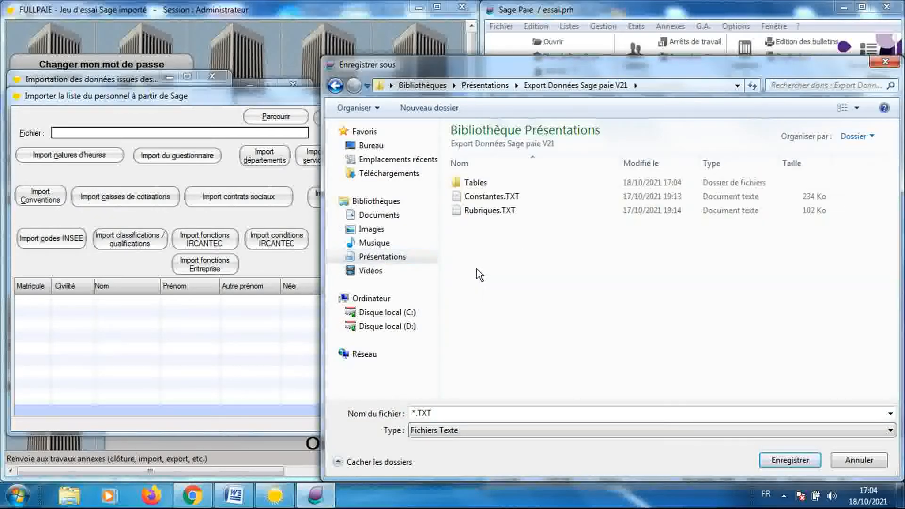
pyautogui.doubleClick(473, 183)
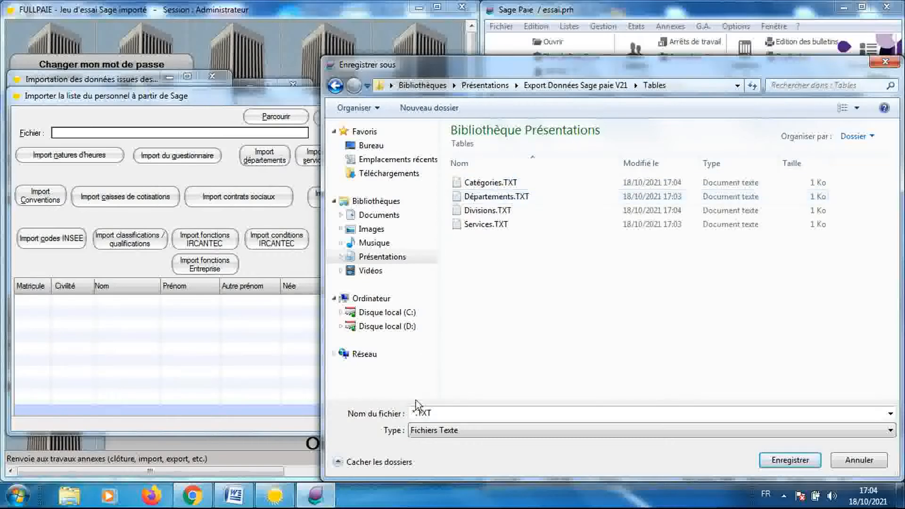
pyautogui.click(415, 412)
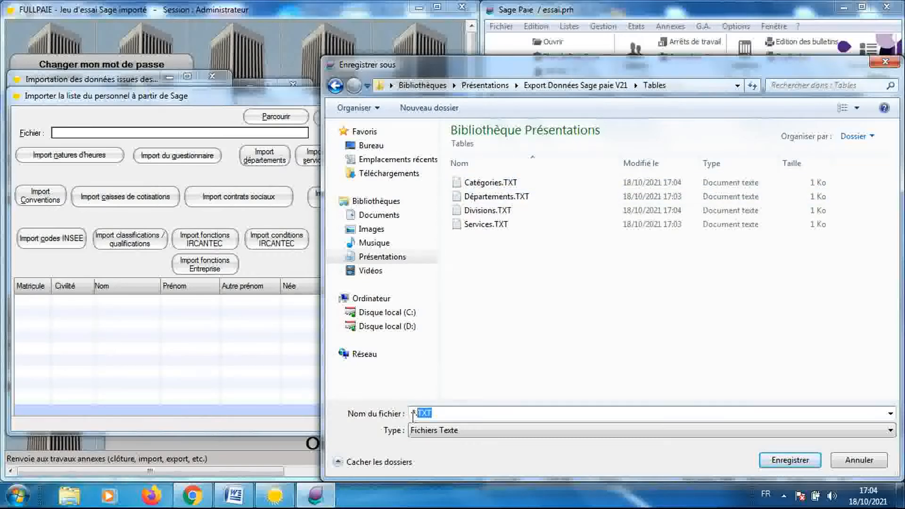
pyautogui.click(413, 414)
pyautogui.write('Iieux')
pyautogui.press('Return')
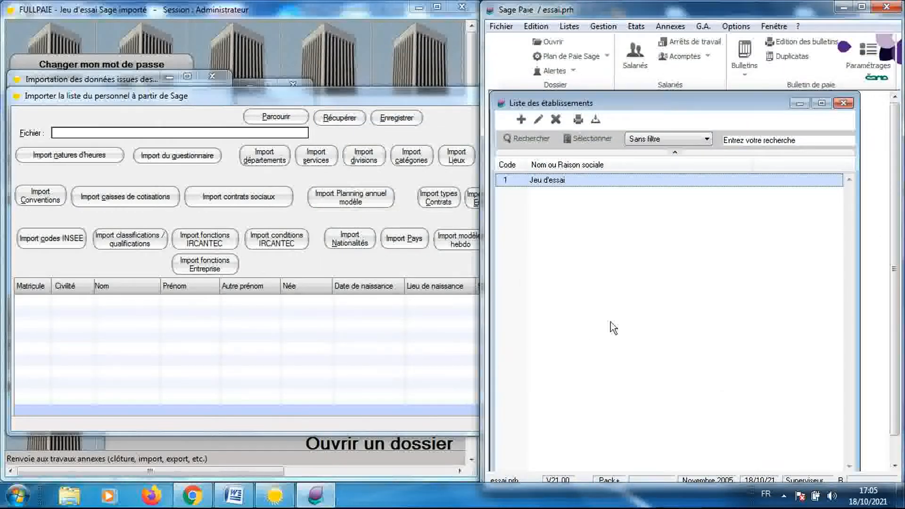
# Close the establishments list and run the edition of collective agreements (Conventions collectives) CC1 to CC2 with the Transfert option enabled
pyautogui.click(840, 106)
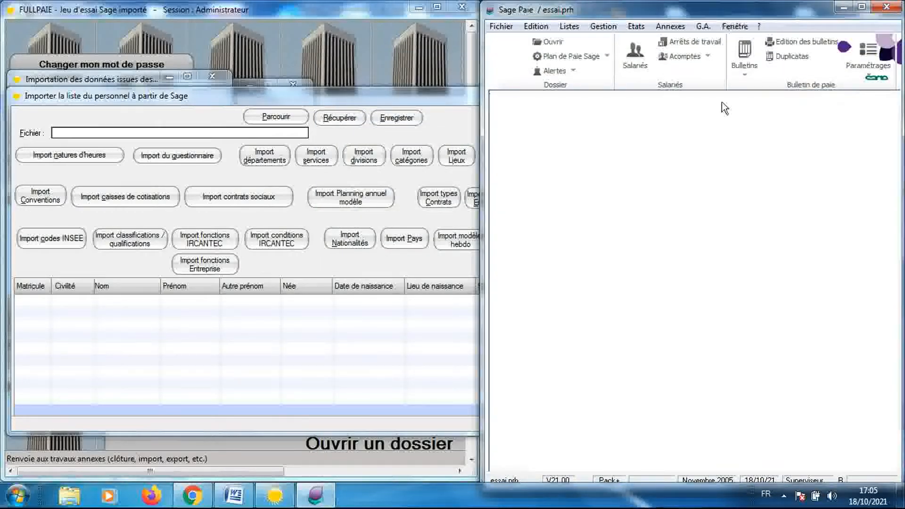
pyautogui.click(573, 28)
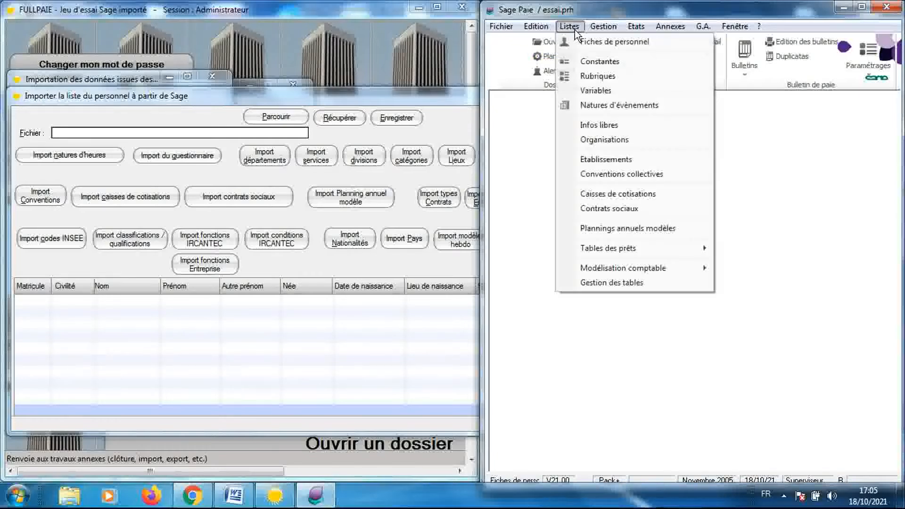
pyautogui.click(610, 173)
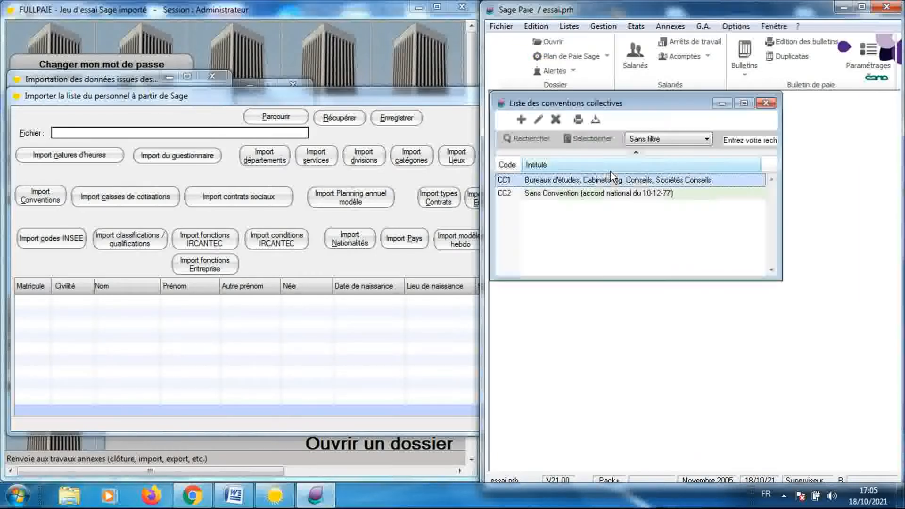
pyautogui.click(578, 120)
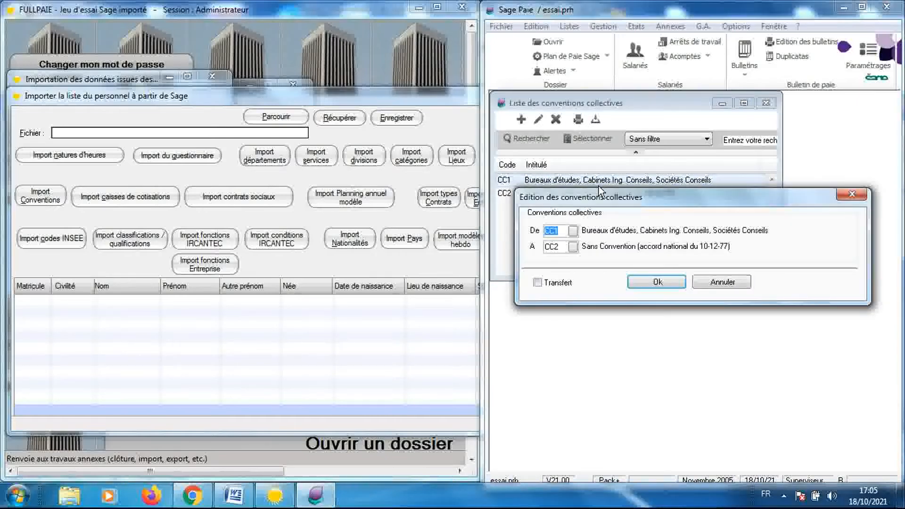
pyautogui.click(537, 283)
pyautogui.click(641, 281)
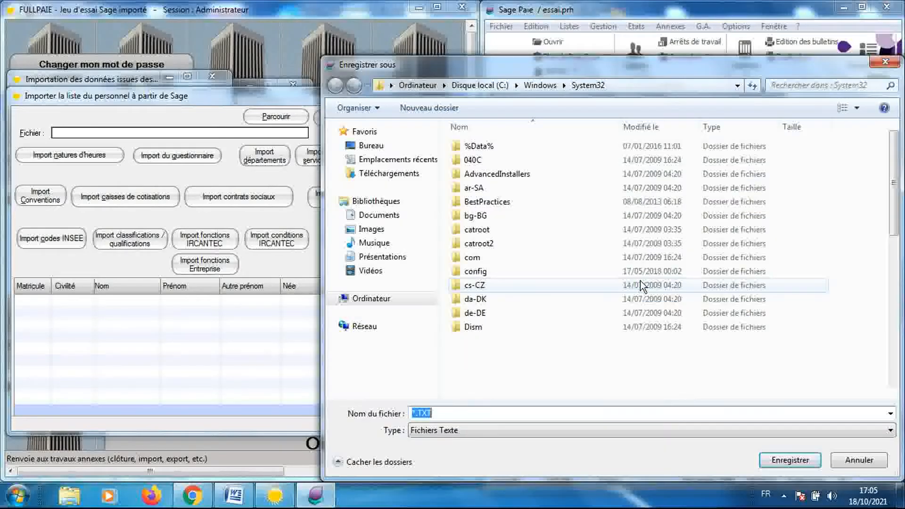
# Save the collective agreements export as Conventions collectives.TXT in the Tables folder under Export Données Sage paie V21
pyautogui.click(393, 262)
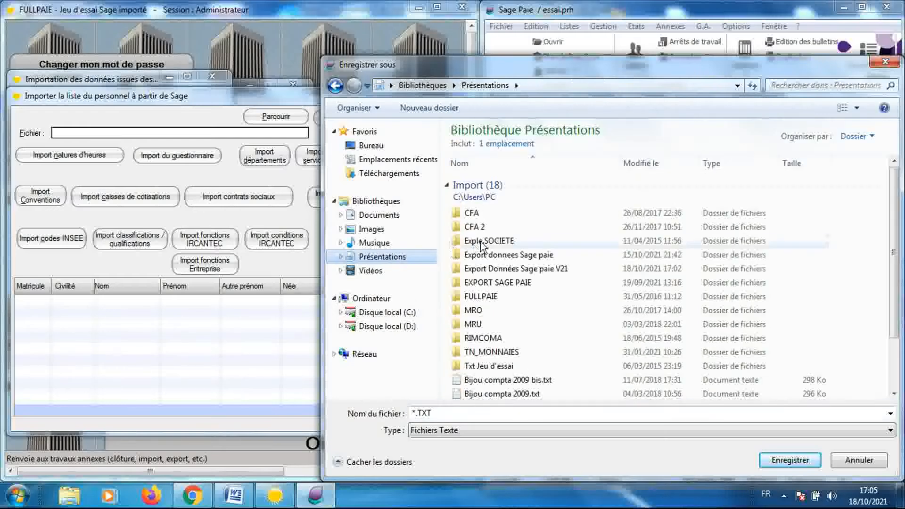
pyautogui.doubleClick(487, 270)
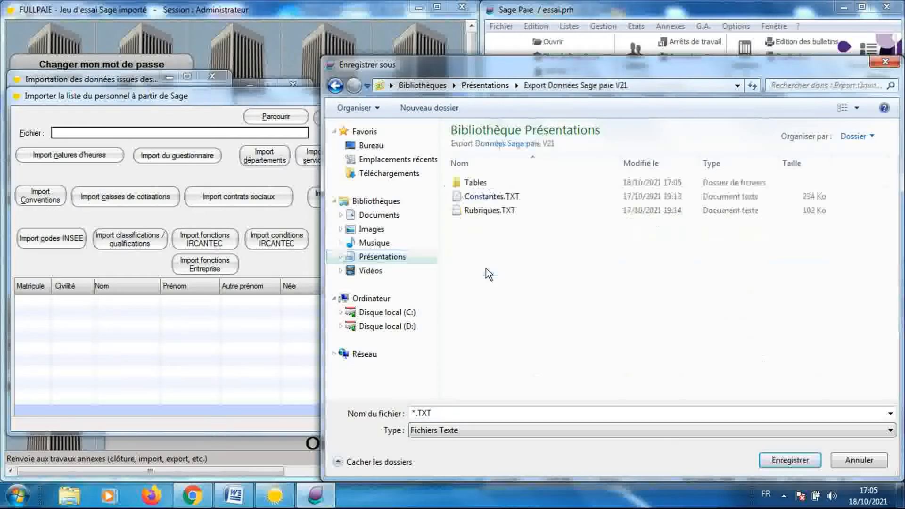
pyautogui.doubleClick(470, 185)
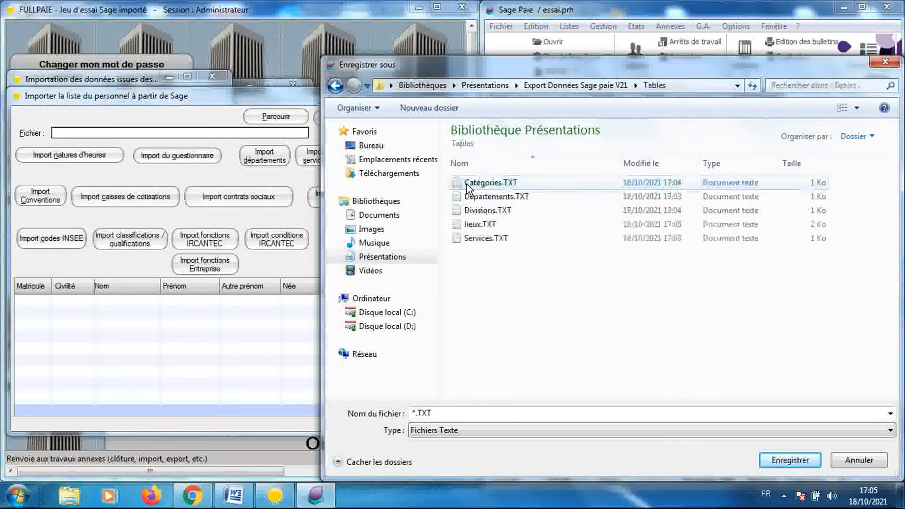
pyautogui.click(415, 413)
pyautogui.doubleClick(414, 413)
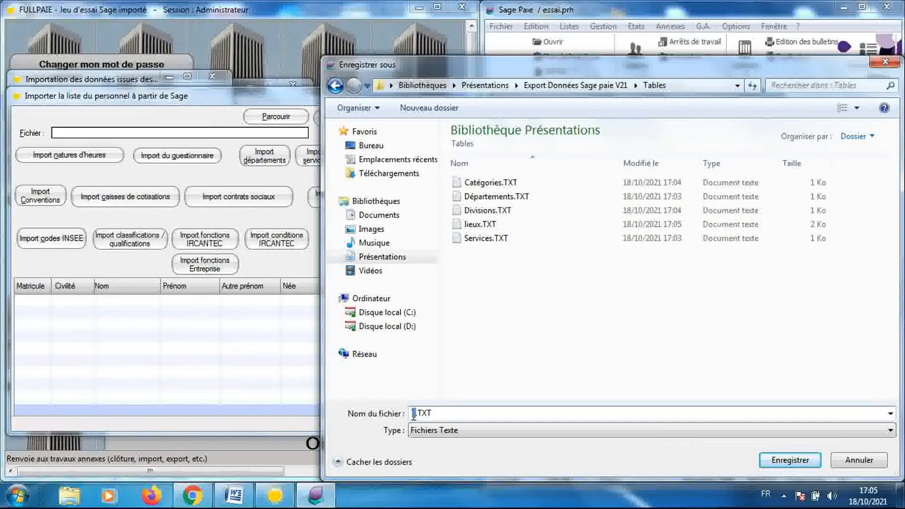
pyautogui.write('1')
pyautogui.press('BackSpace')
pyautogui.write('Conventio')
pyautogui.press('BackSpace')
pyautogui.write('ns collectives')
pyautogui.press('Return')
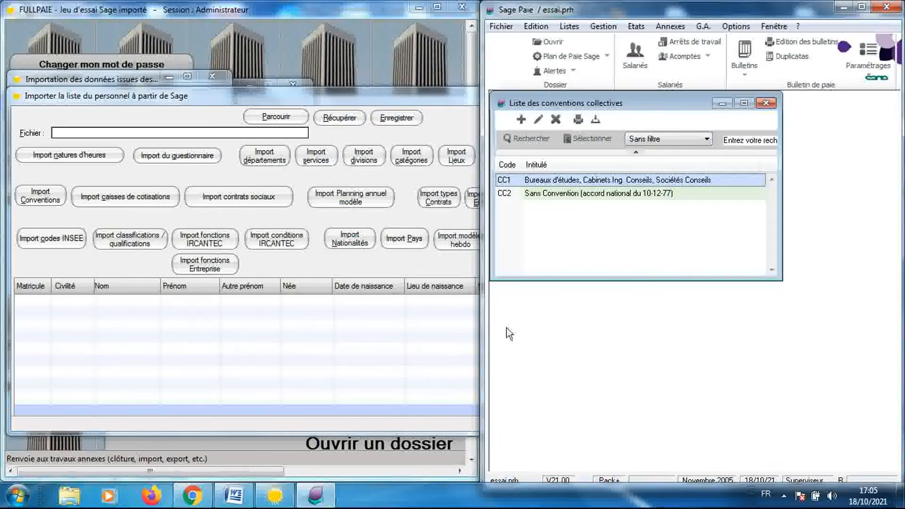
# Close the collective agreements list and run the Transfert edition of contribution funds (Caisses de cotisations) 1 to 8
pyautogui.click(763, 104)
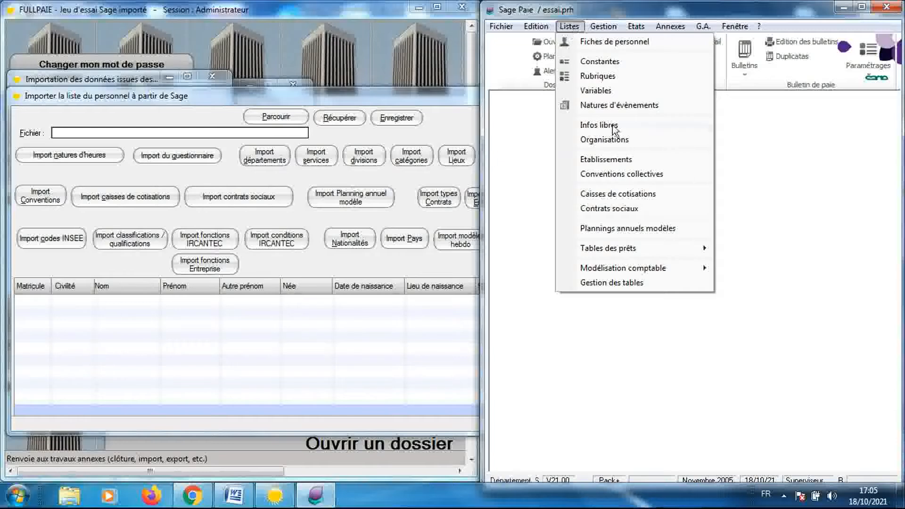
pyautogui.click(622, 193)
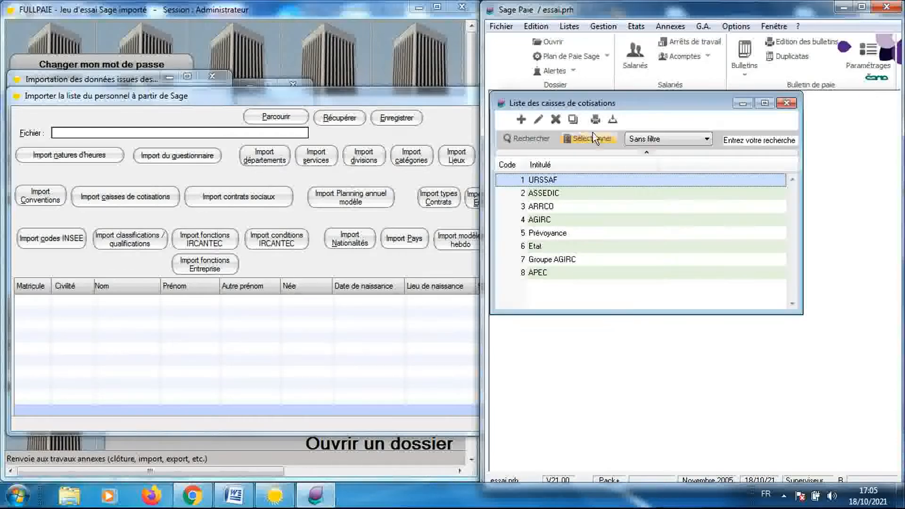
pyautogui.click(595, 120)
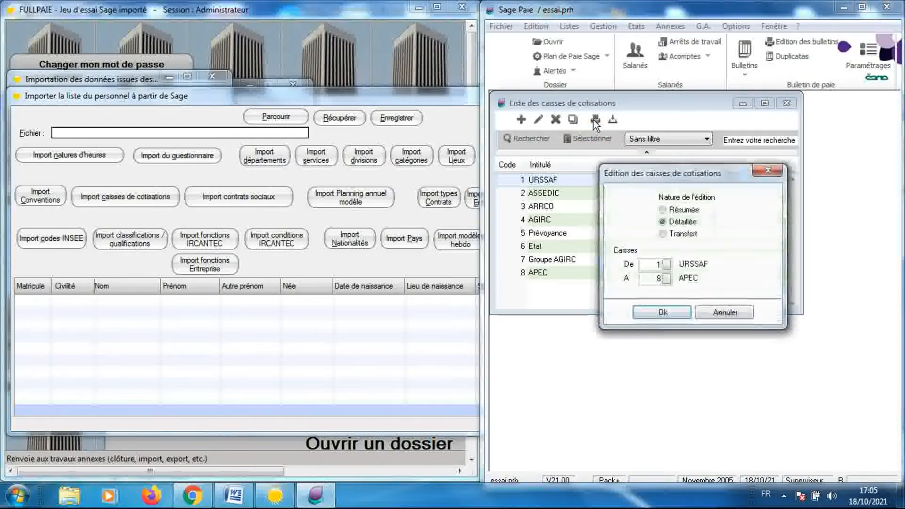
pyautogui.click(664, 234)
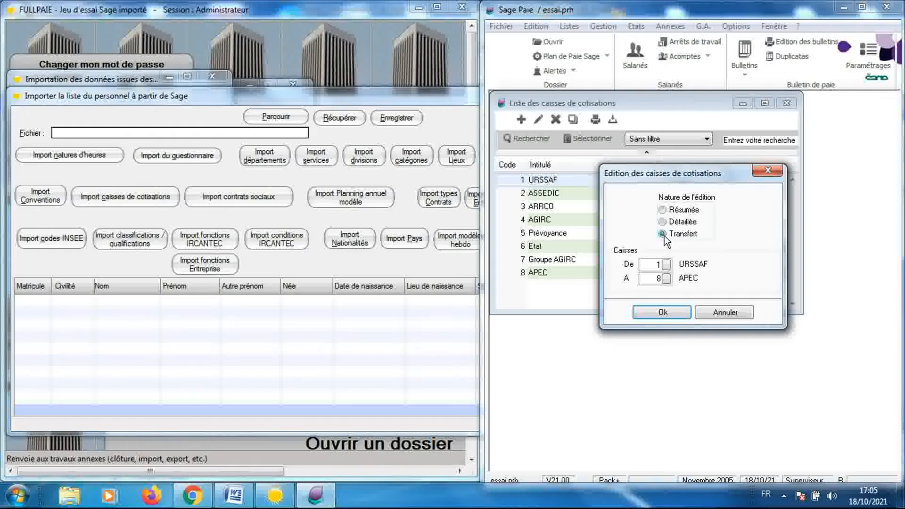
pyautogui.click(665, 312)
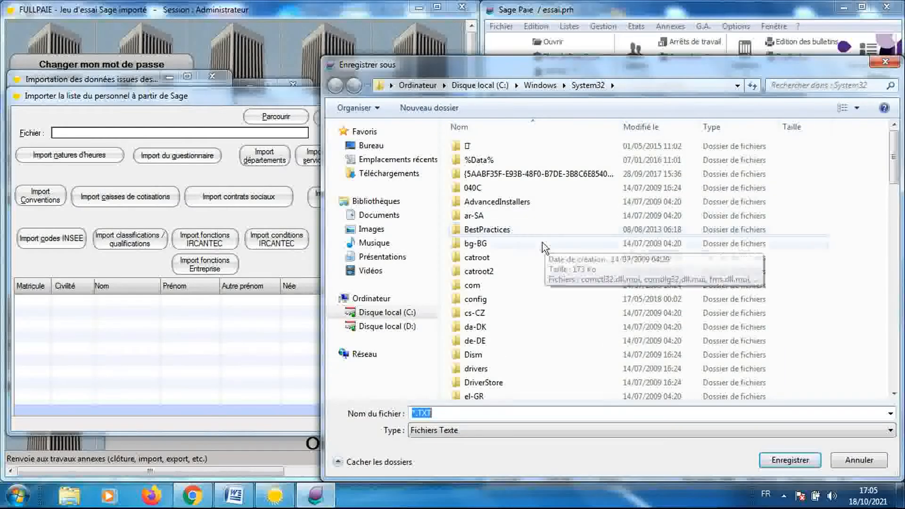
# Save the contribution funds export as Caisses de cotisation.TXT in the Tables folder under Export Données Sage paie V21
pyautogui.click(397, 259)
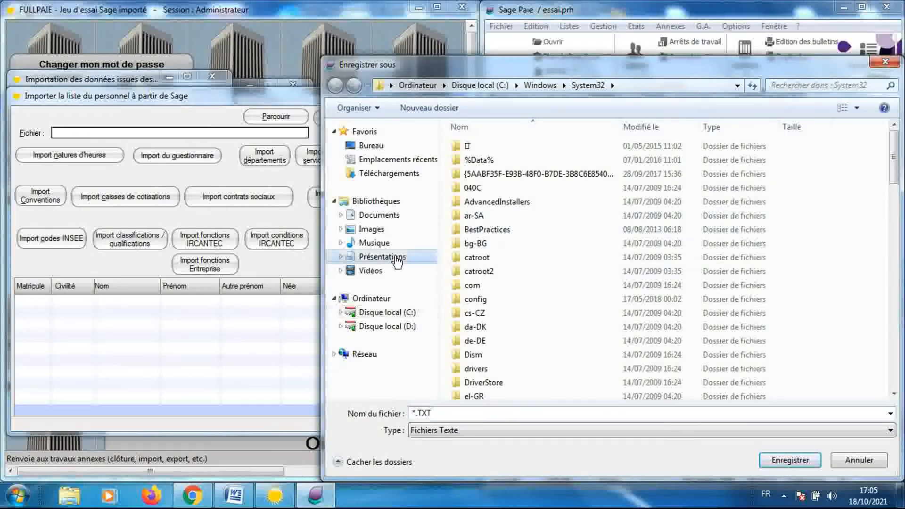
pyautogui.click(474, 271)
pyautogui.doubleClick(474, 268)
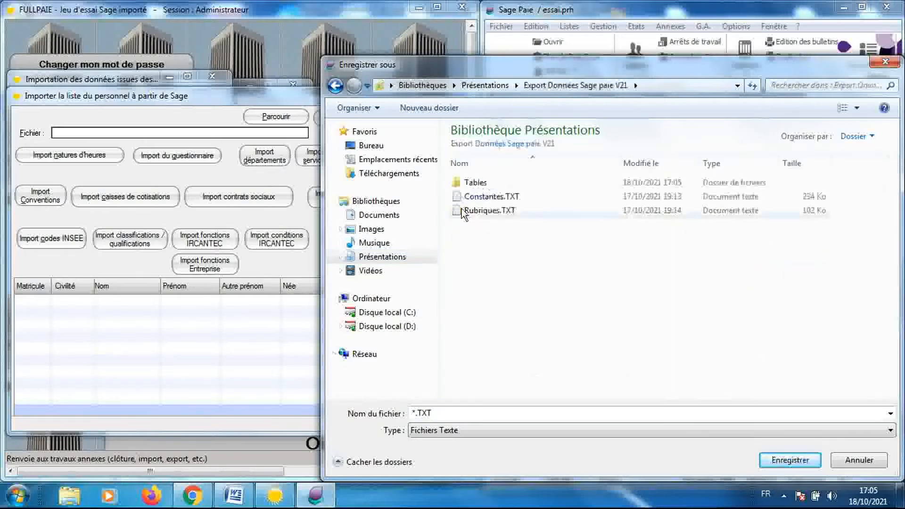
pyautogui.doubleClick(473, 185)
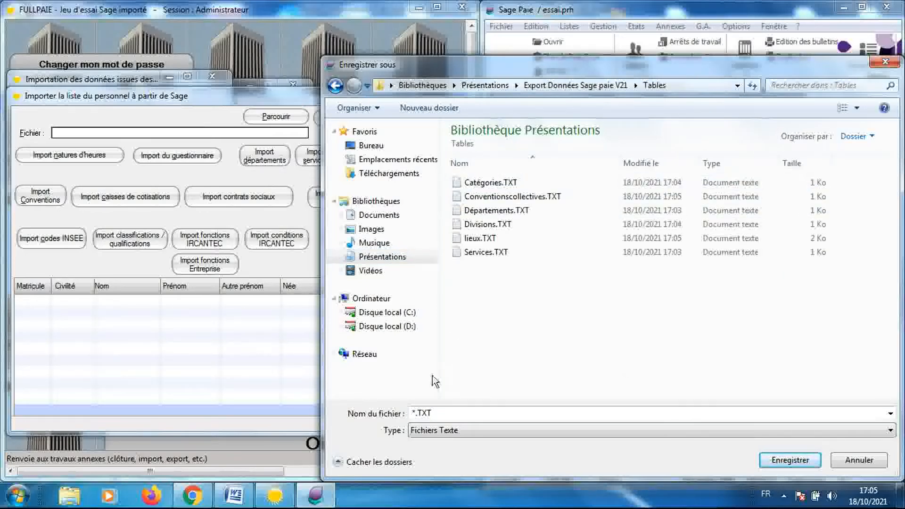
pyautogui.click(415, 412)
pyautogui.click(414, 413)
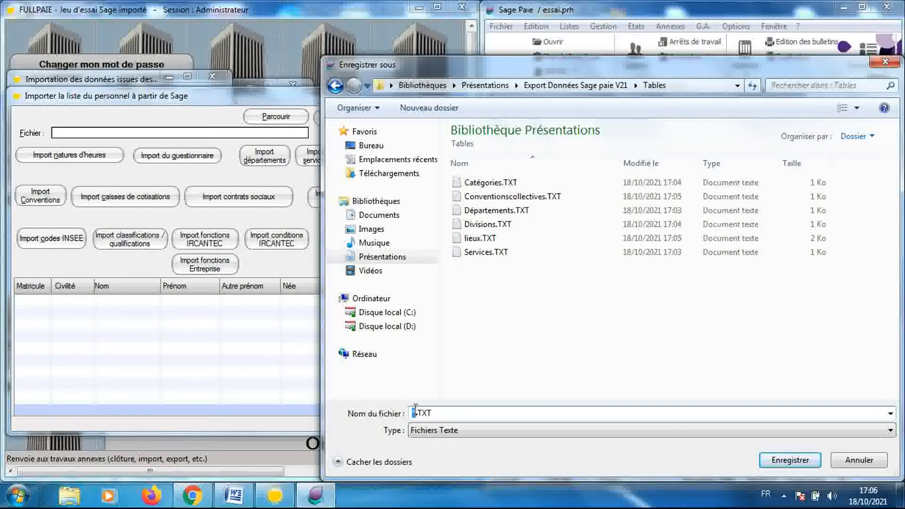
pyautogui.write('Caisses de cot')
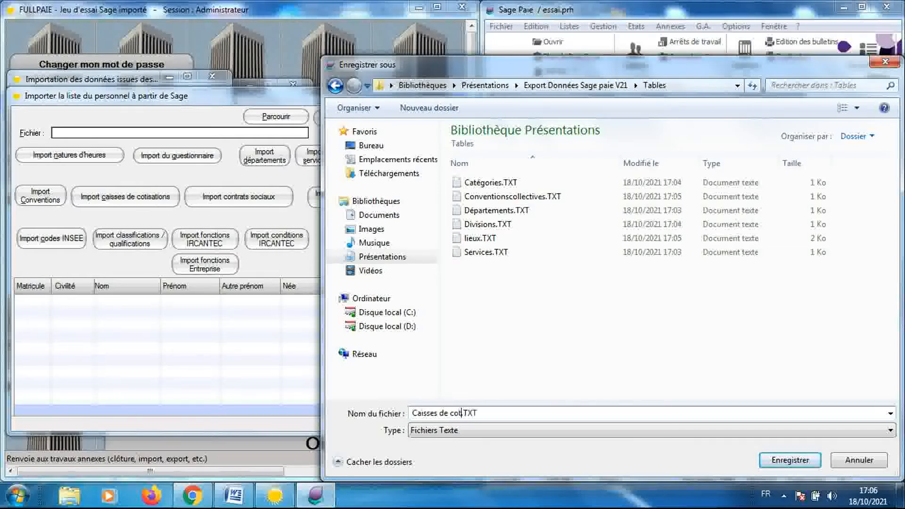
pyautogui.write('isation')
pyautogui.press('Return')
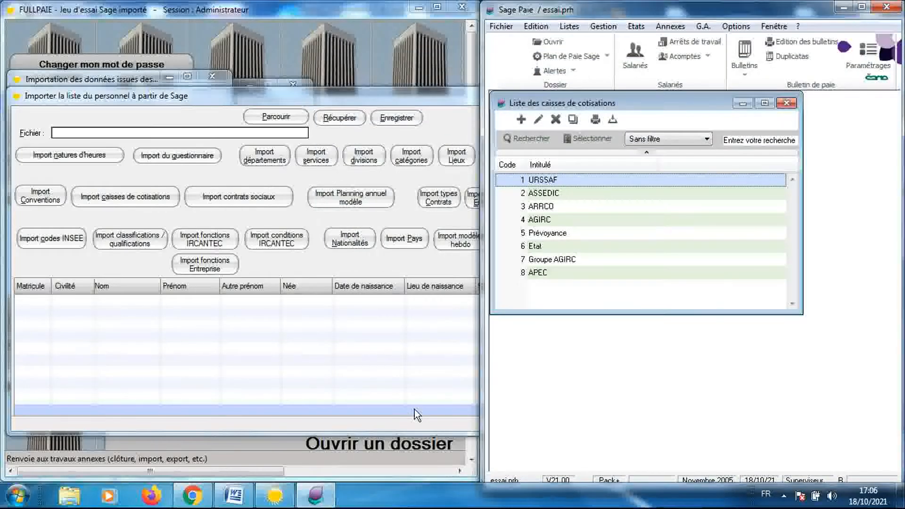
# Close the contribution funds list and run the Transfert edition of the social contracts (Contrats sociaux) 02 to 03
pyautogui.click(785, 104)
pyautogui.click(569, 26)
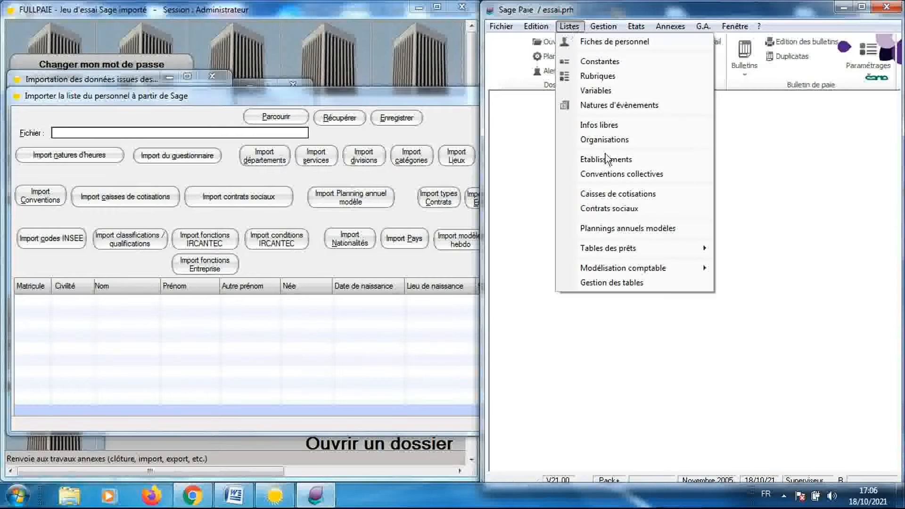
pyautogui.click(619, 208)
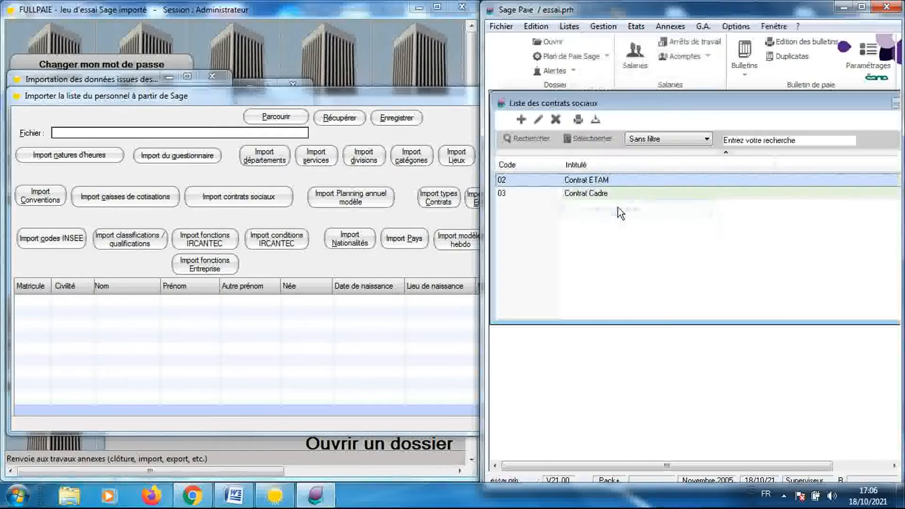
pyautogui.click(578, 119)
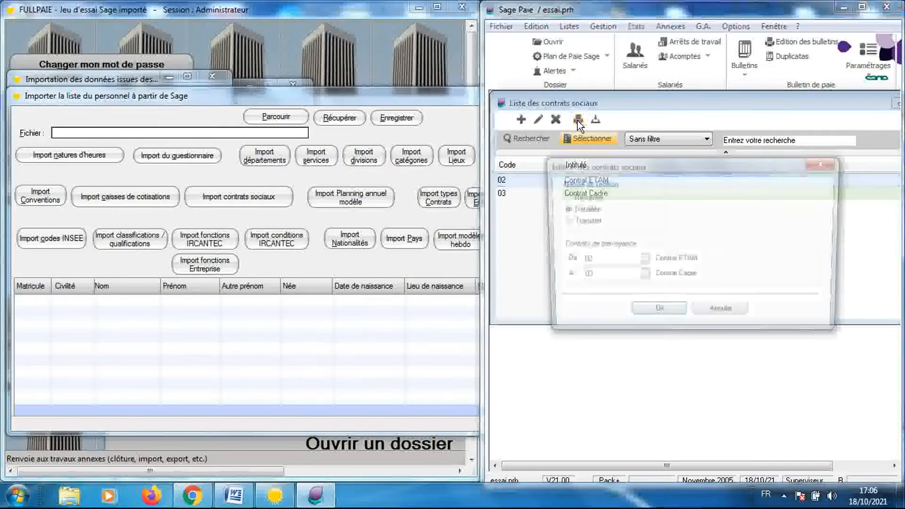
pyautogui.click(584, 221)
pyautogui.click(659, 314)
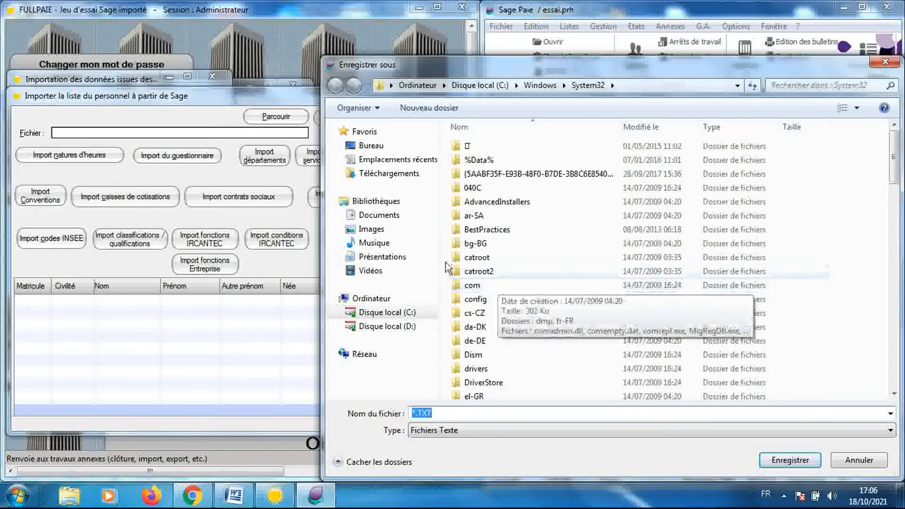
# Save the social contracts export as Contrats sociaux.TXT in the Tables folder under Export Données Sage paie V21
pyautogui.click(405, 259)
pyautogui.doubleClick(482, 270)
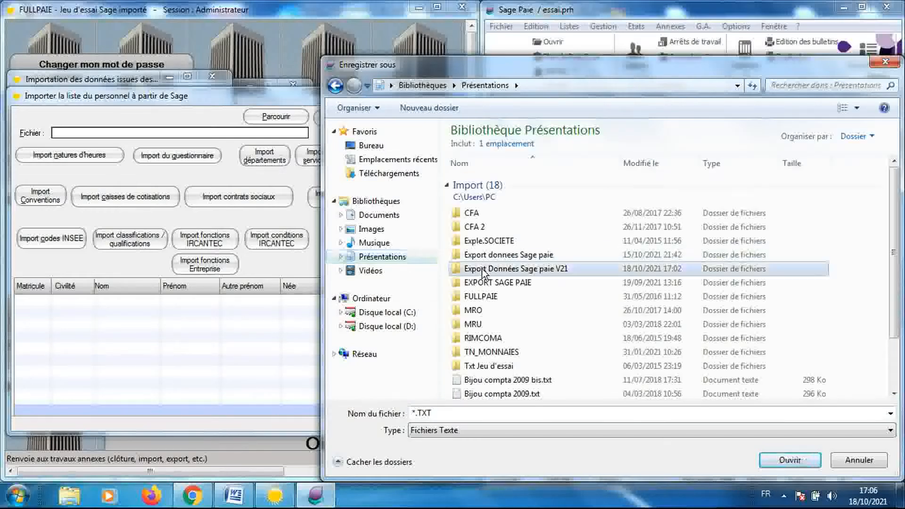
pyautogui.click(468, 186)
pyautogui.doubleClick(468, 185)
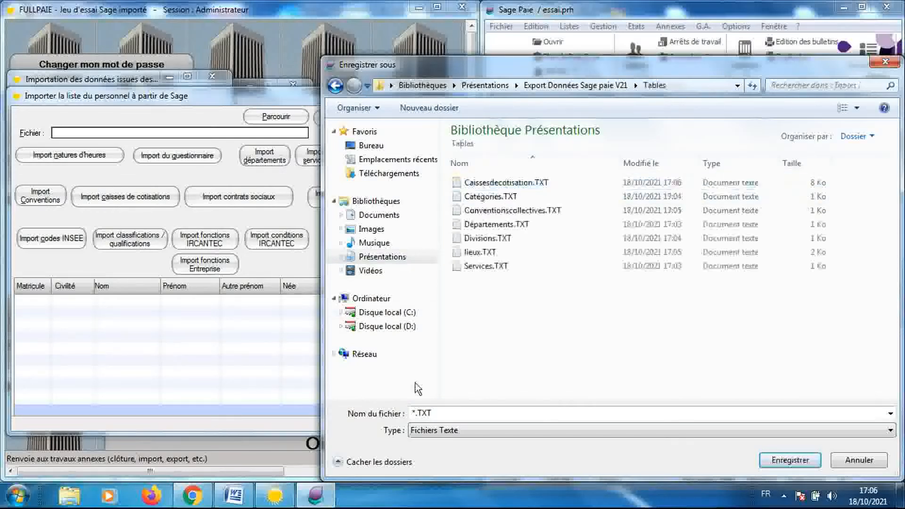
pyautogui.click(414, 413)
pyautogui.click(414, 412)
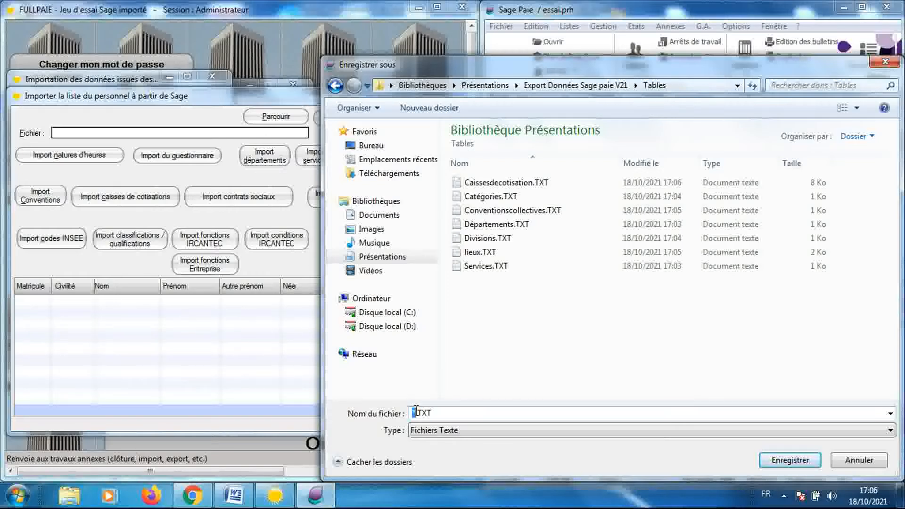
pyautogui.write('Contrats sociau')
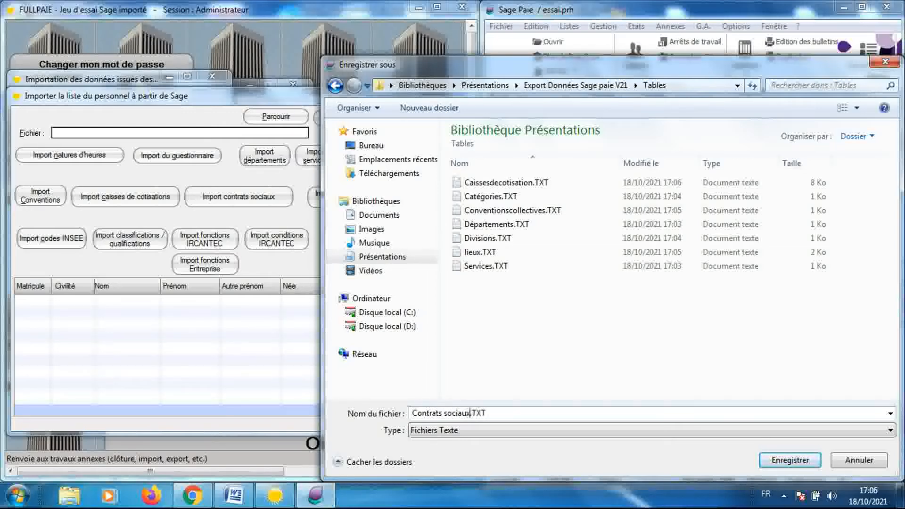
pyautogui.write('x')
pyautogui.press('Return')
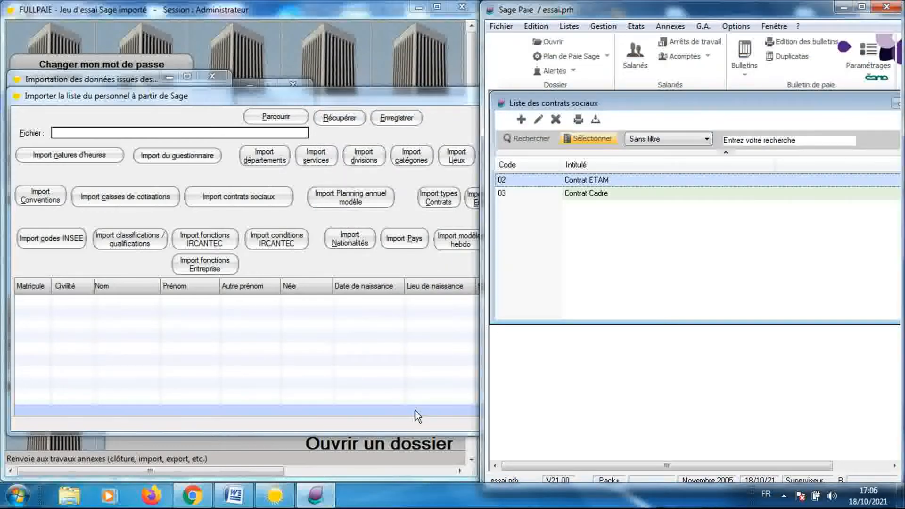
# Close the social contracts list and run the detailed edition of the Plannings annuels modèles 0000 to 0002 with the Transfert option enabled
pyautogui.click(501, 103)
pyautogui.click(533, 194)
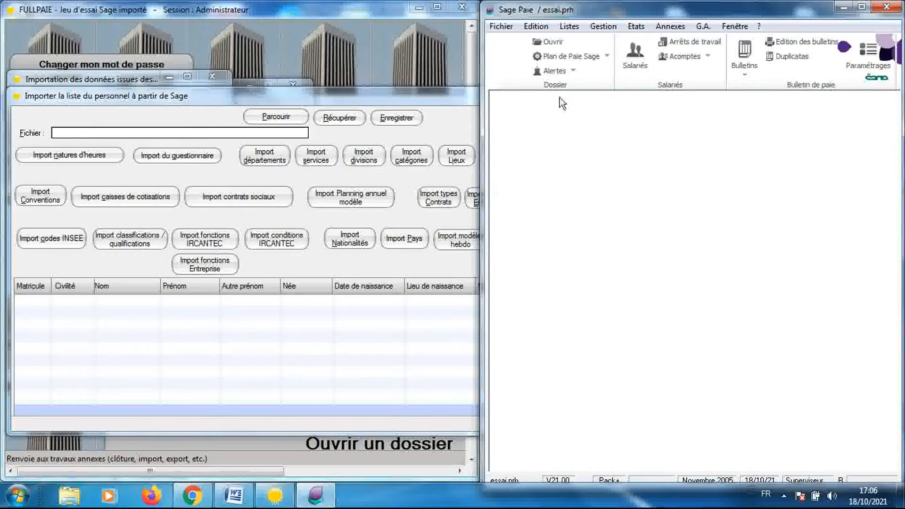
pyautogui.click(568, 30)
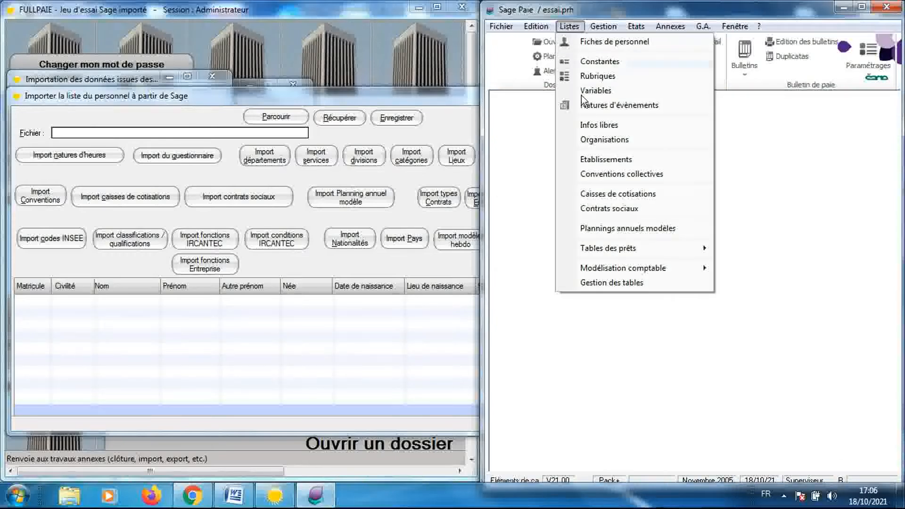
pyautogui.click(613, 232)
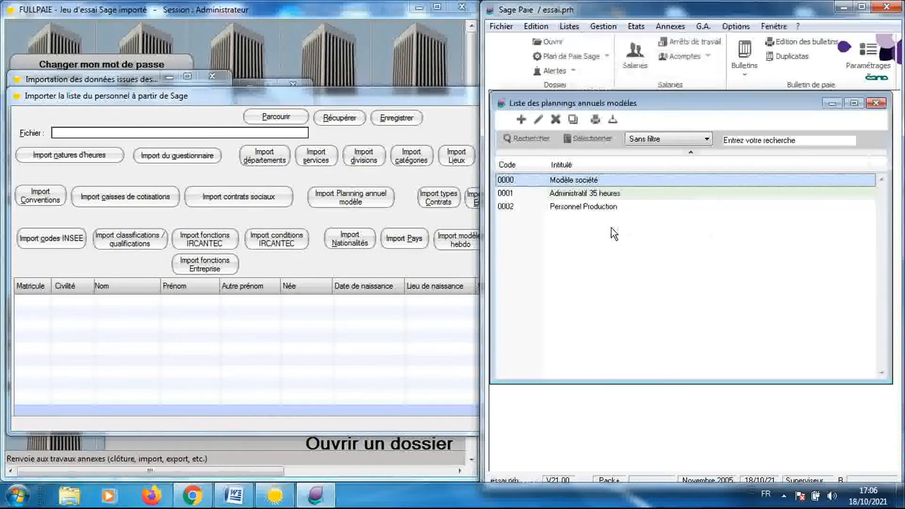
pyautogui.click(595, 121)
pyautogui.click(589, 217)
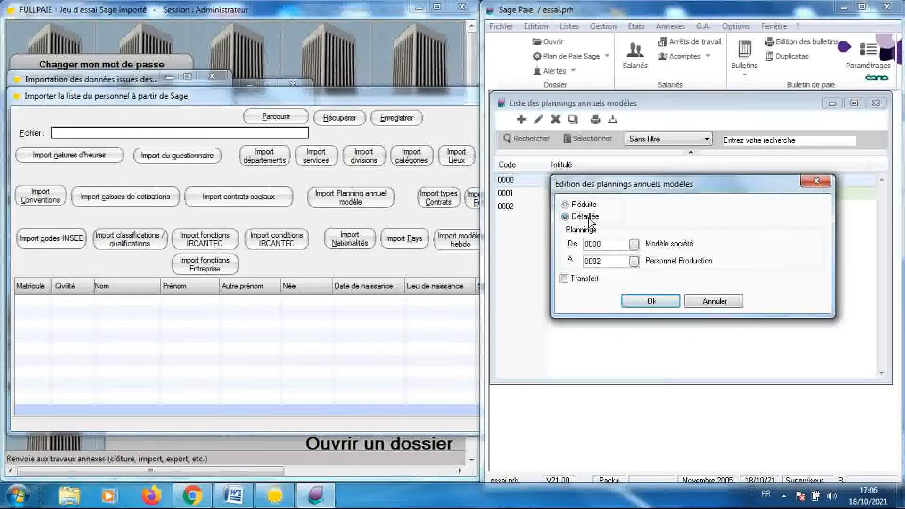
pyautogui.click(626, 301)
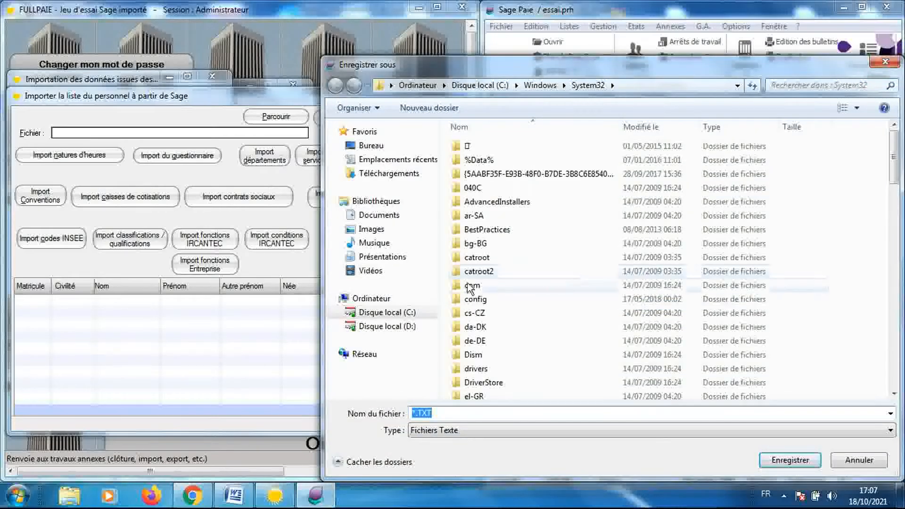
# Save the annual plannings export as Plannings annuels.TXT in the Tables folder under Export Données Sage paie V21, and close the plannings list
pyautogui.click(377, 258)
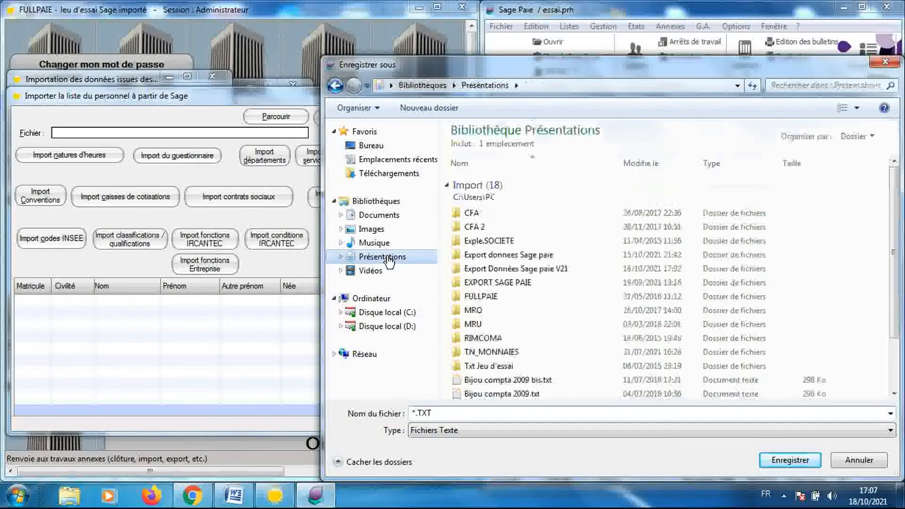
pyautogui.doubleClick(470, 270)
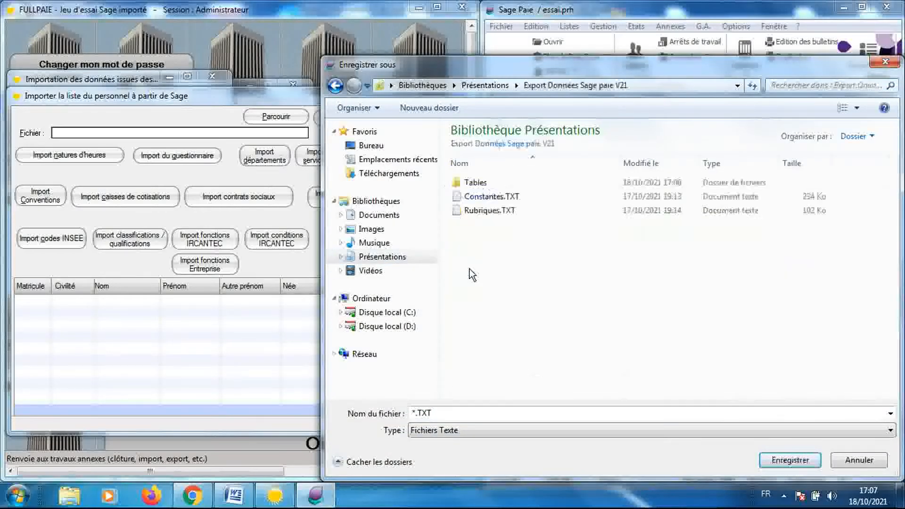
pyautogui.doubleClick(469, 184)
pyautogui.click(412, 413)
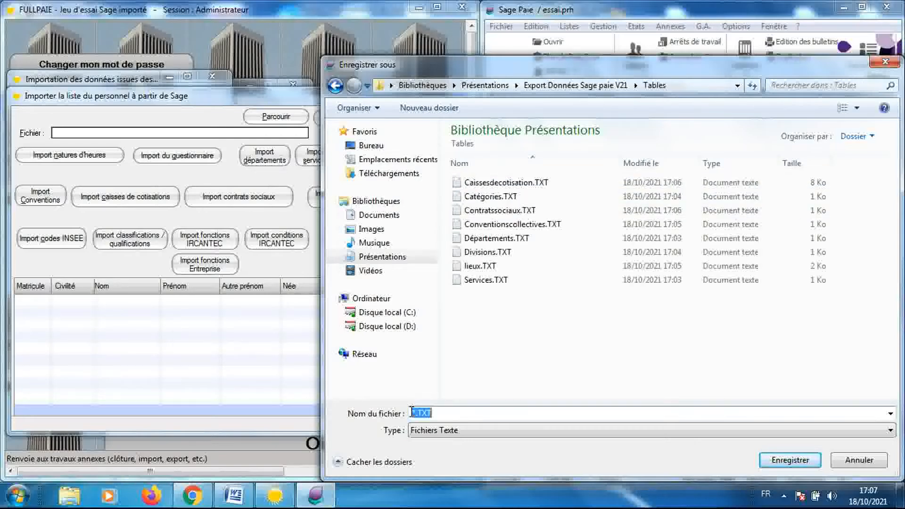
pyautogui.click(412, 413)
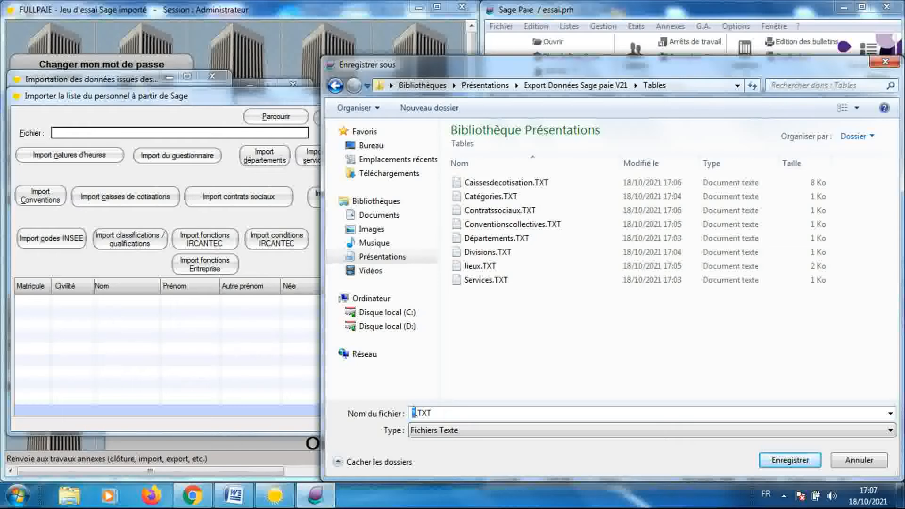
pyautogui.write('Planni')
pyautogui.write('ngs annuels')
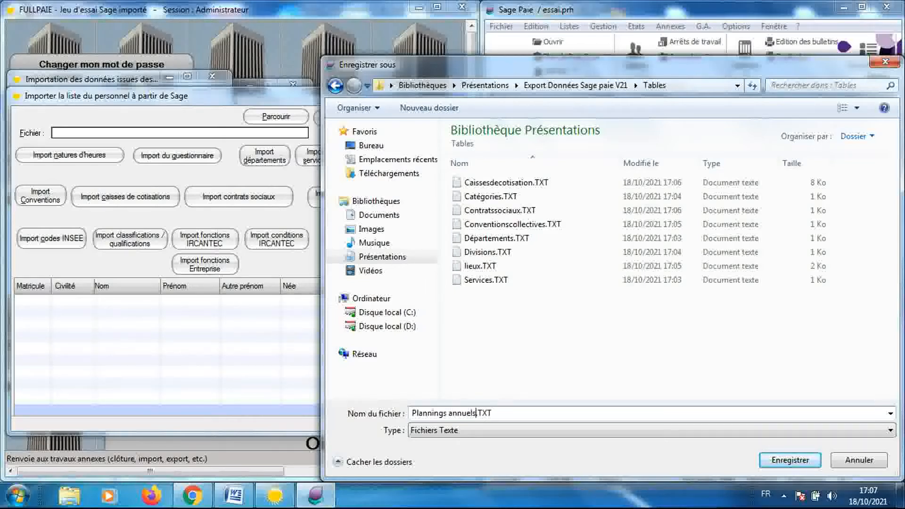
pyautogui.press('Return')
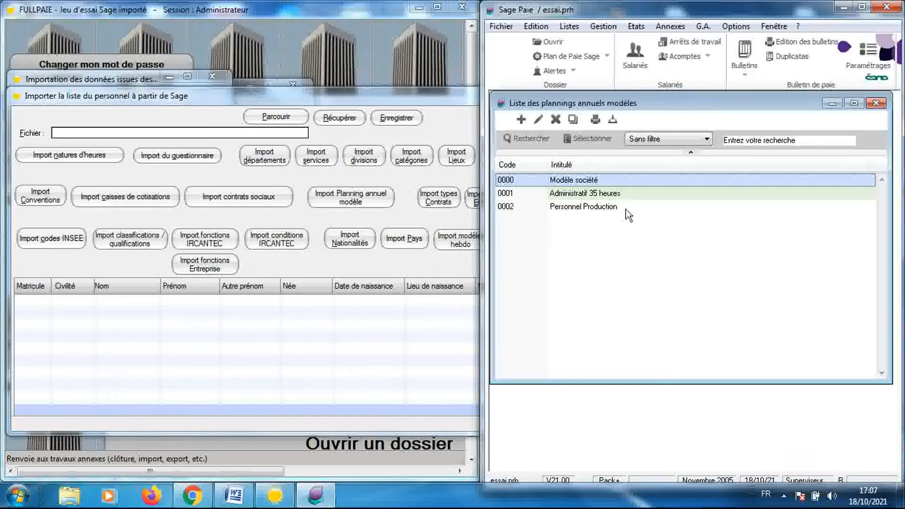
pyautogui.click(876, 105)
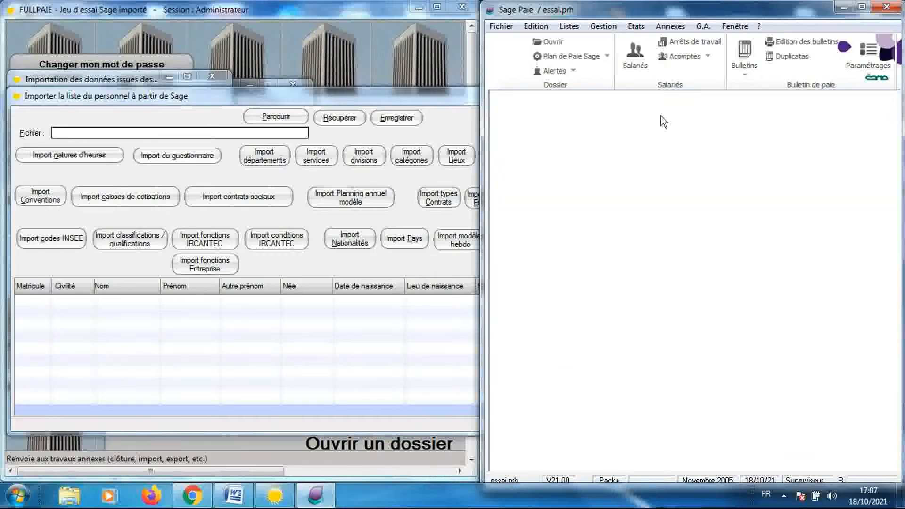
# Check the loan tables (Tables des prêts) for content to export: Types de prêts, Paliers and Barèmes, closing each list after viewing it
pyautogui.click(575, 26)
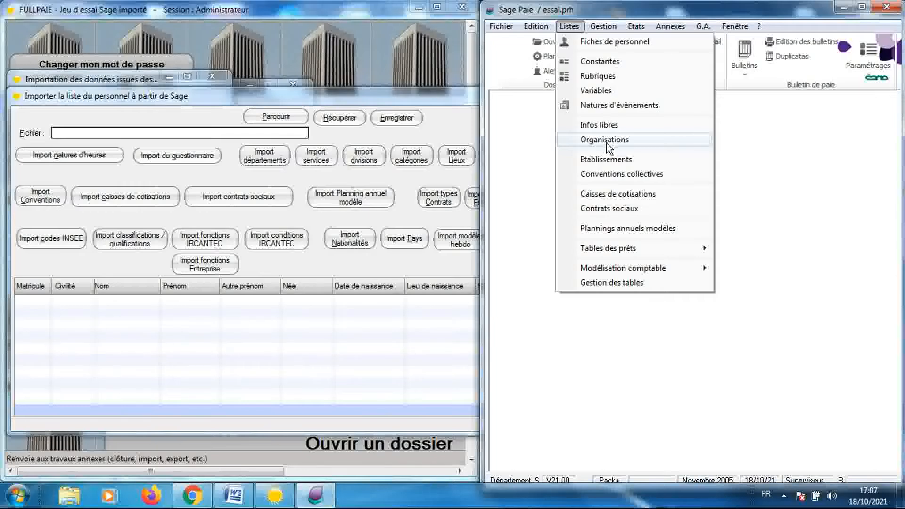
pyautogui.moveTo(643, 248)
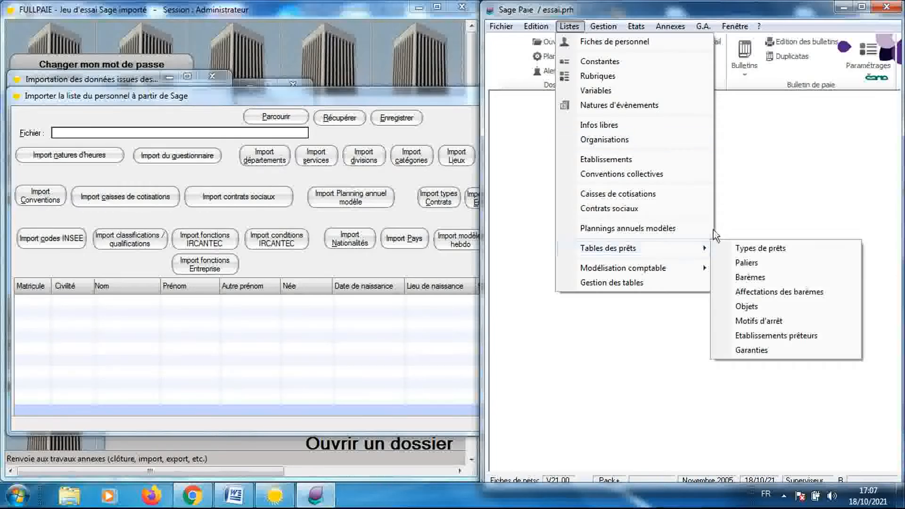
pyautogui.click(737, 248)
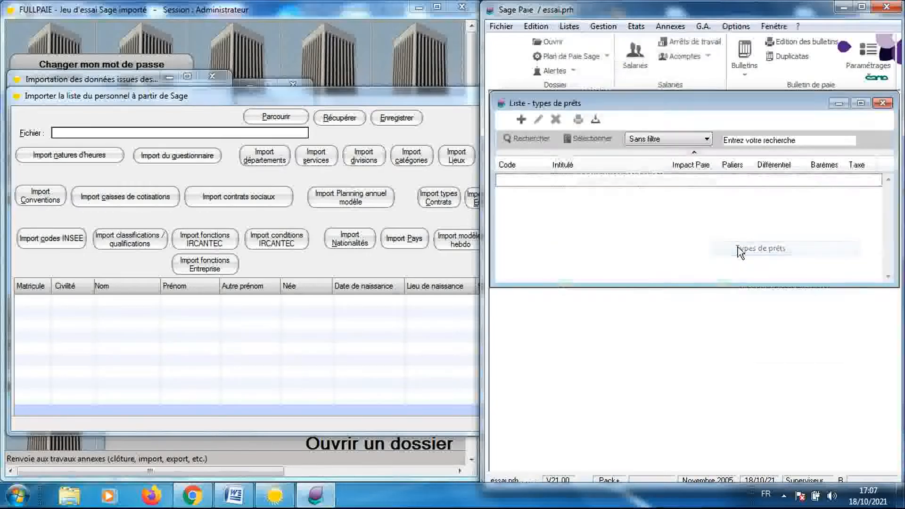
pyautogui.click(882, 103)
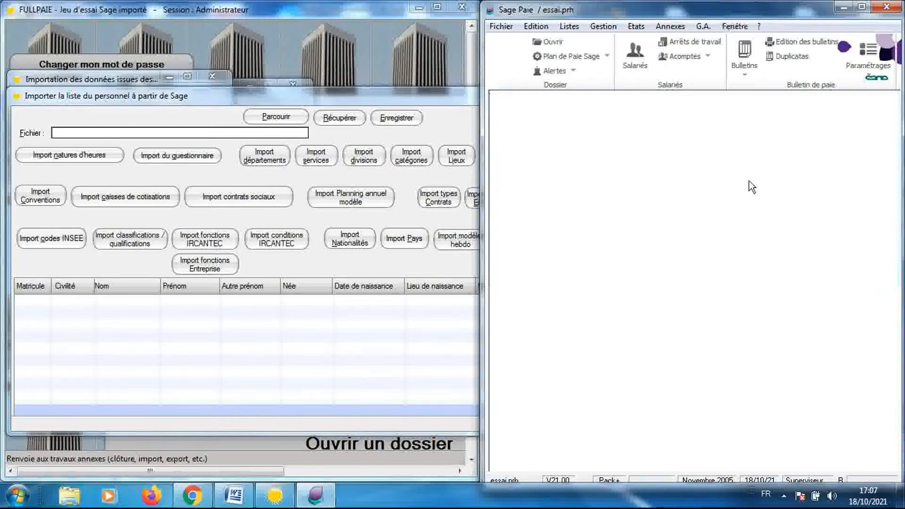
pyautogui.click(574, 28)
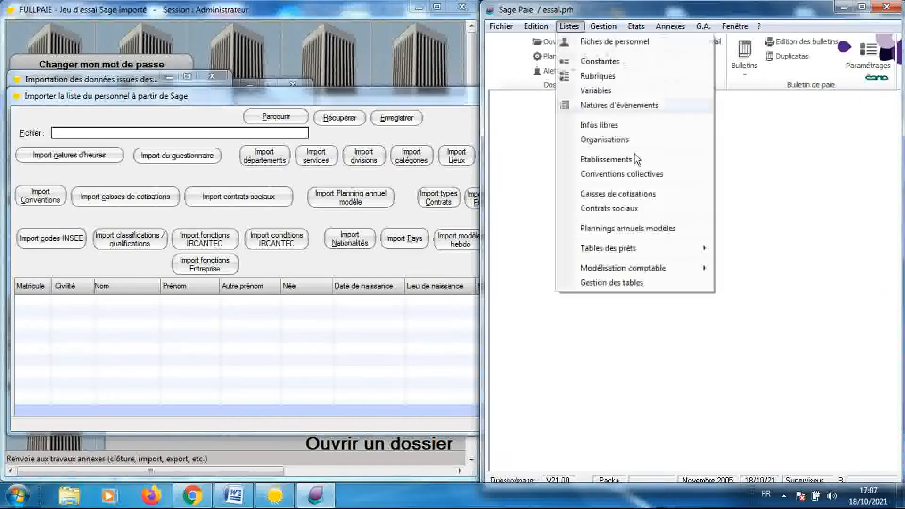
pyautogui.moveTo(686, 247)
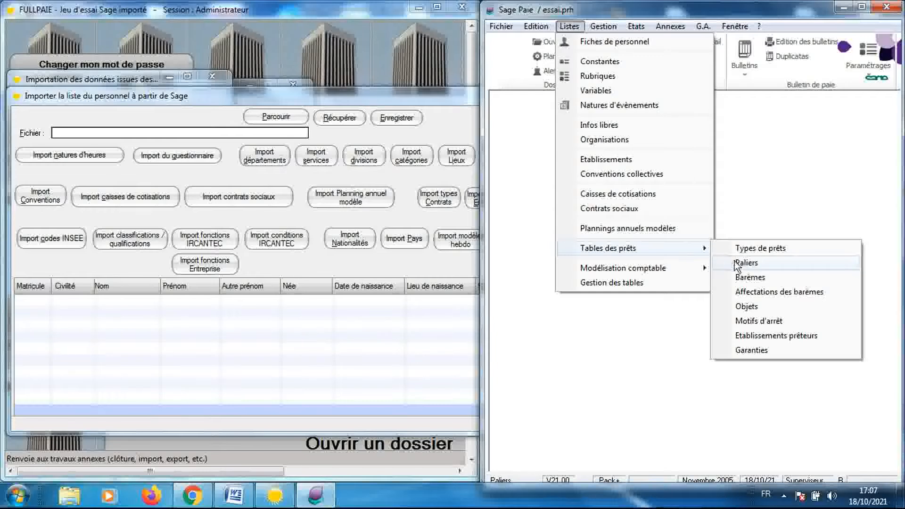
pyautogui.click(736, 261)
pyautogui.click(829, 104)
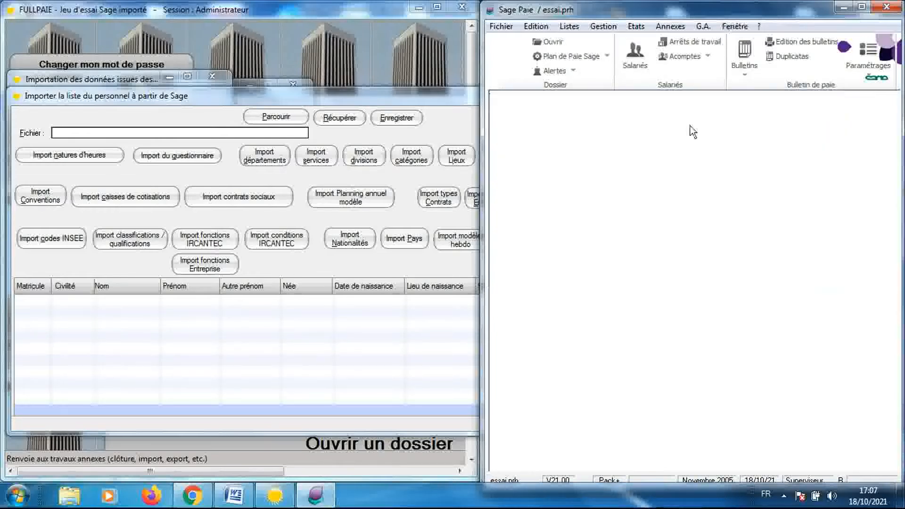
pyautogui.click(575, 30)
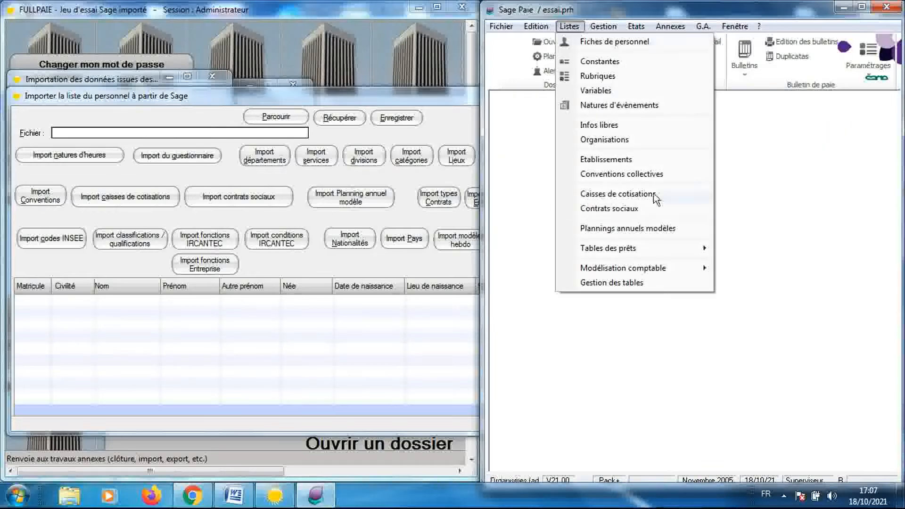
pyautogui.moveTo(678, 247)
pyautogui.click(750, 277)
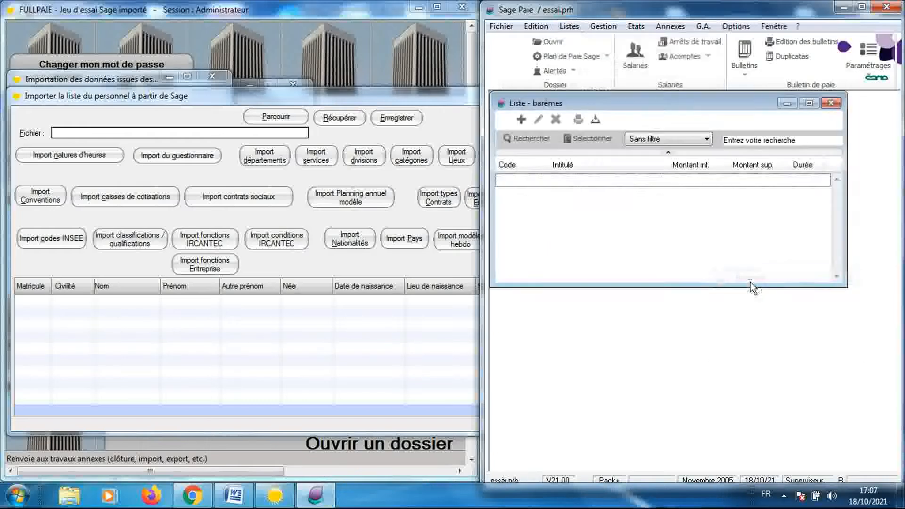
pyautogui.click(832, 103)
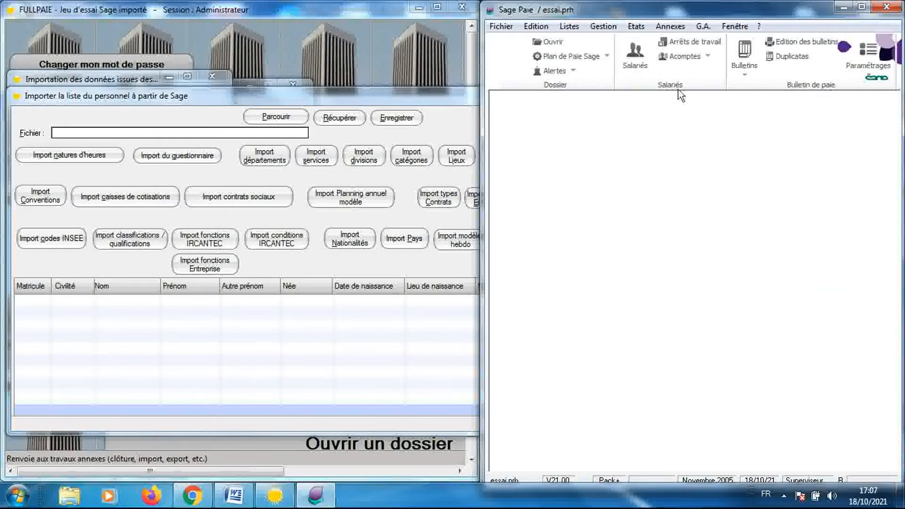
# Run the edition of the general accounts (Comptes généraux) 42100000 to 64582000 with the Transfert option enabled
pyautogui.click(579, 31)
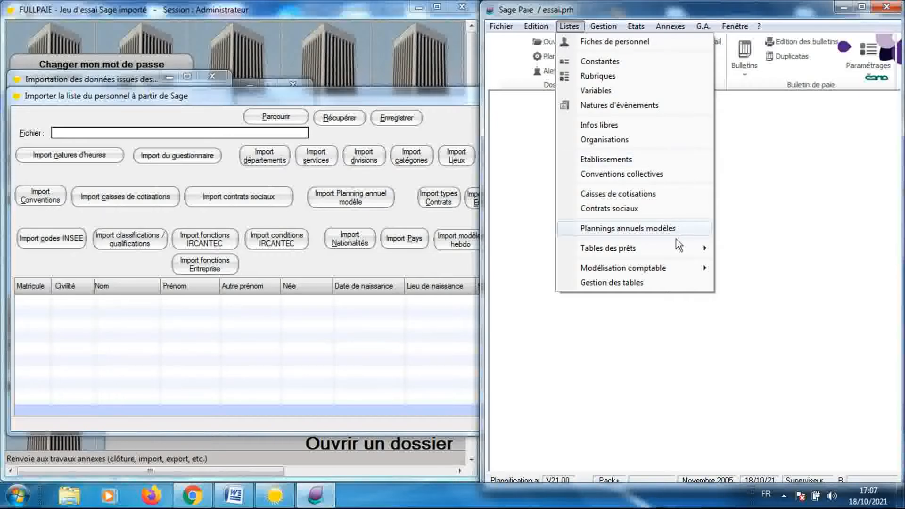
pyautogui.moveTo(680, 250)
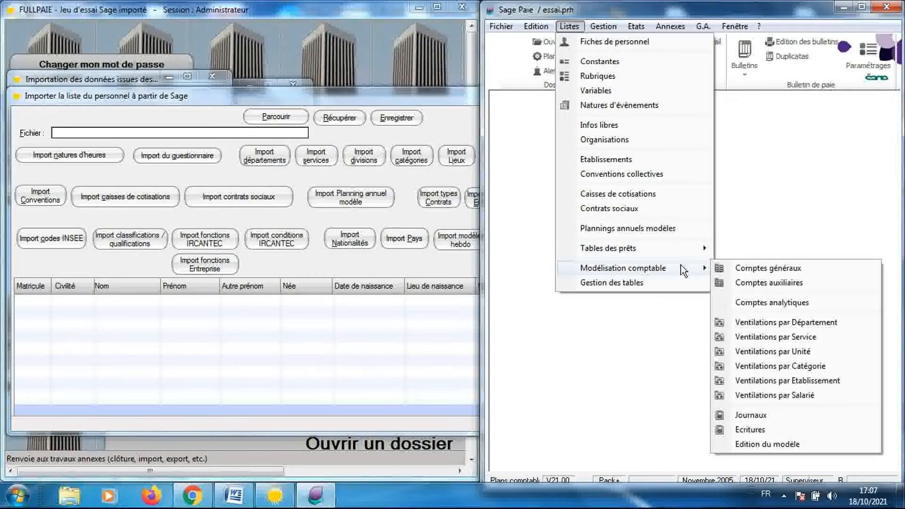
pyautogui.click(736, 268)
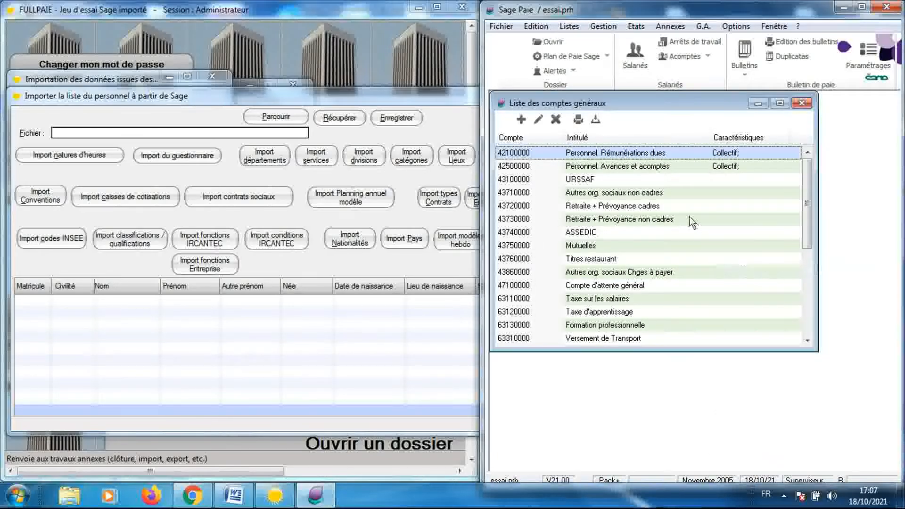
pyautogui.click(578, 120)
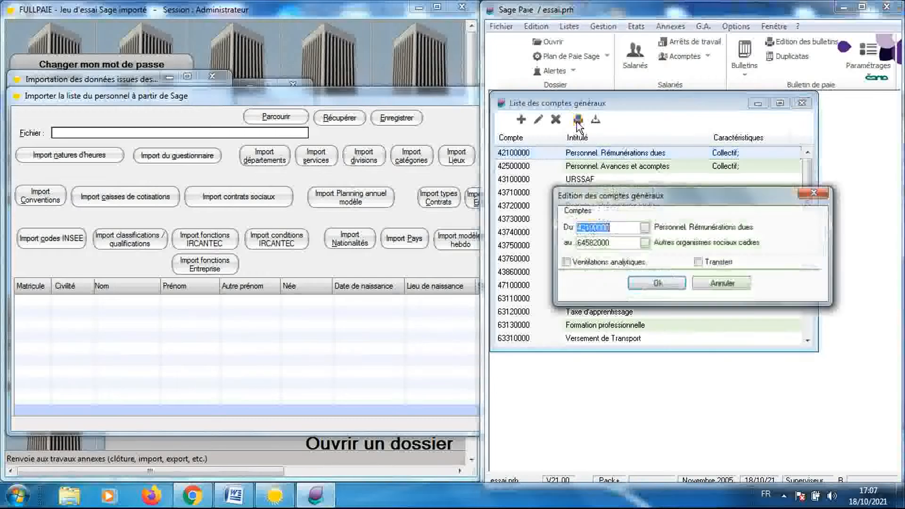
pyautogui.click(698, 262)
pyautogui.click(677, 283)
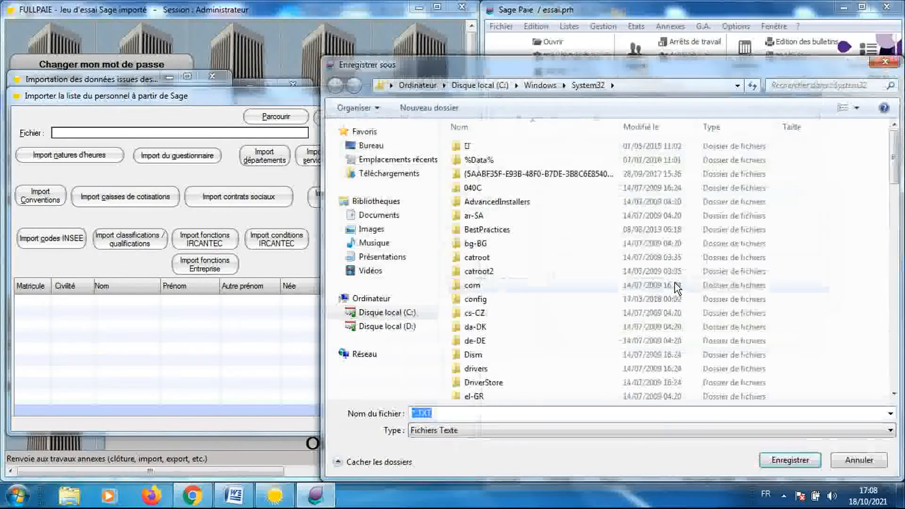
# Save the general accounts export as Comptes généraux.TXT in the Tables folder under Export Données Sage paie V21, and close the accounts list
pyautogui.click(395, 259)
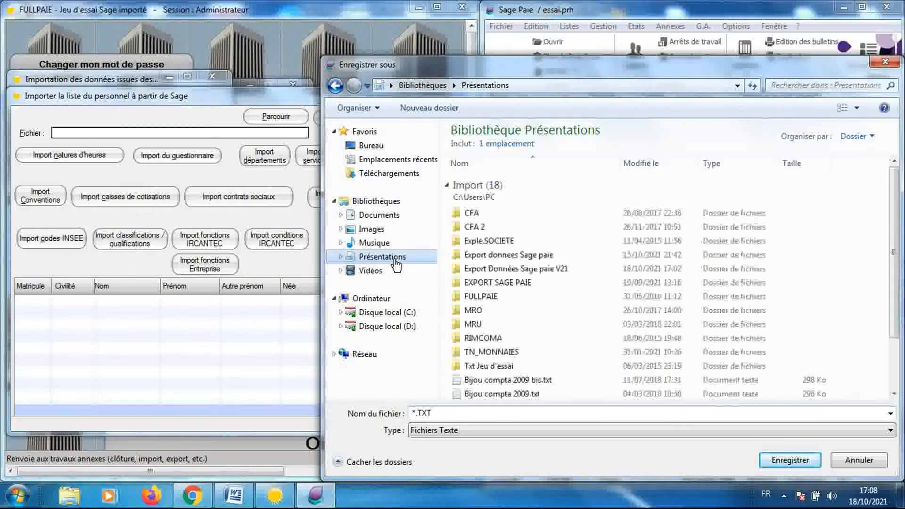
pyautogui.doubleClick(475, 269)
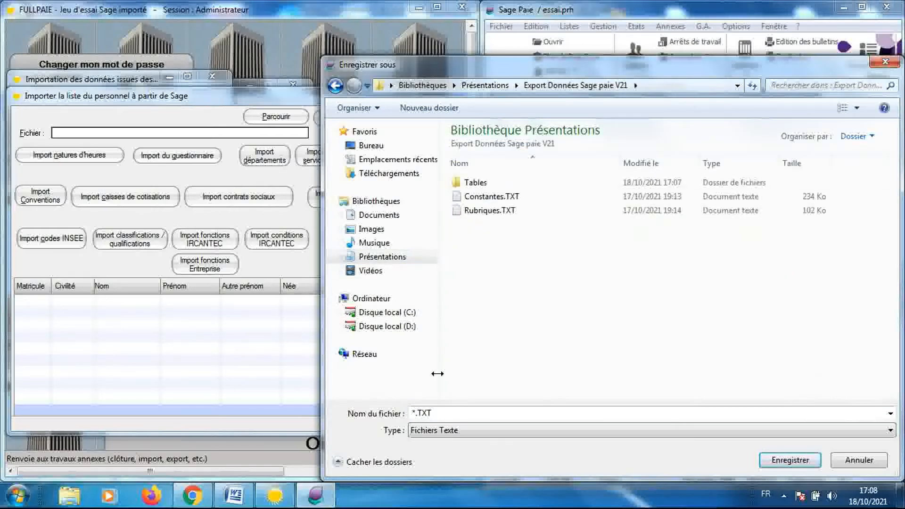
pyautogui.doubleClick(472, 183)
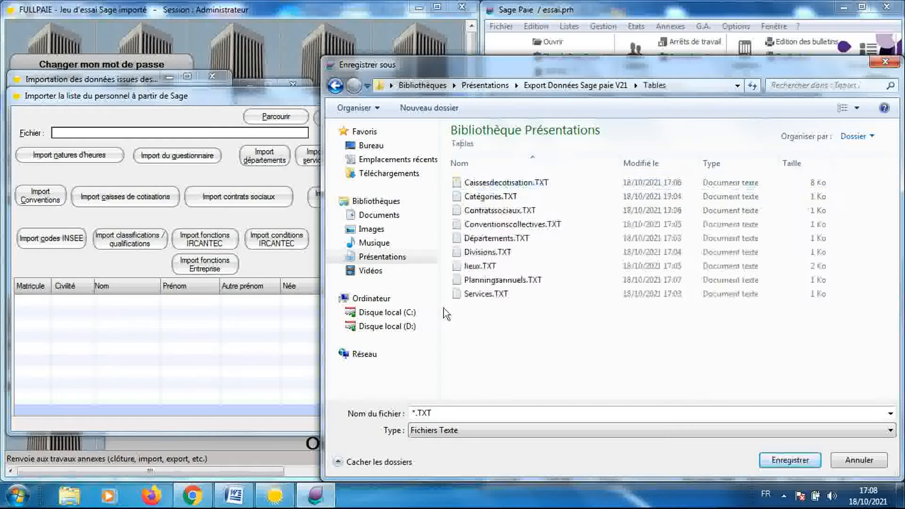
pyautogui.doubleClick(415, 411)
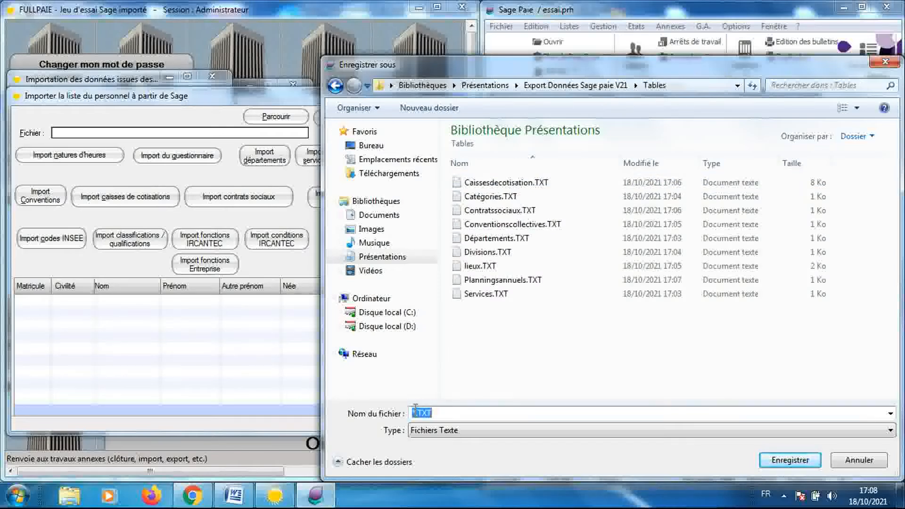
pyautogui.click(415, 409)
pyautogui.press('BackSpace')
pyautogui.write('Comptes g')
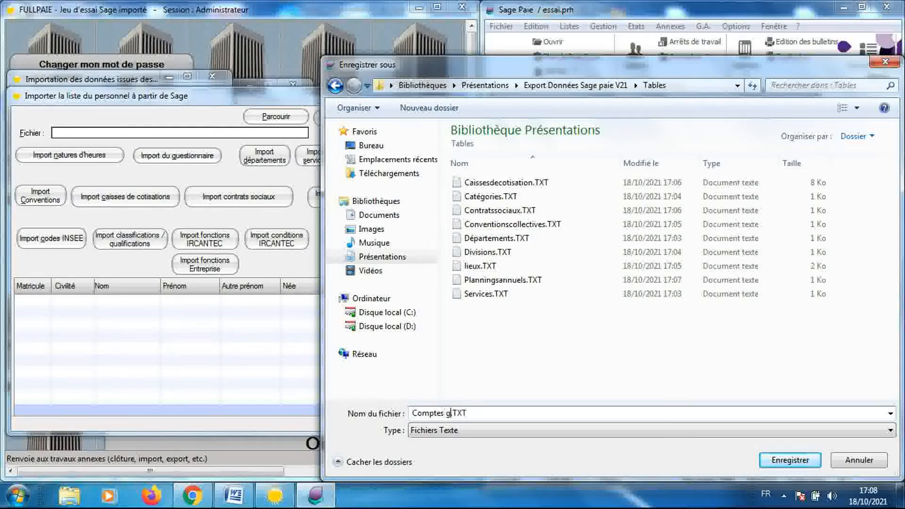
pyautogui.write('éné')
pyautogui.write('rau')
pyautogui.write('é')
pyautogui.press('Return')
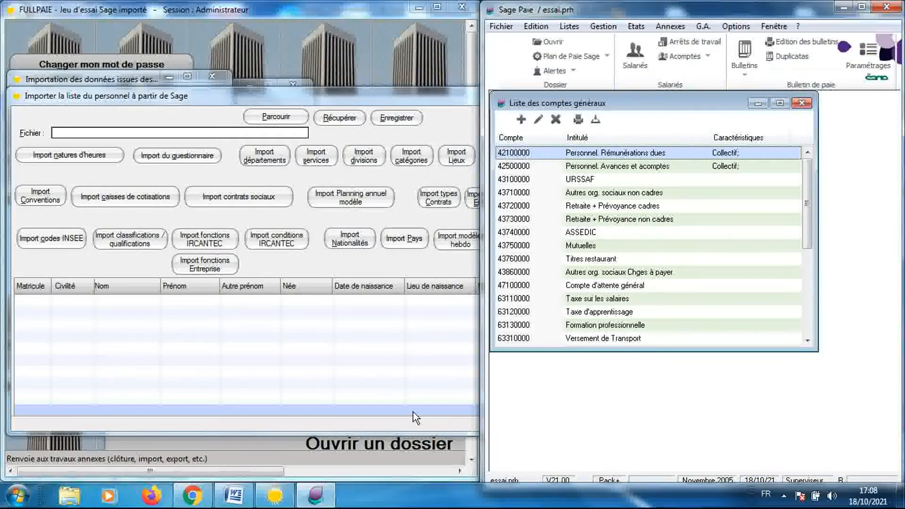
pyautogui.click(800, 105)
# Run the edition of all auxiliary accounts (Comptes auxiliaires) in the accounting model with the Transfert option enabled
pyautogui.click(573, 28)
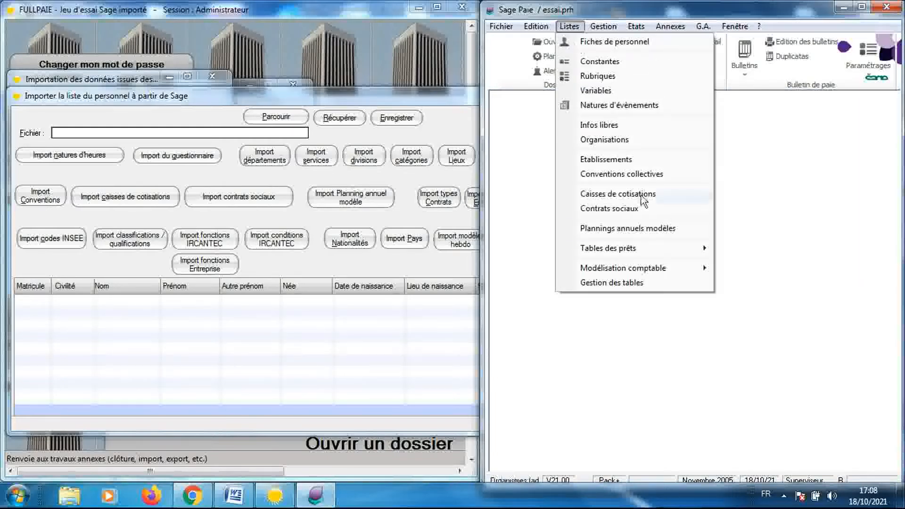
pyautogui.moveTo(676, 273)
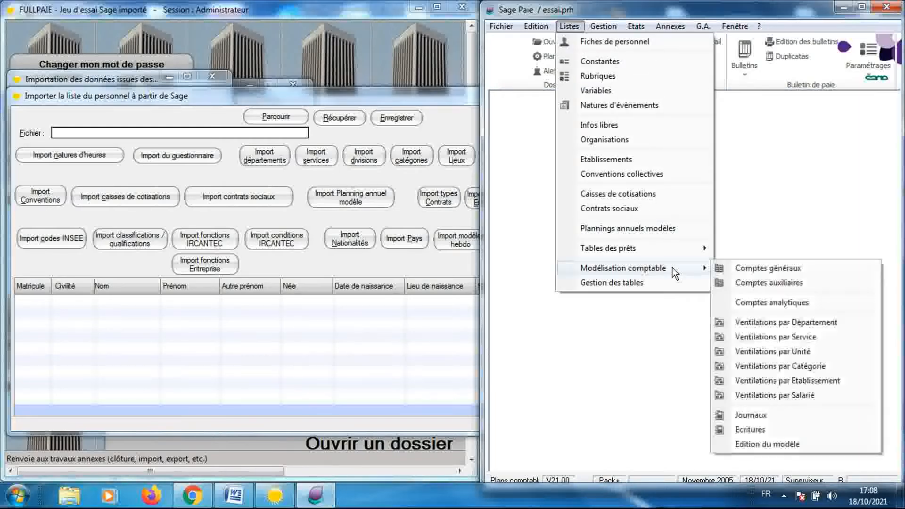
pyautogui.click(745, 283)
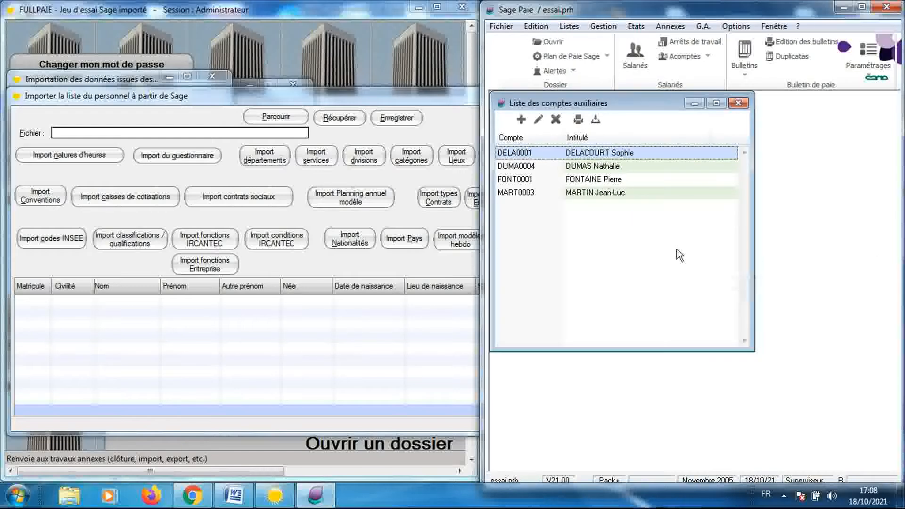
pyautogui.click(578, 120)
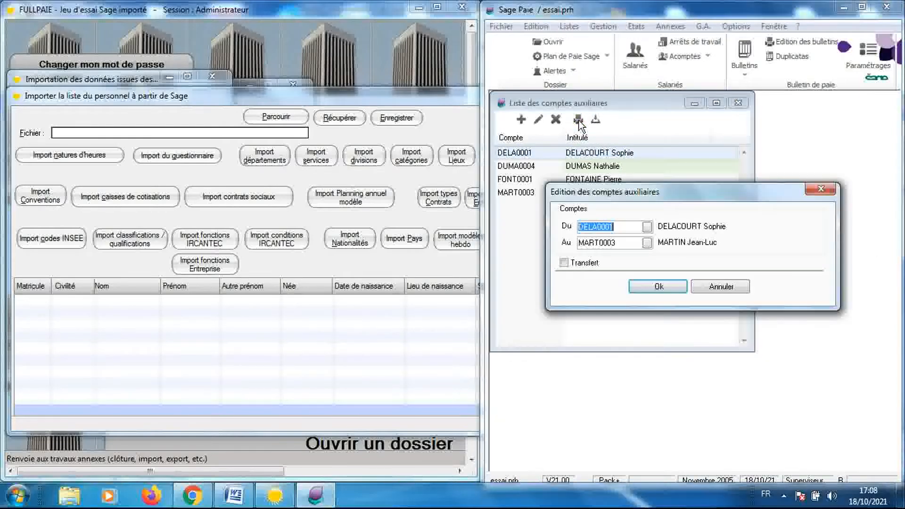
pyautogui.click(565, 262)
pyautogui.click(650, 290)
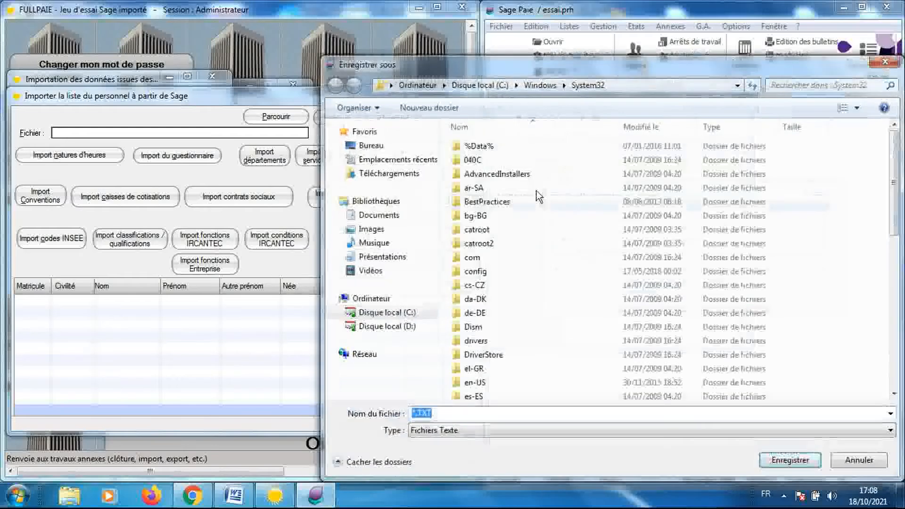
# Save the auxiliary accounts export as Comptes auxiliaires.TXT in the Tables folder under Export Données Sage paie V21, and close the accounts list
pyautogui.click(417, 259)
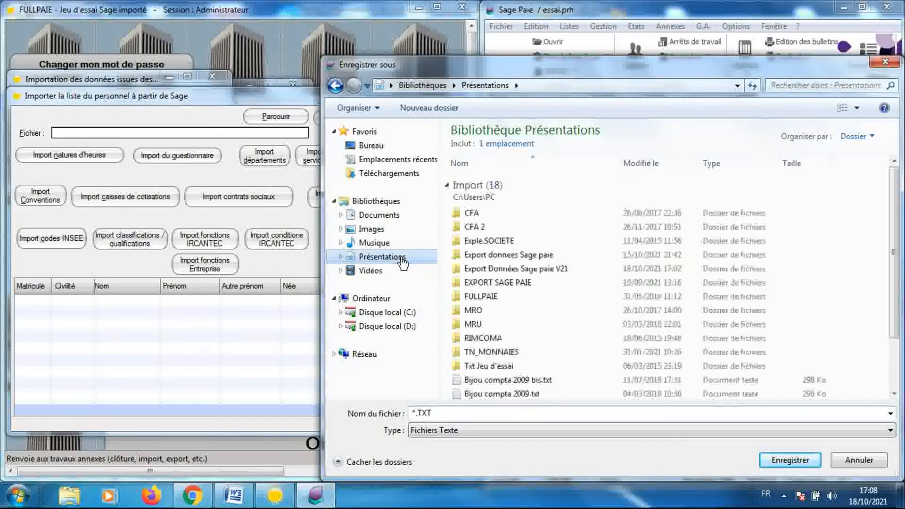
pyautogui.doubleClick(485, 270)
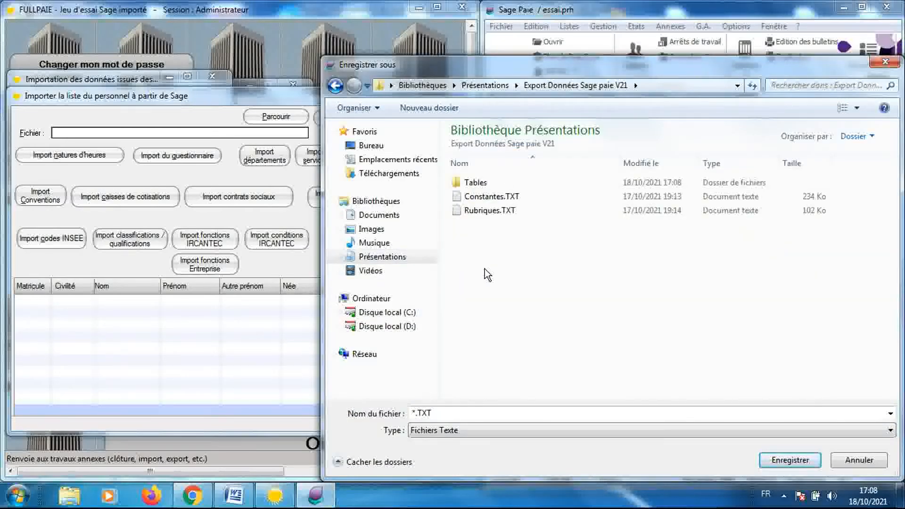
pyautogui.click(476, 186)
pyautogui.doubleClick(477, 184)
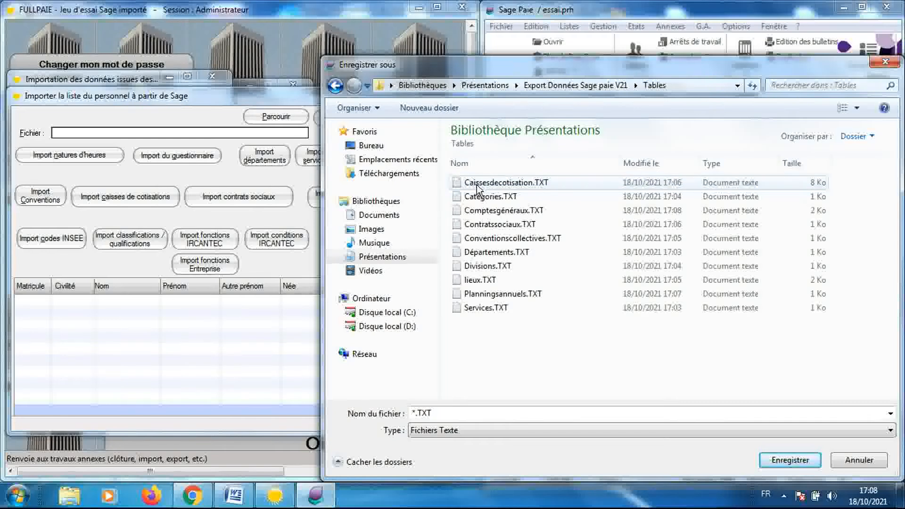
pyautogui.click(417, 413)
pyautogui.click(416, 413)
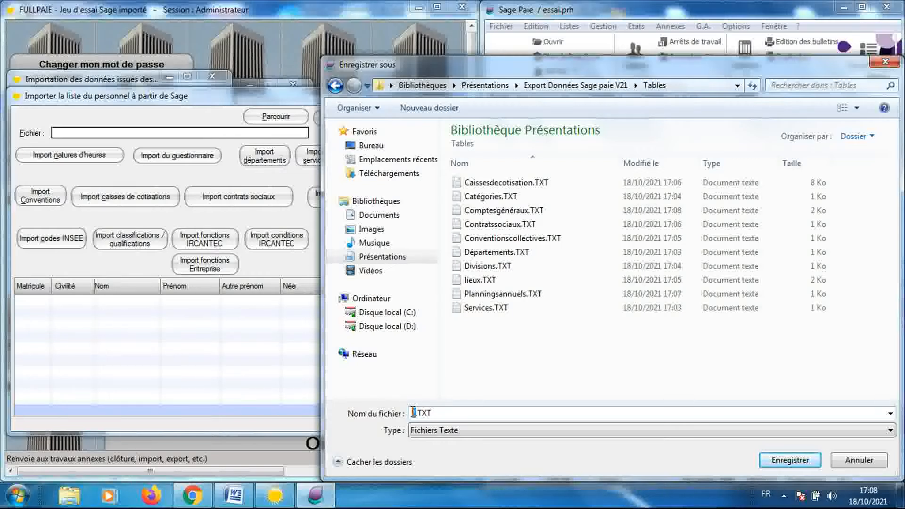
pyautogui.write('Comptes auxiliaires')
pyautogui.press('Return')
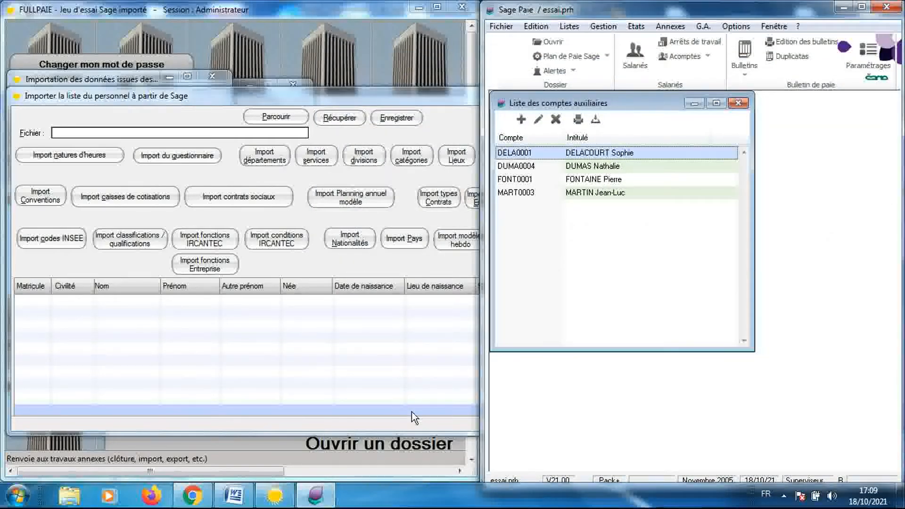
pyautogui.click(738, 103)
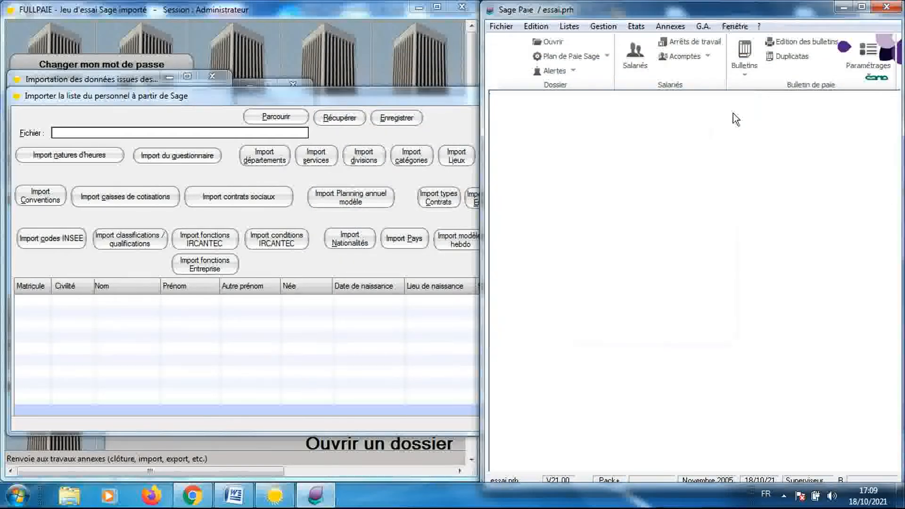
# Run the edition of the analytic accounts (Comptes analytiques) 999999 to SEC020 in the accounting model with the Transfert option enabled
pyautogui.click(570, 29)
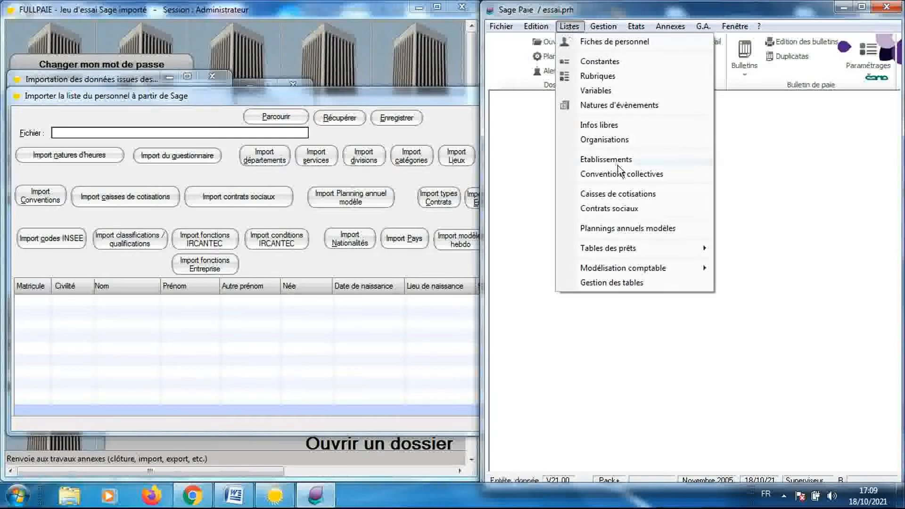
pyautogui.moveTo(665, 269)
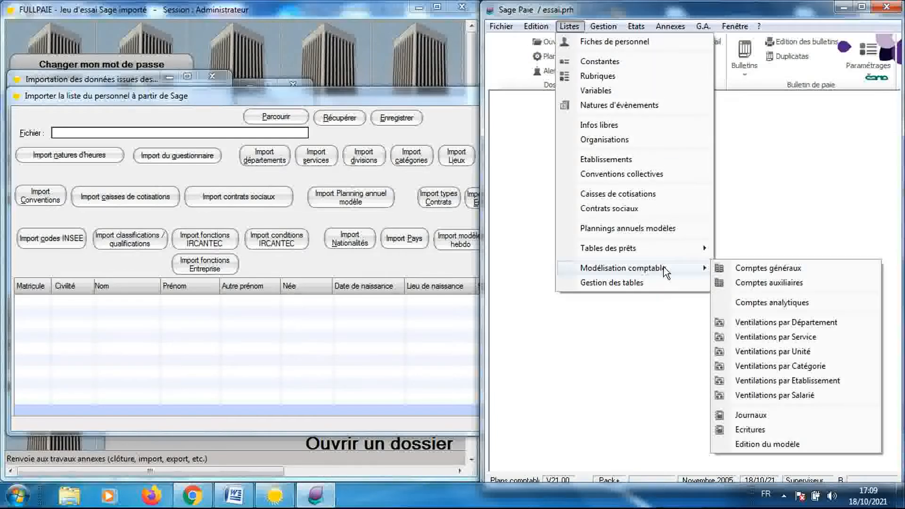
pyautogui.click(744, 303)
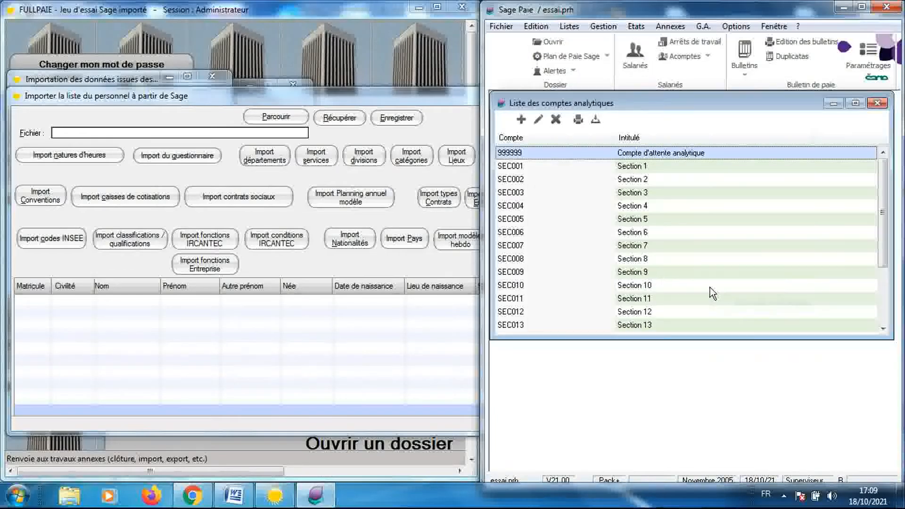
pyautogui.click(578, 120)
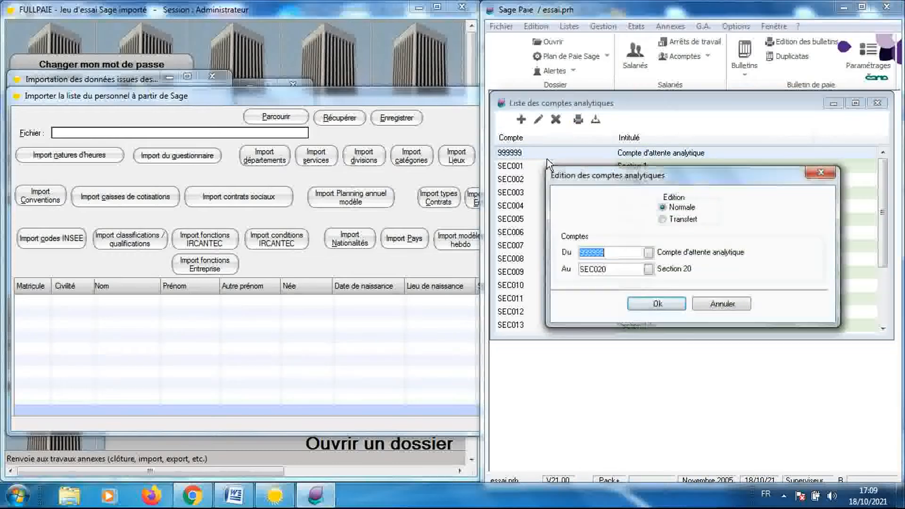
pyautogui.click(662, 219)
pyautogui.click(658, 305)
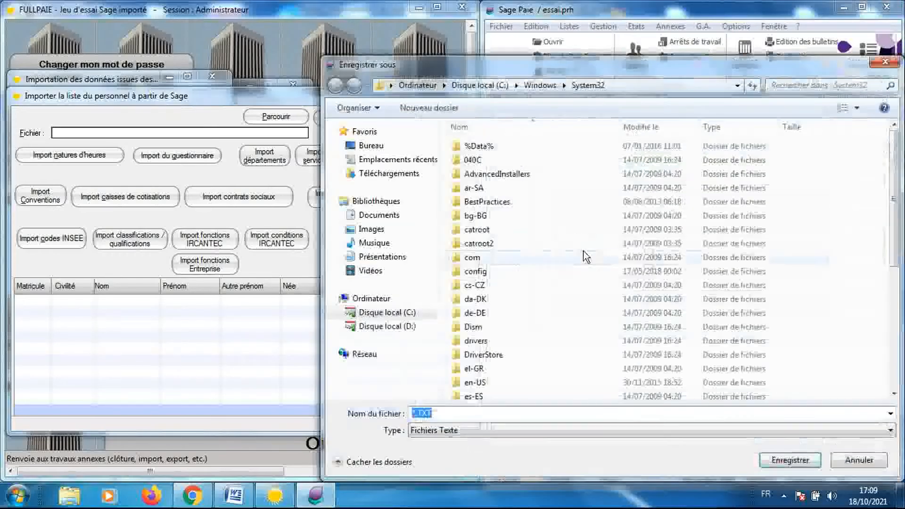
# Save the analytic accounts export as Comptes analytiques.TXT in the Tables folder under Export Données Sage paie V21, and close the accounts list
pyautogui.click(383, 257)
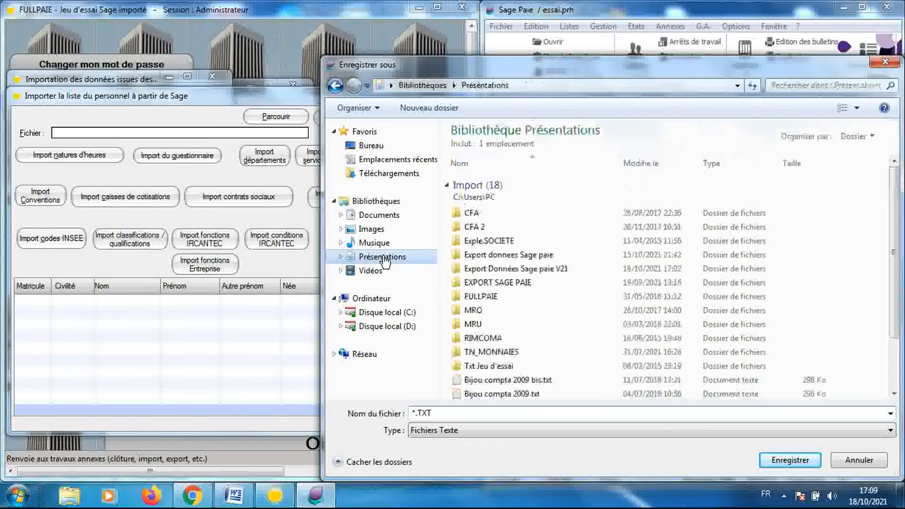
pyautogui.doubleClick(468, 270)
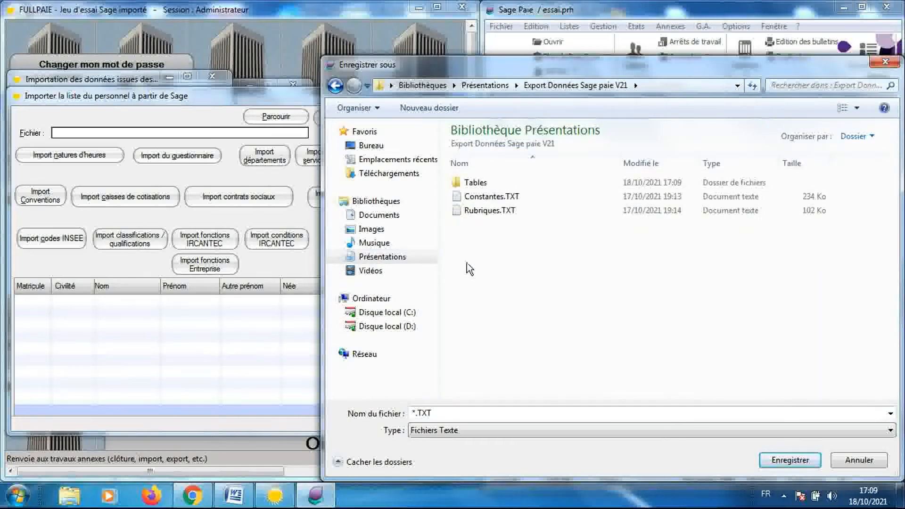
pyautogui.click(470, 185)
pyautogui.doubleClick(469, 185)
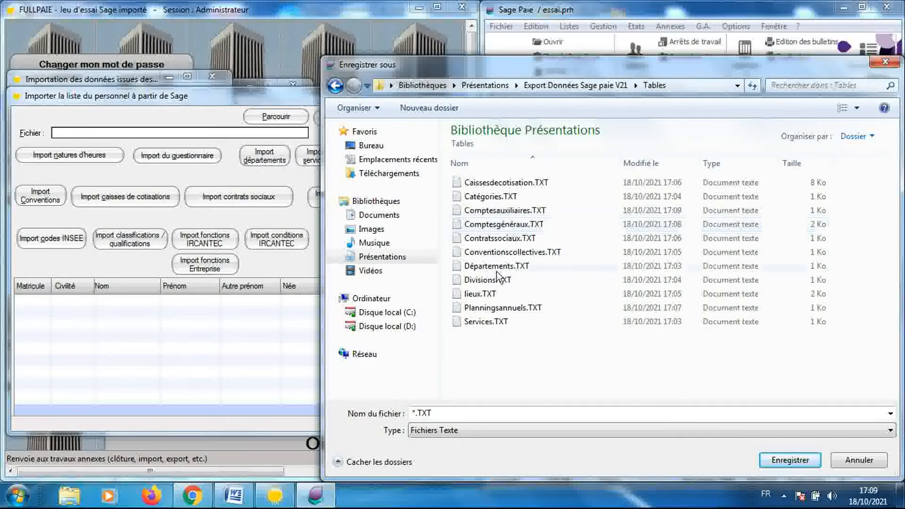
pyautogui.doubleClick(417, 413)
pyautogui.click(414, 413)
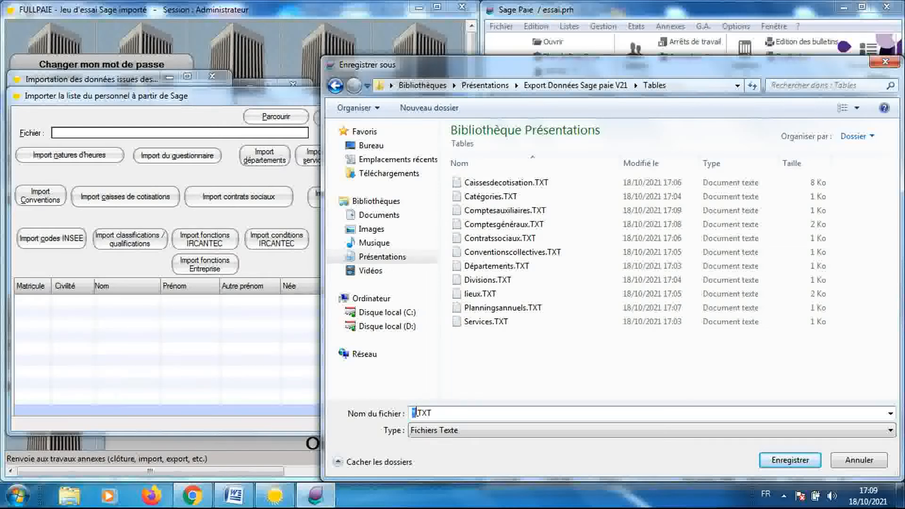
pyautogui.write('Comptes anal')
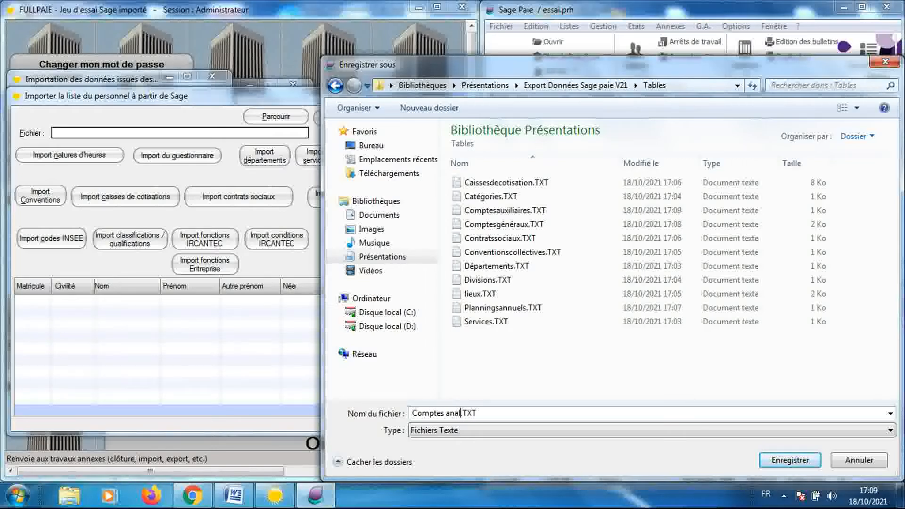
pyautogui.write('ytiques')
pyautogui.press('Return')
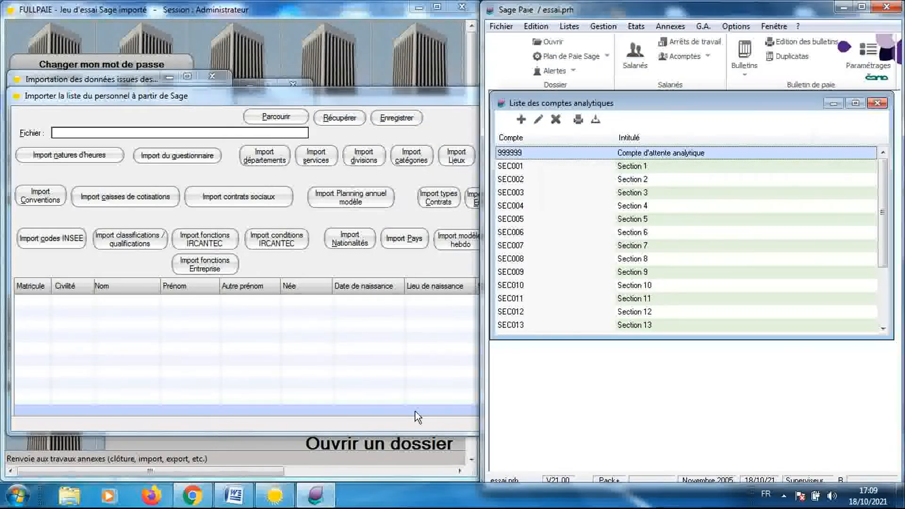
pyautogui.click(877, 103)
# Run the edition of the accounting model's journals (Journaux) for journal 009 with the Transfert option enabled
pyautogui.click(570, 27)
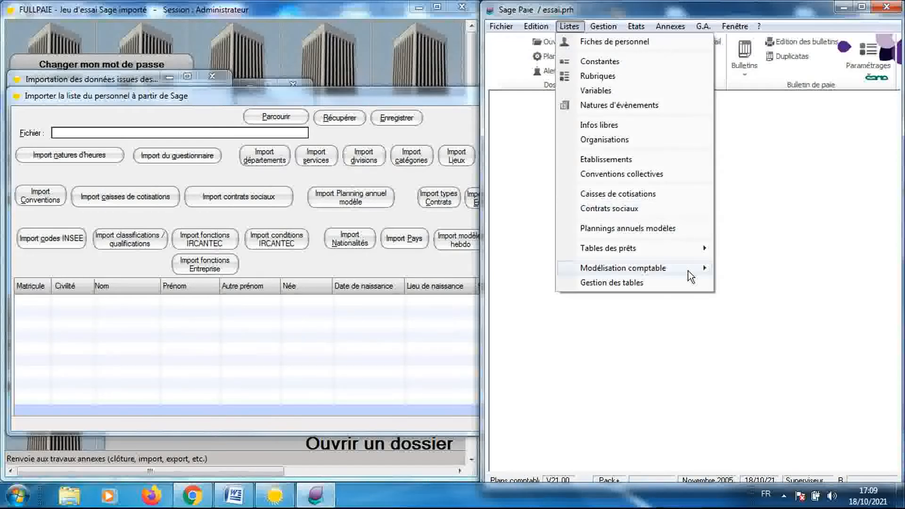
pyautogui.moveTo(689, 270)
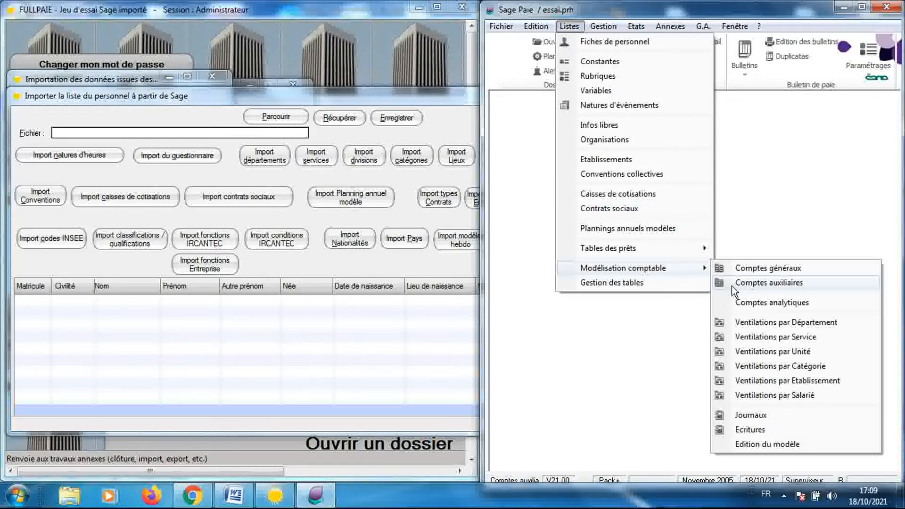
pyautogui.click(751, 415)
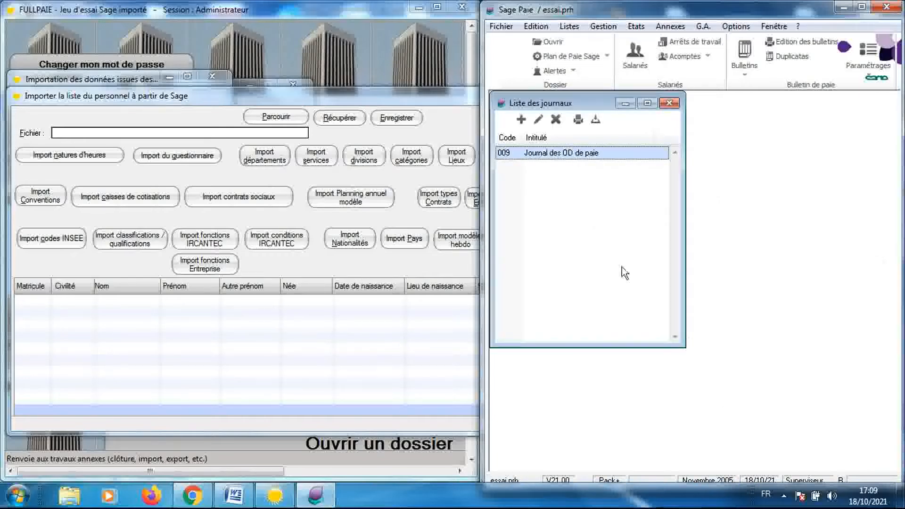
pyautogui.click(576, 121)
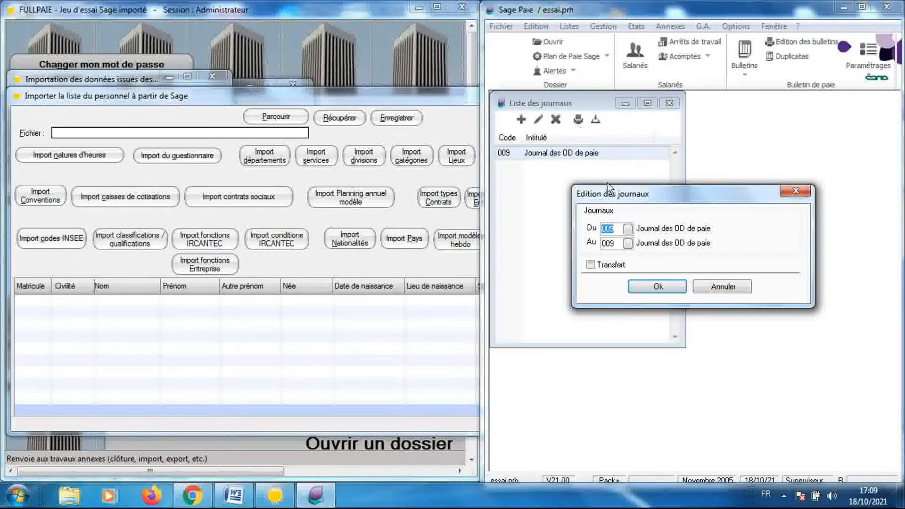
pyautogui.click(590, 265)
pyautogui.click(650, 287)
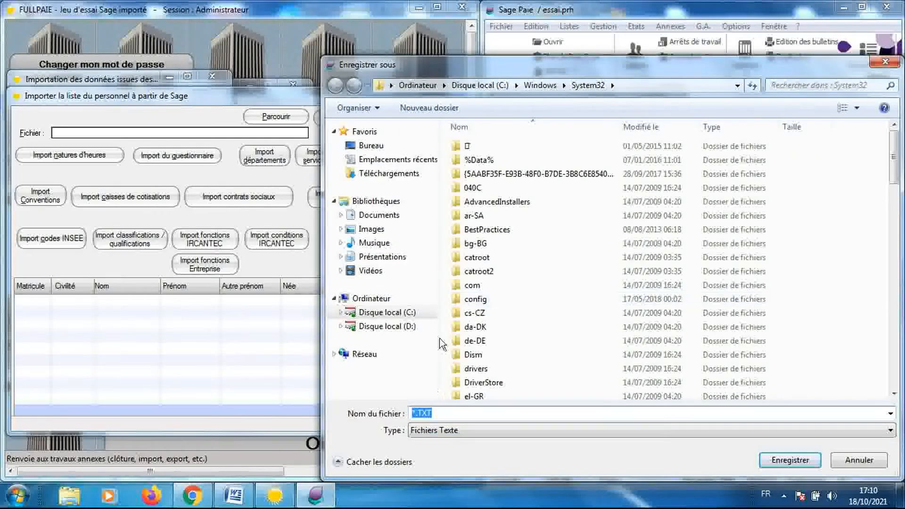
# Save the journals export as Fiches journaux.TXT in the Tables folder under Export Données Sage paie V21, and close the journals list
pyautogui.click(384, 258)
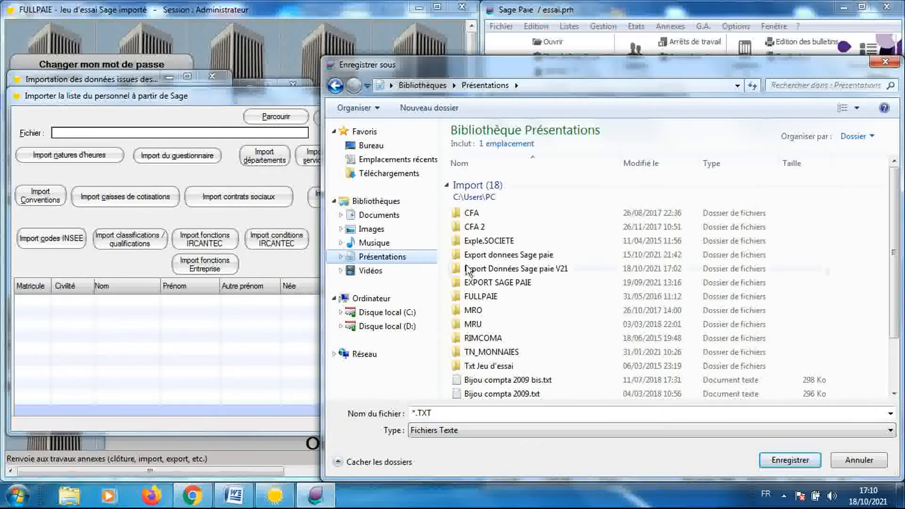
pyautogui.doubleClick(472, 268)
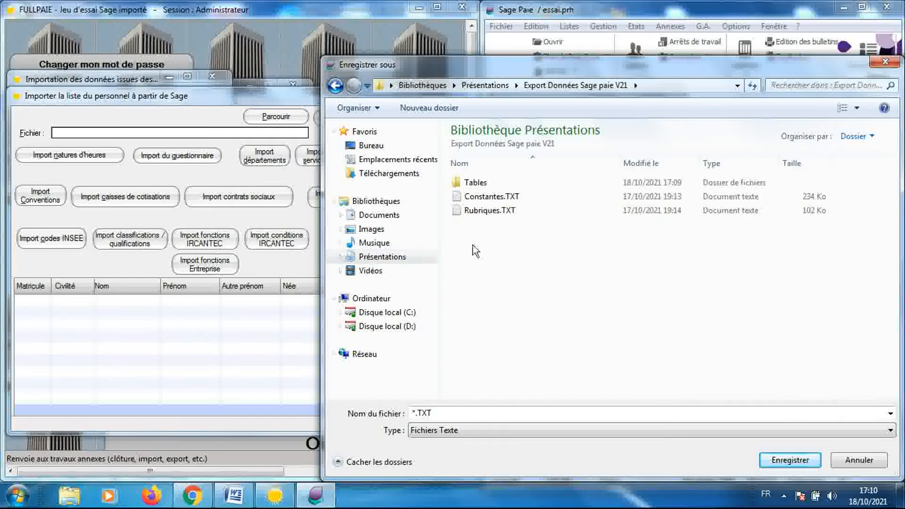
pyautogui.doubleClick(469, 184)
pyautogui.click(418, 413)
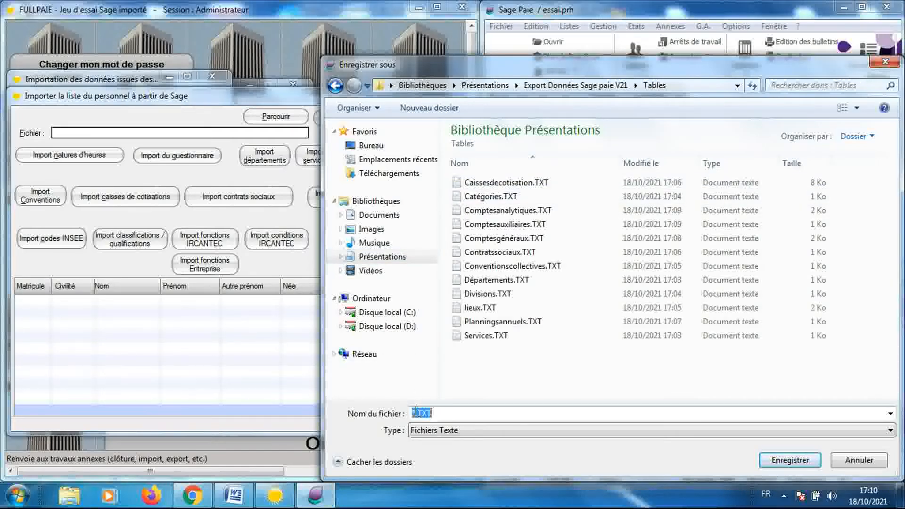
pyautogui.click(415, 412)
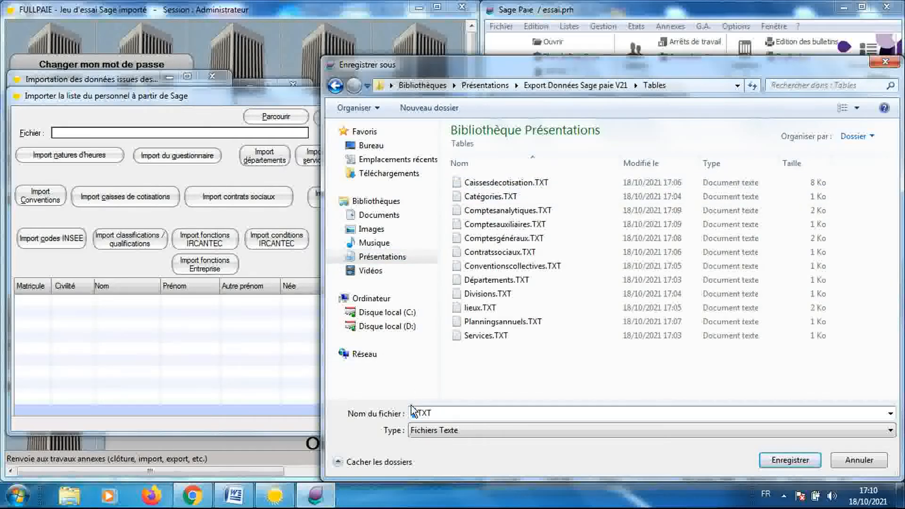
pyautogui.write('Fiches journaux')
pyautogui.press('Return')
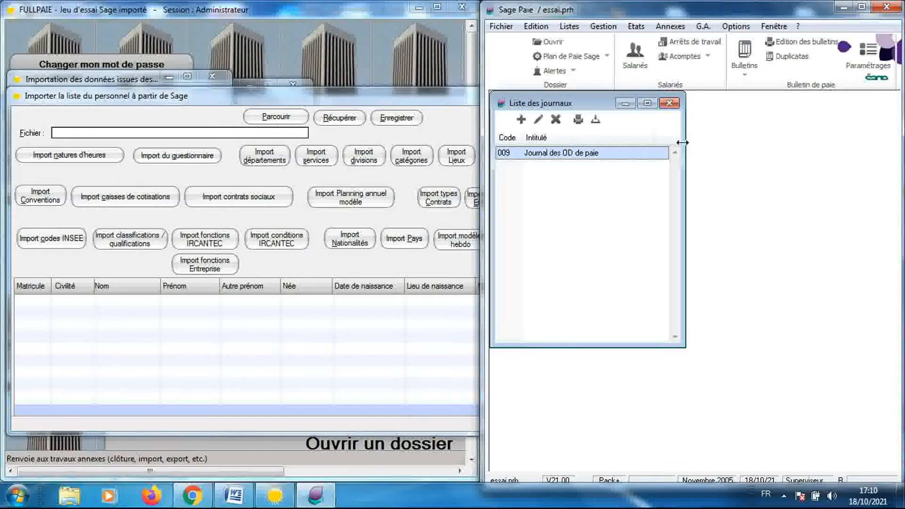
pyautogui.click(669, 103)
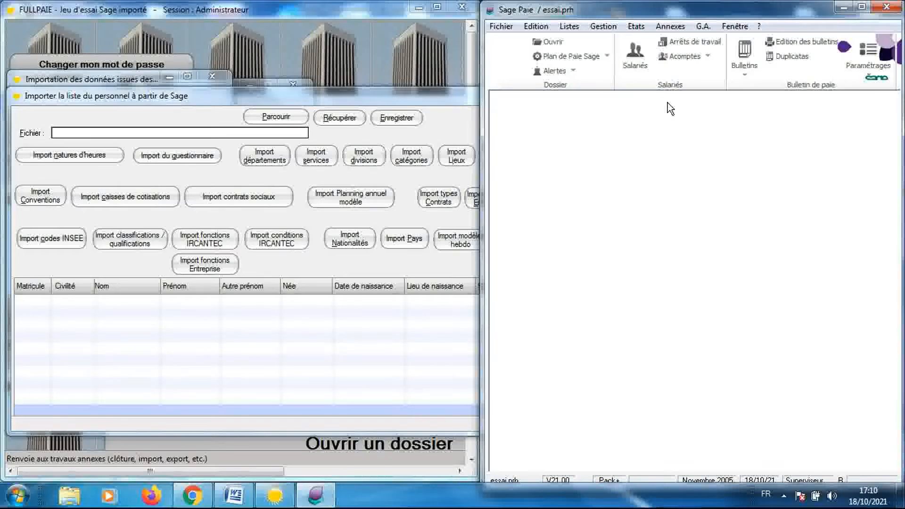
# Open Gestion des tables on the contract natures, narrow the Code column, and widen the Sage Paie window to expose the list of table categories
pyautogui.click(573, 28)
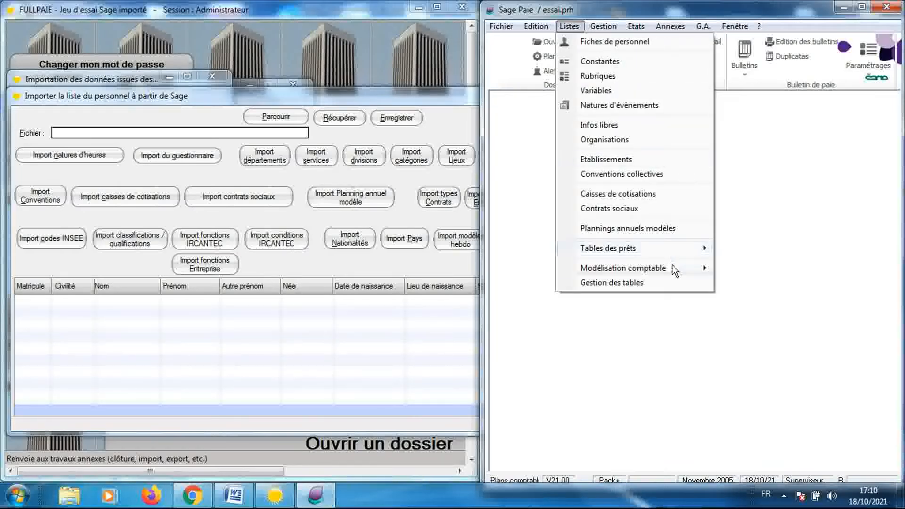
pyautogui.moveTo(672, 265)
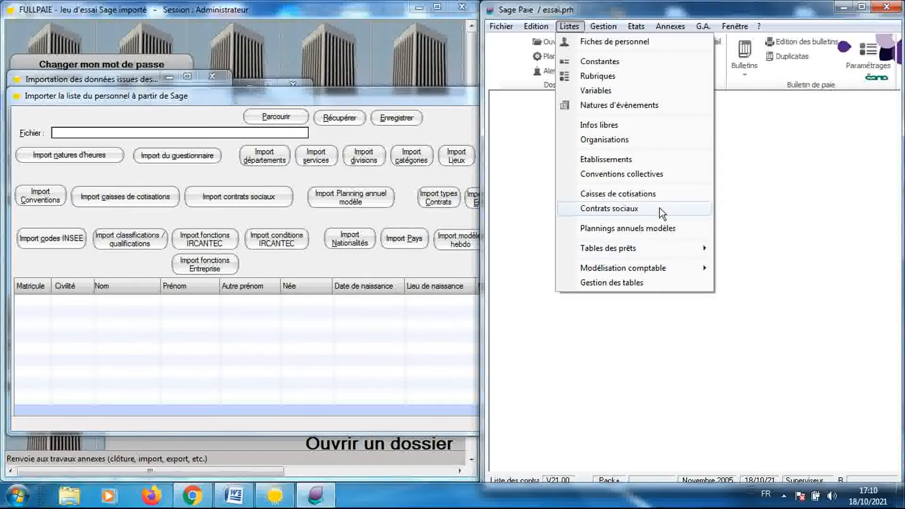
pyautogui.click(637, 282)
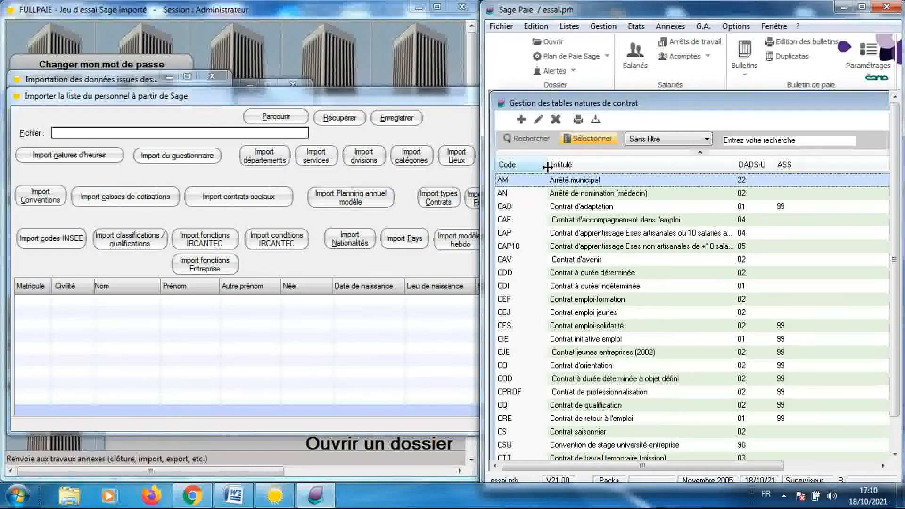
pyautogui.moveTo(547, 167); pyautogui.dragTo(521, 167)
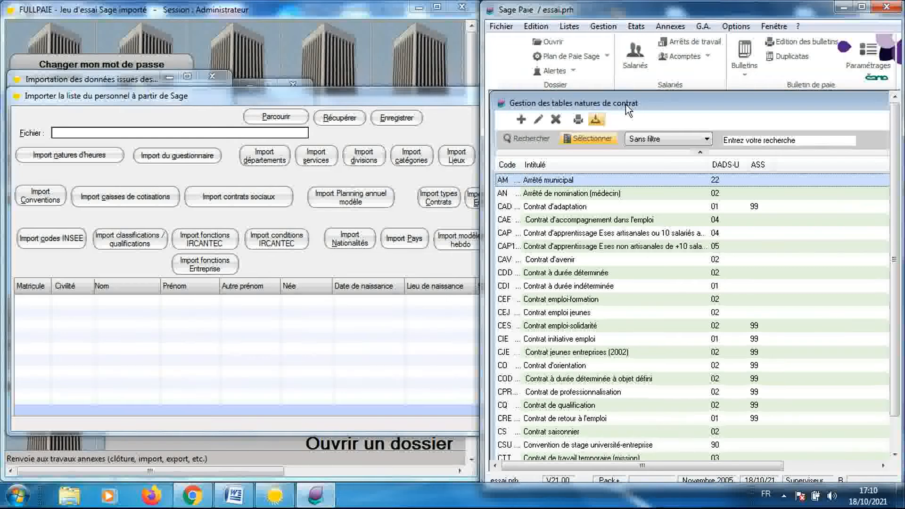
pyautogui.moveTo(628, 110); pyautogui.dragTo(607, 107)
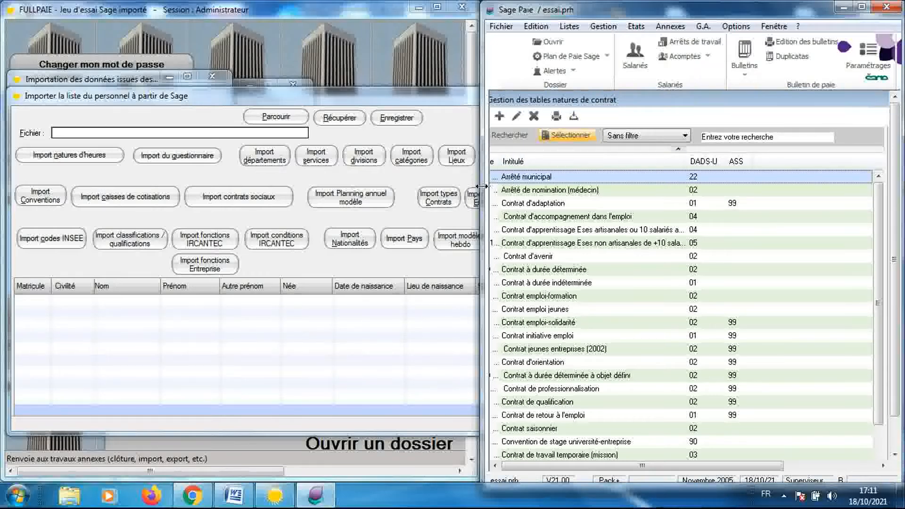
pyautogui.moveTo(480, 186); pyautogui.dragTo(371, 180)
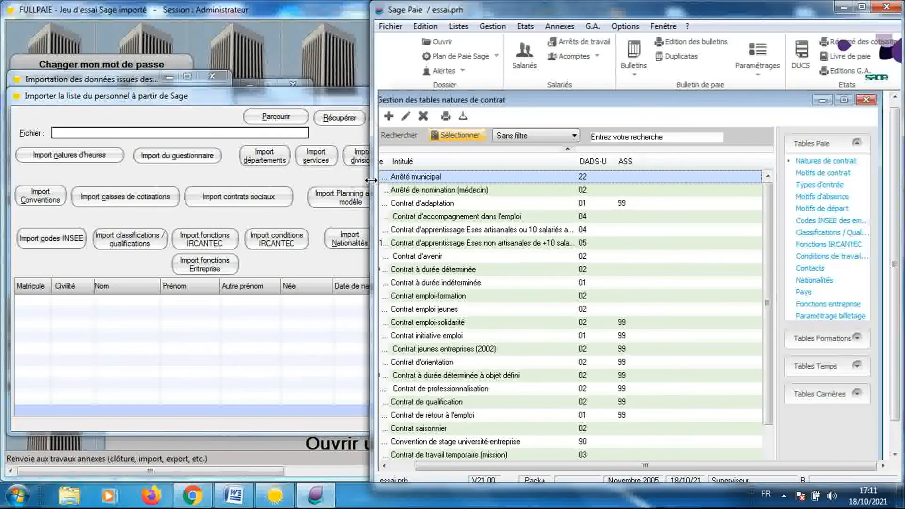
pyautogui.moveTo(527, 105); pyautogui.dragTo(545, 104)
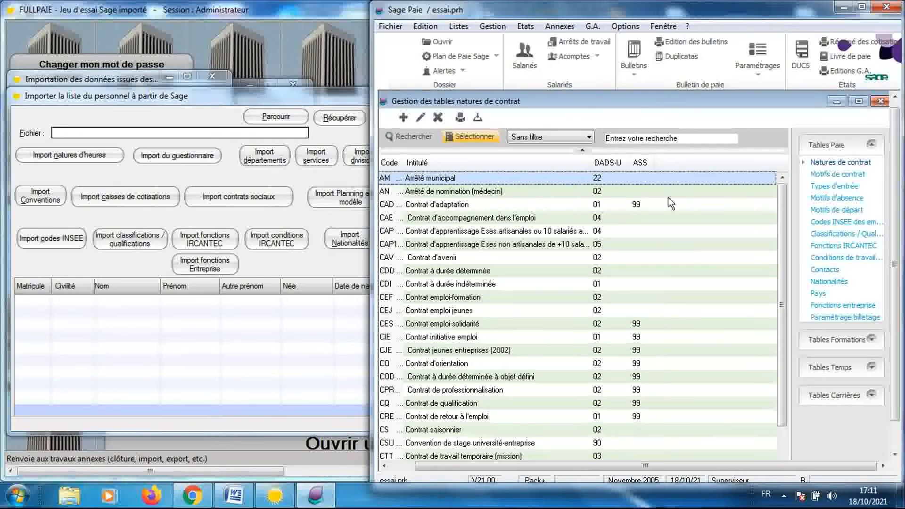
# Run the edition of the contract natures table (Natures de contrat) from AM to SRA with the Transfert option enabled
pyautogui.click(460, 117)
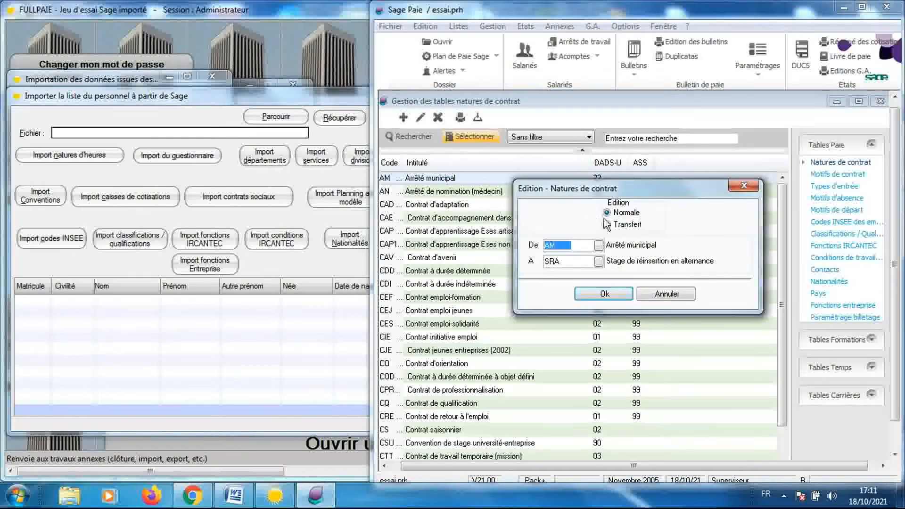
pyautogui.click(607, 225)
pyautogui.click(612, 290)
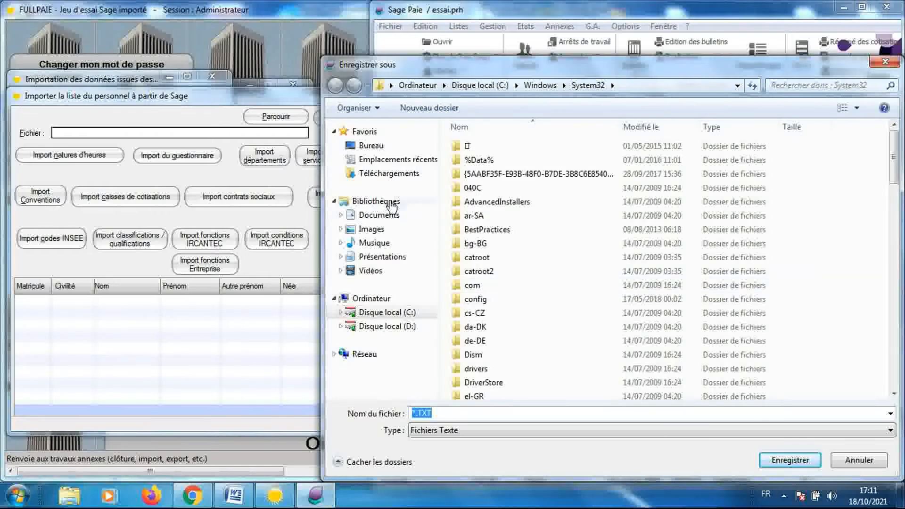
# Save the contract natures export as Natures de contrat.TXT in the Tables folder under Export Données Sage paie V21
pyautogui.click(383, 256)
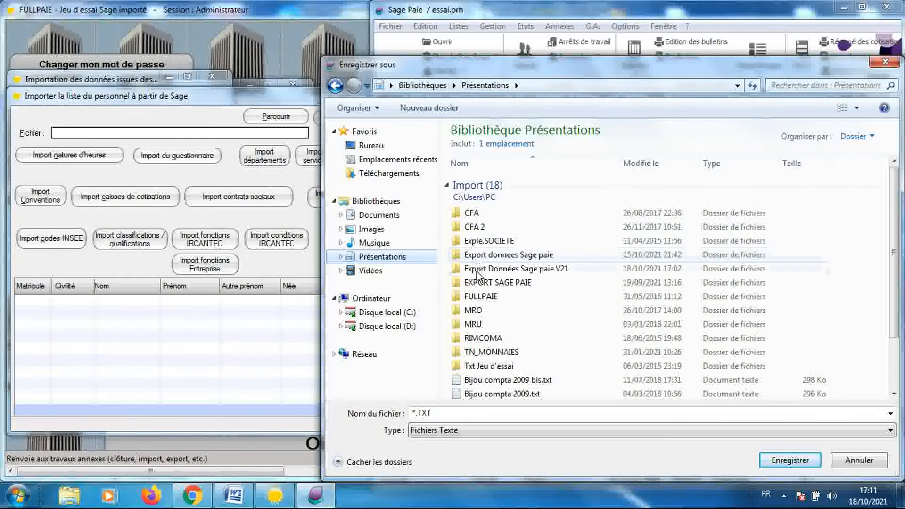
pyautogui.doubleClick(472, 269)
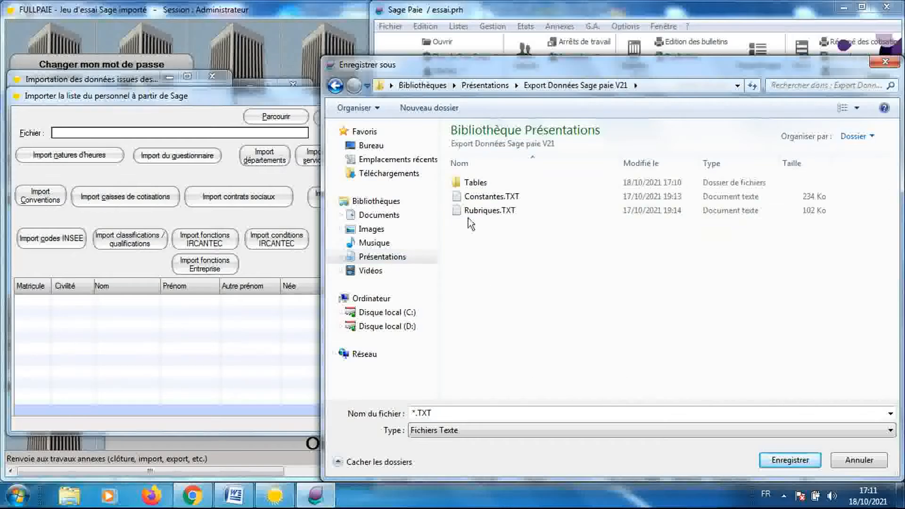
pyautogui.doubleClick(467, 183)
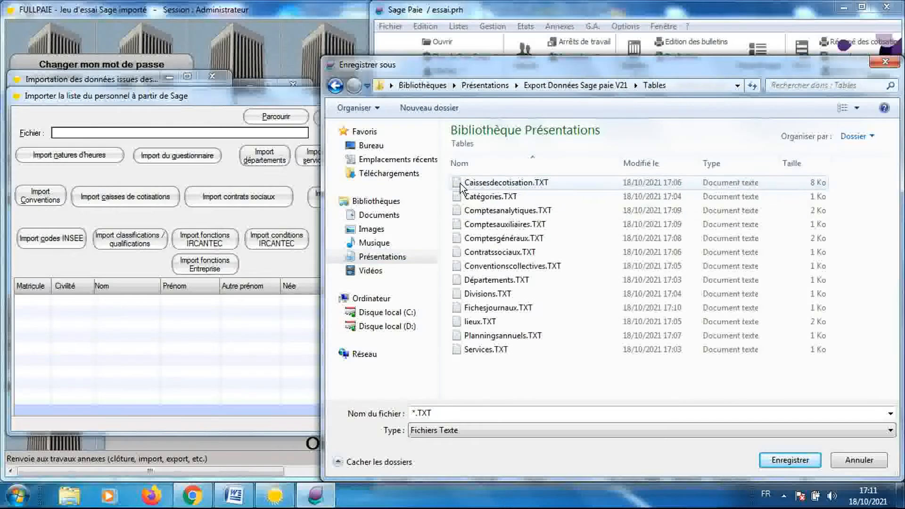
pyautogui.click(412, 413)
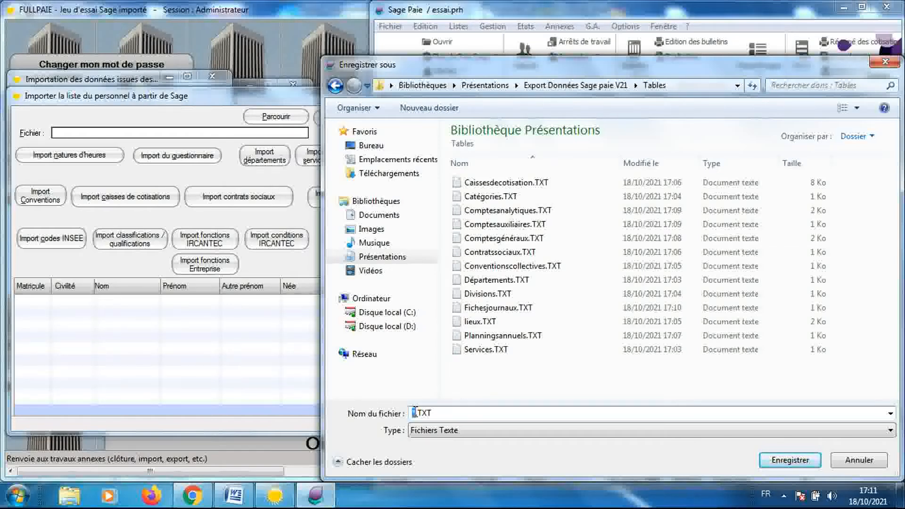
pyautogui.write('Natures de co')
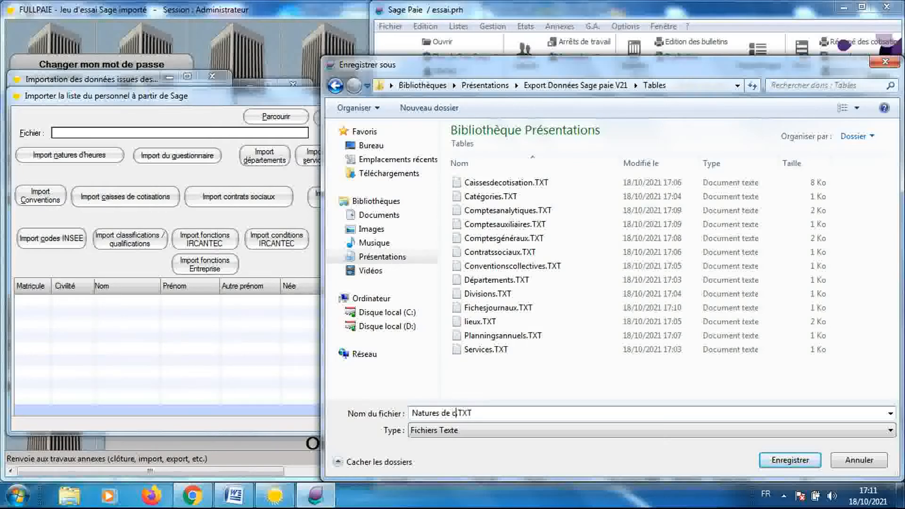
pyautogui.write('ntrat')
pyautogui.press('Return')
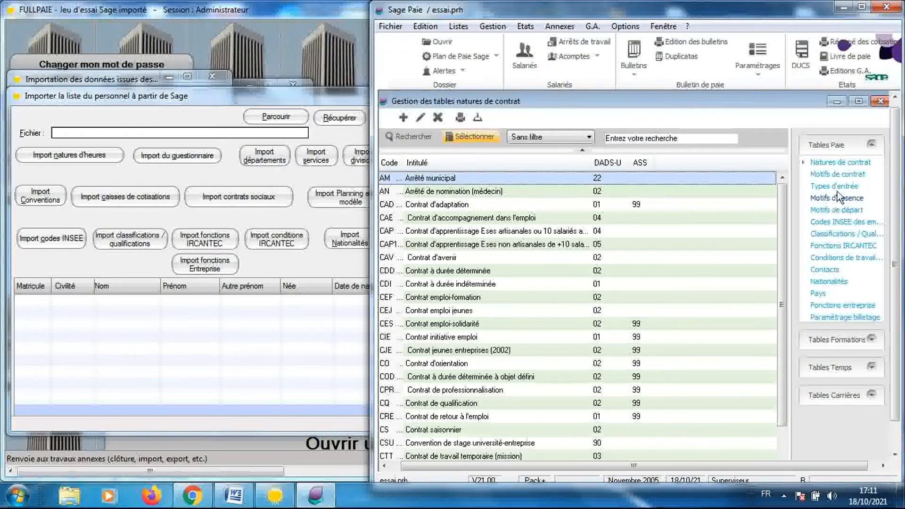
# Check the Motifs de contrat table and run the edition of the Types d'entrée table from DM to MU with the Transfert option
pyautogui.click(834, 177)
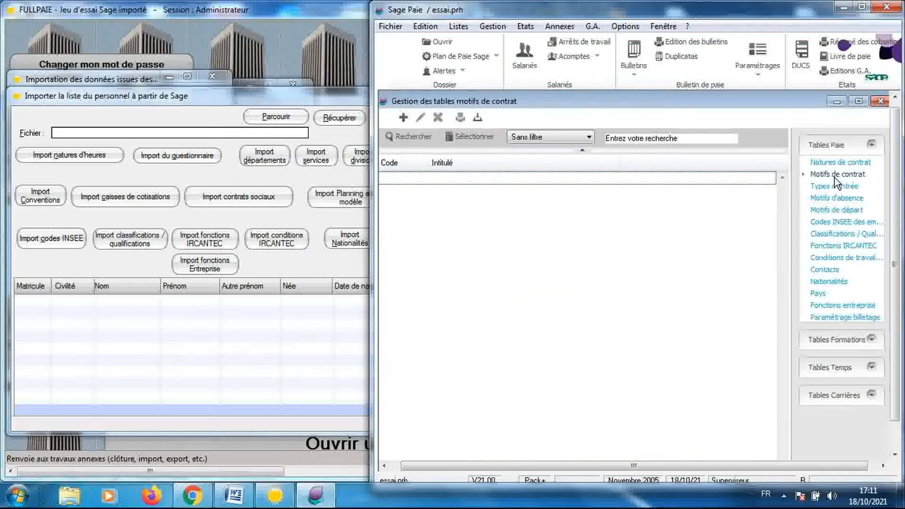
pyautogui.click(835, 186)
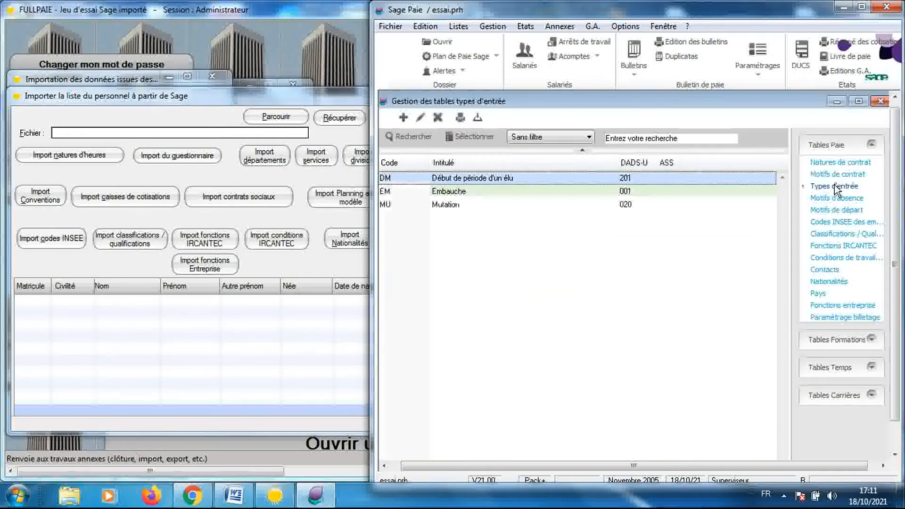
pyautogui.click(461, 119)
pyautogui.click(607, 225)
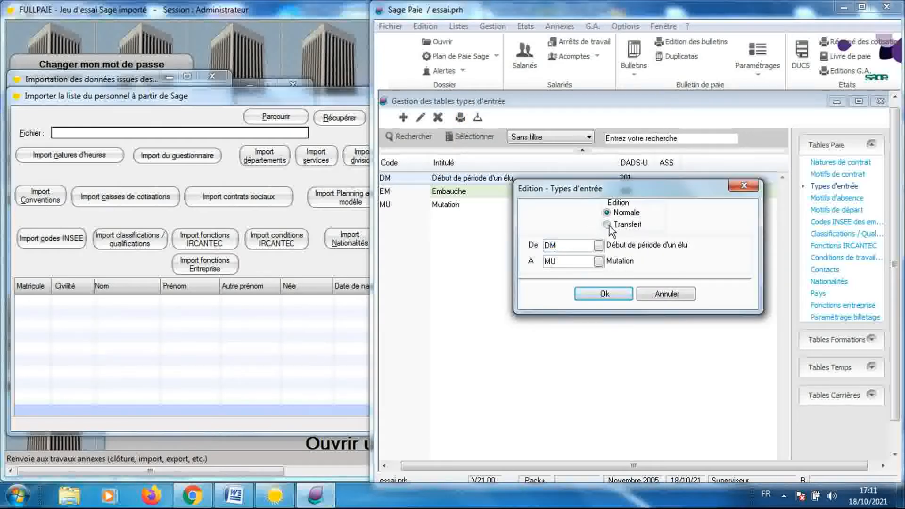
pyautogui.click(605, 294)
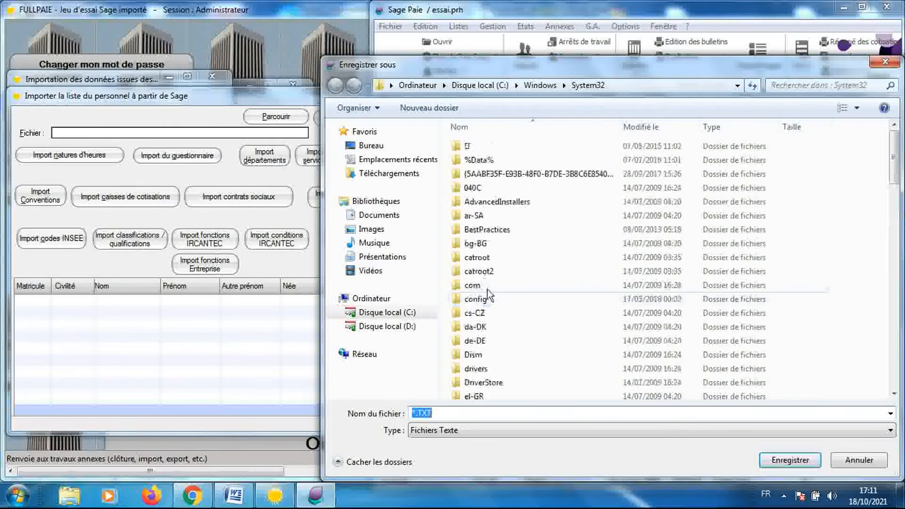
# Save the entry types export as Types d'entrée.TXT in the Tables folder under Export Données Sage paie V21
pyautogui.click(398, 266)
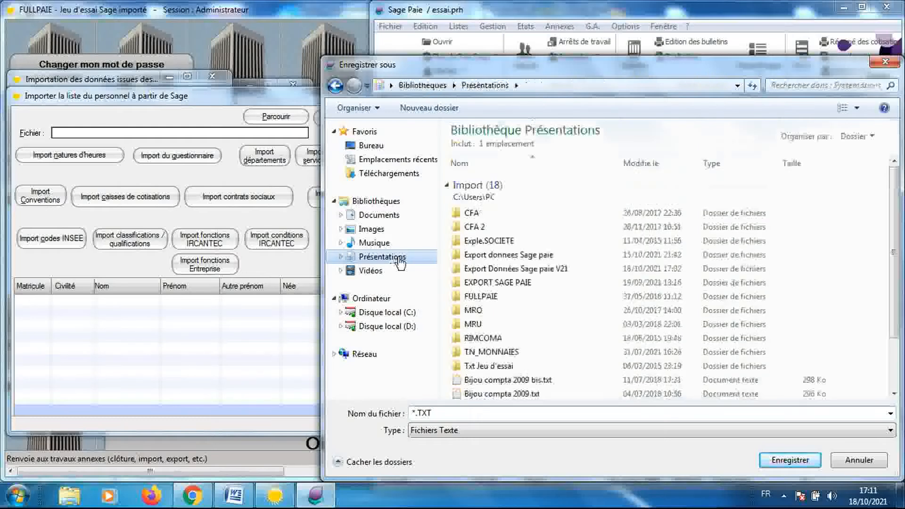
pyautogui.click(470, 272)
pyautogui.doubleClick(469, 270)
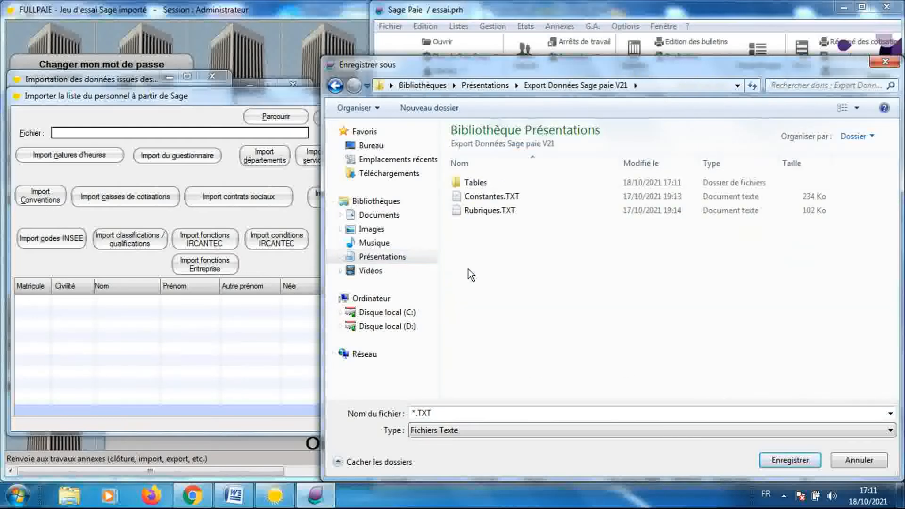
pyautogui.doubleClick(477, 185)
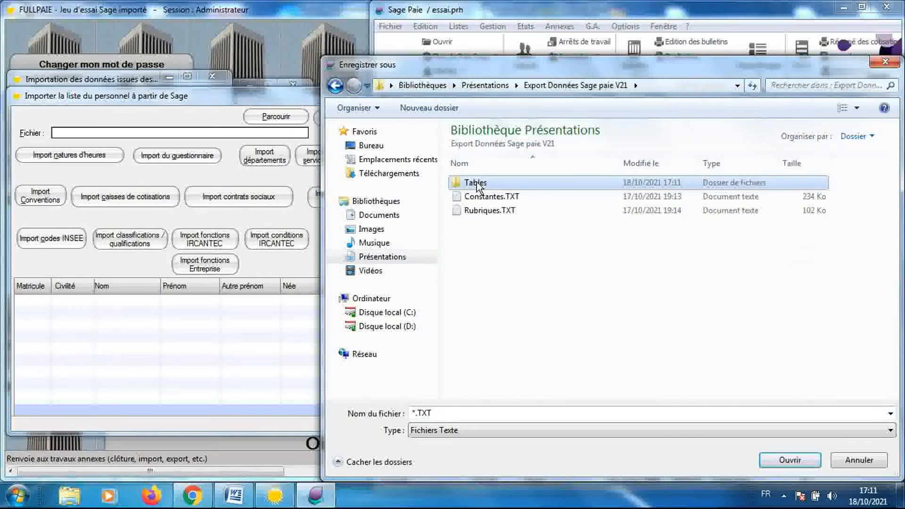
pyautogui.click(414, 413)
pyautogui.click(414, 414)
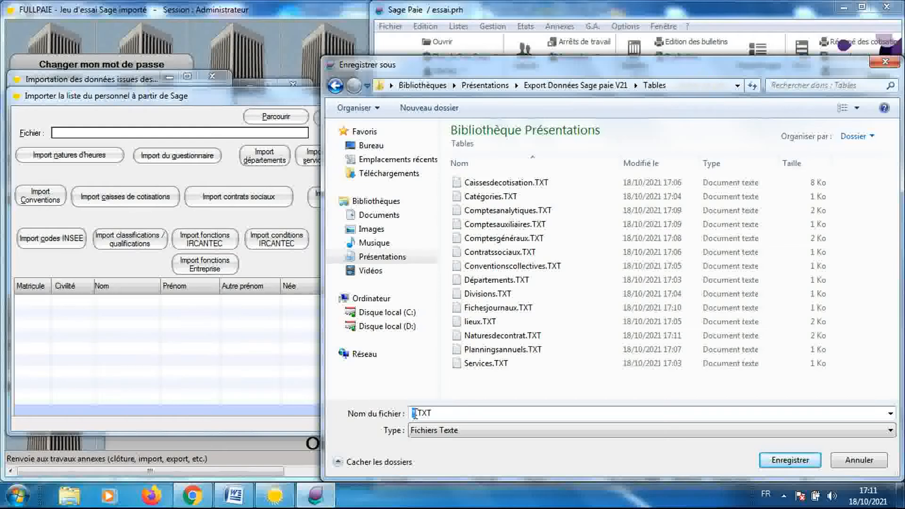
pyautogui.write("Types d'entré")
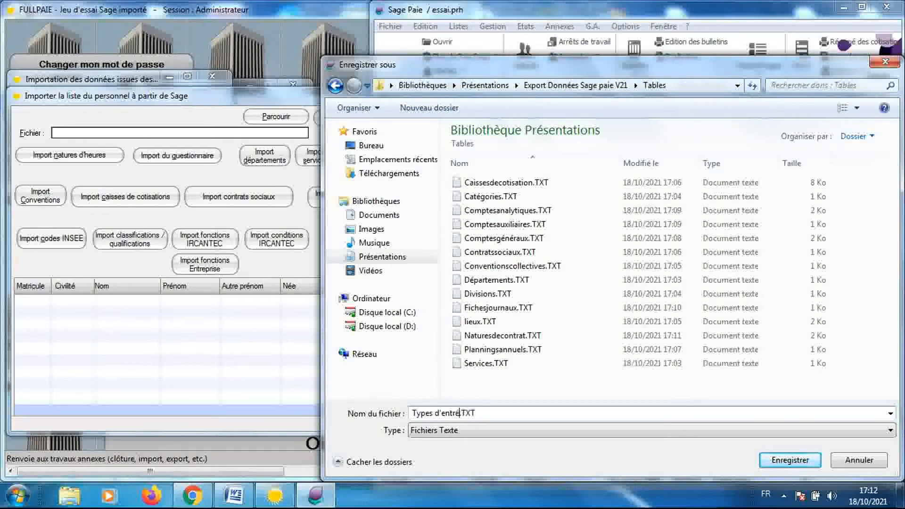
pyautogui.write('e')
pyautogui.press('Return')
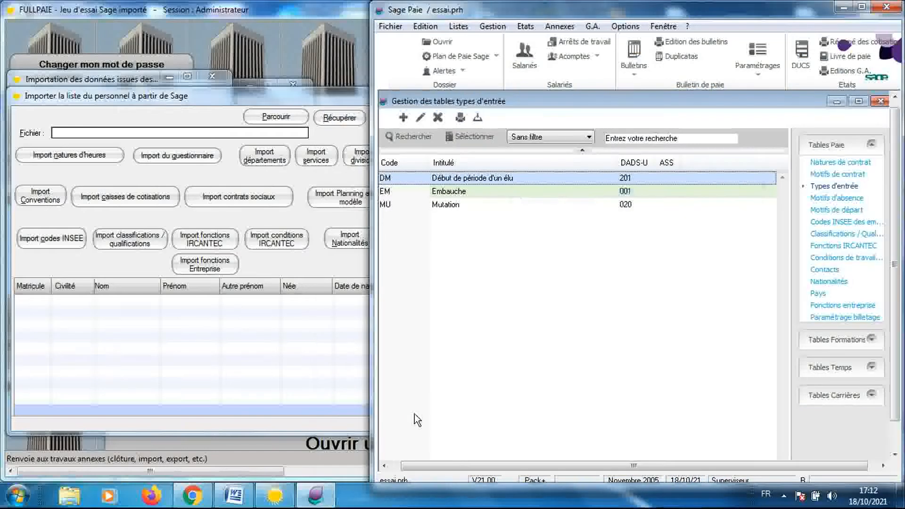
# Open the Motifs d'absence table and run its edition from AT to ZDV with the Transfert option enabled
pyautogui.click(839, 199)
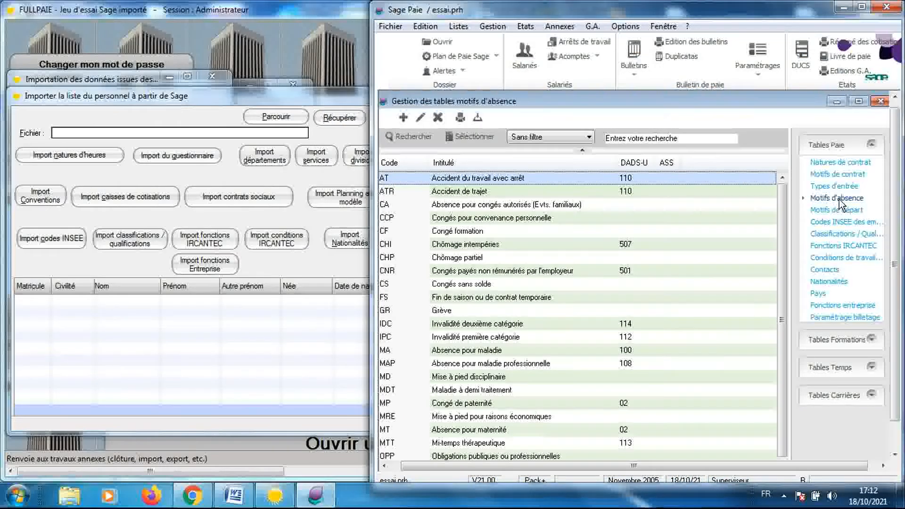
pyautogui.click(462, 119)
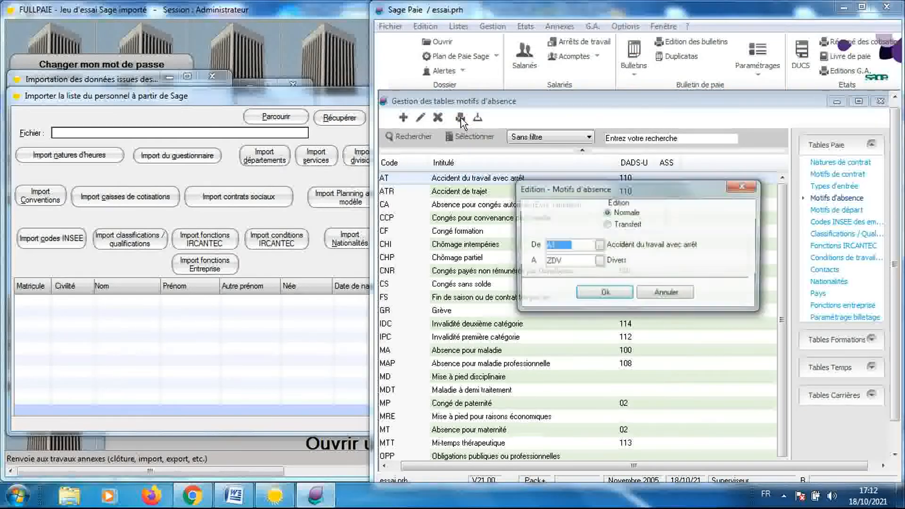
pyautogui.click(607, 225)
pyautogui.click(604, 294)
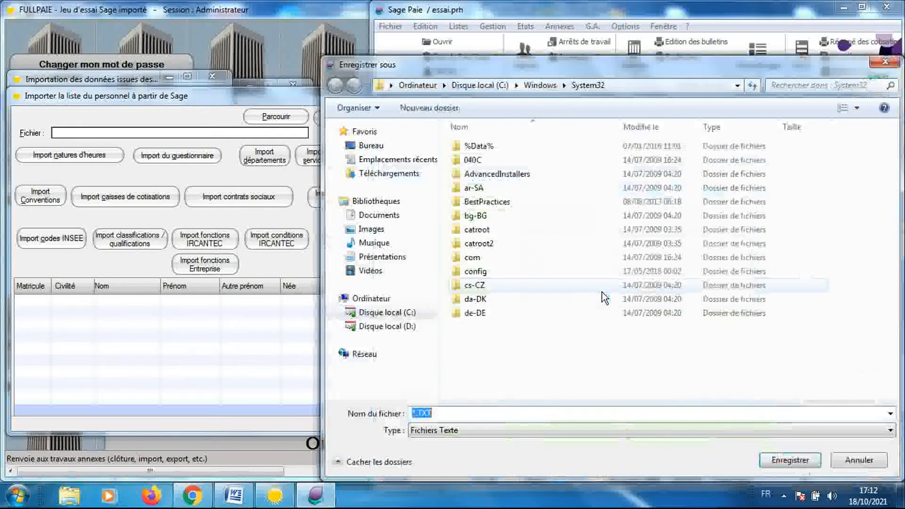
# Save the absence reasons export as Motifs d'absence.TXT in the Tables folder under Export Données Sage paie V21
pyautogui.click(398, 259)
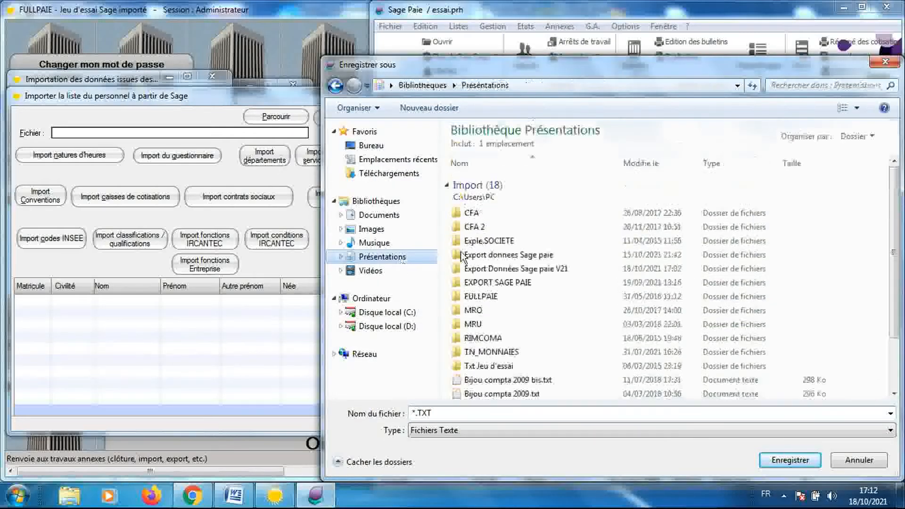
pyautogui.doubleClick(480, 269)
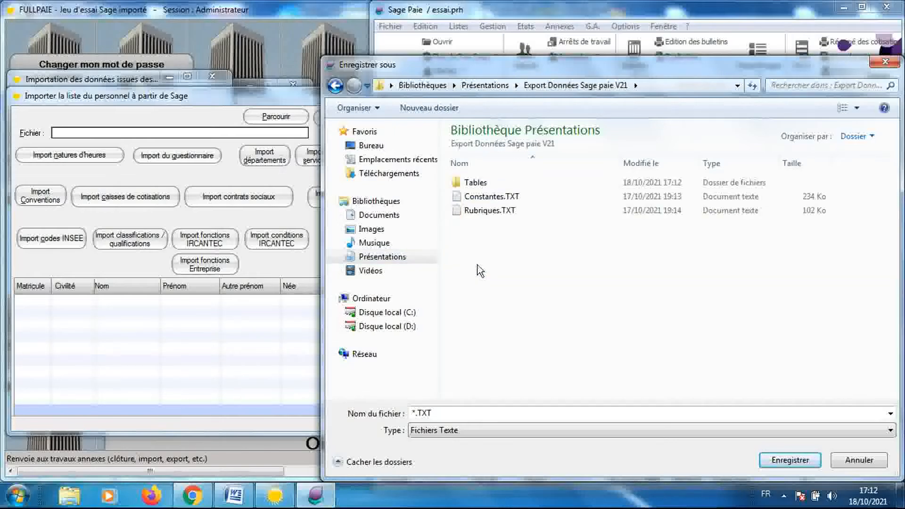
pyautogui.doubleClick(471, 181)
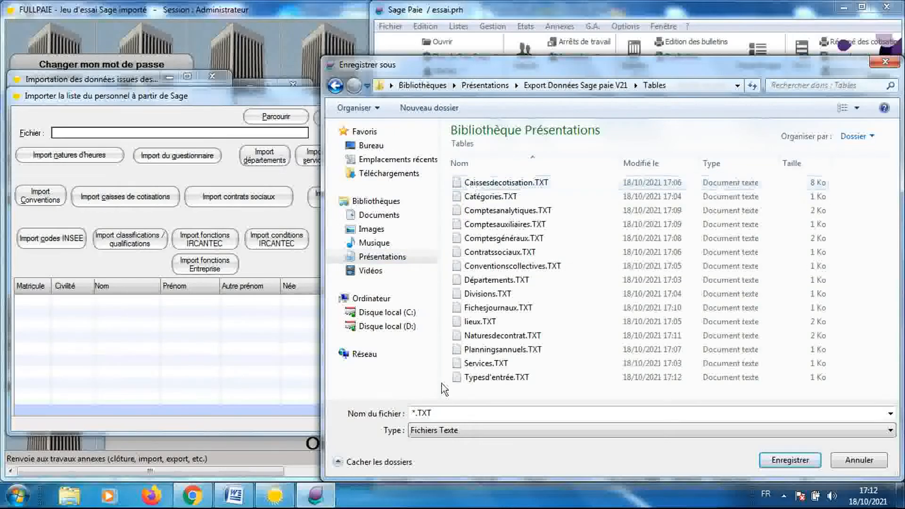
pyautogui.doubleClick(413, 414)
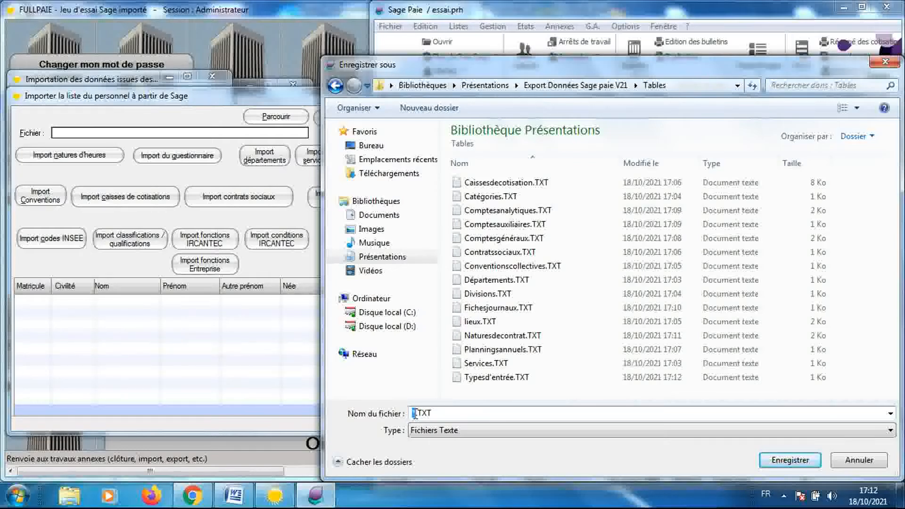
pyautogui.write("Motifs d'abse")
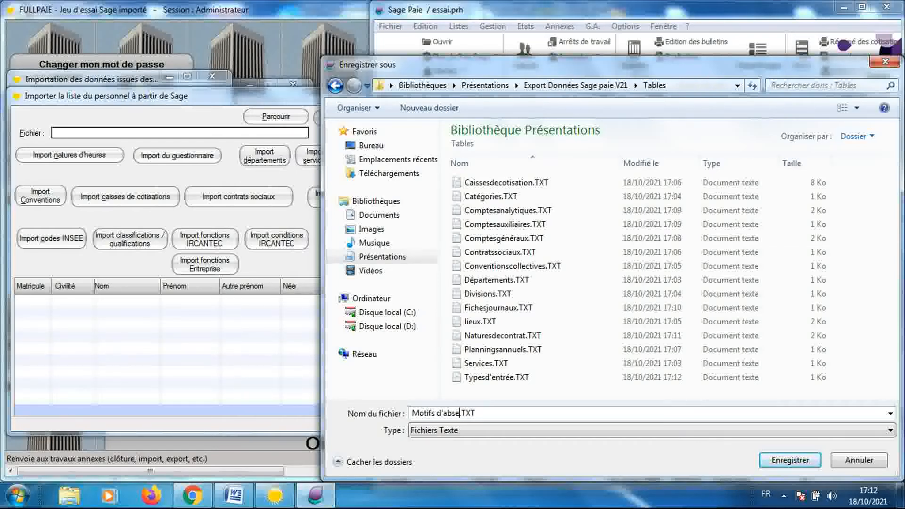
pyautogui.write('nce')
pyautogui.press('Return')
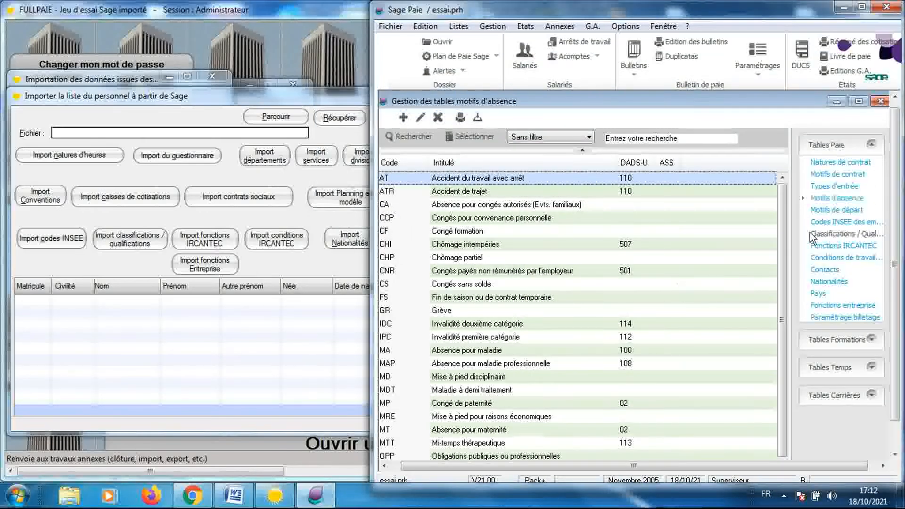
# Open the Motifs de départ table and run its edition from AG to SN with the Transfert option enabled
pyautogui.click(827, 211)
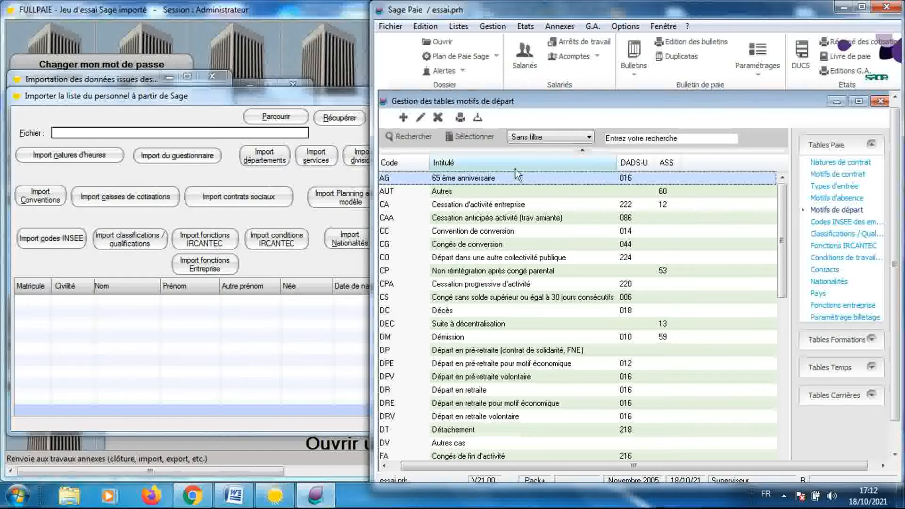
pyautogui.click(461, 118)
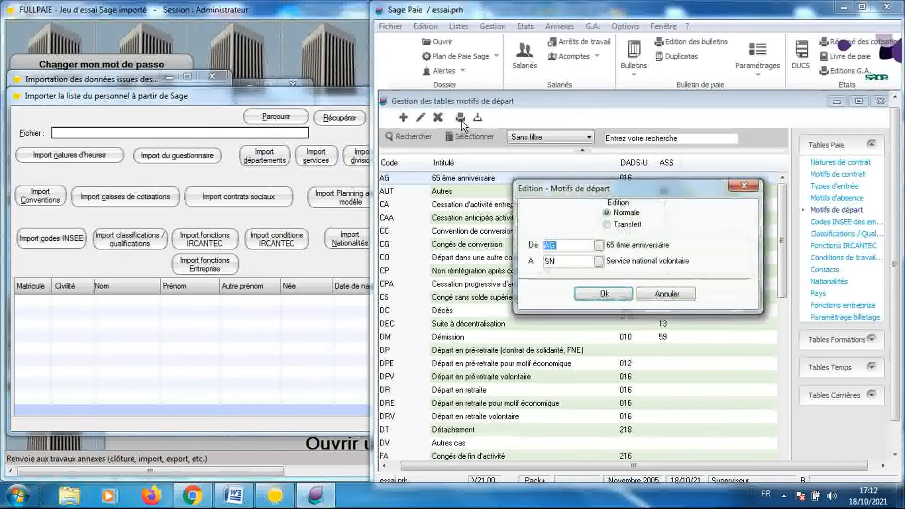
pyautogui.click(607, 225)
pyautogui.click(610, 295)
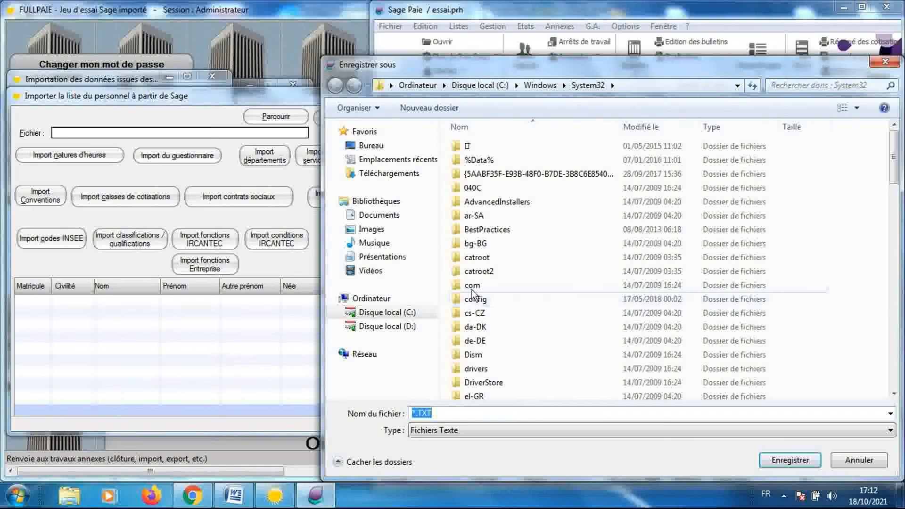
# Save the departure reasons export as Motifs de départ.TXT directly in the Export Données Sage paie V21 folder of the Présentations library
pyautogui.click(390, 264)
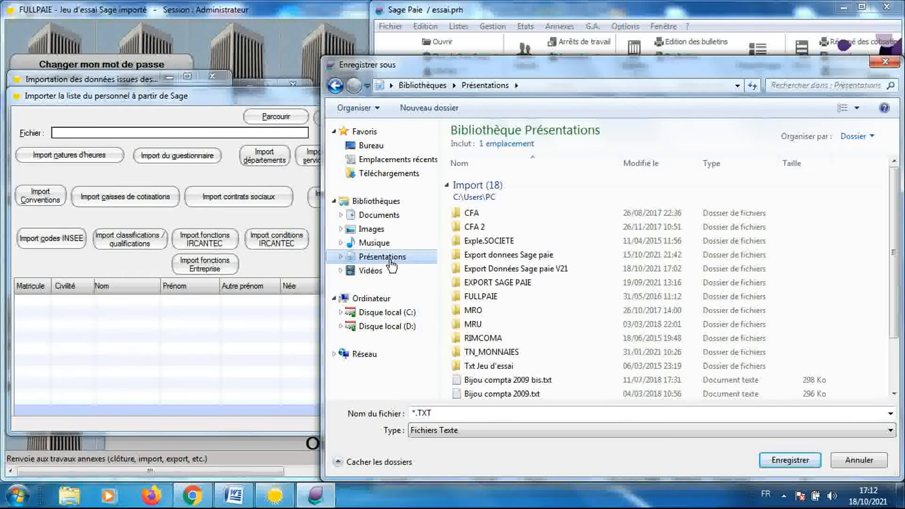
pyautogui.doubleClick(471, 269)
pyautogui.click(413, 413)
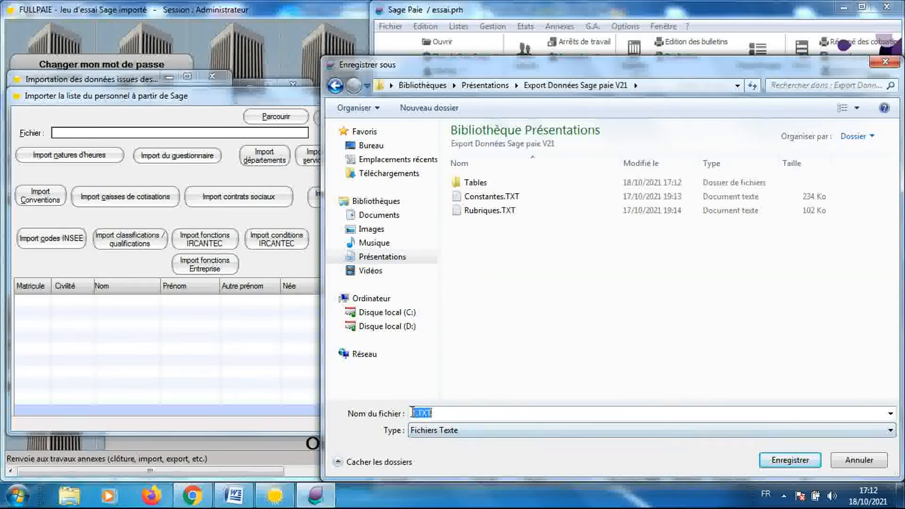
pyautogui.click(413, 413)
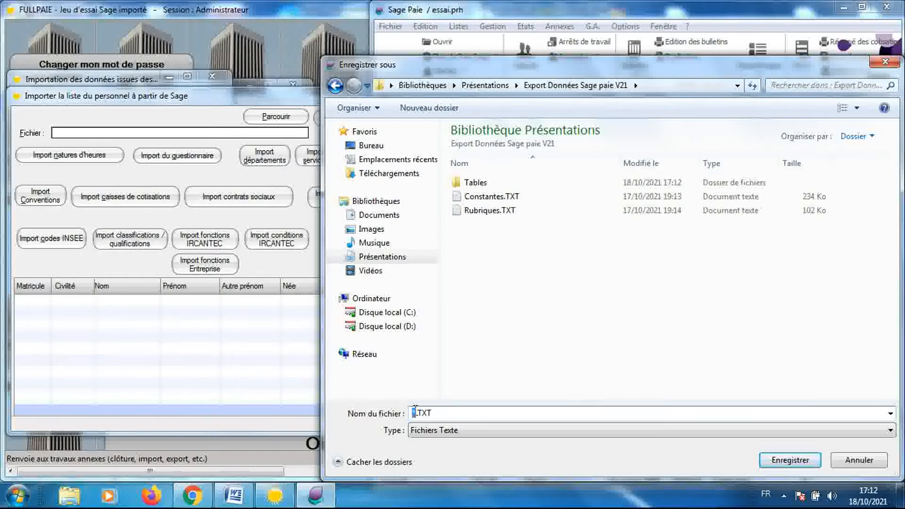
pyautogui.write('Motifs de dép')
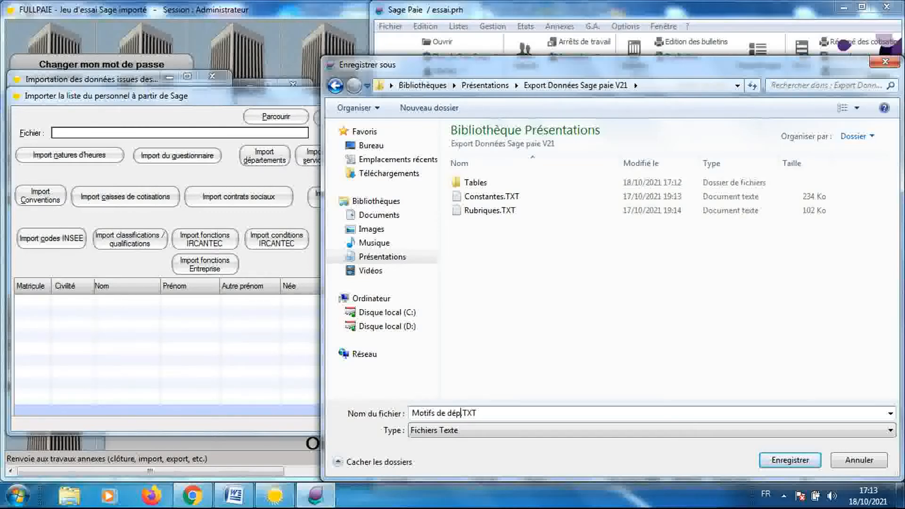
pyautogui.write('art')
pyautogui.press('Return')
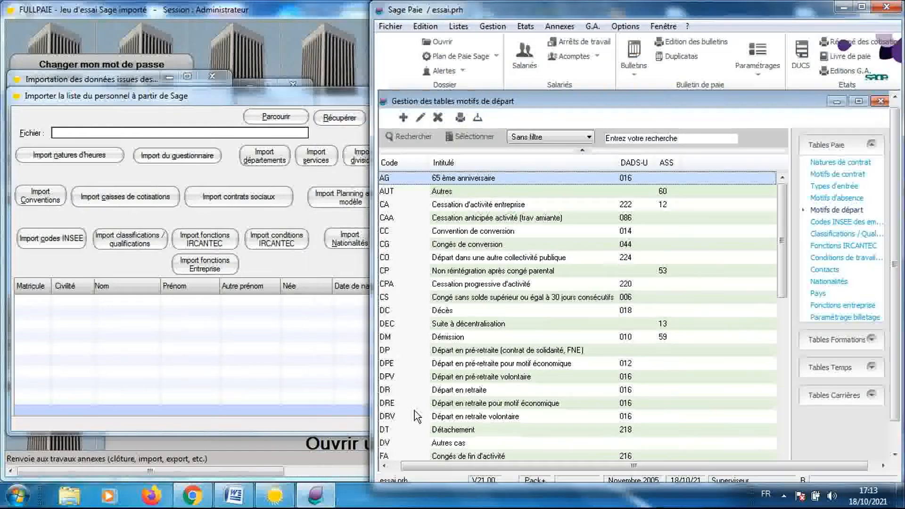
# Open the Codes INSEE des emplois table and run its edition from ADMGEN3721 to TRANSP6532 with the Transfert option enabled
pyautogui.click(846, 224)
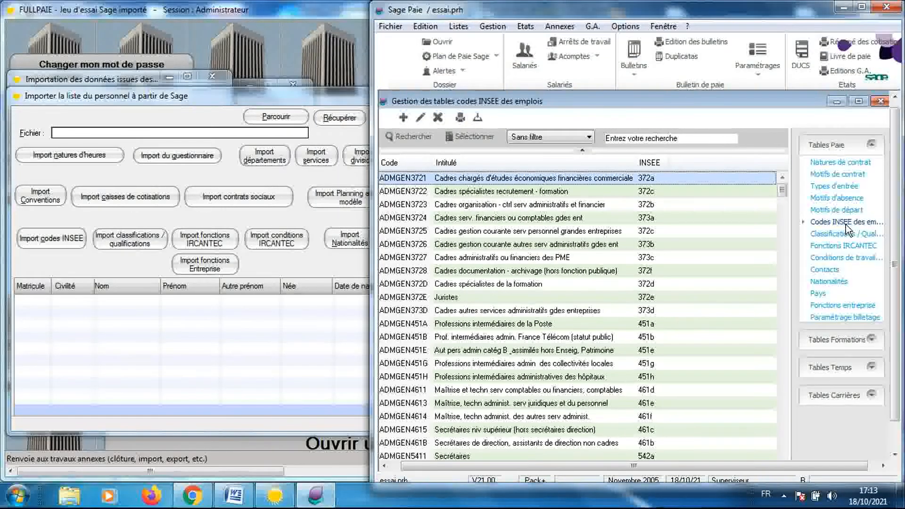
pyautogui.click(458, 118)
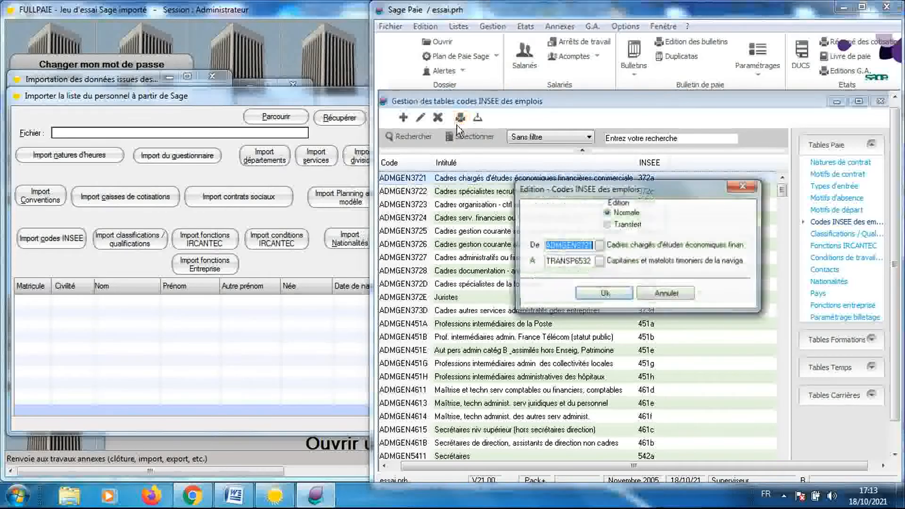
pyautogui.click(606, 225)
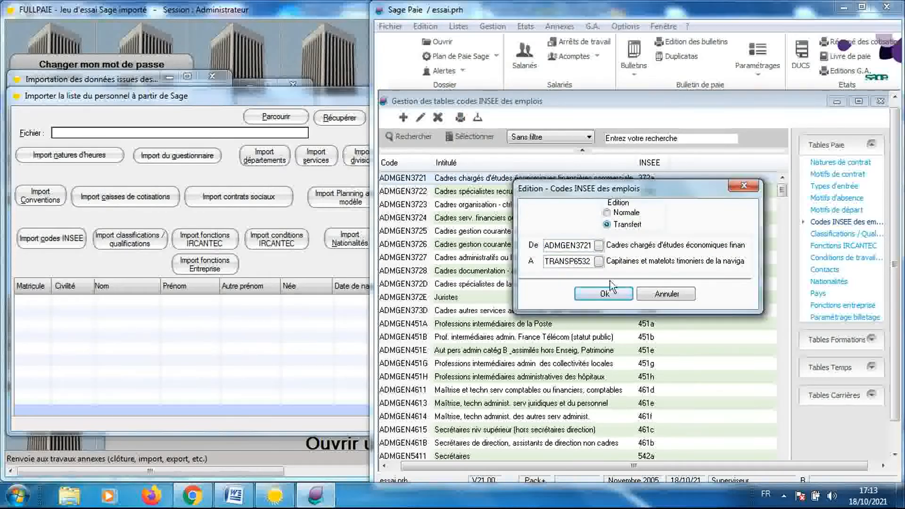
pyautogui.click(605, 294)
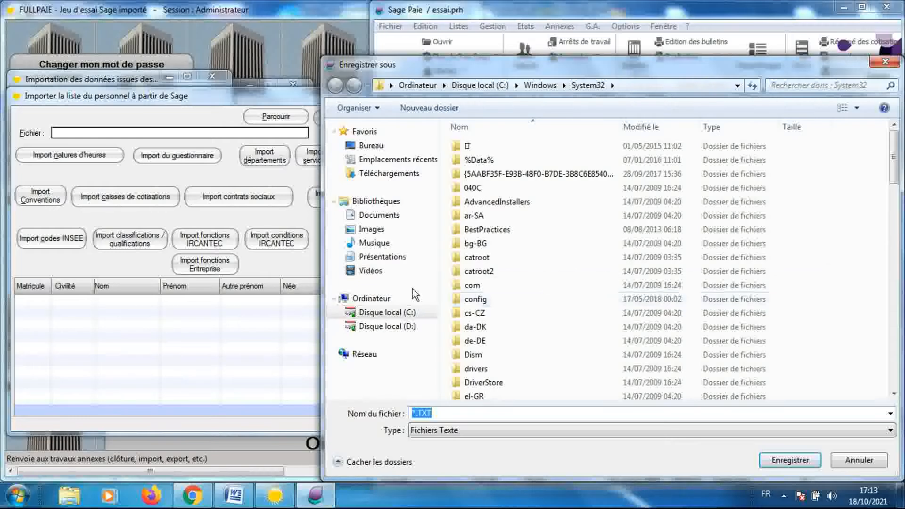
# Save the INSEE job codes export as Codes INSEE.TXT in the Tables folder under Export Données Sage paie V21 in the Présentations library
pyautogui.click(394, 259)
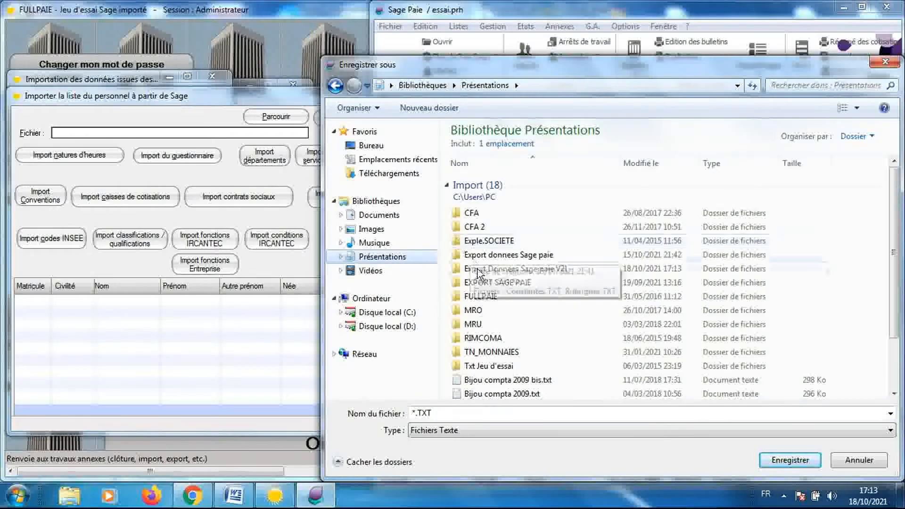
pyautogui.doubleClick(478, 269)
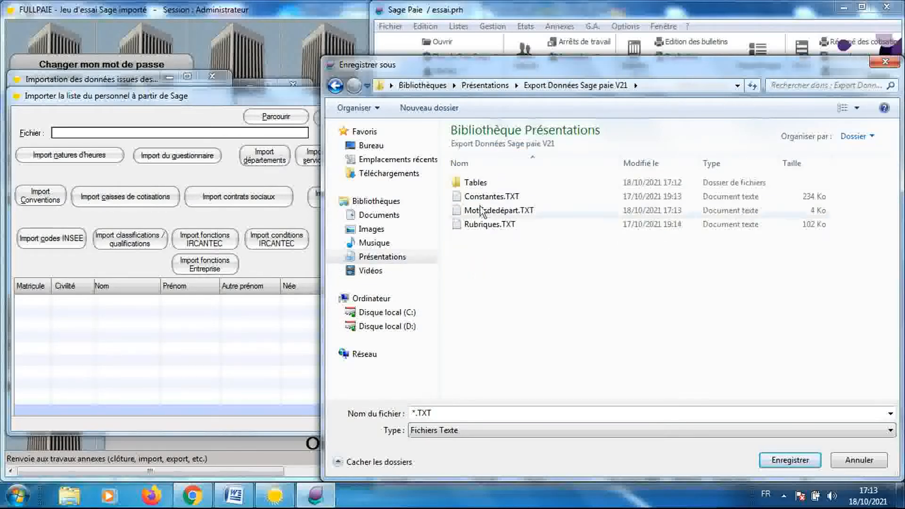
pyautogui.doubleClick(476, 183)
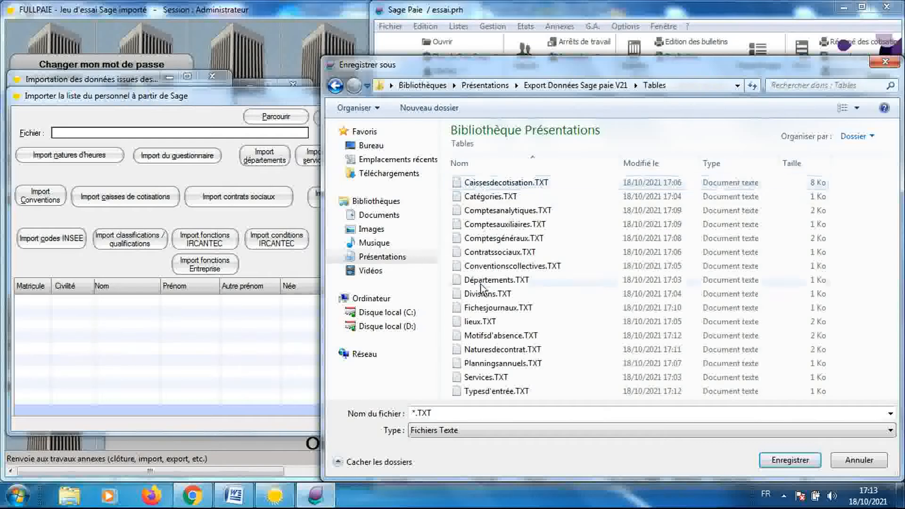
pyautogui.click(416, 413)
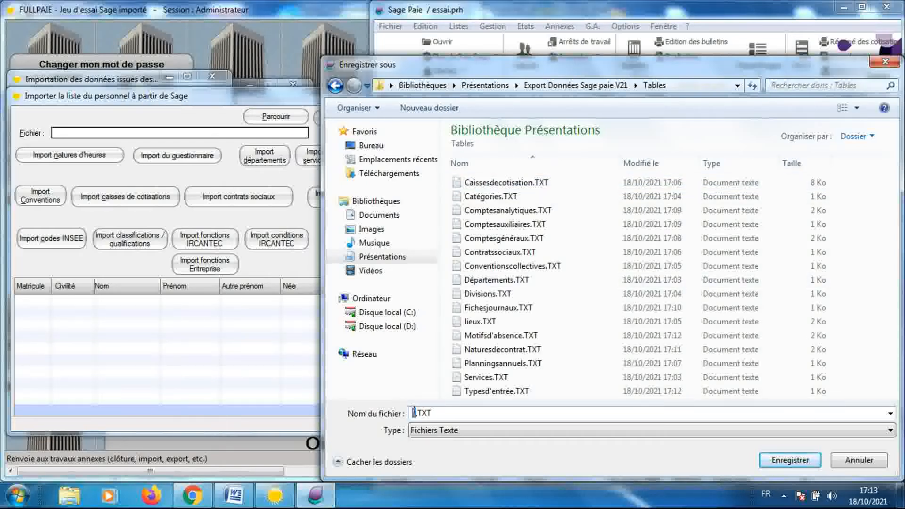
pyautogui.write('codes INSEE')
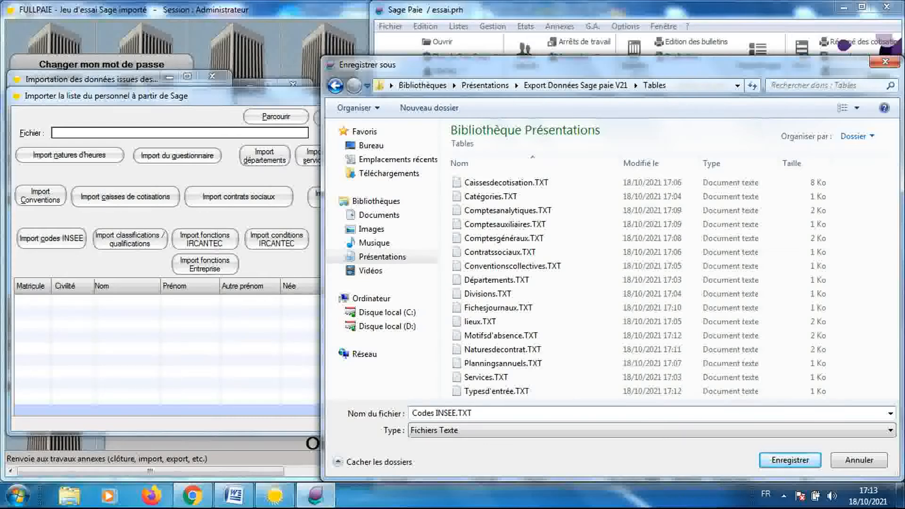
pyautogui.press('Return')
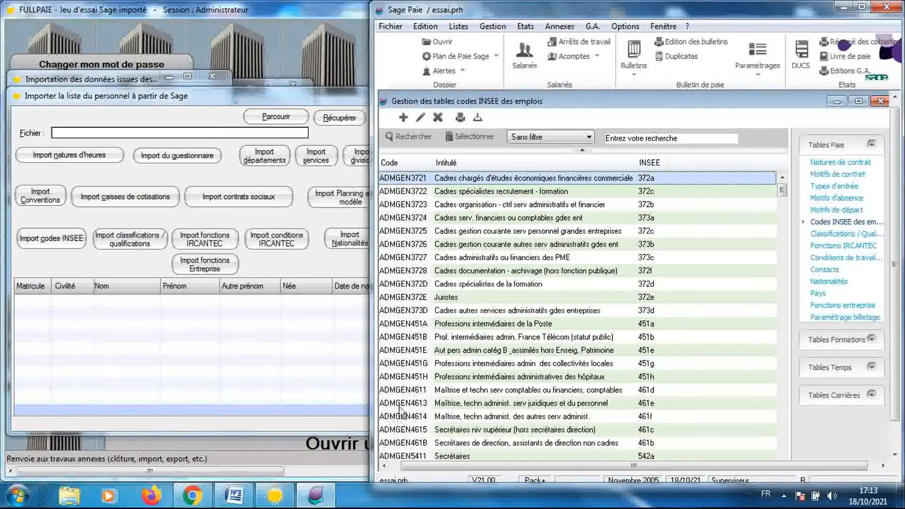
# Open the Classifications / Qualifications table for Conv. collective Bât and run its edition from A to OP with the Transfert option enabled
pyautogui.click(822, 234)
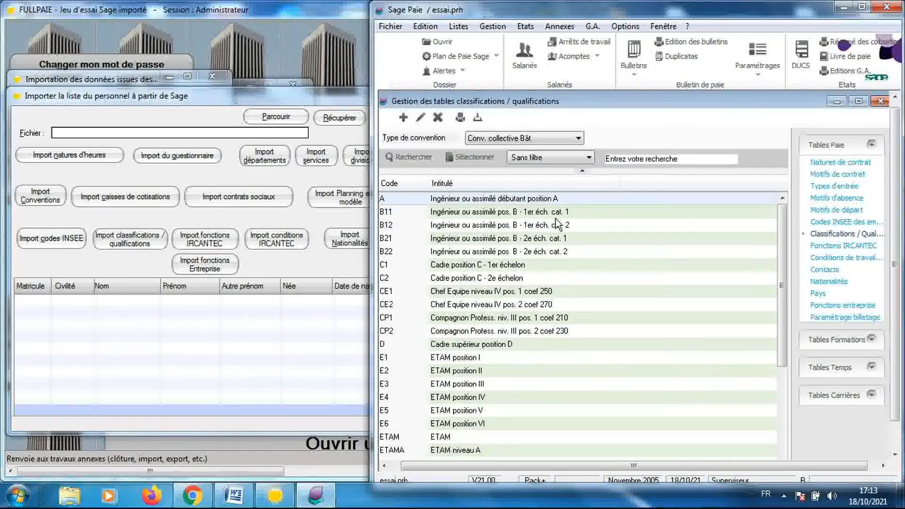
pyautogui.click(530, 200)
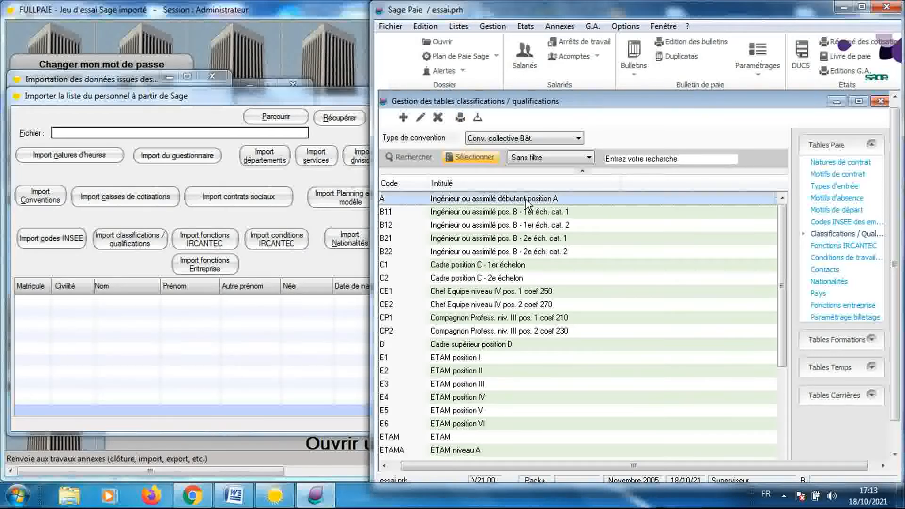
pyautogui.click(461, 118)
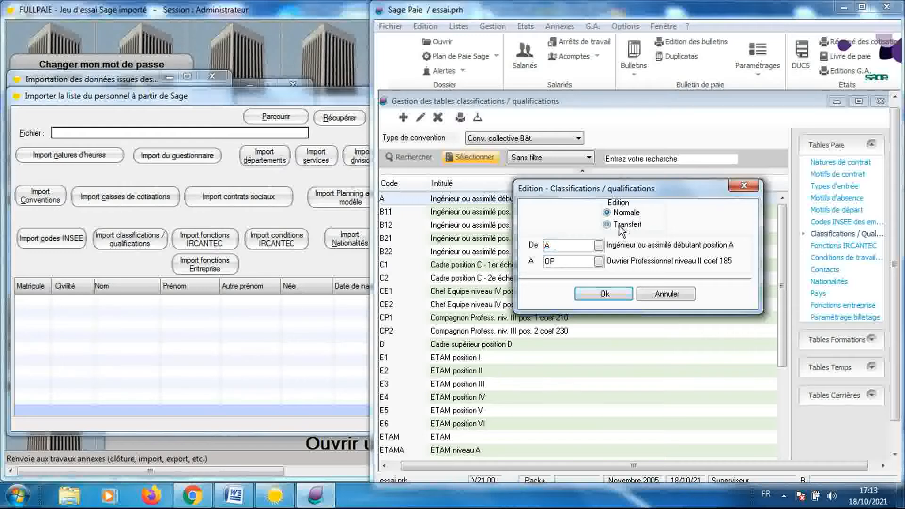
pyautogui.click(621, 225)
pyautogui.click(612, 293)
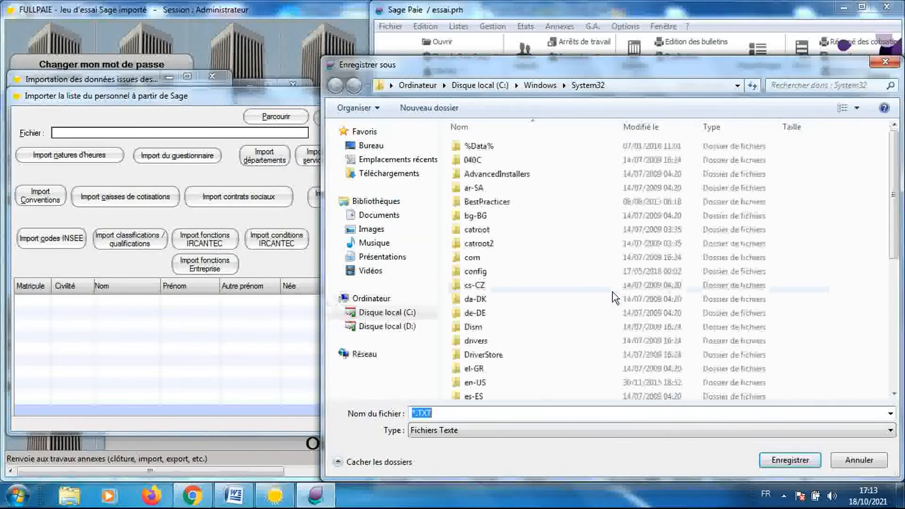
# Save the classifications export as Classifications.TXT in the Tables folder under Export Données Sage paie V21
pyautogui.click(386, 257)
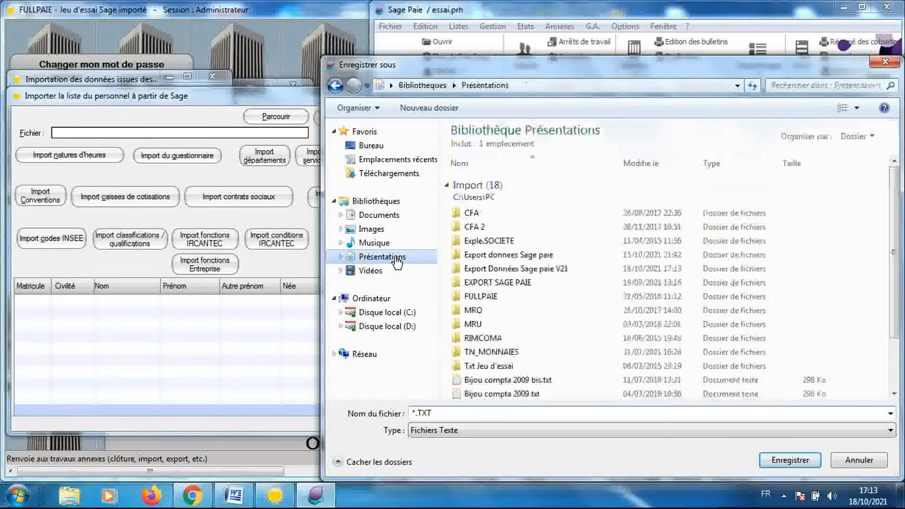
pyautogui.doubleClick(482, 269)
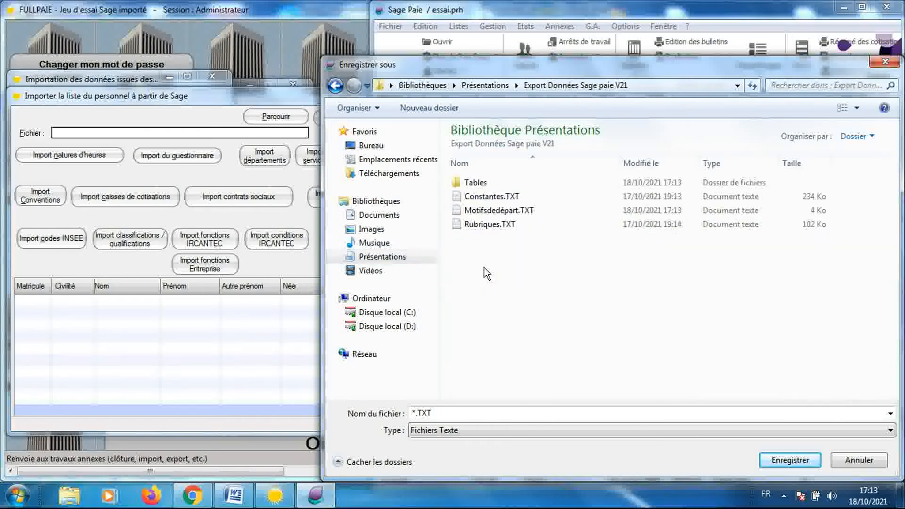
pyautogui.doubleClick(475, 181)
pyautogui.click(414, 413)
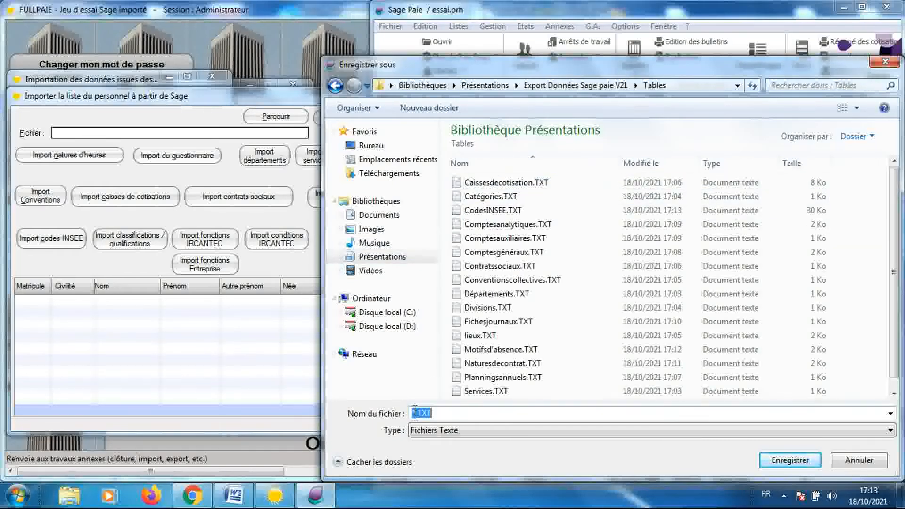
pyautogui.click(414, 411)
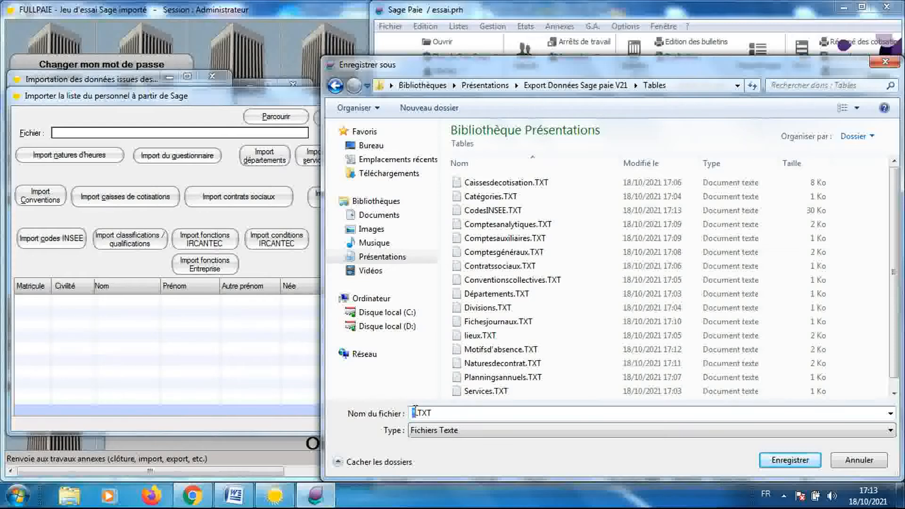
pyautogui.write('cLASS')
pyautogui.press('BackSpace')
pyautogui.press('BackSpace')
pyautogui.write('assifications')
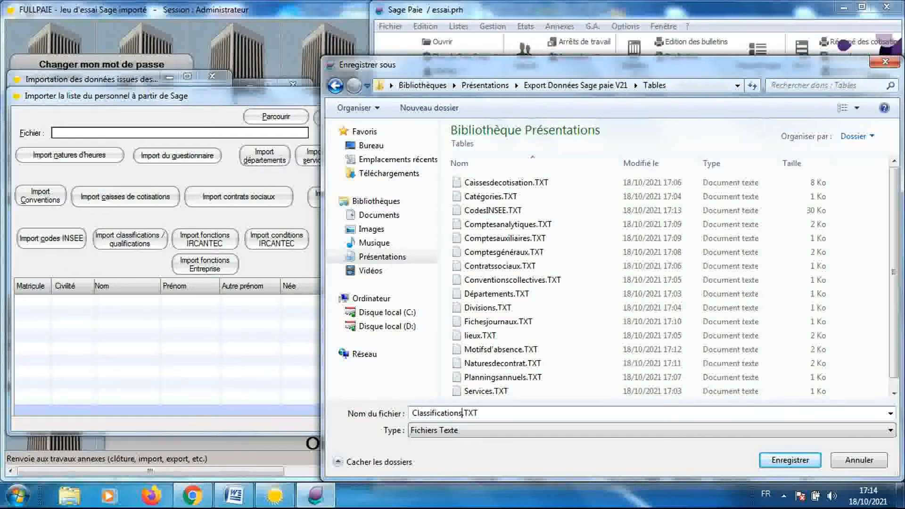
pyautogui.press('Return')
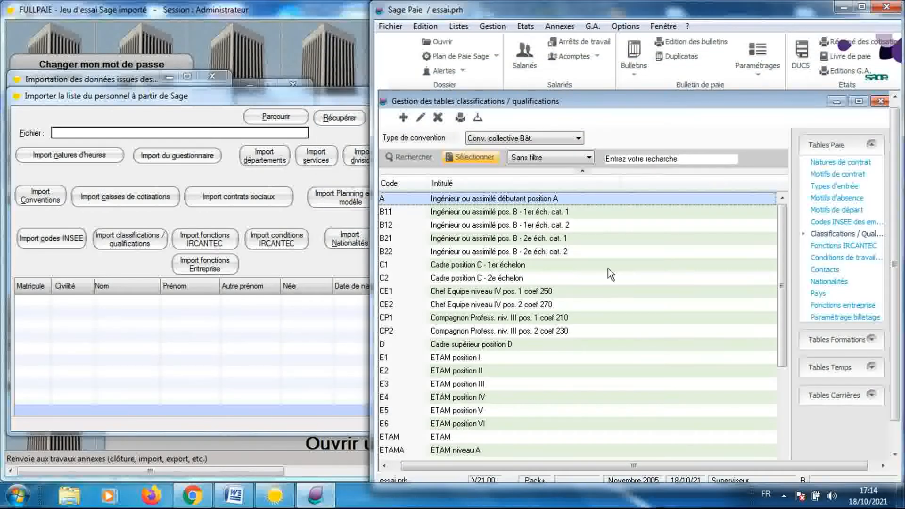
# Open the Fonctions IRCANTEC table and run its edition from 000 to 096 with the Transfert option enabled
pyautogui.click(826, 245)
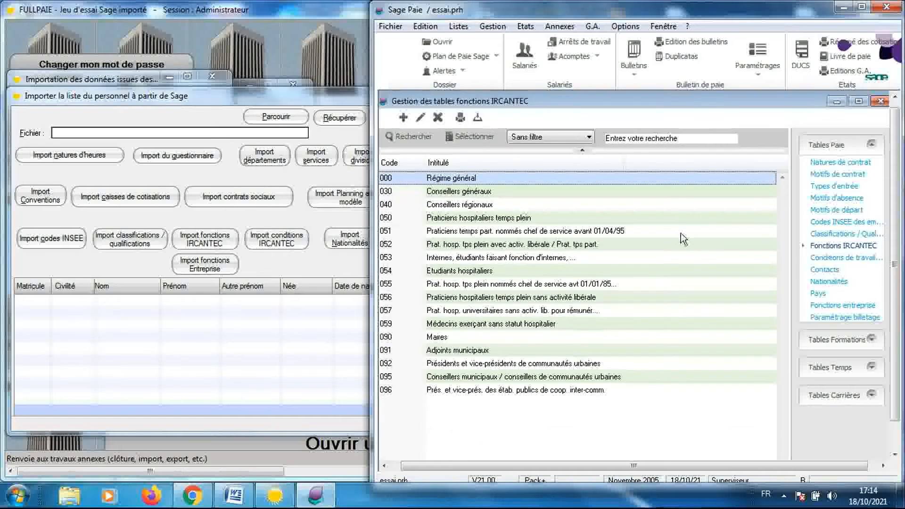
pyautogui.click(460, 118)
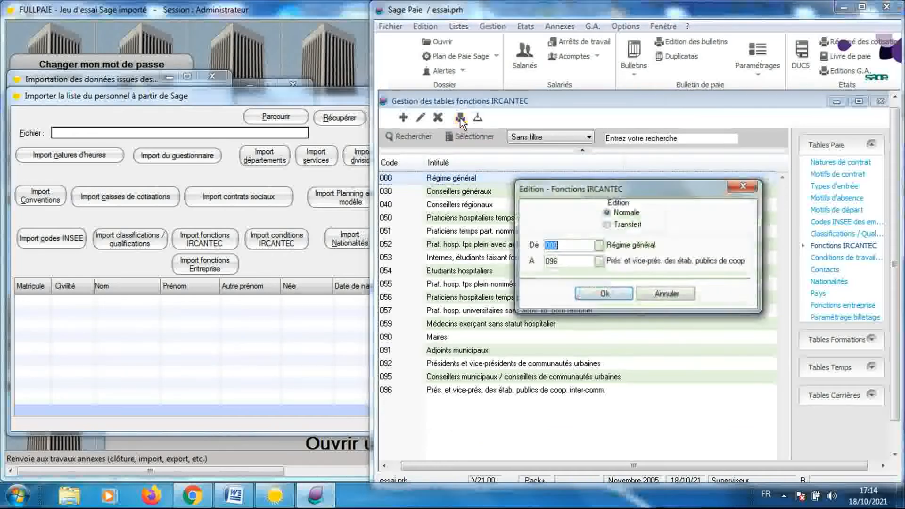
pyautogui.click(607, 224)
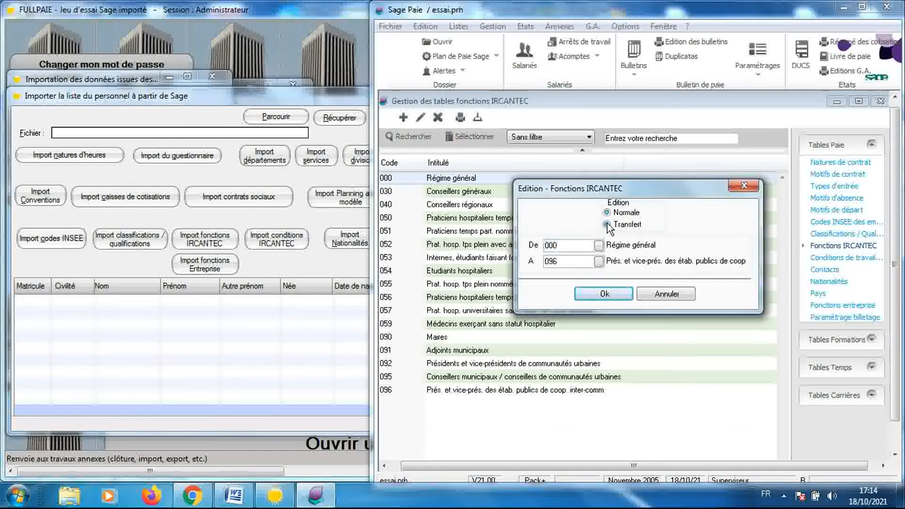
pyautogui.click(610, 288)
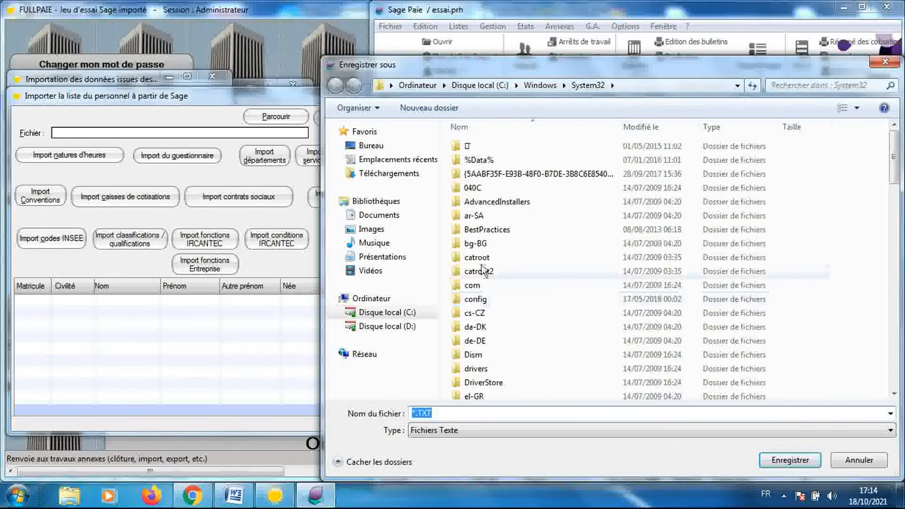
# Save the IRCANTEC functions export as Fonctions IRCANTEC.TXT in the Tables folder under Export Données Sage paie V21
pyautogui.click(379, 257)
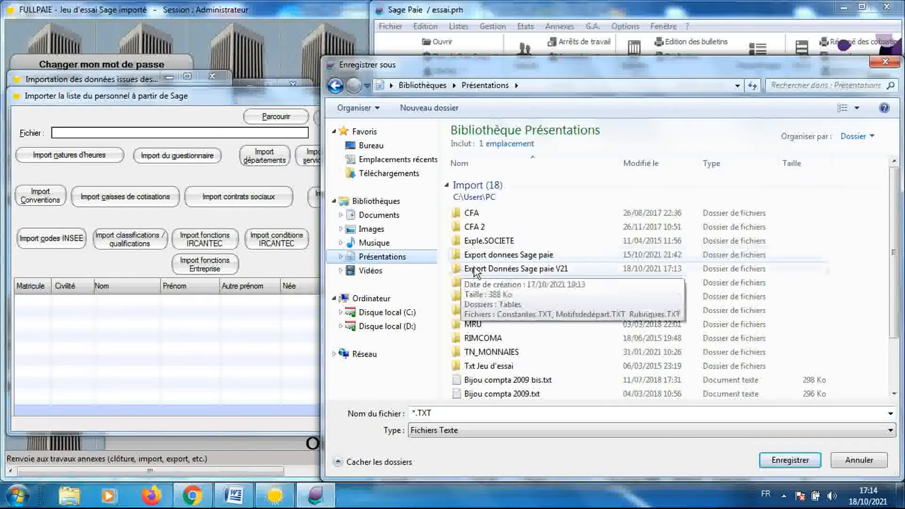
pyautogui.doubleClick(476, 269)
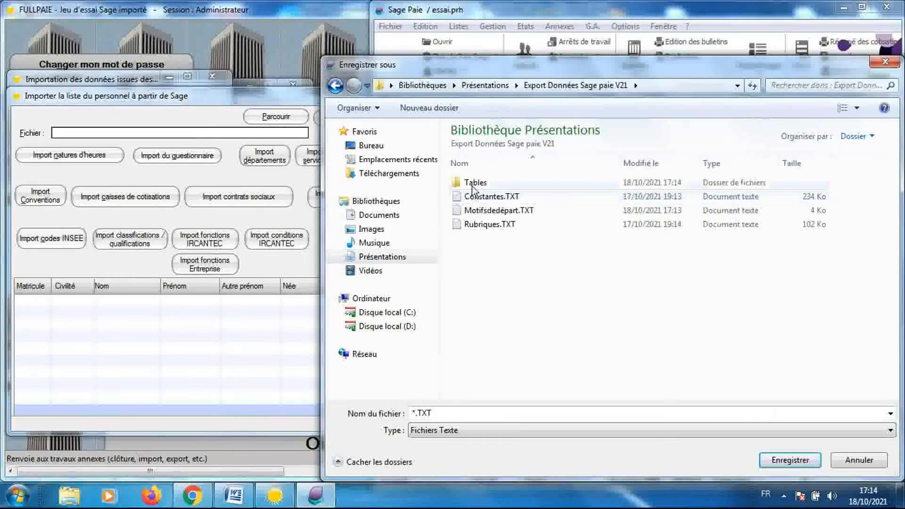
pyautogui.doubleClick(473, 187)
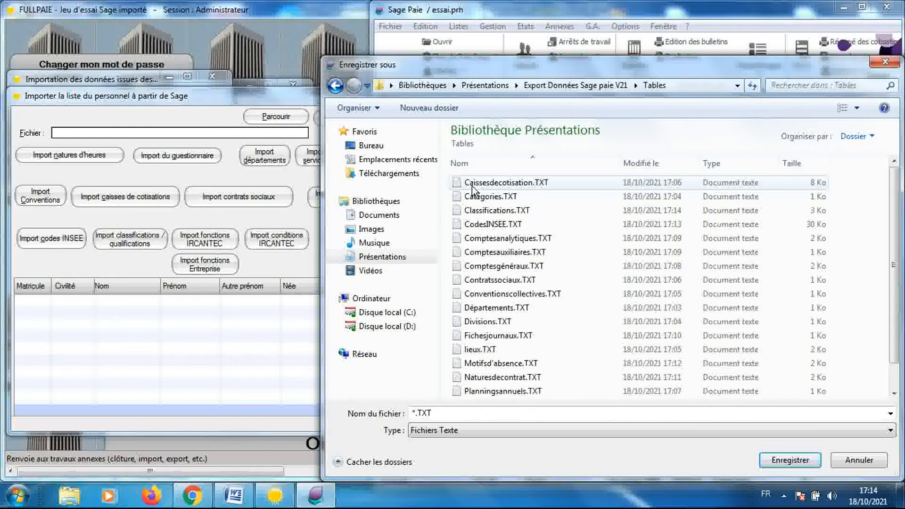
pyautogui.click(415, 415)
pyautogui.click(414, 414)
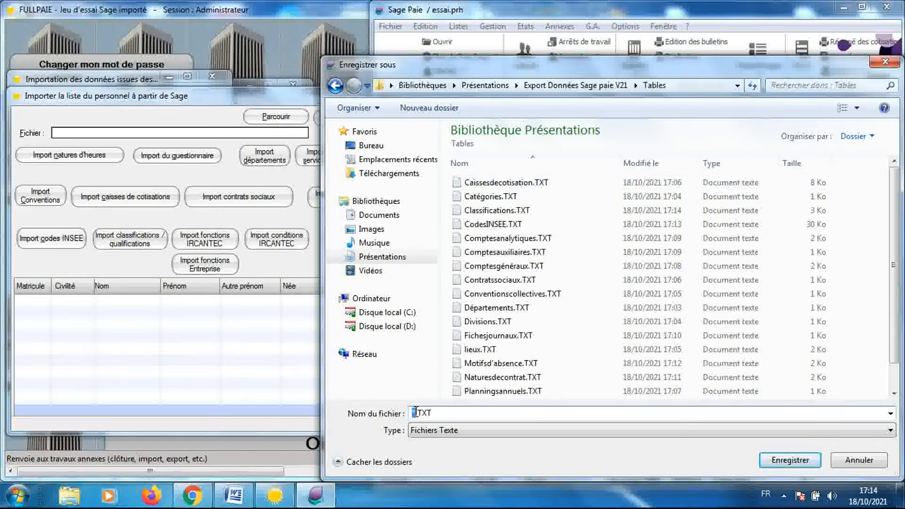
pyautogui.write('Fonctions IRCAN')
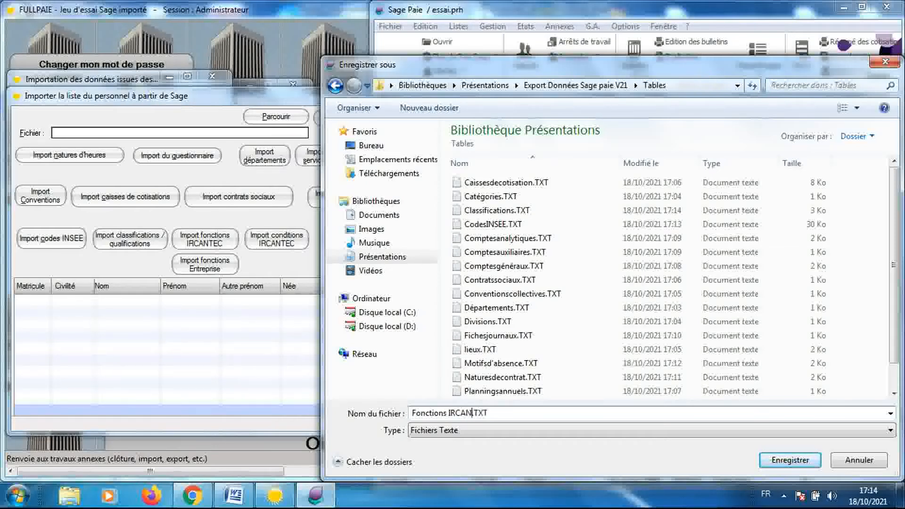
pyautogui.write('TEC')
pyautogui.press('Return')
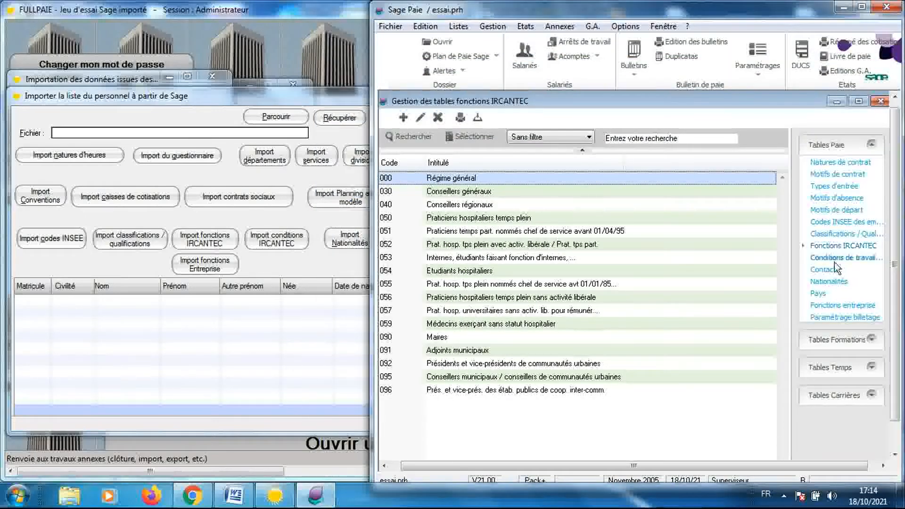
# Open the Conditions de travail IRCANTEC table and run its edition from C to R with the Transfert option enabled
pyautogui.click(846, 258)
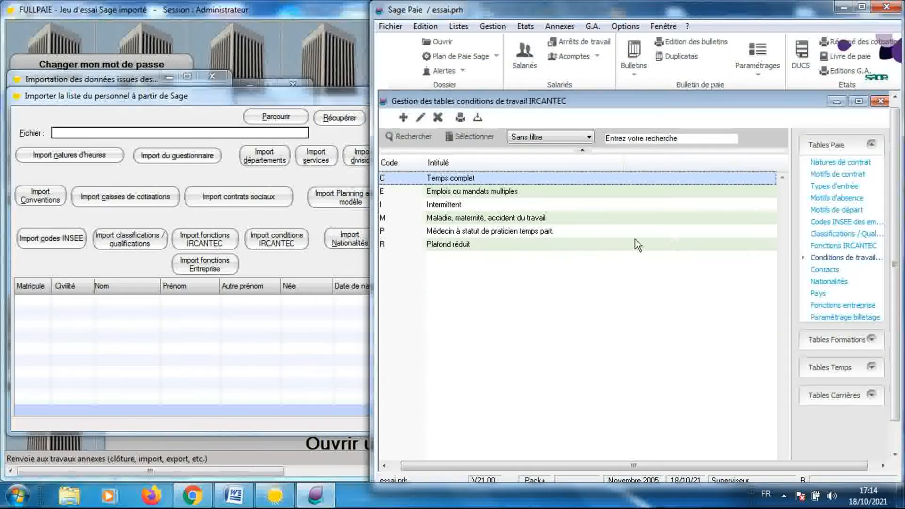
pyautogui.click(463, 121)
pyautogui.click(607, 224)
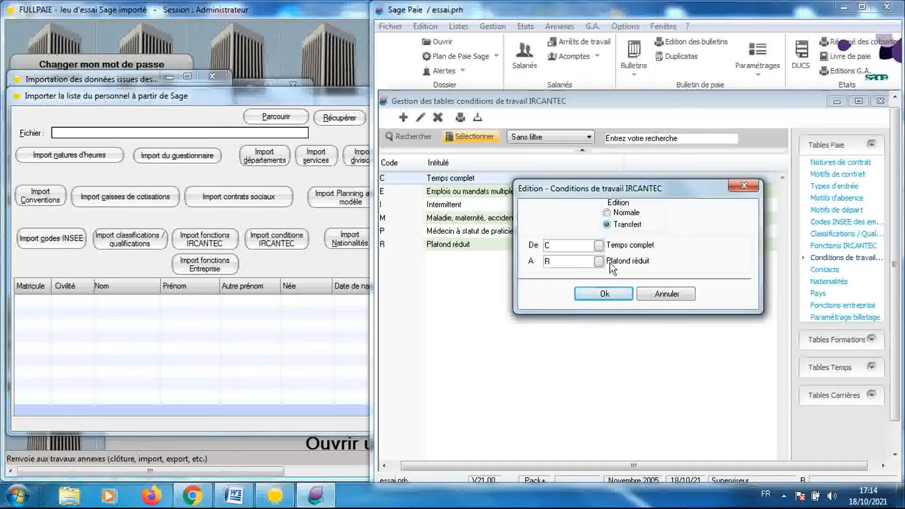
pyautogui.click(605, 294)
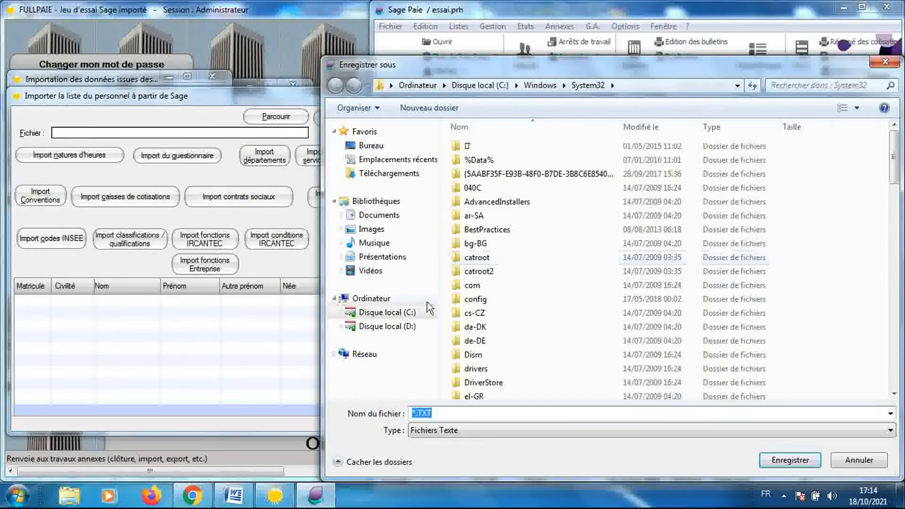
# Save the IRCANTEC working conditions export as Conditions Travail.TXT in the Tables folder under Export Données Sage paie V21
pyautogui.click(394, 259)
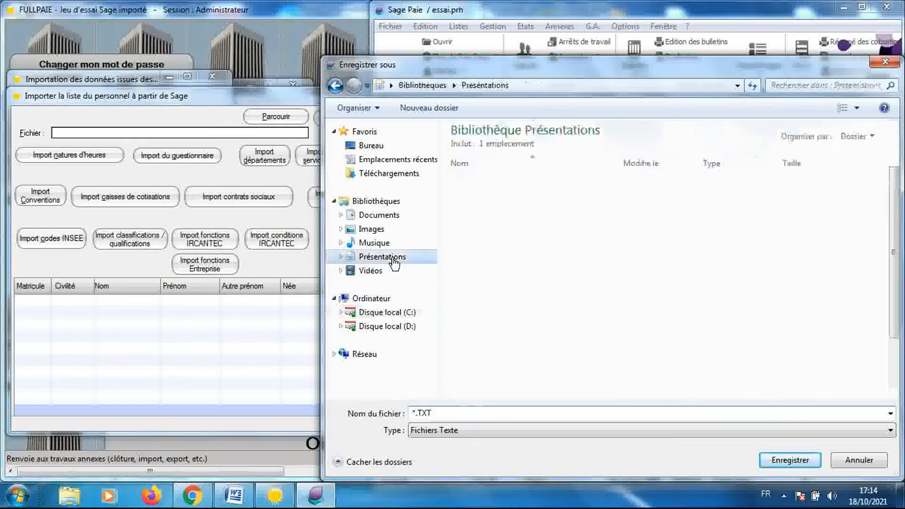
pyautogui.click(479, 269)
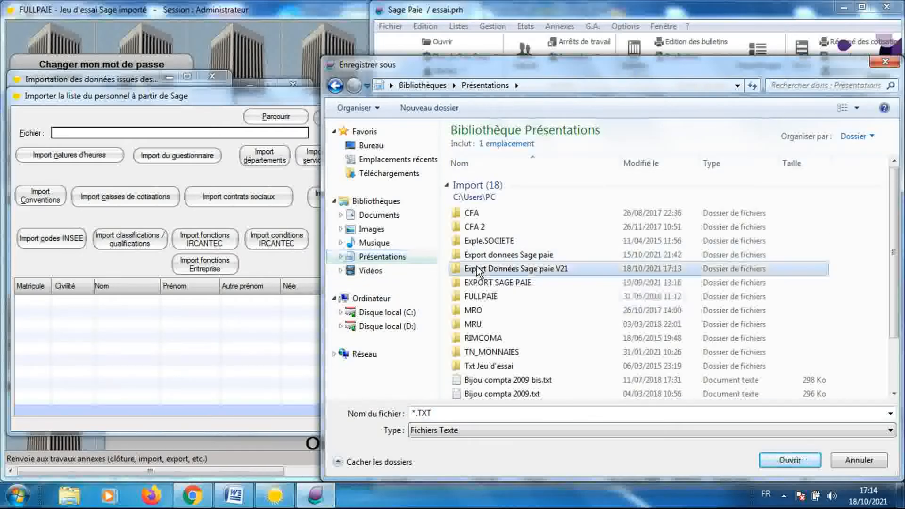
pyautogui.doubleClick(477, 268)
pyautogui.doubleClick(471, 184)
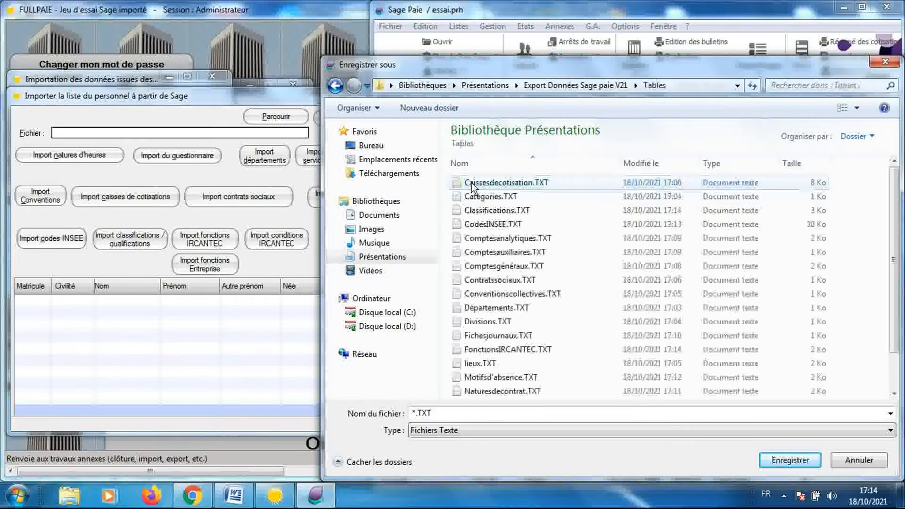
pyautogui.click(414, 414)
pyautogui.click(414, 414)
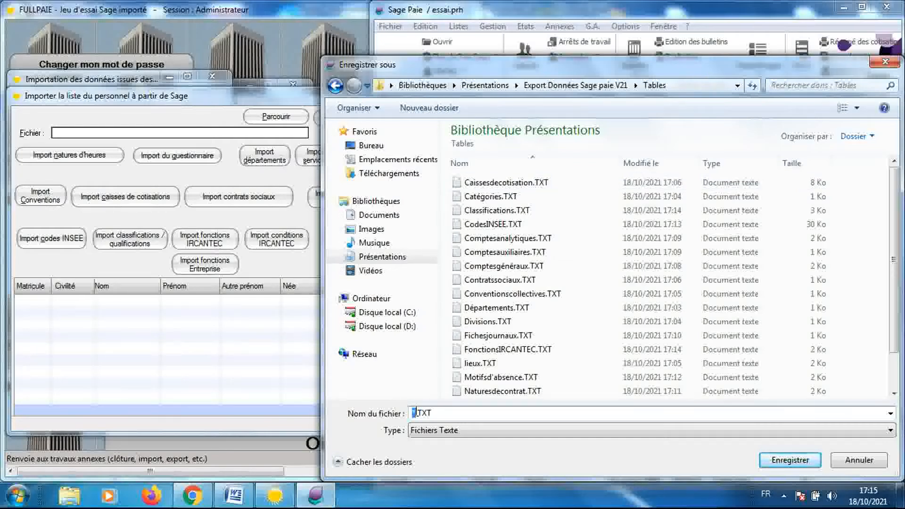
pyautogui.write('C')
pyautogui.write('ond')
pyautogui.write('itions')
pyautogui.write(' T')
pyautogui.write('rava')
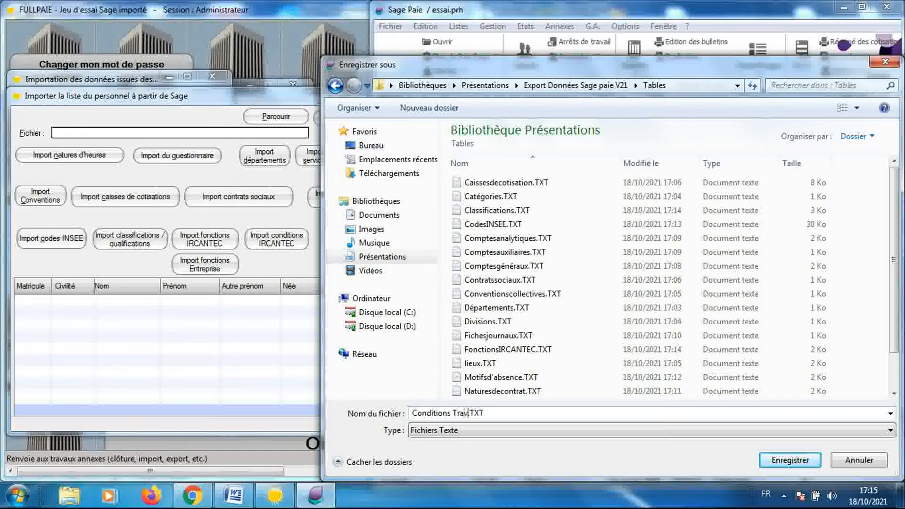
pyautogui.write('il')
pyautogui.press('Return')
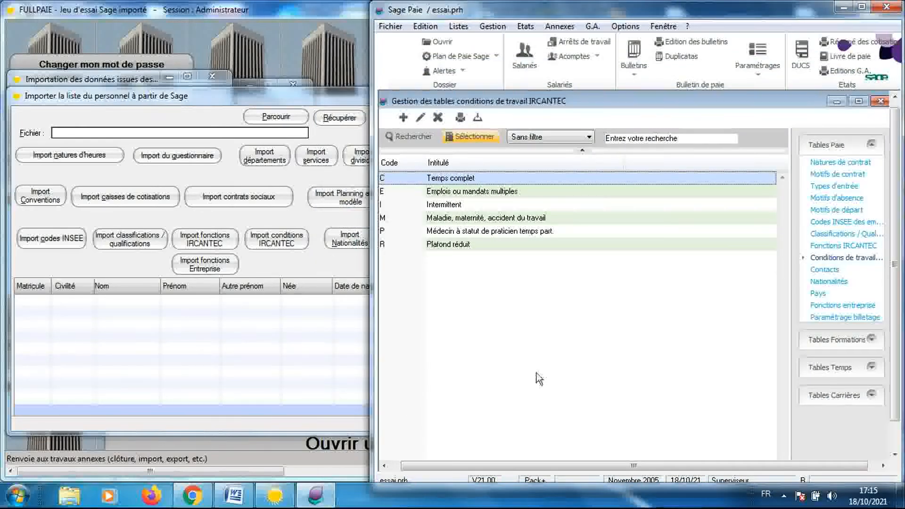
# Open the Nationalités table and run its edition from 0 to 14 with the Transfert option enabled
pyautogui.click(821, 270)
pyautogui.click(829, 282)
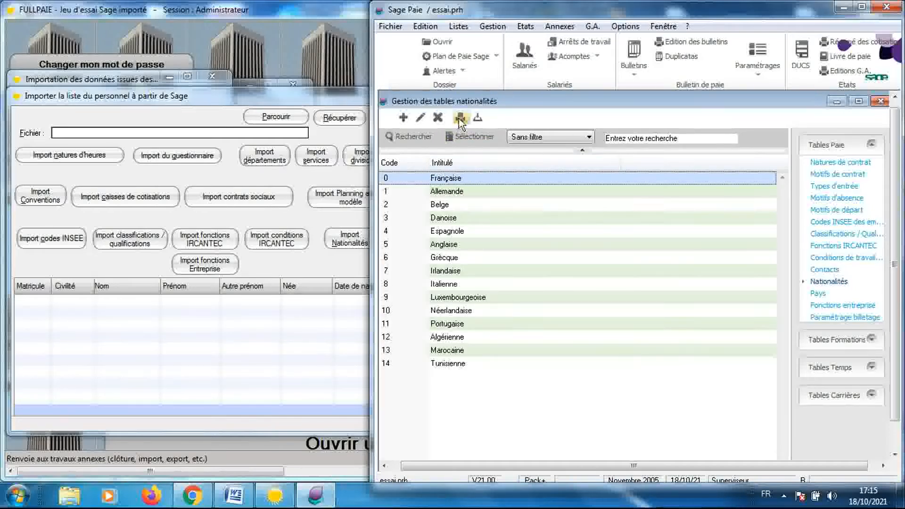
pyautogui.click(459, 118)
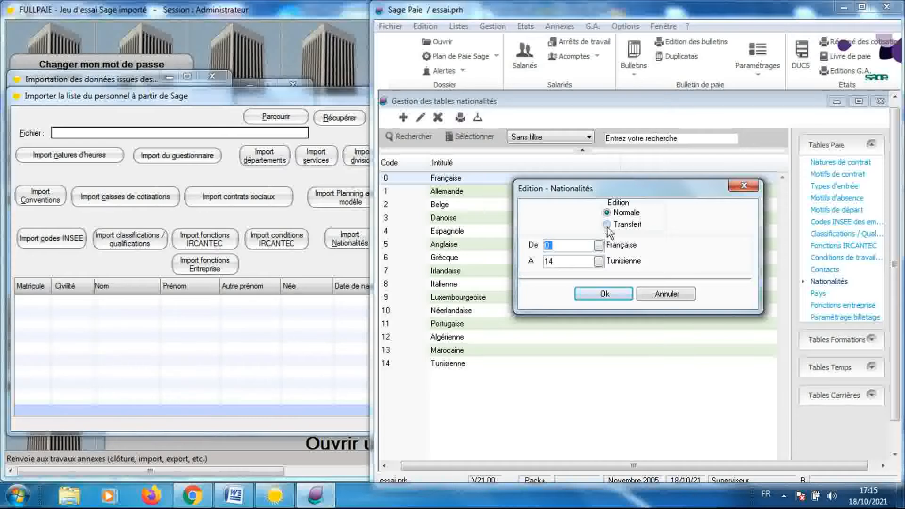
pyautogui.click(607, 224)
pyautogui.click(604, 294)
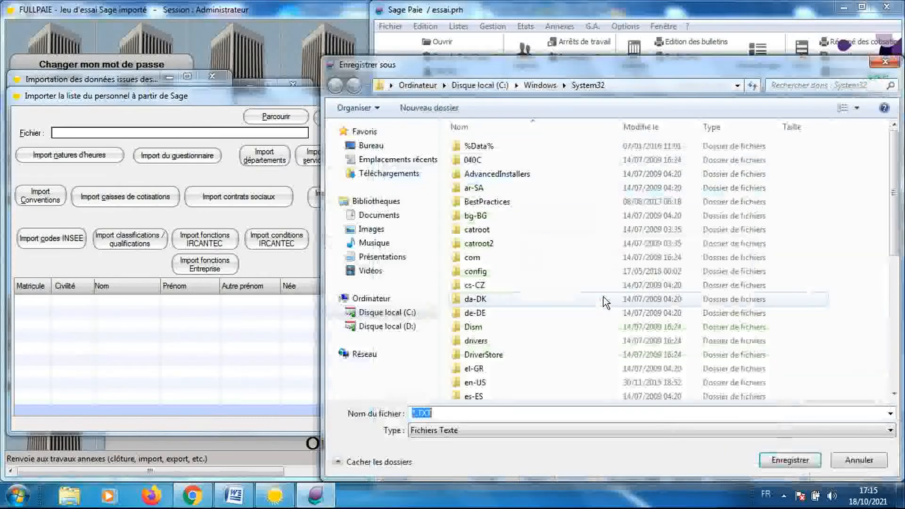
# Save the nationalities export as Nationalités.TXT in the Tables folder under Export Données Sage paie V21
pyautogui.click(372, 259)
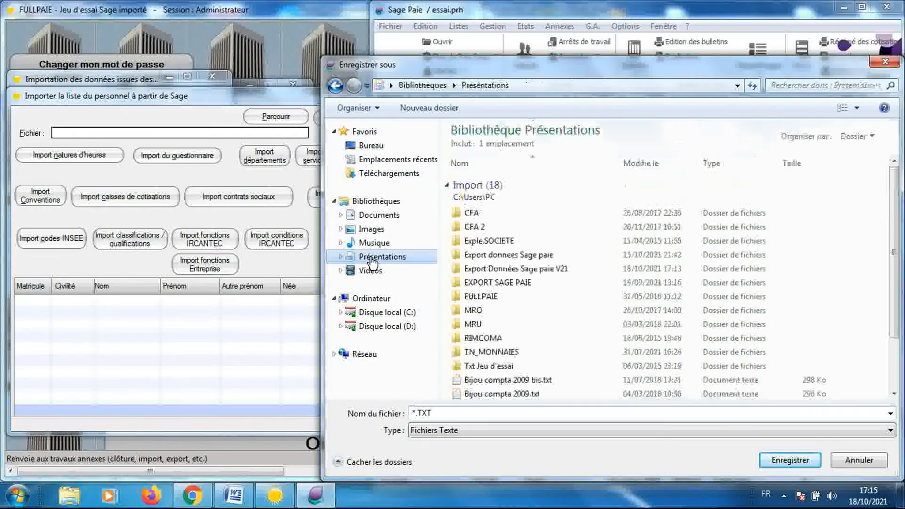
pyautogui.click(470, 270)
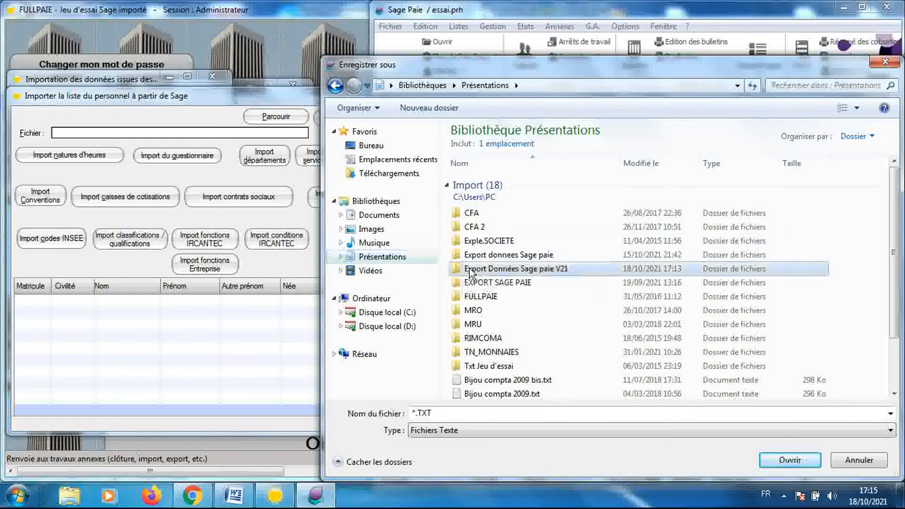
pyautogui.doubleClick(469, 268)
pyautogui.doubleClick(471, 185)
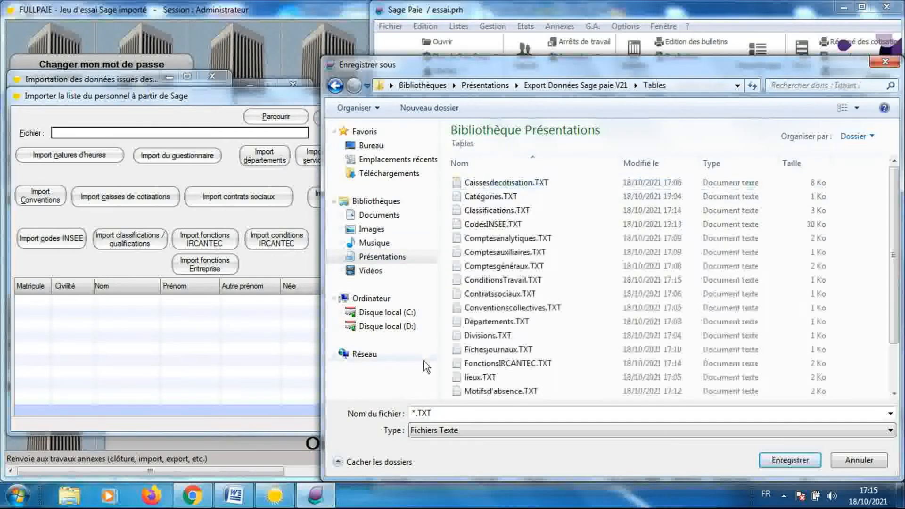
pyautogui.click(417, 413)
pyautogui.click(415, 414)
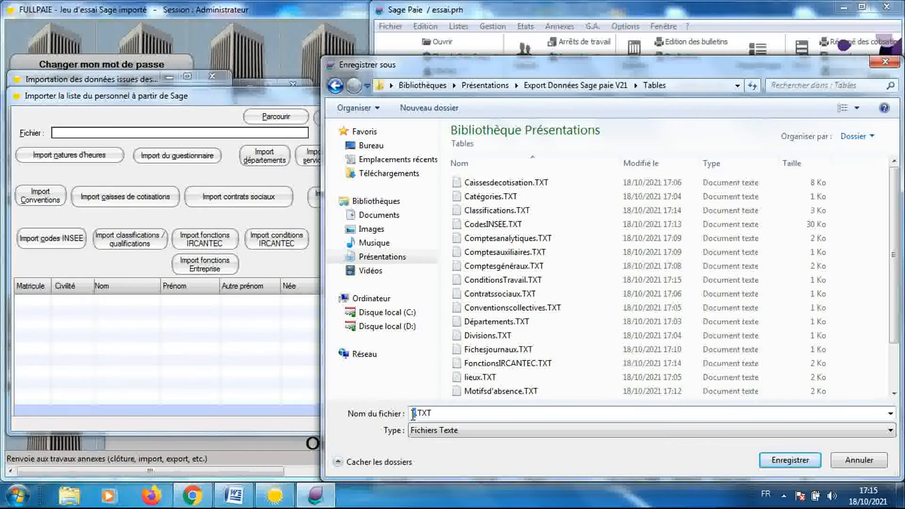
pyautogui.write('Nationalités')
pyautogui.press('Return')
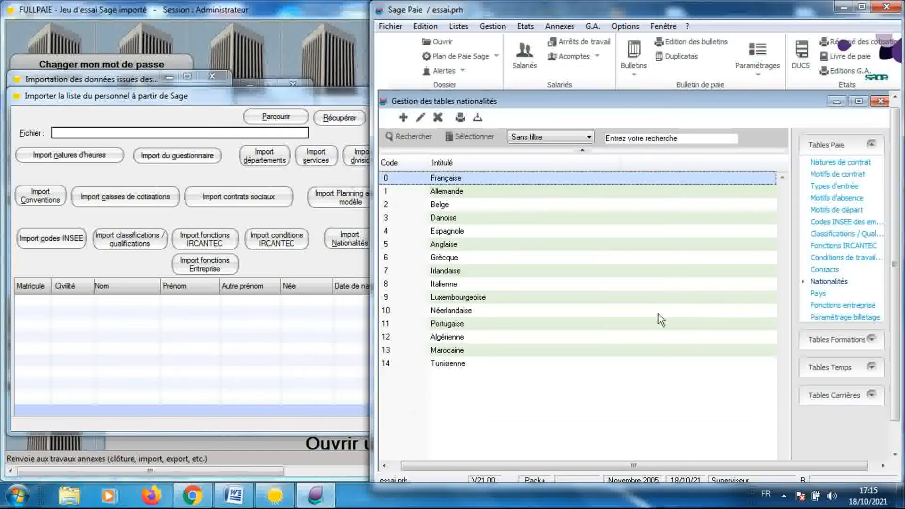
# Open the Pays table and run its edition from ABW to ZWE with the Transfert option enabled
pyautogui.click(817, 296)
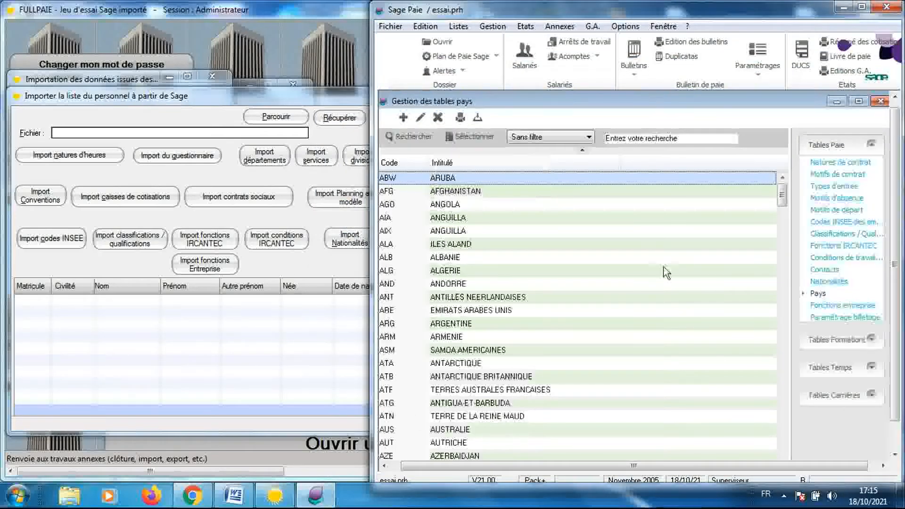
pyautogui.click(461, 117)
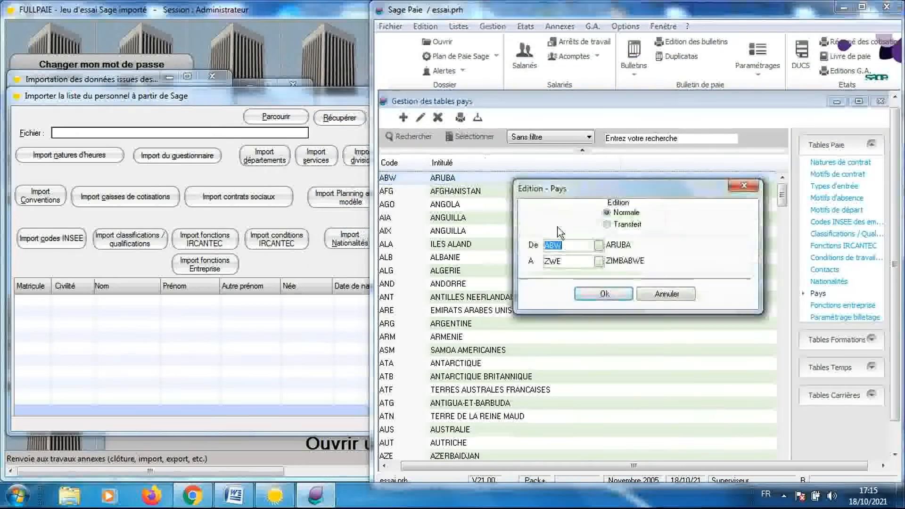
pyautogui.click(607, 224)
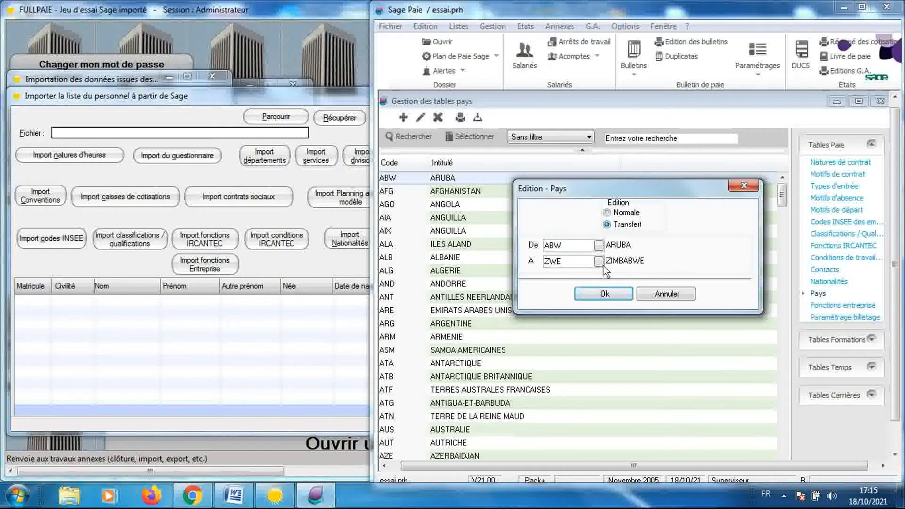
pyautogui.click(605, 293)
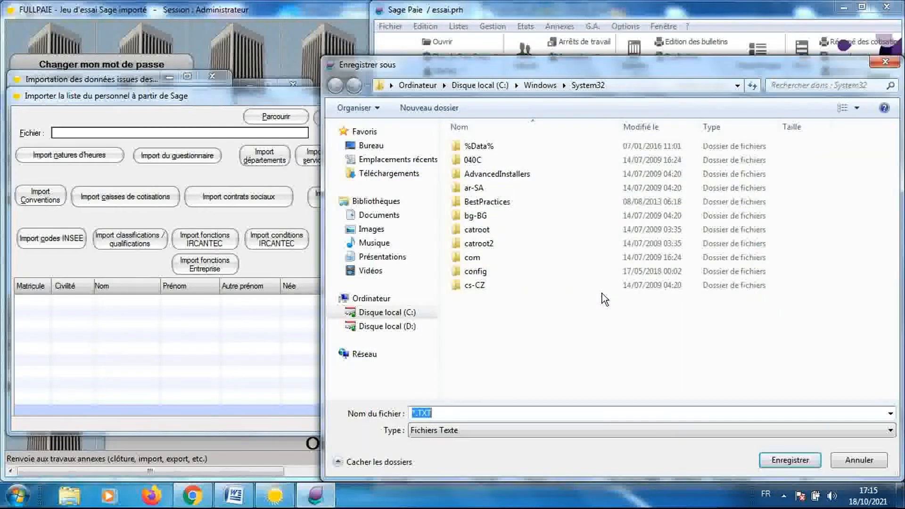
# Save the countries export as Pays.TXT in the Tables folder under Export Données Sage paie V21
pyautogui.click(397, 258)
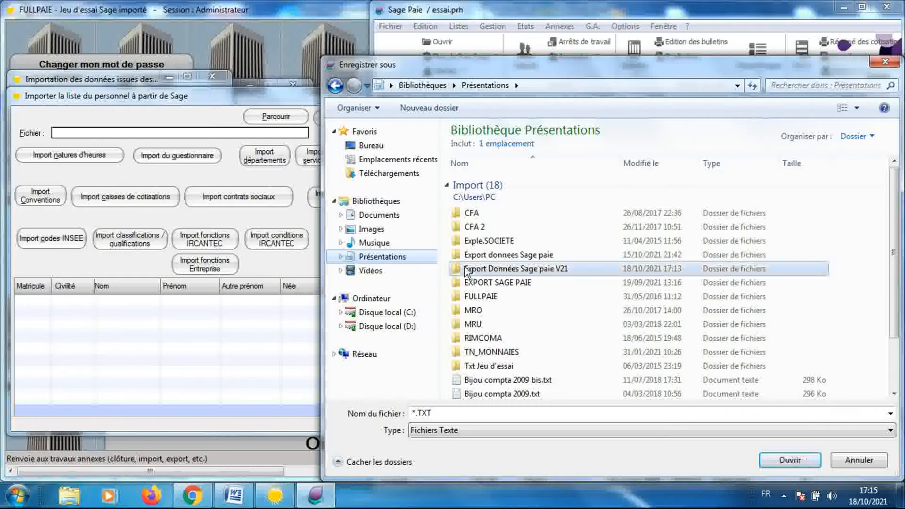
pyautogui.doubleClick(465, 267)
pyautogui.doubleClick(469, 184)
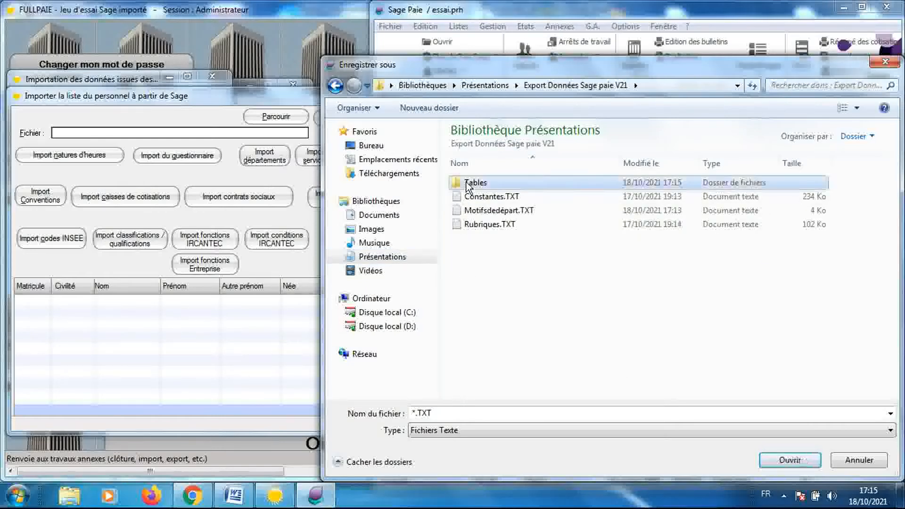
pyautogui.click(416, 411)
pyautogui.click(412, 412)
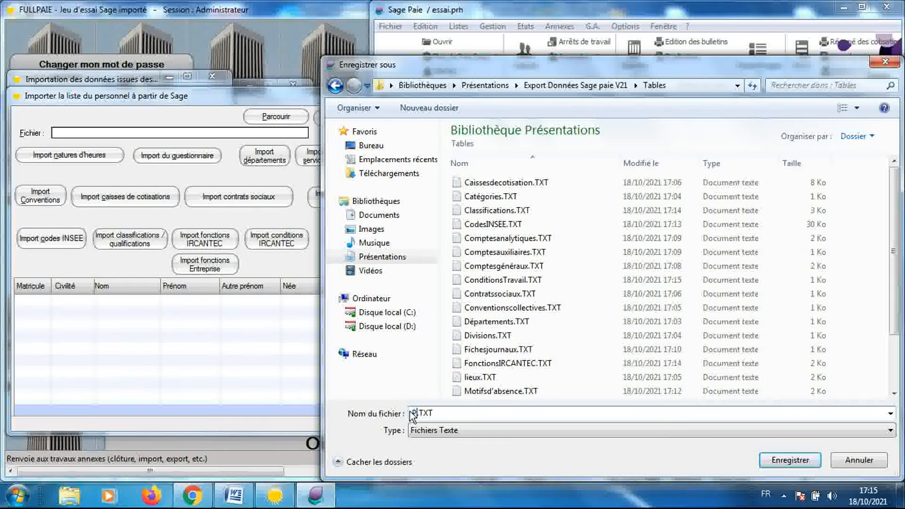
pyautogui.write('Pays')
pyautogui.press('Return')
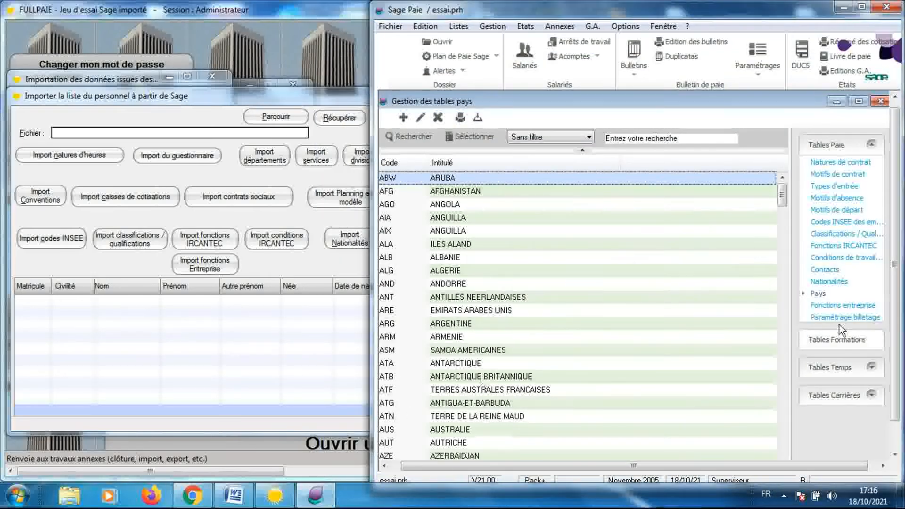
# Check the Fonctions entreprise and Paramétrage billetage tables for entries to export, then return to the Pays table
pyautogui.click(838, 307)
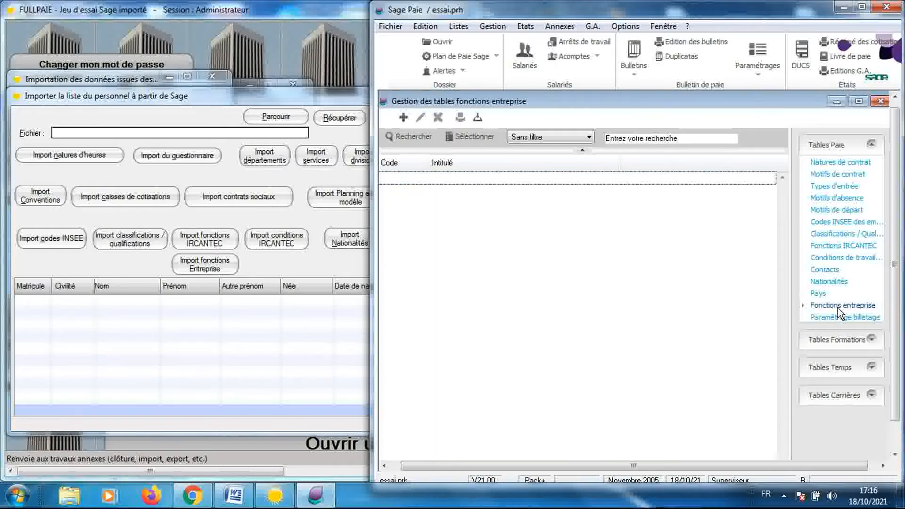
pyautogui.click(837, 316)
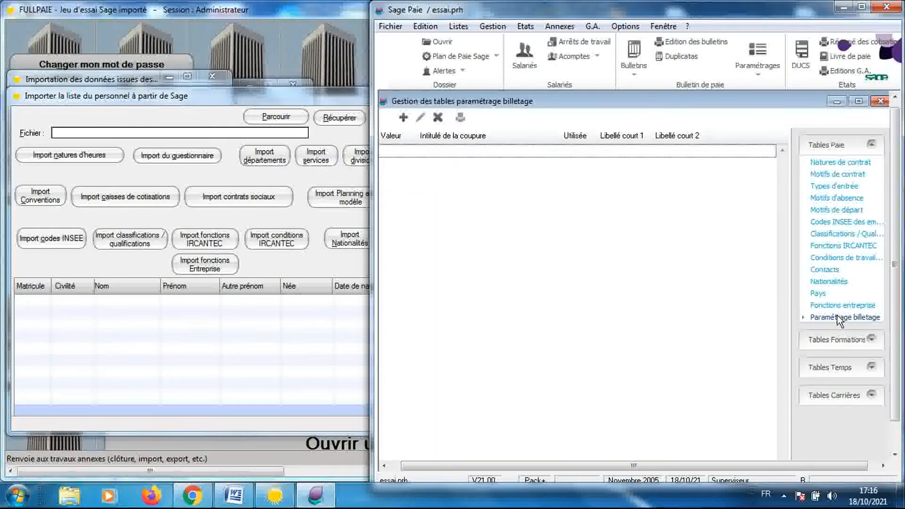
pyautogui.click(830, 295)
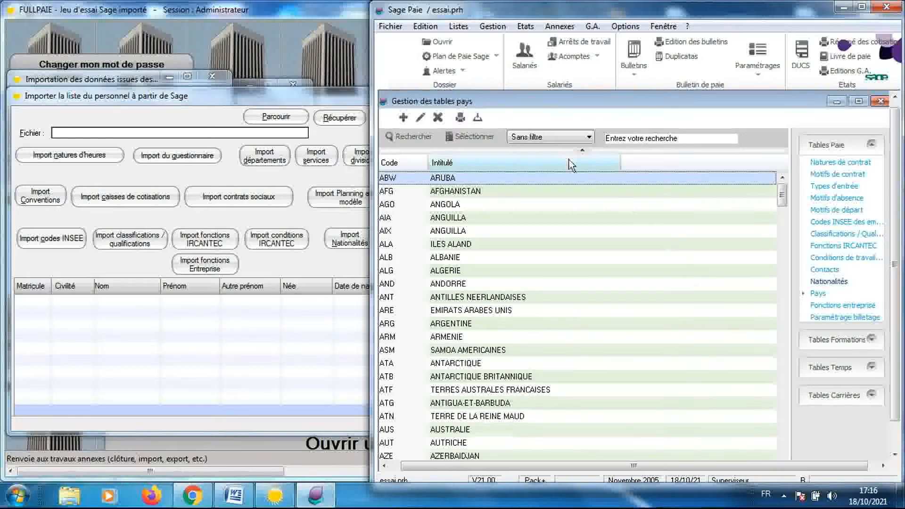
# Open the employee list and set up its edition as Transfert with all pages selected
pyautogui.click(465, 27)
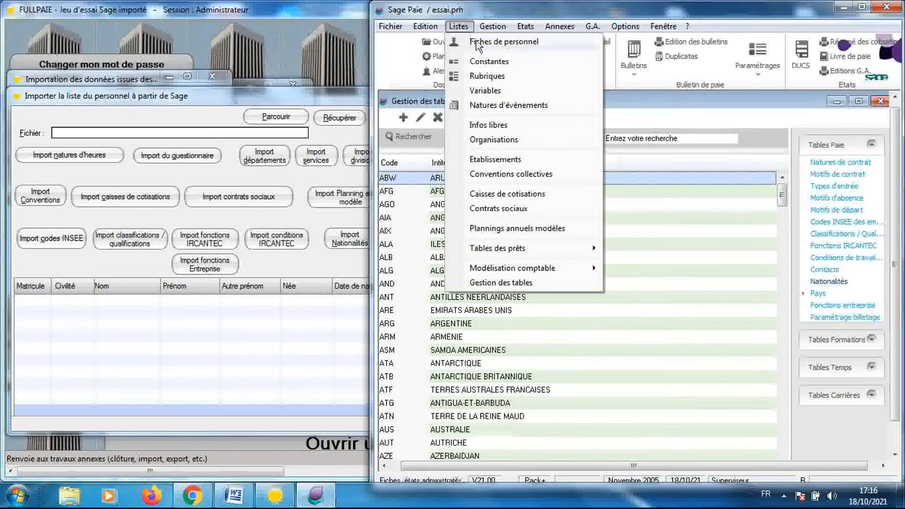
pyautogui.click(477, 42)
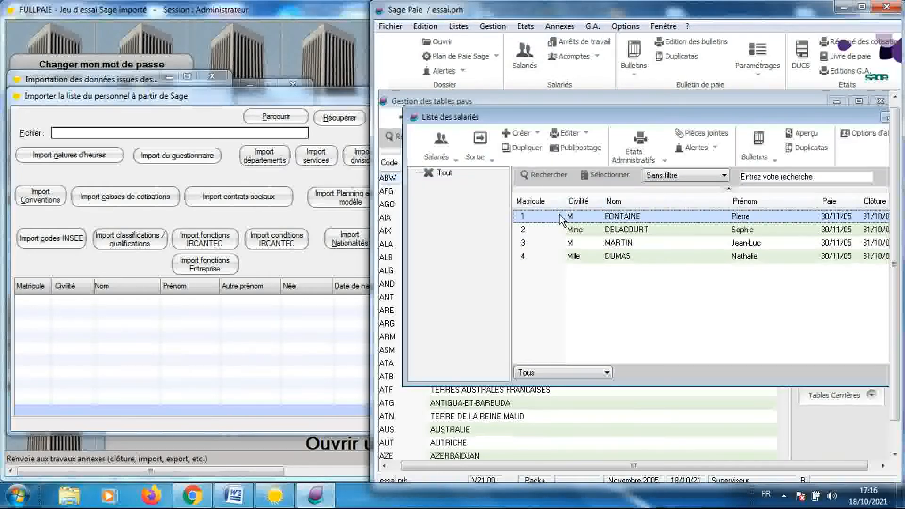
pyautogui.click(567, 134)
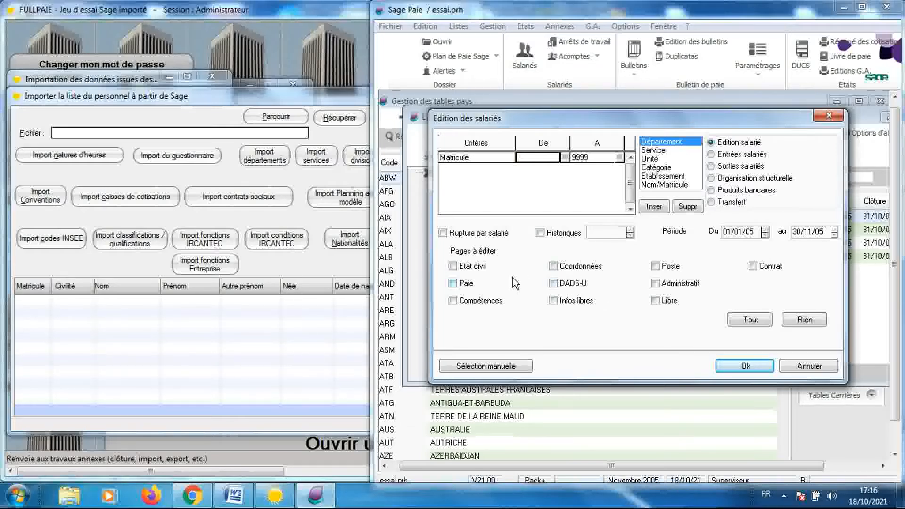
pyautogui.click(711, 202)
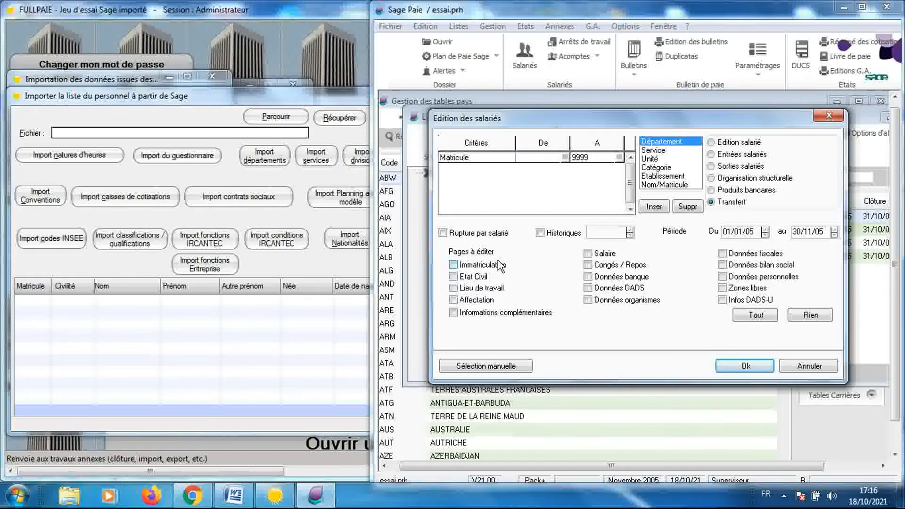
pyautogui.click(754, 319)
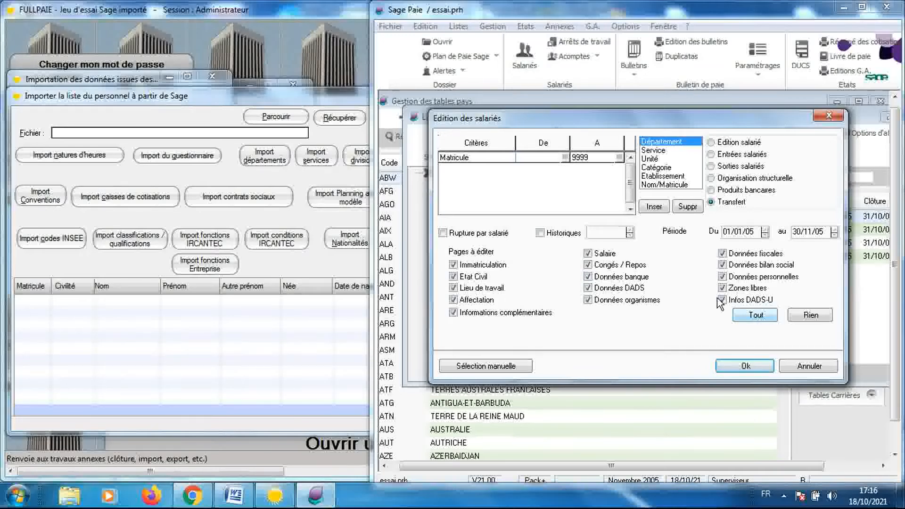
# Run the employee transfer export and save it as Fichesdupersonnell.TXT in Présentations > Export Données Sage paie V21 > Tables
pyautogui.click(728, 368)
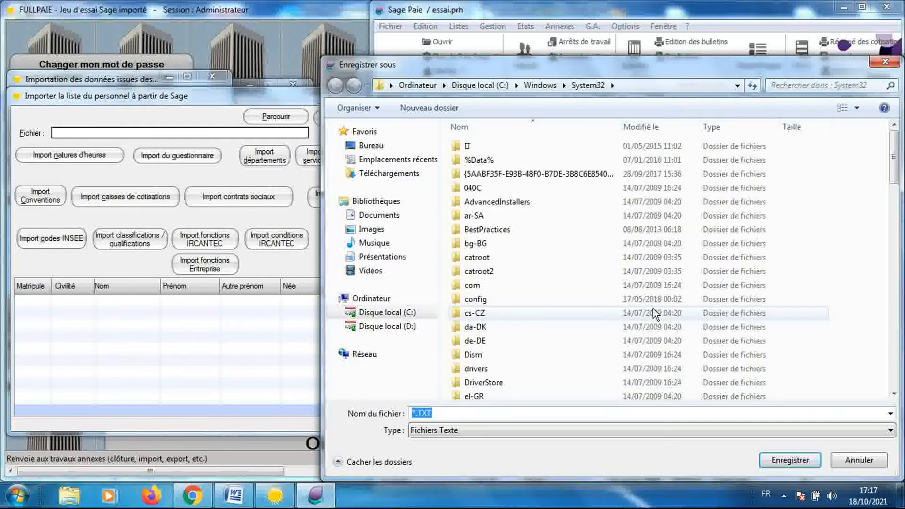
pyautogui.click(386, 257)
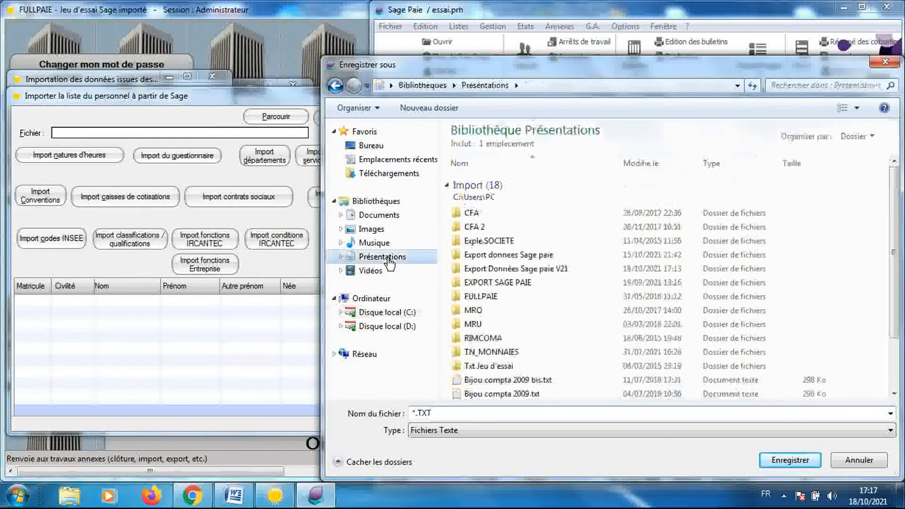
pyautogui.doubleClick(469, 269)
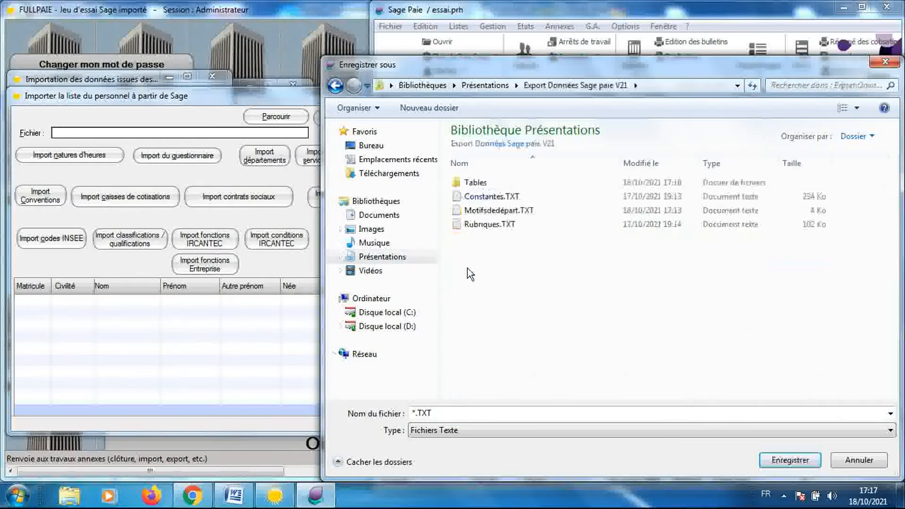
pyautogui.doubleClick(477, 182)
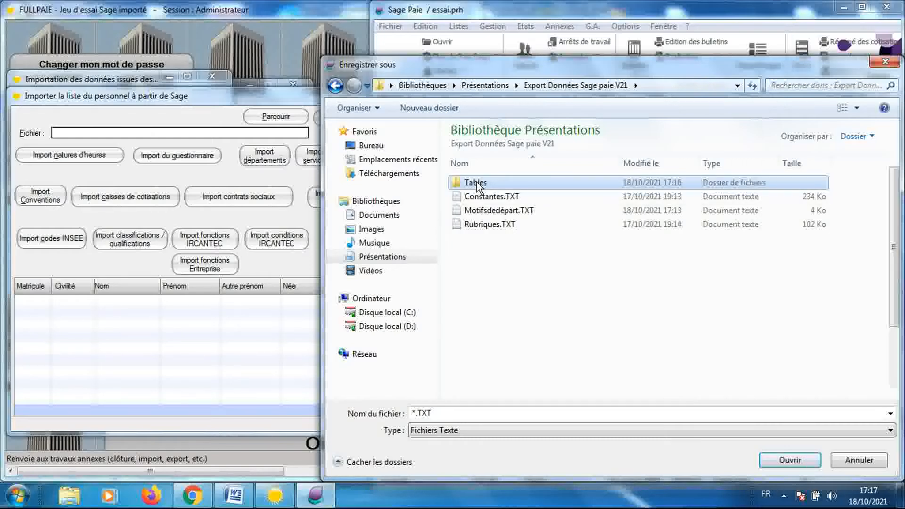
pyautogui.doubleClick(416, 412)
pyautogui.click(414, 412)
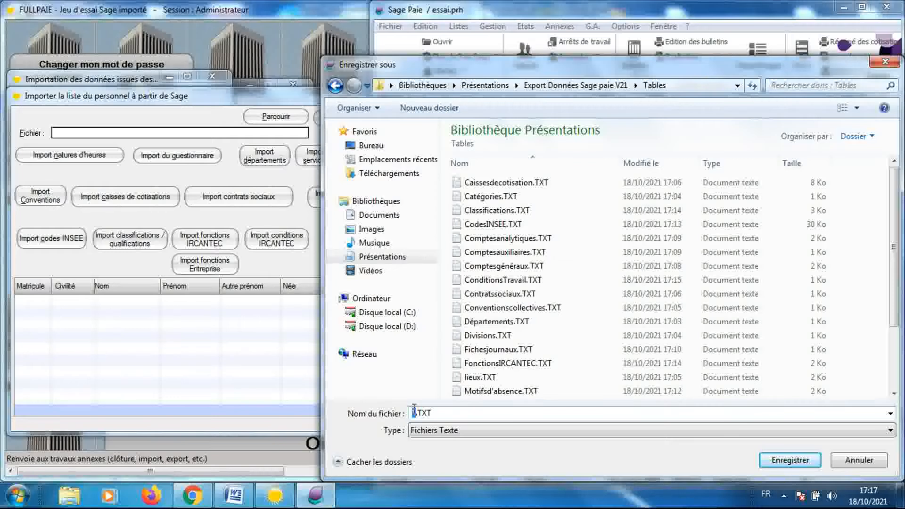
pyautogui.write('Fi')
pyautogui.write('ches ')
pyautogui.write('du p')
pyautogui.write('ersonn')
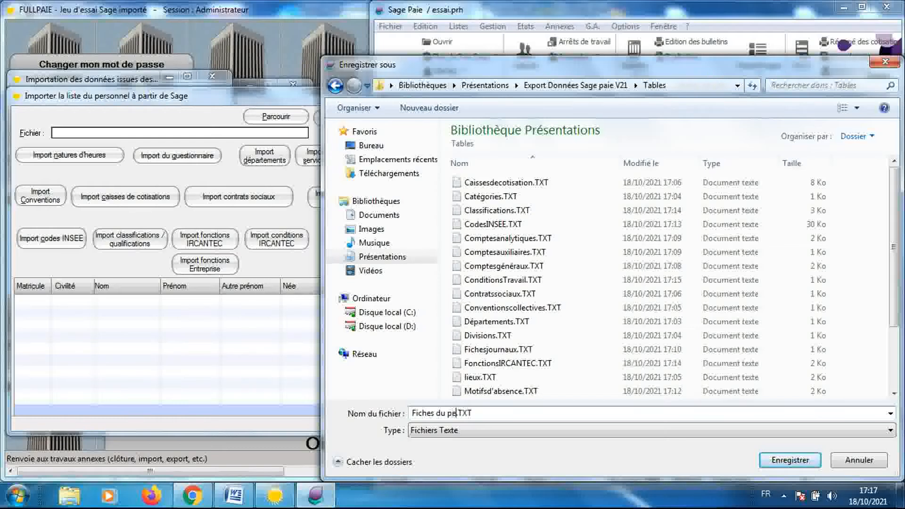
pyautogui.write('el')
pyautogui.press('Return')
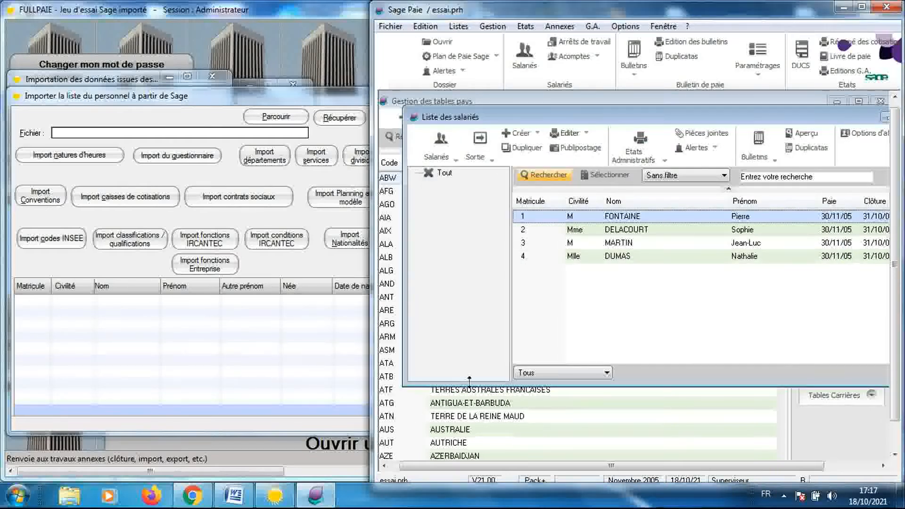
# Switch to FULLPAIE and load Fichesdupersonnell.TXT from Export Données Sage paie V21 > Tables into the personnel import list
pyautogui.click(243, 217)
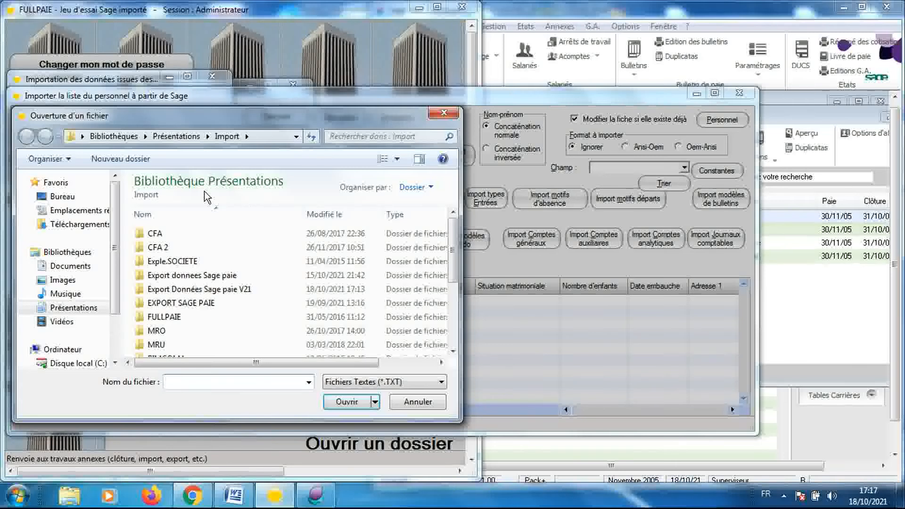
pyautogui.doubleClick(203, 293)
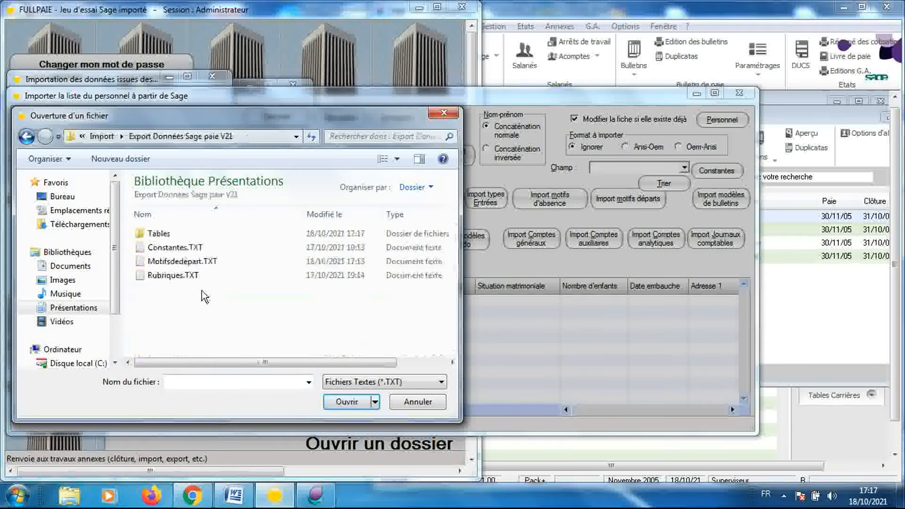
pyautogui.doubleClick(160, 235)
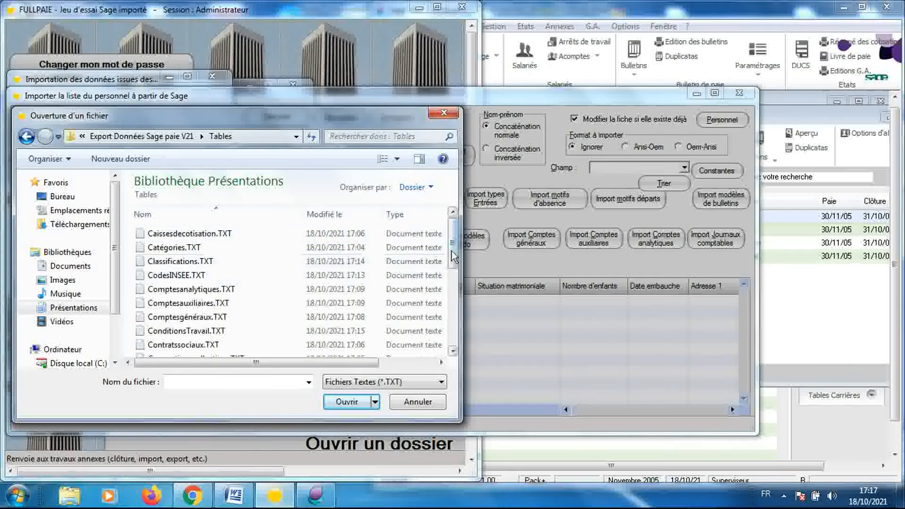
pyautogui.moveTo(454, 257); pyautogui.dragTo(457, 305)
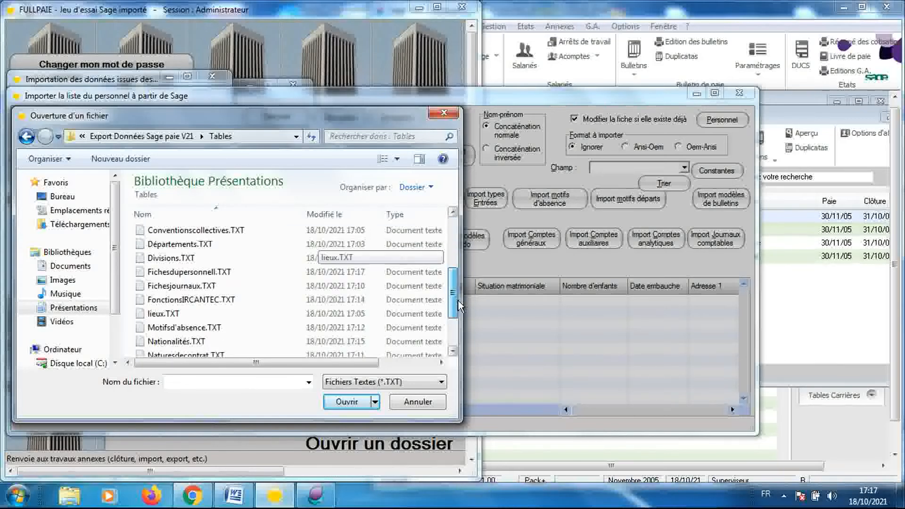
pyautogui.doubleClick(235, 273)
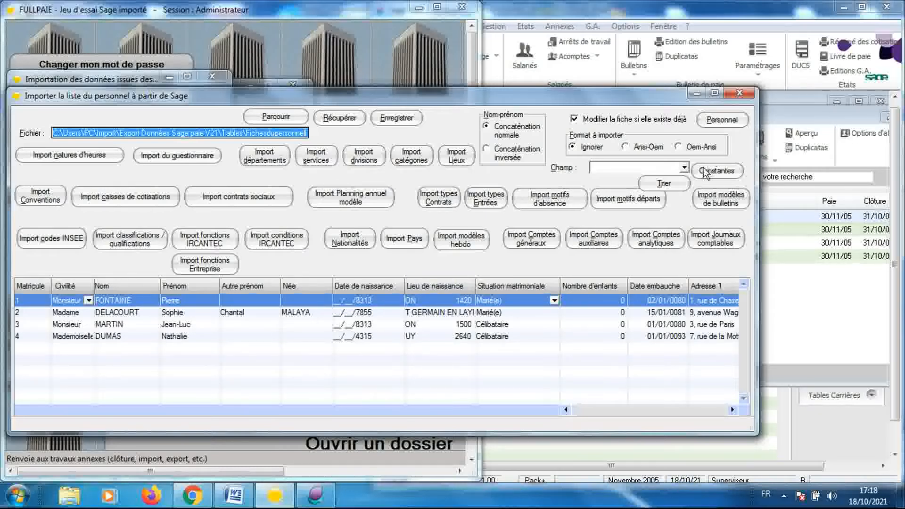
# Switch to Sage Paie and close both the employee list and the country tables window
pyautogui.click(788, 117)
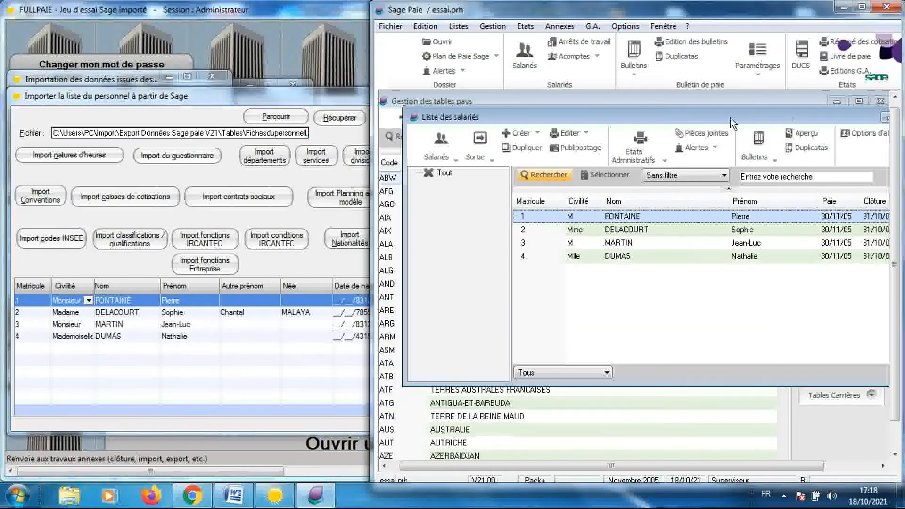
pyautogui.click(413, 118)
pyautogui.click(441, 211)
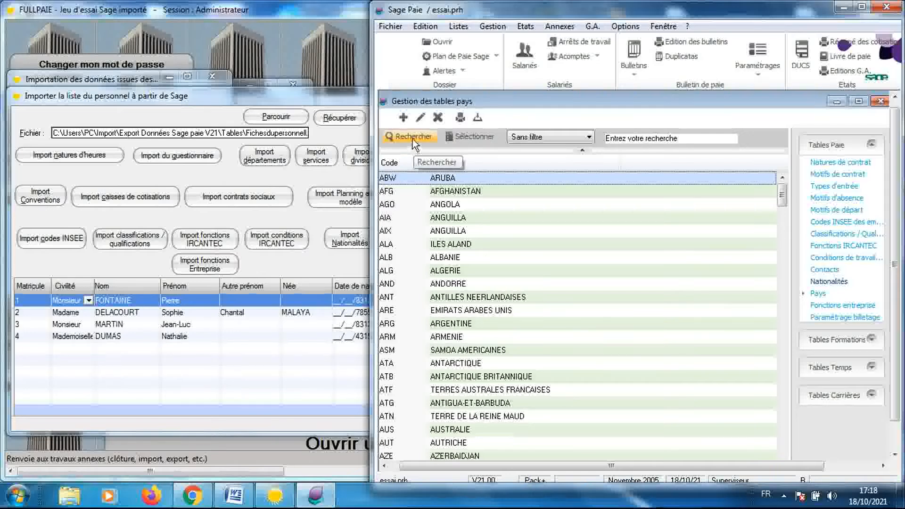
pyautogui.click(383, 102)
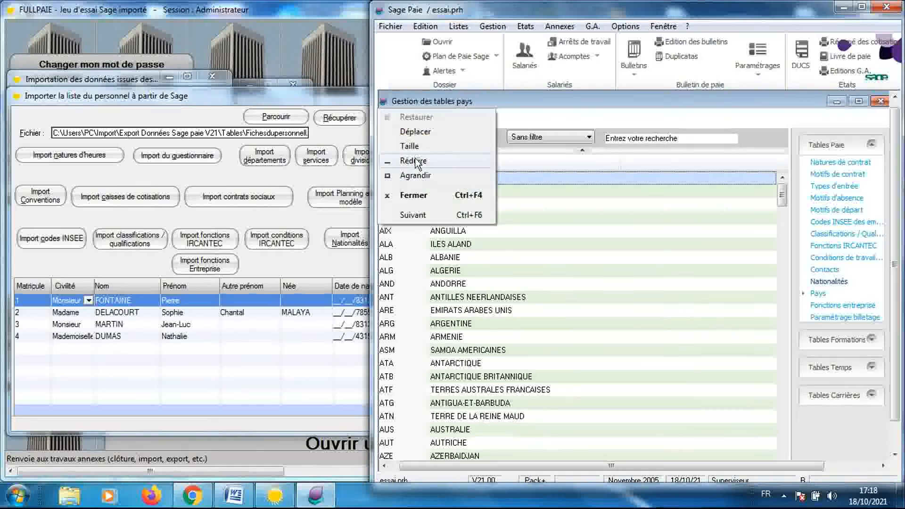
pyautogui.click(414, 195)
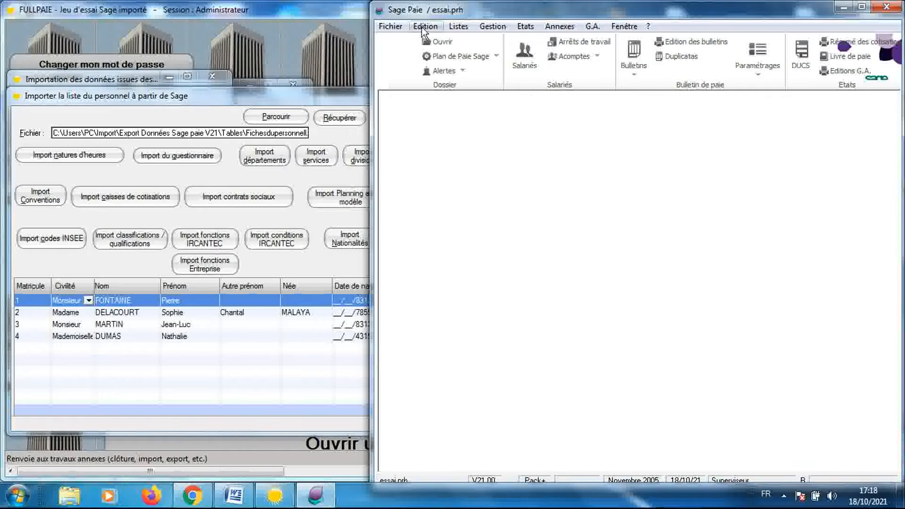
# Enable the 4-character year date format for transfer and import in the Sage Paie preferences
pyautogui.click(400, 29)
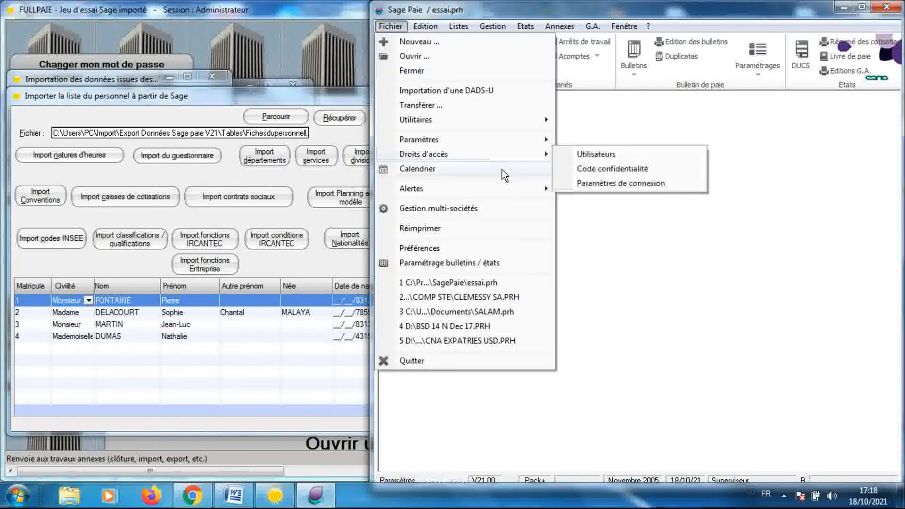
pyautogui.moveTo(533, 141)
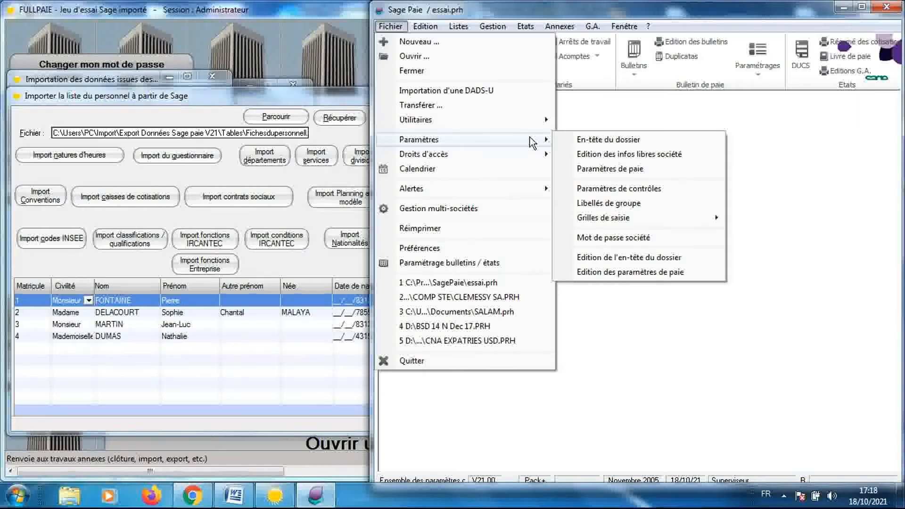
pyautogui.click(480, 248)
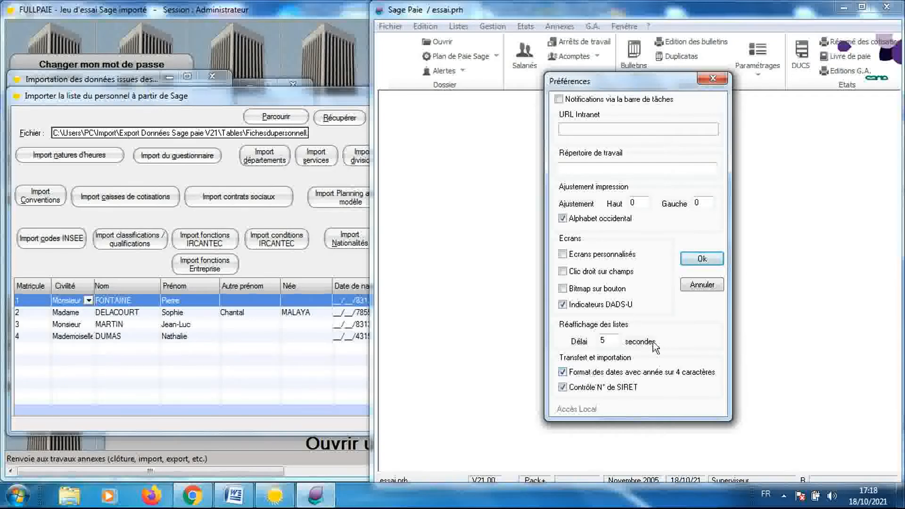
pyautogui.click(701, 260)
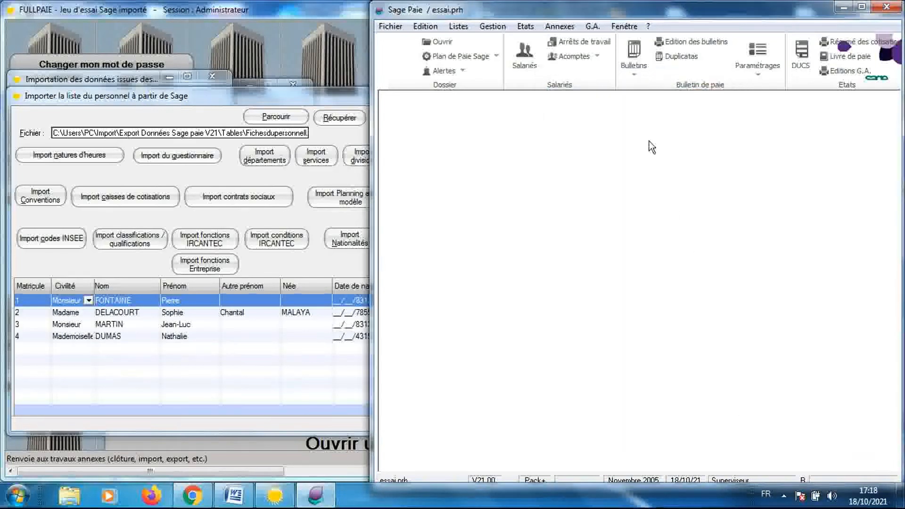
# Reopen the personnel records list and run a Transfert edition of the employees with all data pages included
pyautogui.click(460, 29)
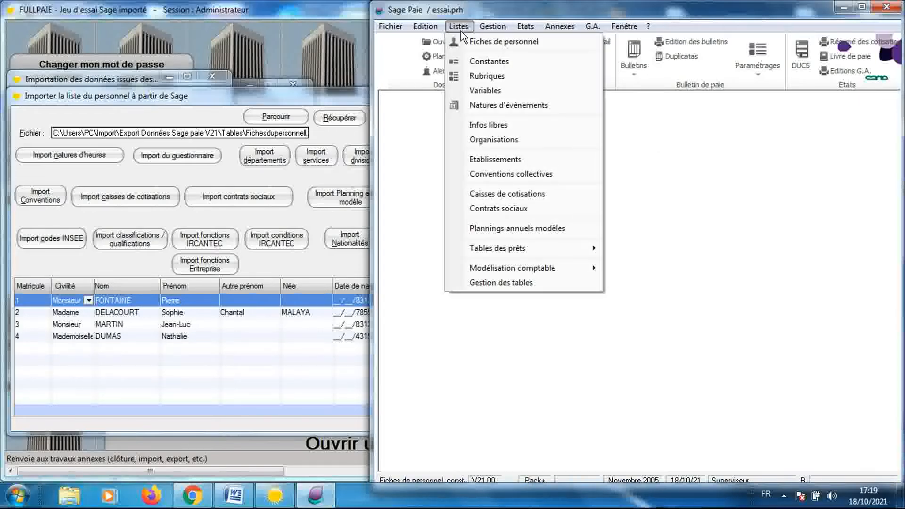
pyautogui.click(504, 42)
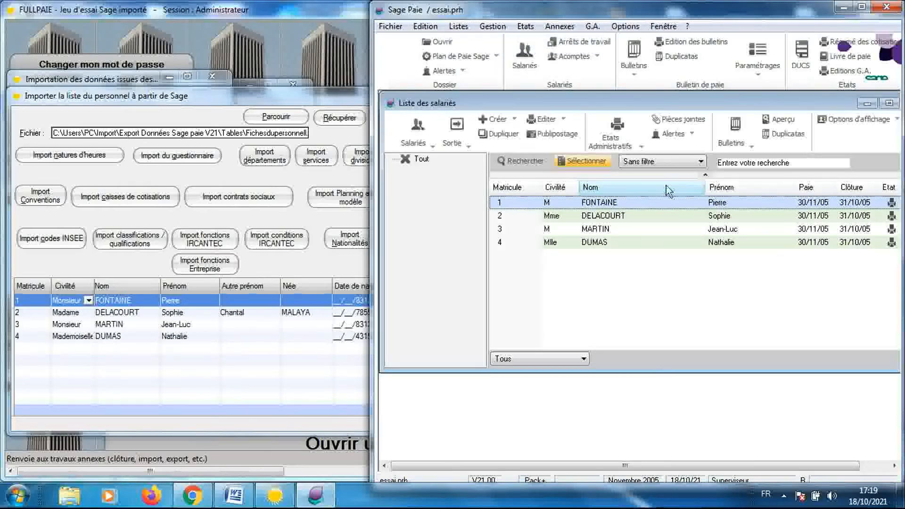
pyautogui.click(547, 119)
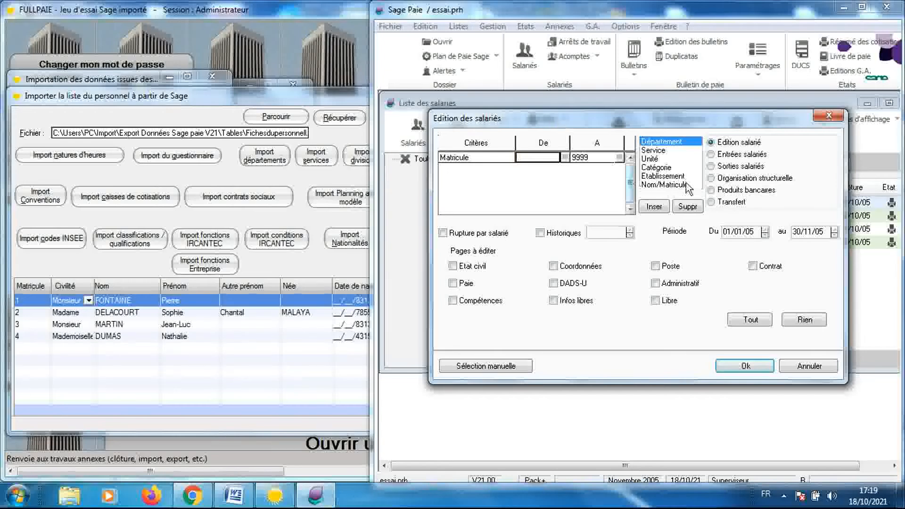
pyautogui.click(711, 202)
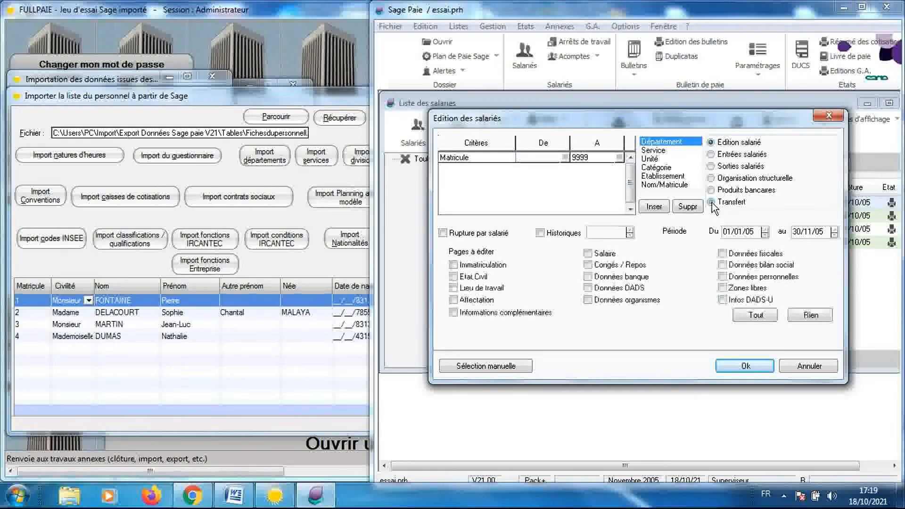
pyautogui.click(756, 316)
pyautogui.click(748, 366)
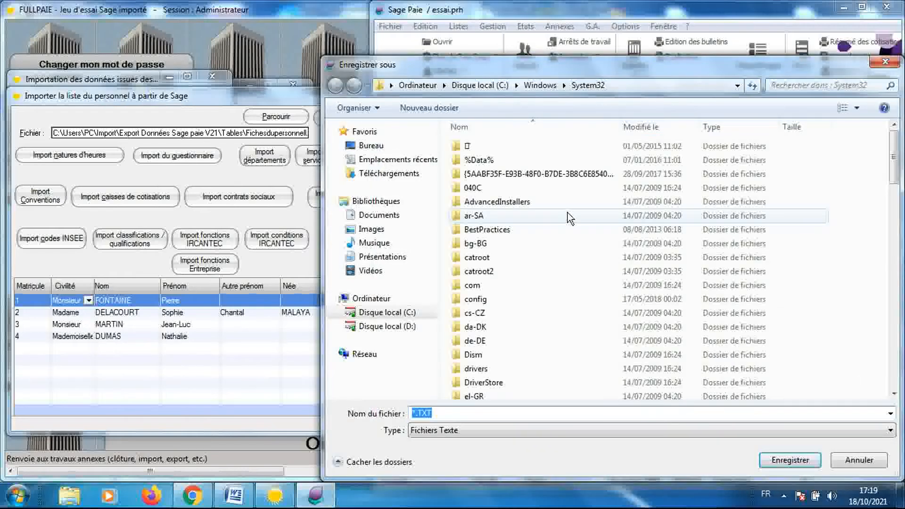
# Save the export over the existing Fichesdupersonnell.TXT in Présentations > Export Données Sage paie V21 > Tables
pyautogui.click(391, 258)
pyautogui.doubleClick(471, 270)
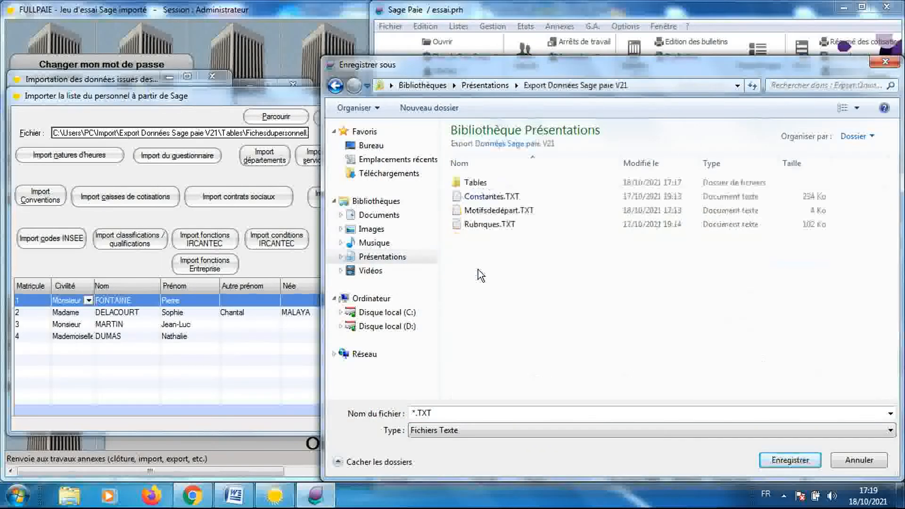
pyautogui.doubleClick(471, 183)
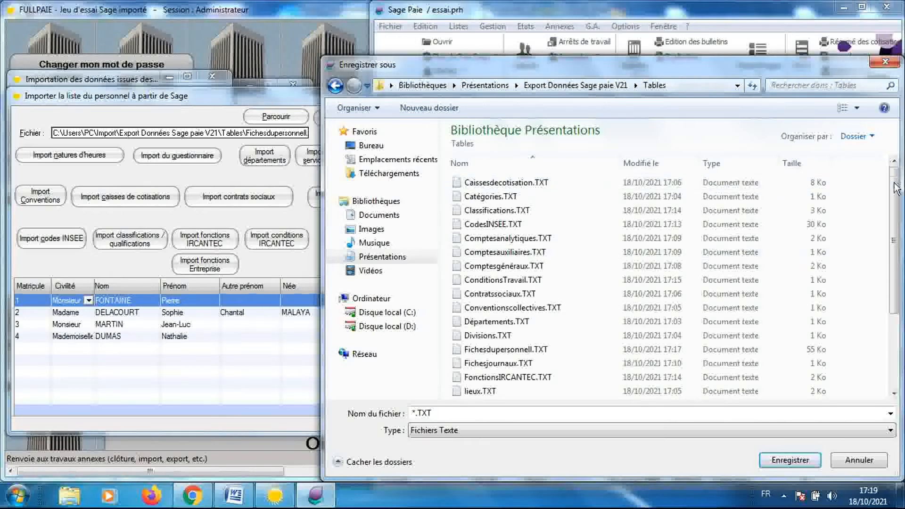
pyautogui.moveTo(895, 183); pyautogui.dragTo(901, 248)
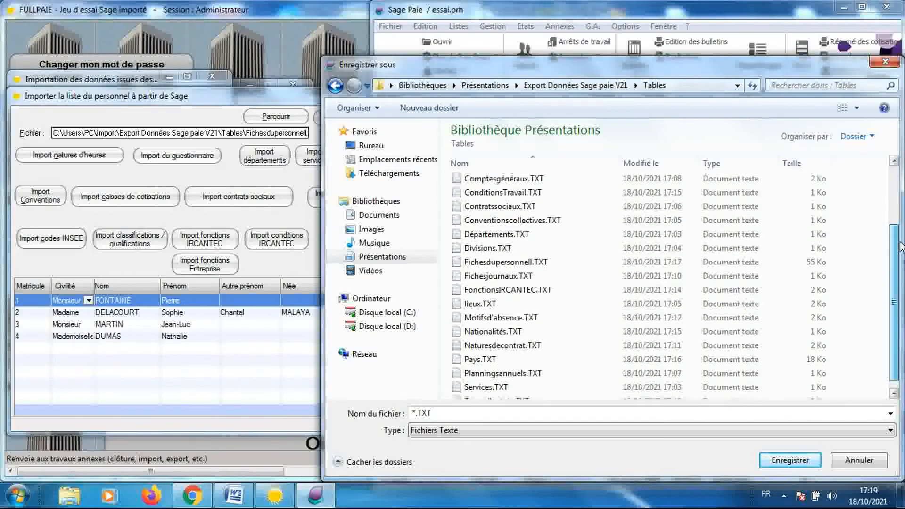
pyautogui.click(549, 261)
pyautogui.click(550, 257)
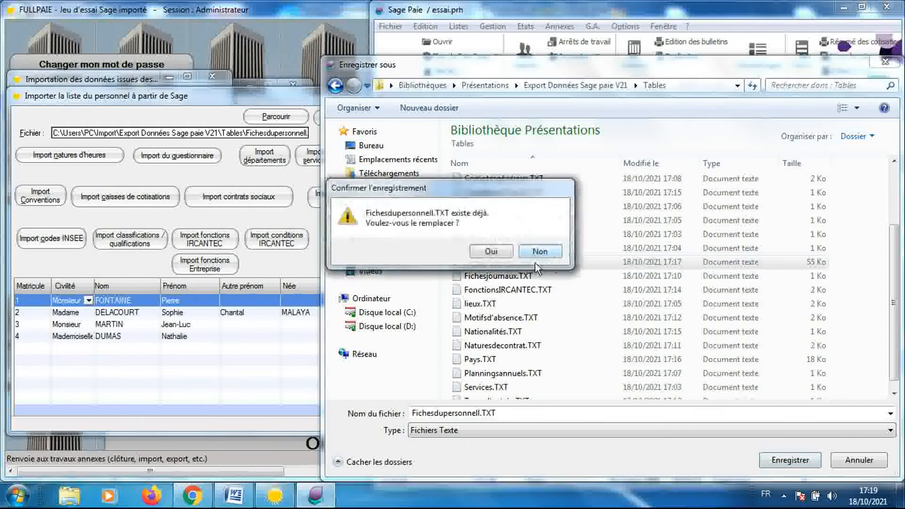
pyautogui.click(487, 250)
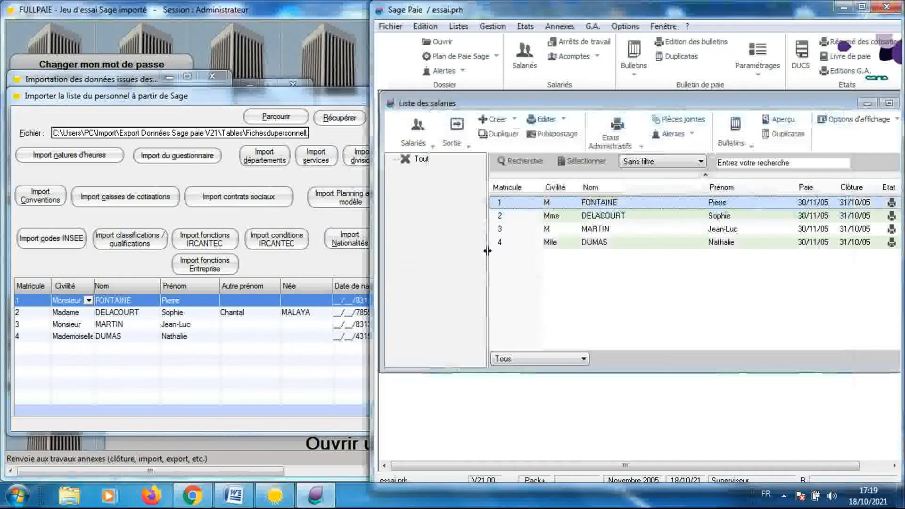
# Switch to FULLPAIE and retrieve the personnel data again from the Fichesdupersonnell.TXT file
pyautogui.click(310, 177)
pyautogui.click(339, 119)
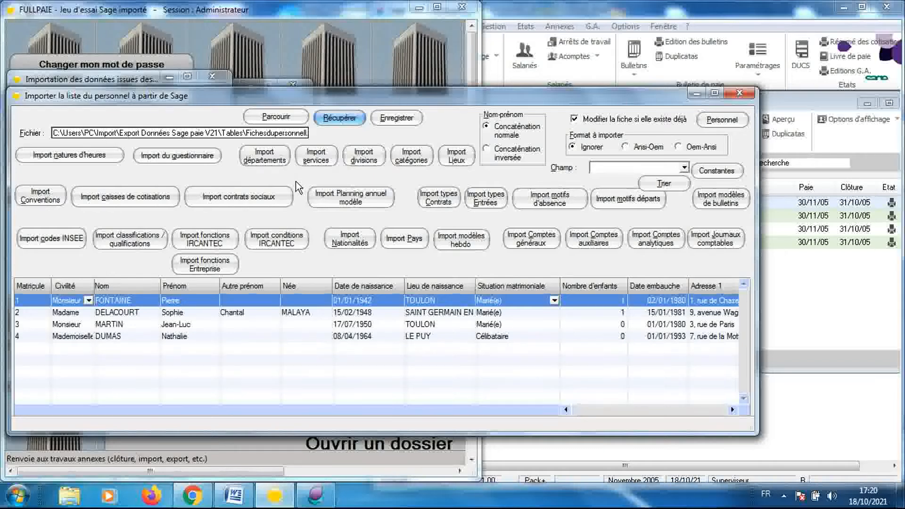
# Open the departments import and load Départements.TXT from the Tables folder
pyautogui.click(270, 157)
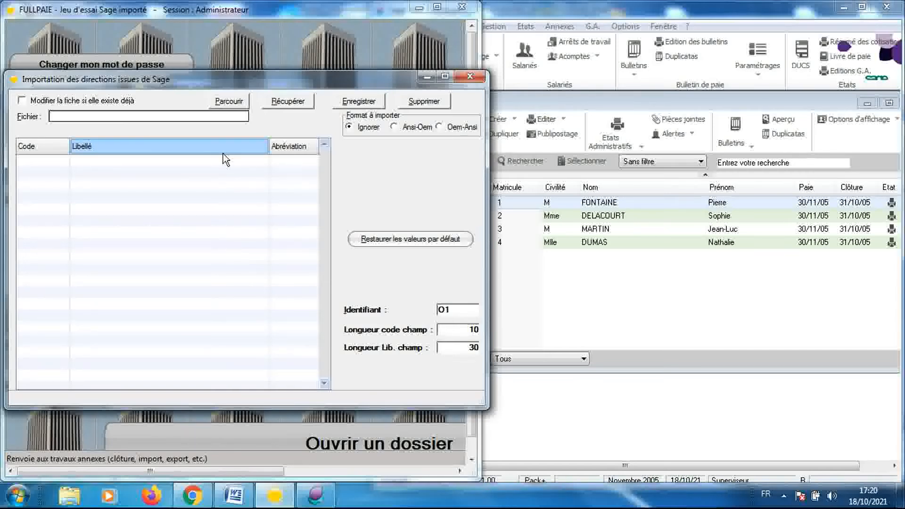
pyautogui.click(236, 105)
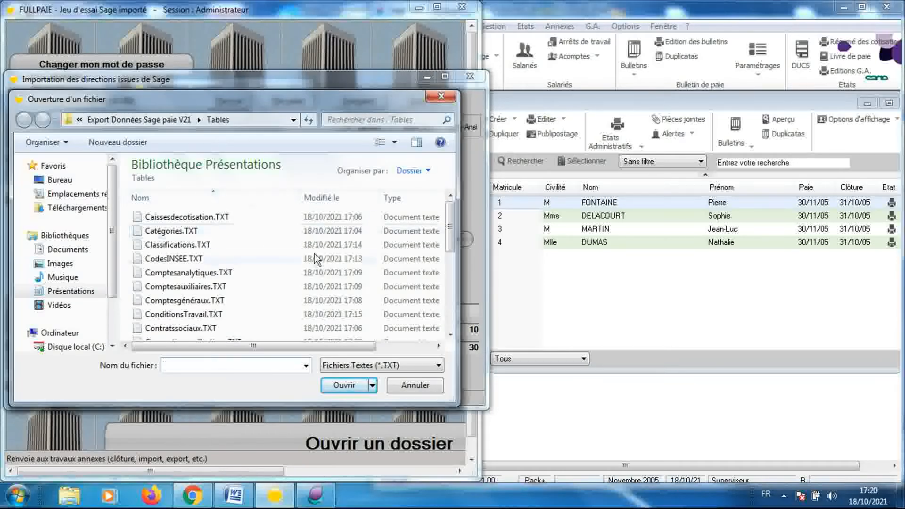
pyautogui.scroll(-2, 447, 249)
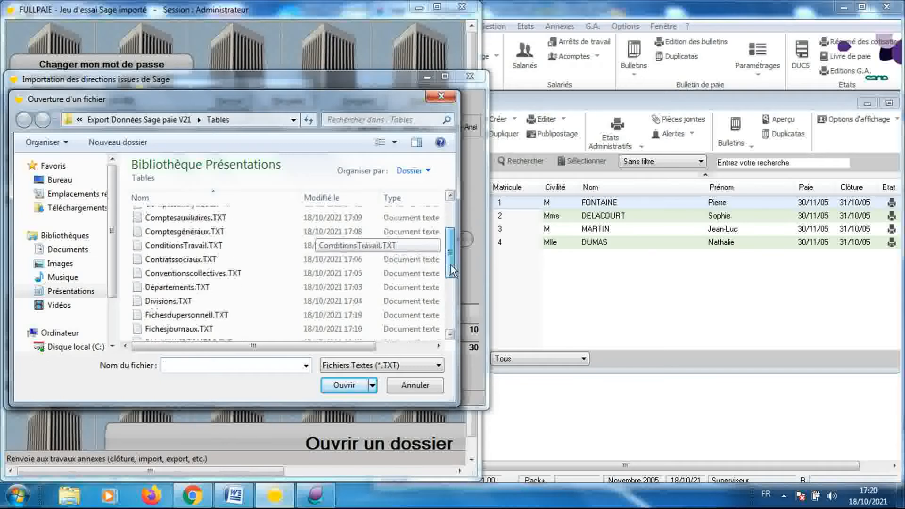
pyautogui.doubleClick(256, 287)
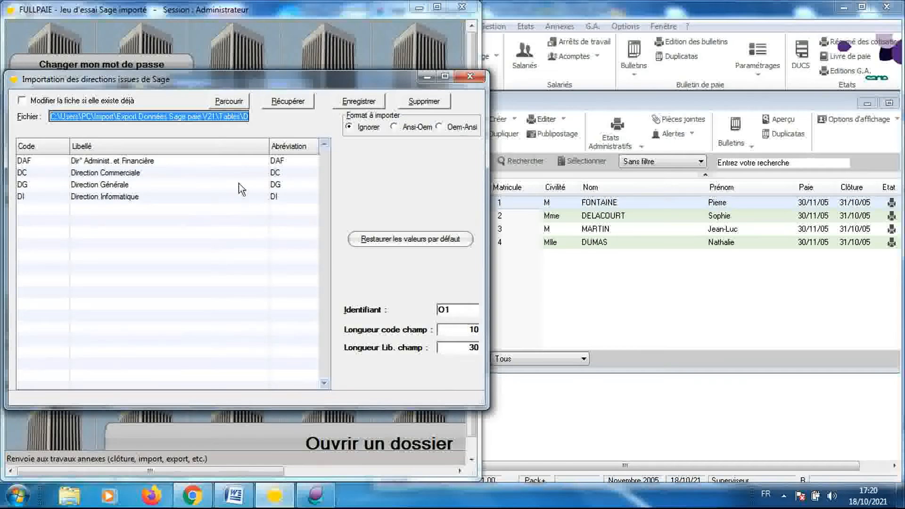
# Save the listed departments import, confirm the recording and close the directions import window
pyautogui.click(364, 102)
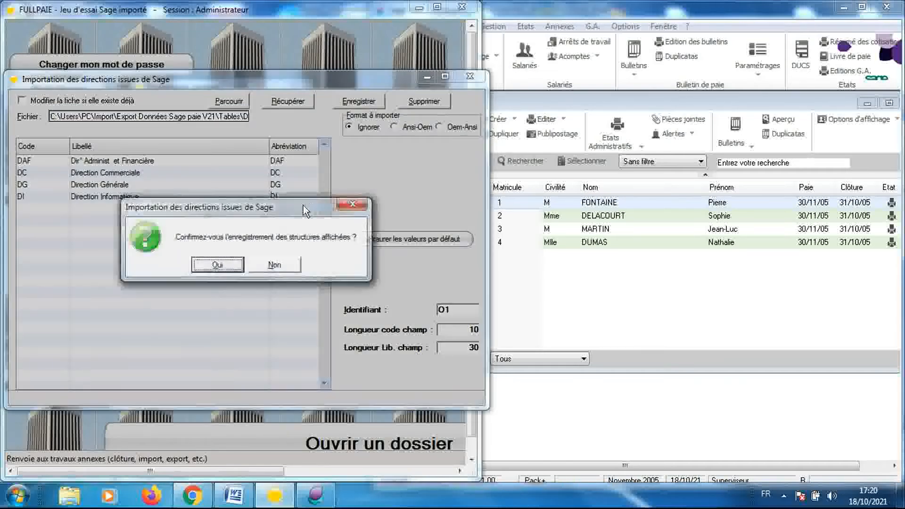
pyautogui.click(231, 268)
pyautogui.click(241, 265)
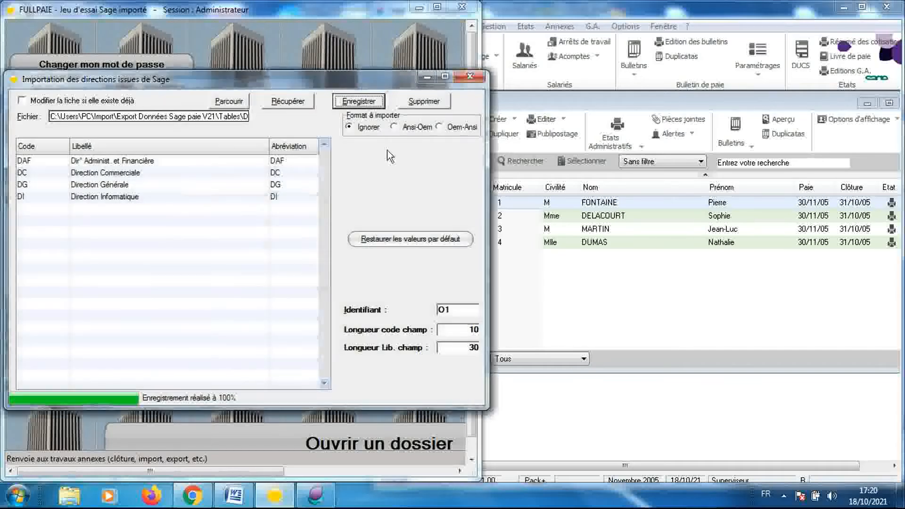
pyautogui.click(468, 77)
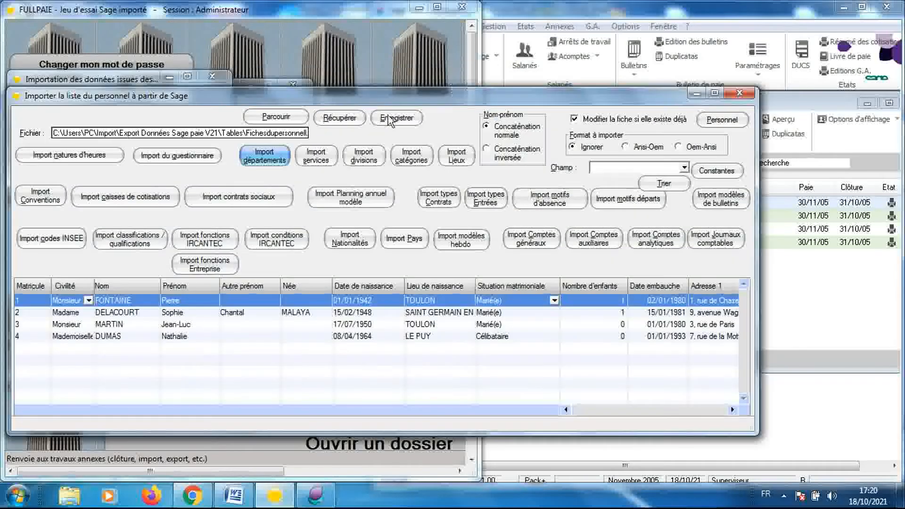
# Open the services import, closing the payroll parameters window without defining any settings
pyautogui.click(302, 159)
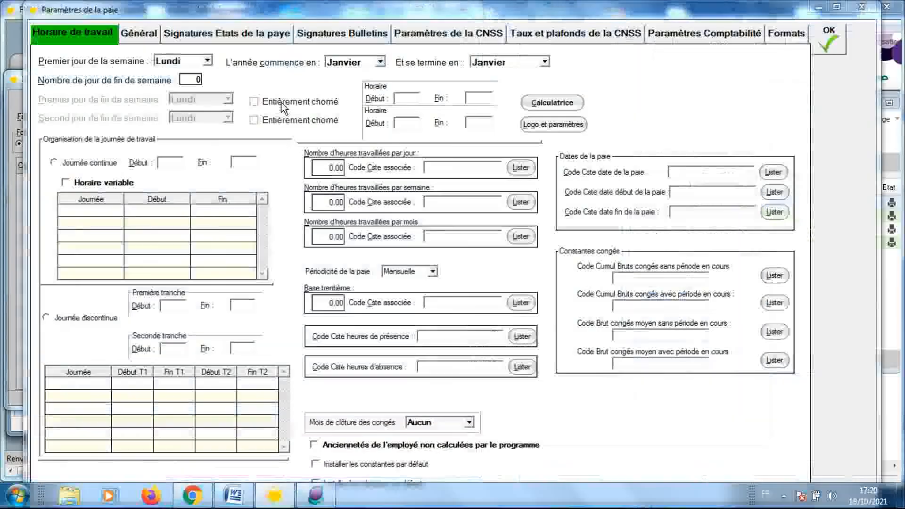
pyautogui.click(861, 10)
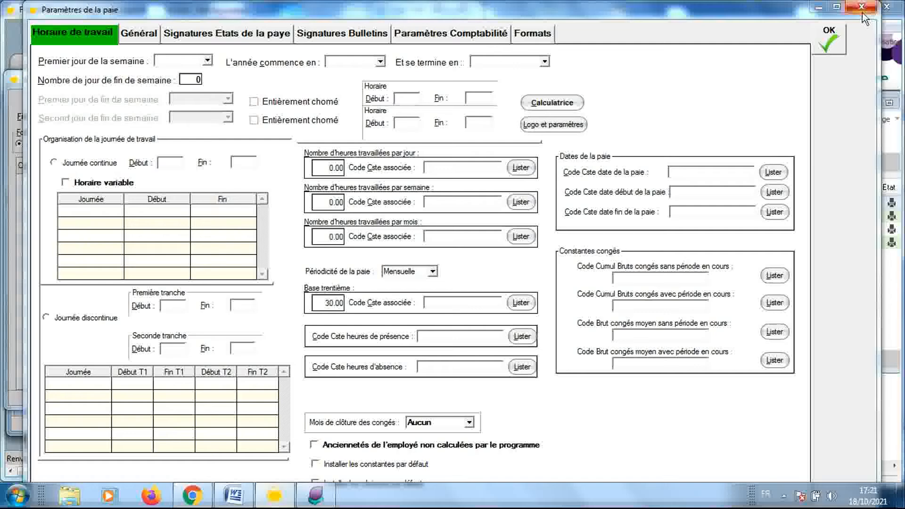
pyautogui.click(862, 13)
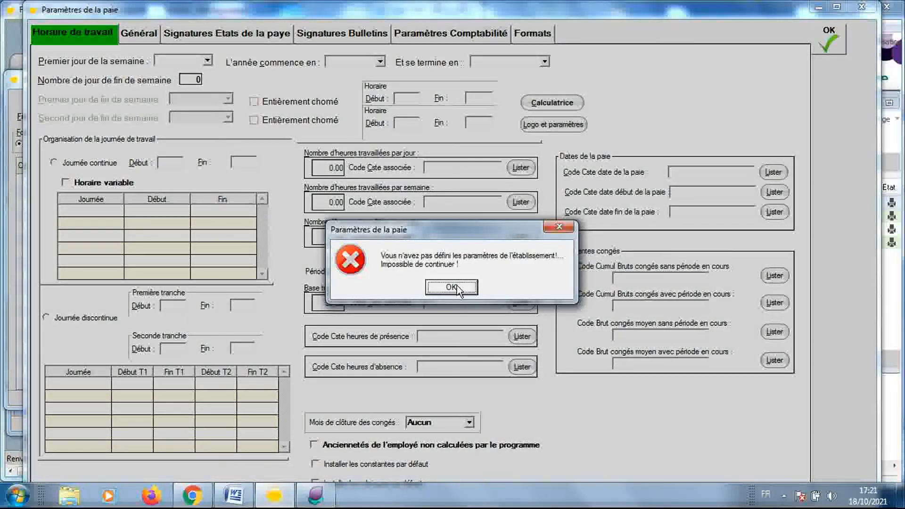
pyautogui.click(451, 287)
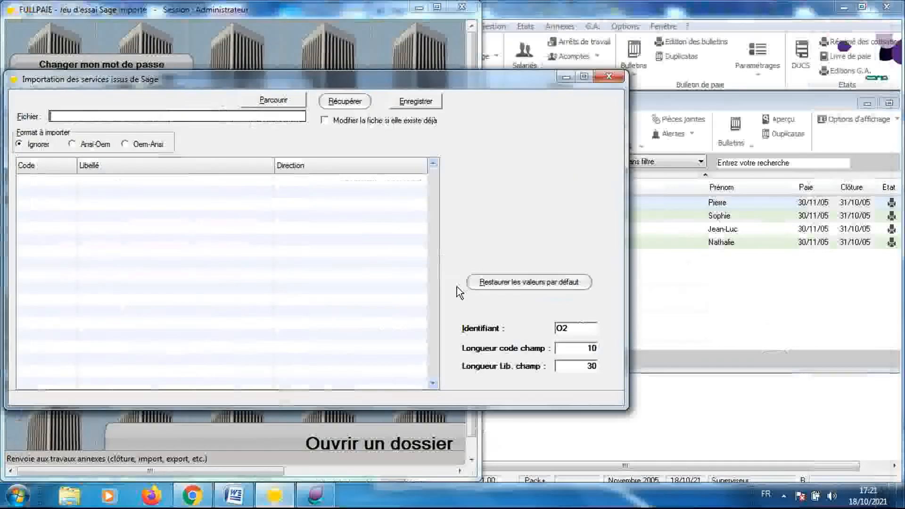
# Retrieve the services from Services.TXT in the Tables folder, save them and close the services import
pyautogui.click(278, 104)
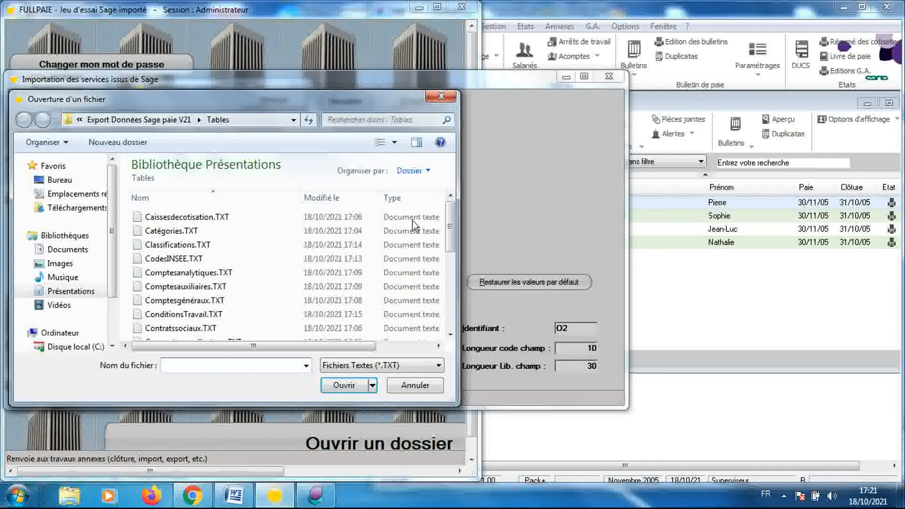
pyautogui.moveTo(450, 230); pyautogui.dragTo(457, 306)
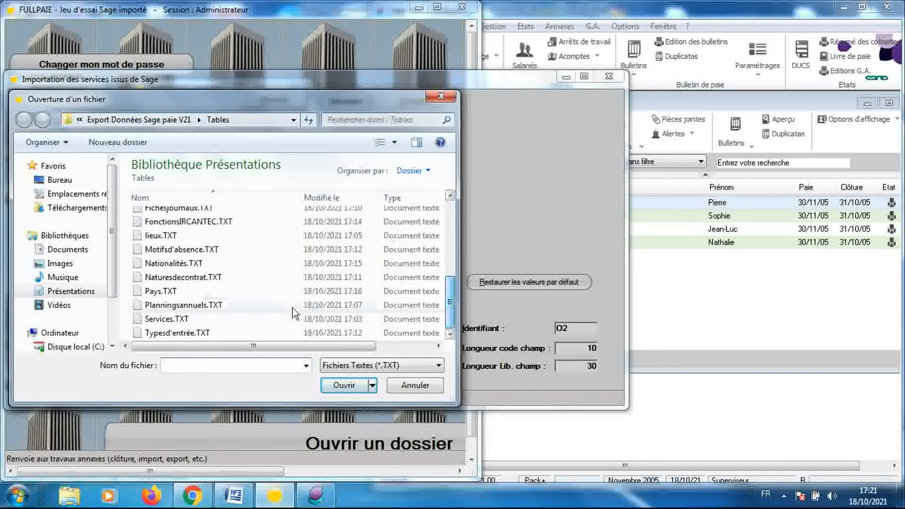
pyautogui.doubleClick(241, 318)
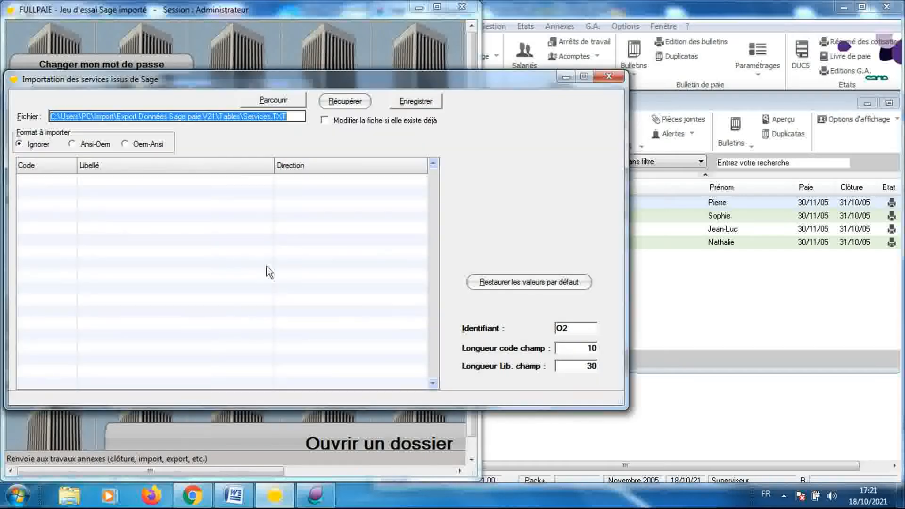
pyautogui.click(346, 102)
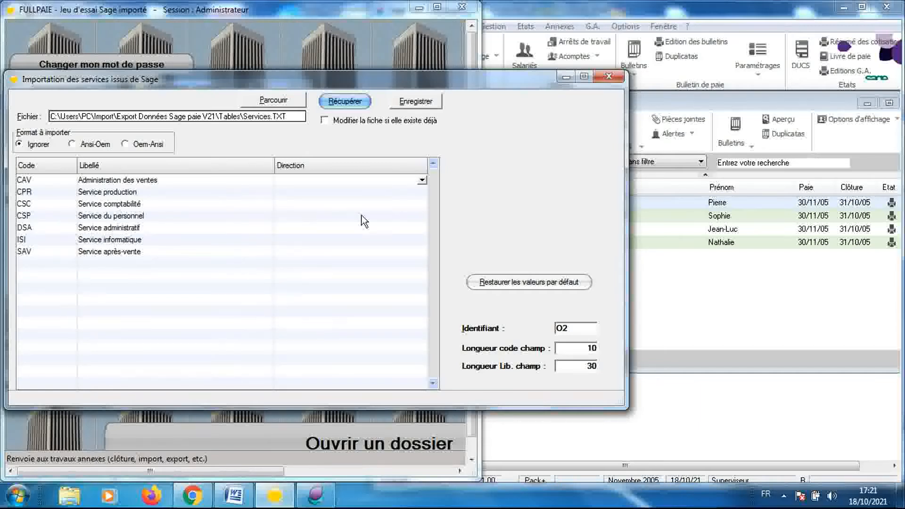
pyautogui.click(419, 102)
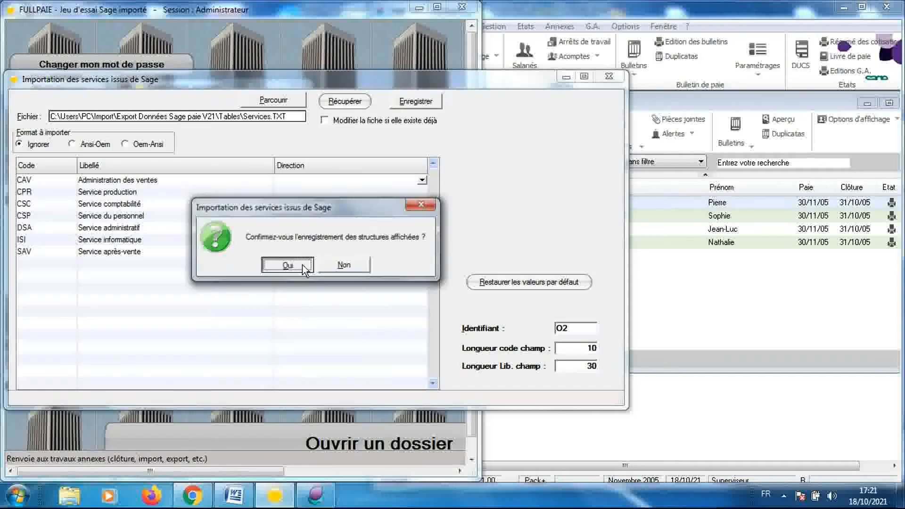
pyautogui.click(304, 265)
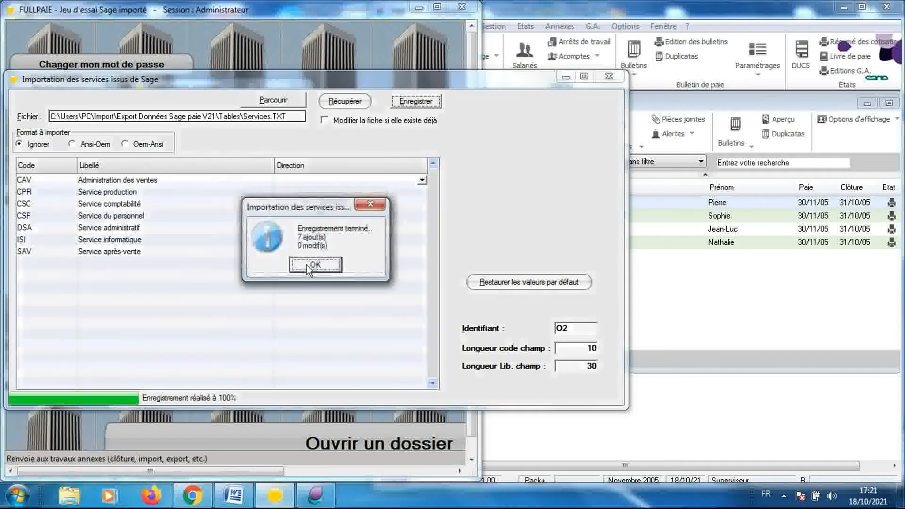
pyautogui.click(309, 263)
pyautogui.click(608, 77)
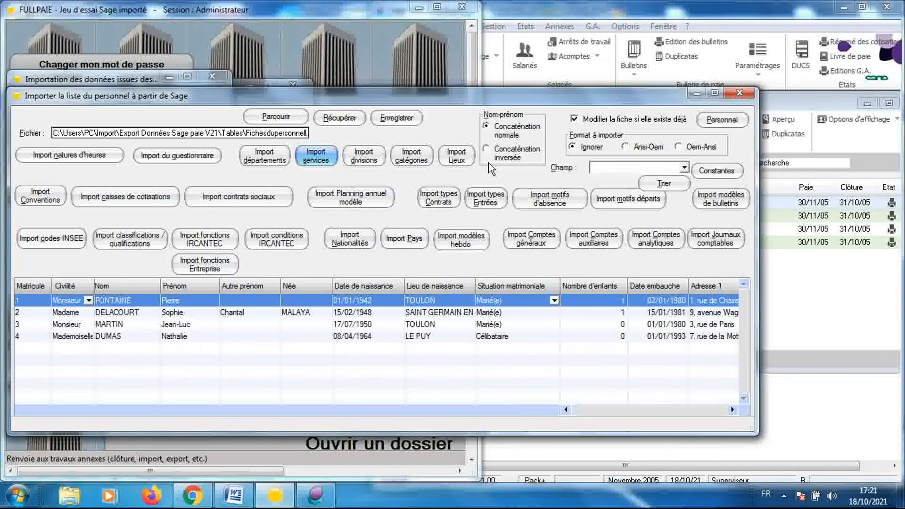
# Import the divisions from Divisions.TXT in the Tables folder, save them and close the divisions import
pyautogui.click(364, 156)
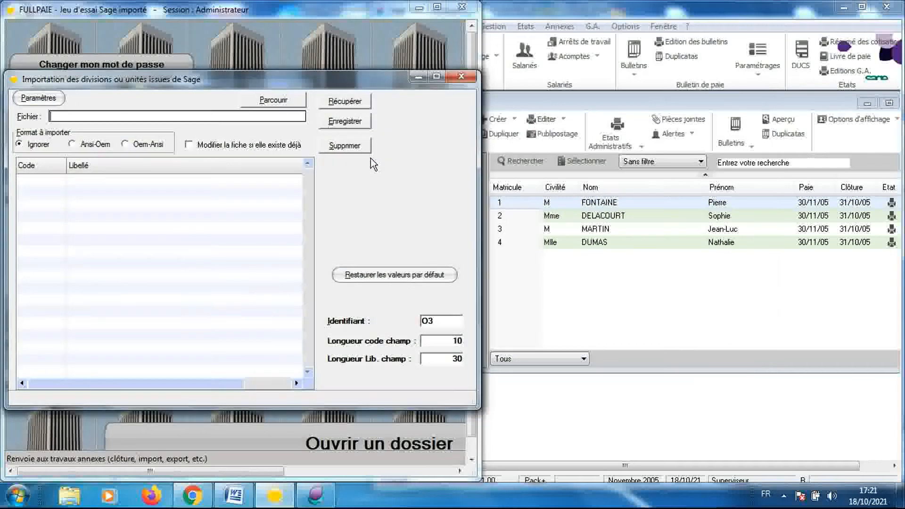
pyautogui.click(286, 105)
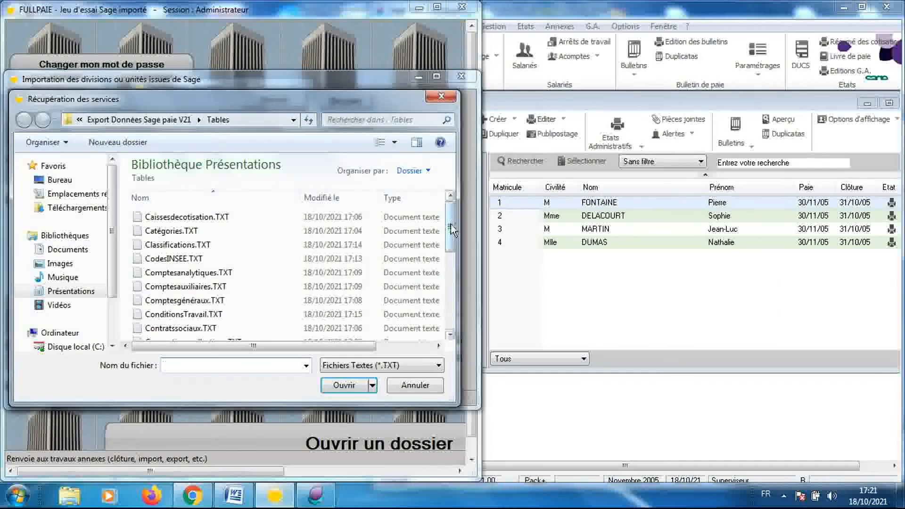
pyautogui.moveTo(452, 229); pyautogui.dragTo(452, 274)
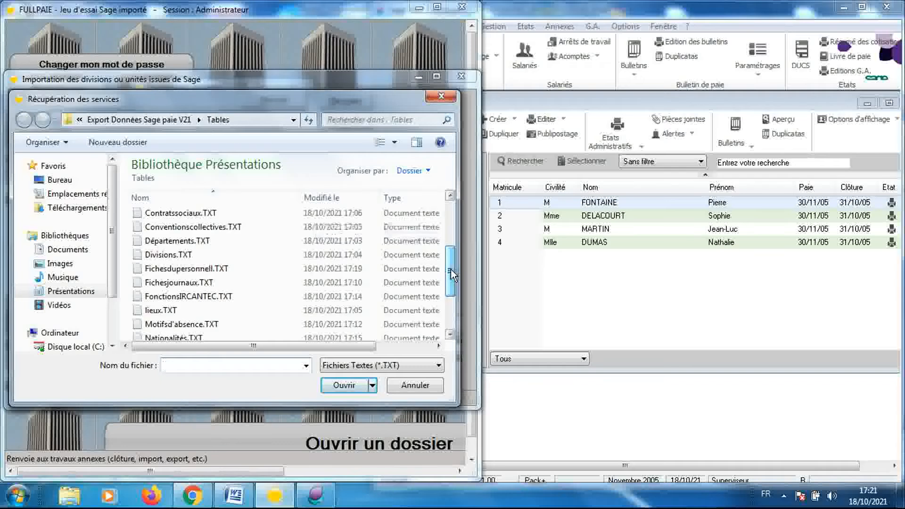
pyautogui.doubleClick(350, 258)
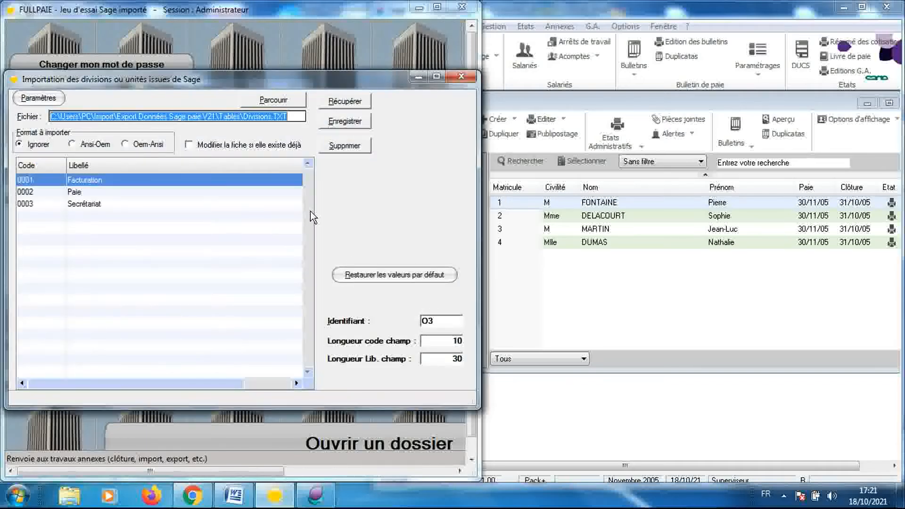
pyautogui.click(339, 125)
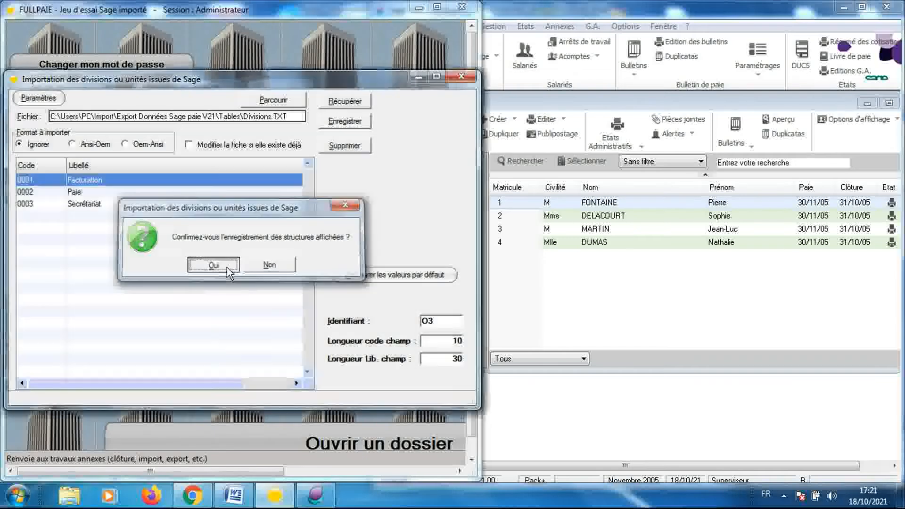
pyautogui.click(227, 265)
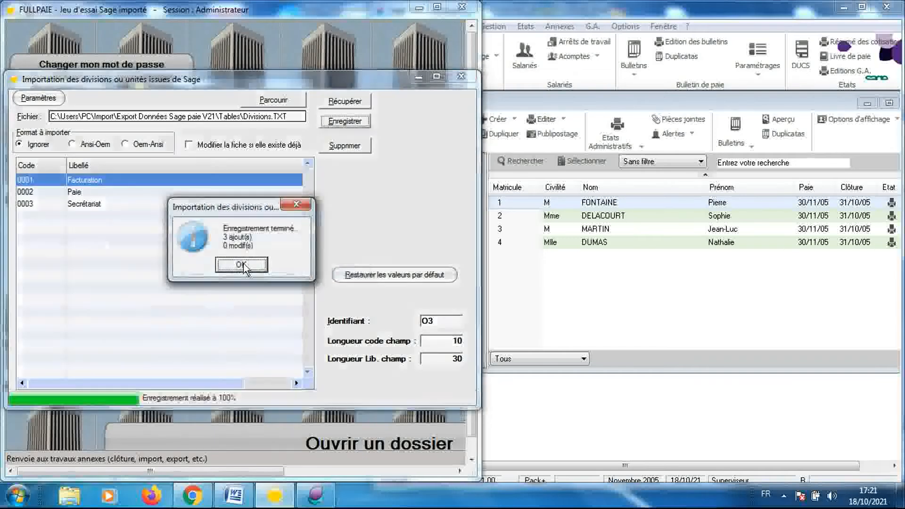
pyautogui.click(253, 262)
pyautogui.click(460, 76)
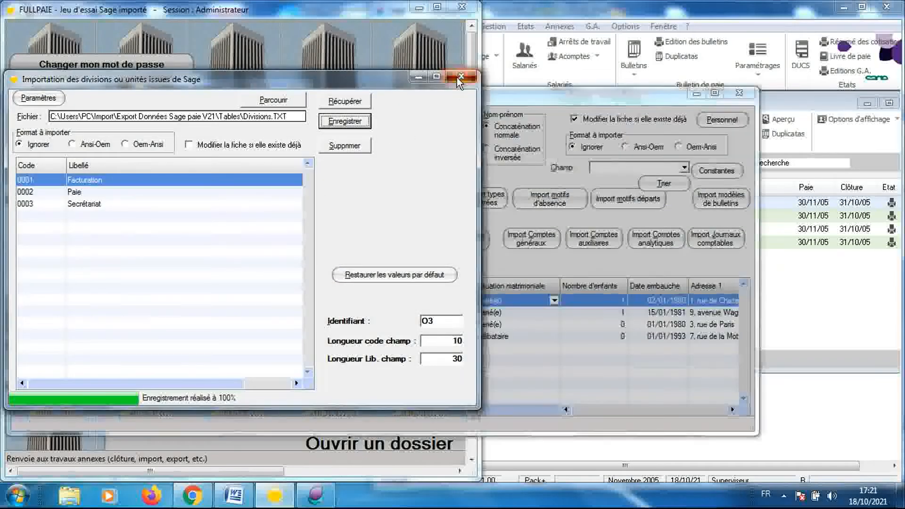
# Import the categories from Catégories.TXT in the Tables folder, save them and close the categories import
pyautogui.click(415, 161)
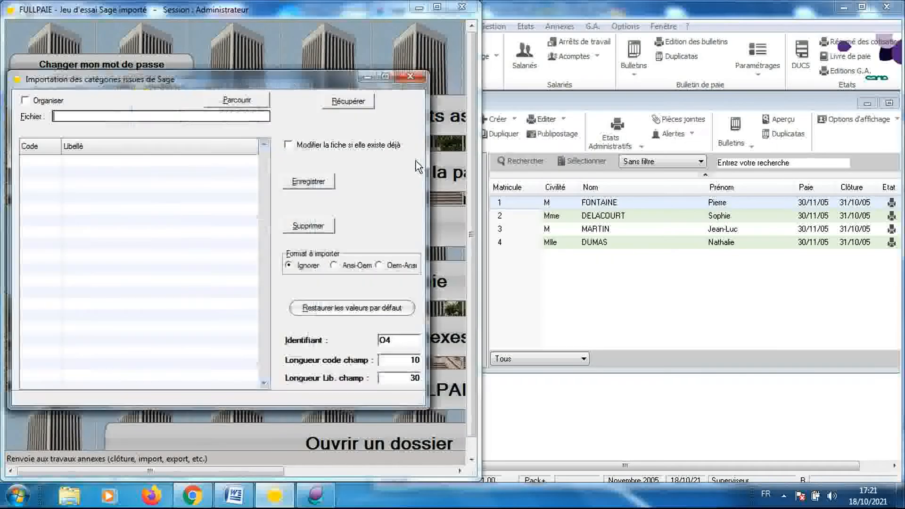
pyautogui.click(237, 100)
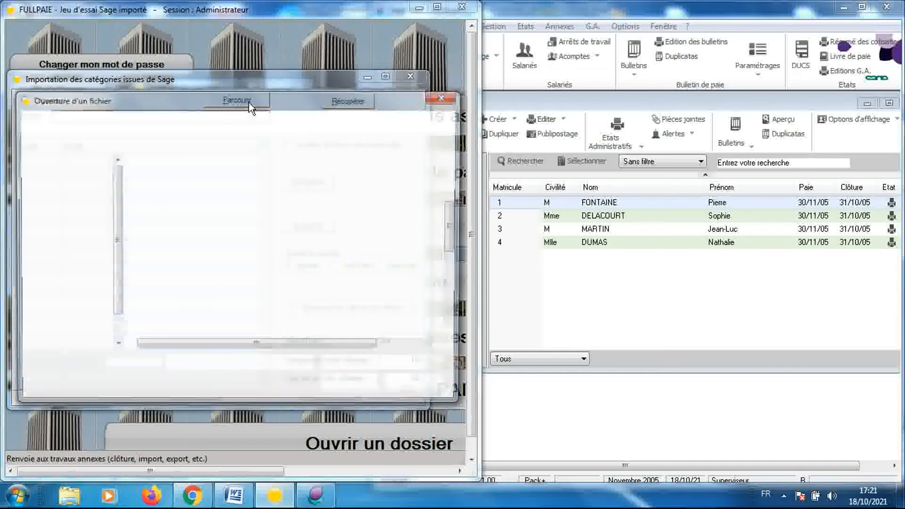
pyautogui.doubleClick(193, 231)
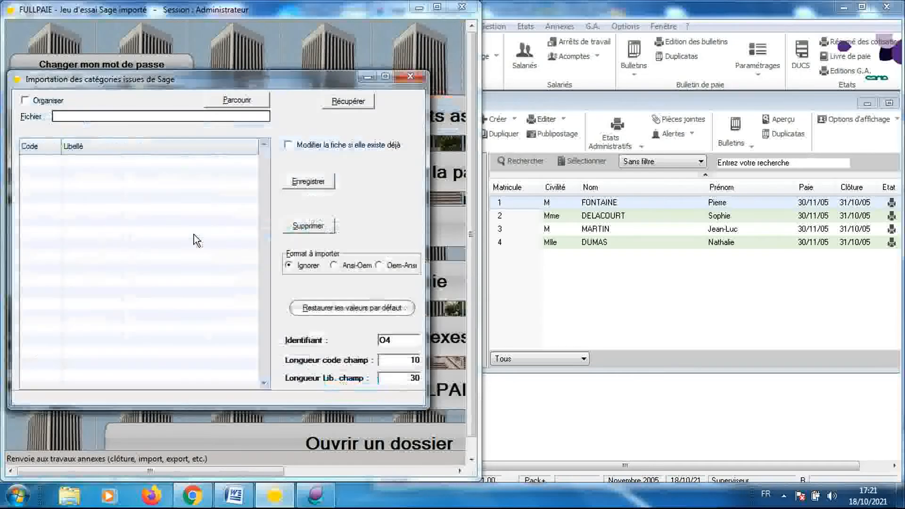
pyautogui.click(324, 185)
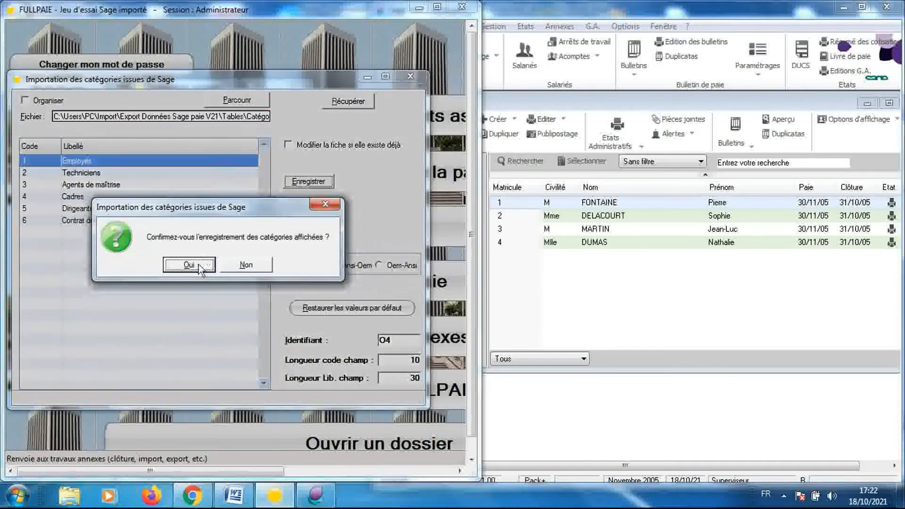
pyautogui.click(189, 265)
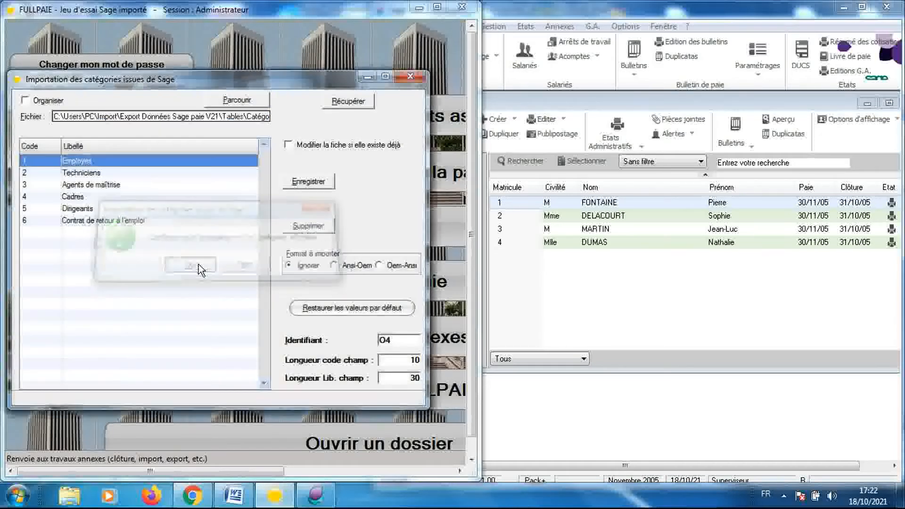
pyautogui.click(206, 266)
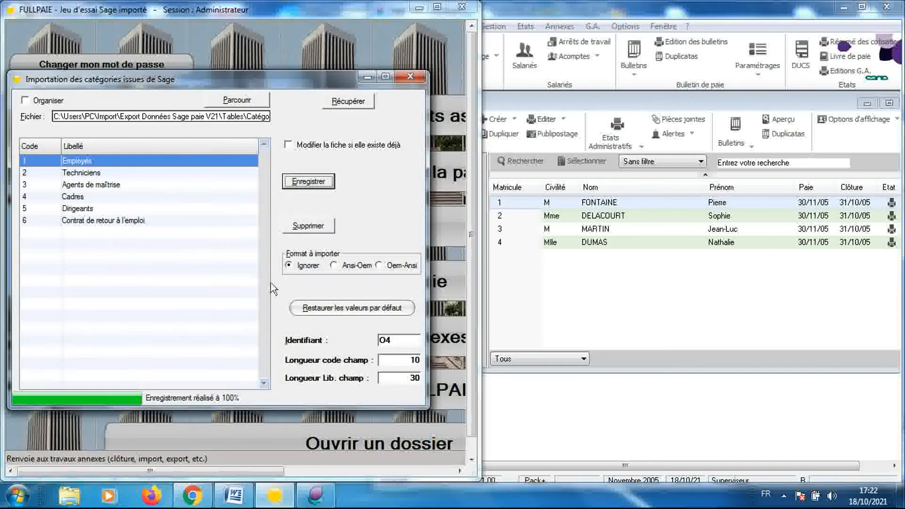
pyautogui.click(408, 77)
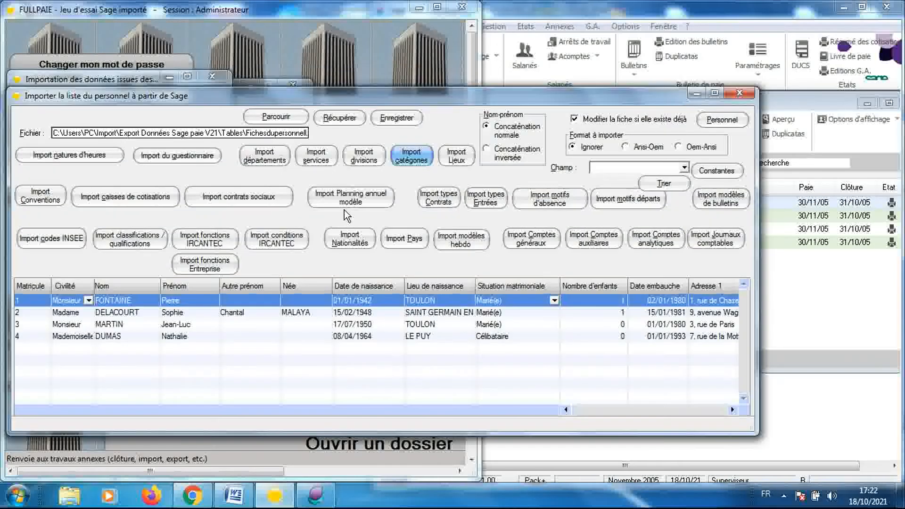
# Import the workplaces from lieux.TXT in the Tables folder, save them and close the workplaces import
pyautogui.click(456, 162)
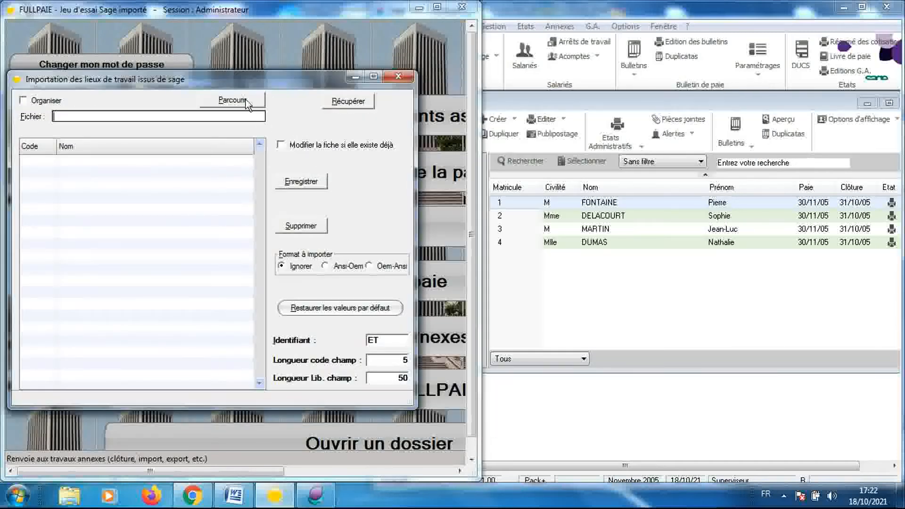
pyautogui.click(245, 100)
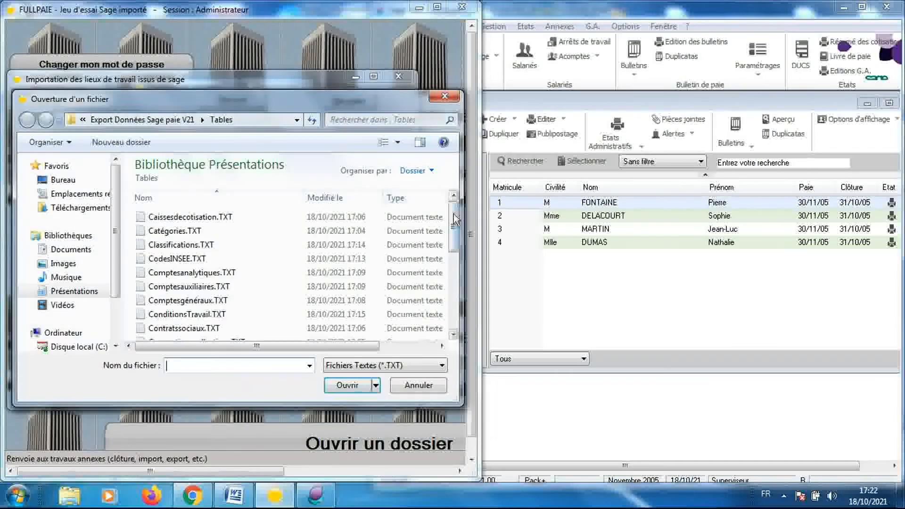
pyautogui.moveTo(454, 215); pyautogui.dragTo(459, 266)
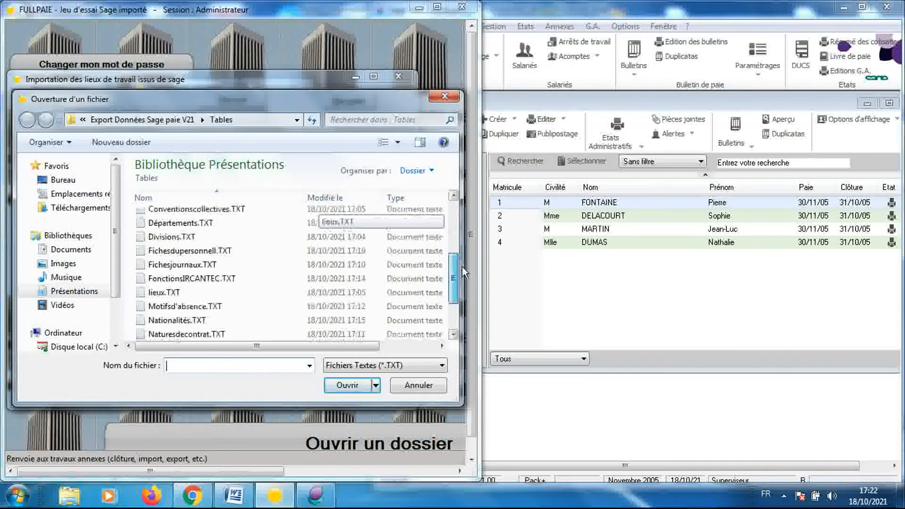
pyautogui.doubleClick(360, 292)
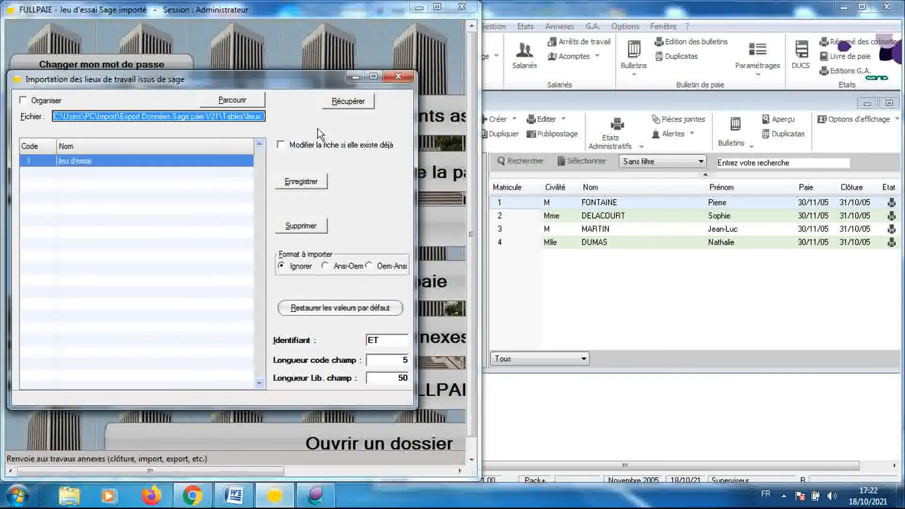
pyautogui.click(304, 183)
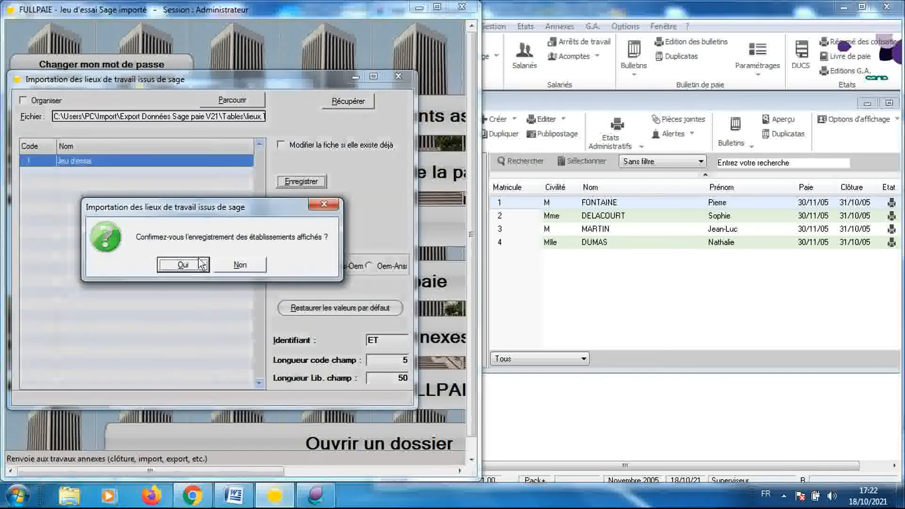
pyautogui.click(198, 264)
pyautogui.click(190, 264)
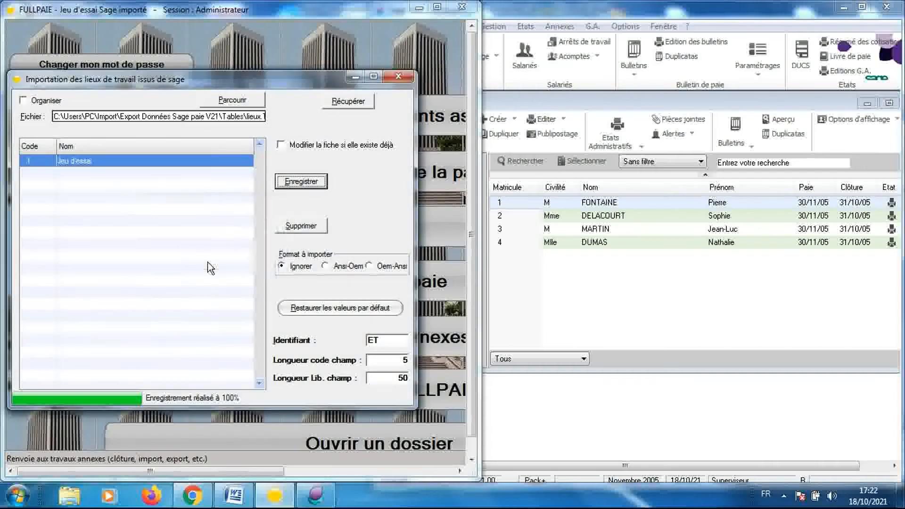
pyautogui.click(394, 79)
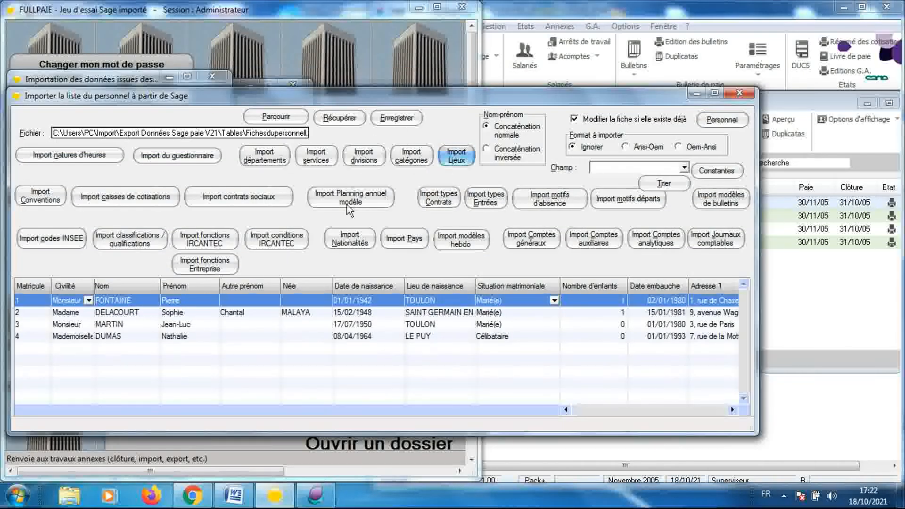
# Import the collective agreements from Conventionscollectives.TXT in the Tables folder, save them and close the agreements import
pyautogui.click(40, 202)
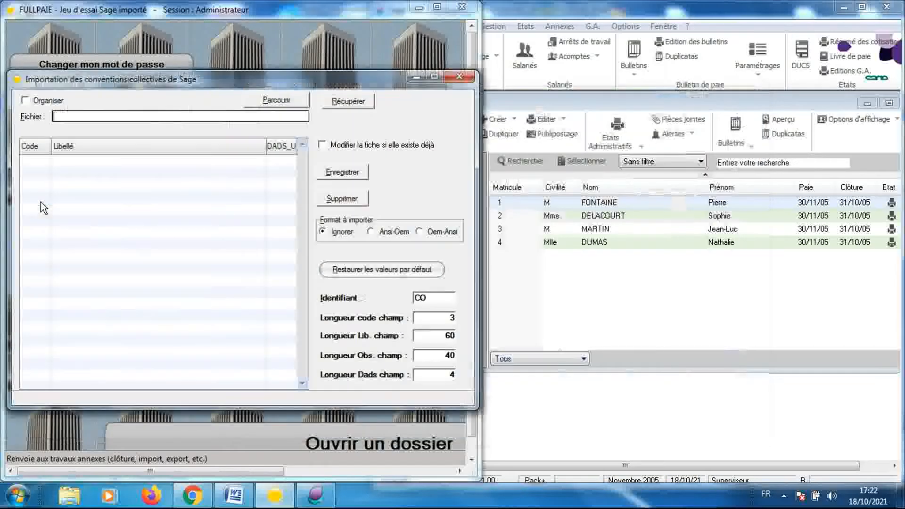
pyautogui.click(265, 102)
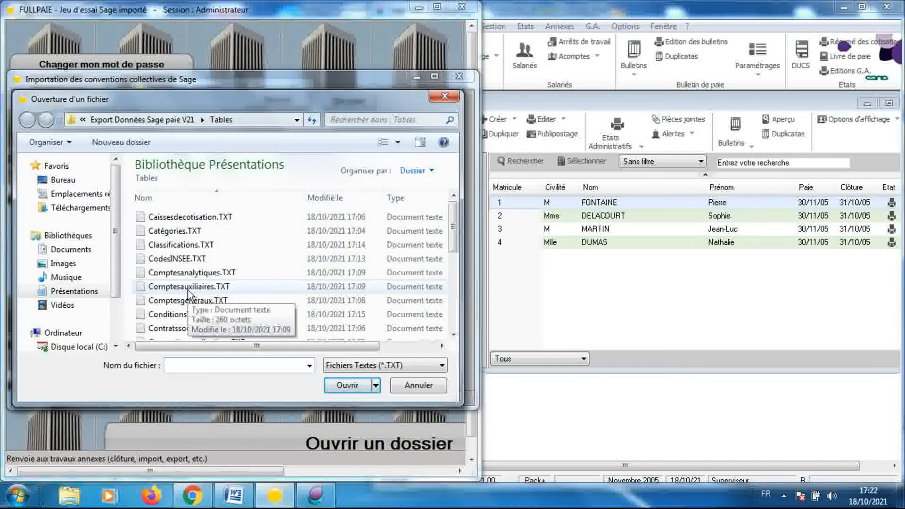
pyautogui.click(453, 336)
pyautogui.click(454, 335)
pyautogui.click(453, 335)
pyautogui.click(453, 335)
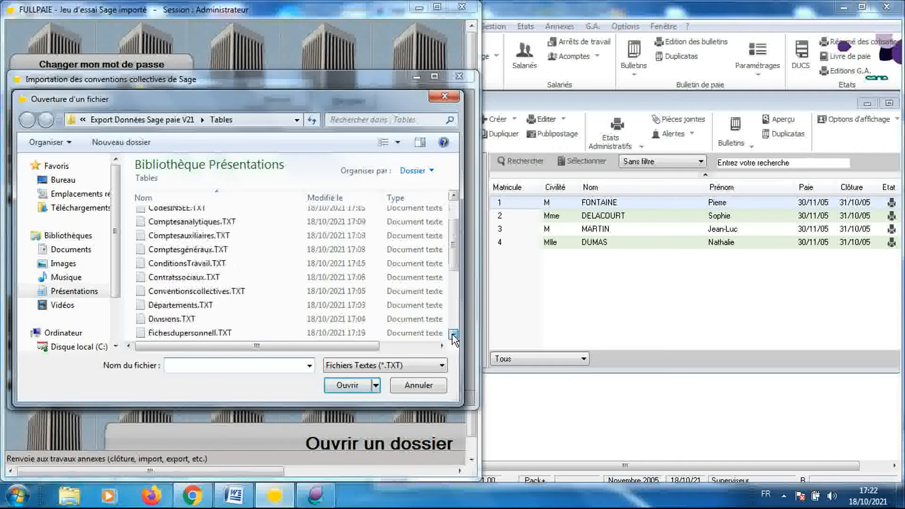
pyautogui.click(277, 291)
pyautogui.doubleClick(277, 292)
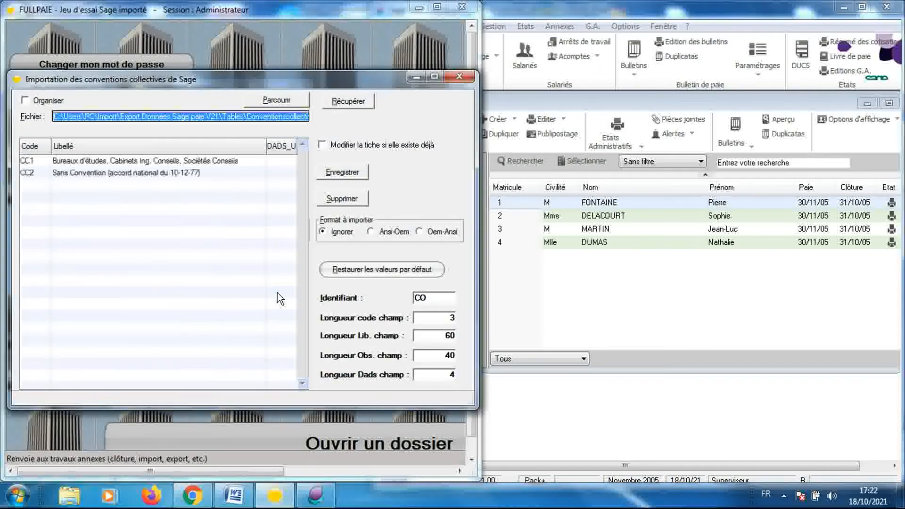
pyautogui.click(332, 173)
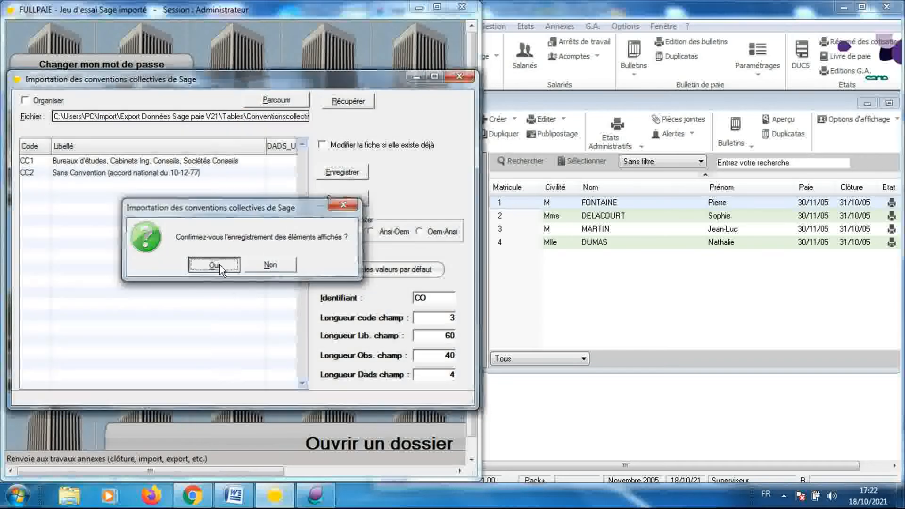
pyautogui.click(219, 265)
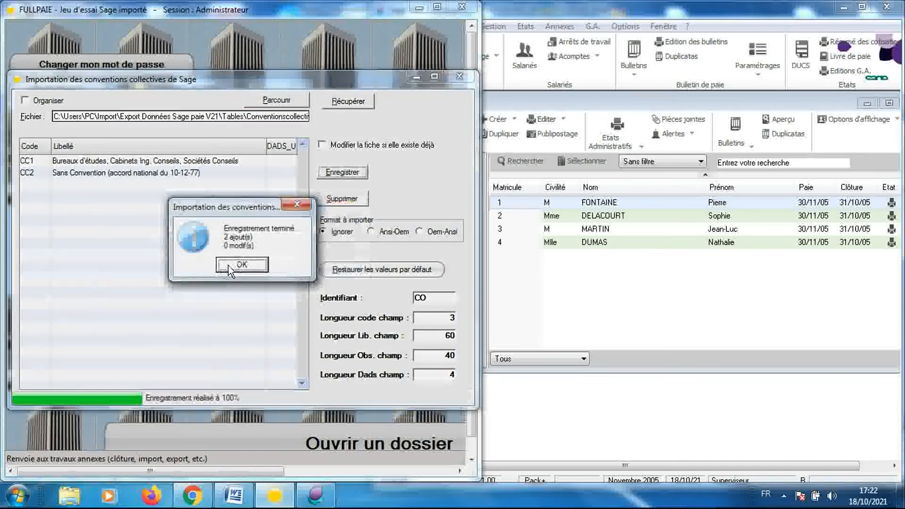
pyautogui.click(228, 265)
pyautogui.click(456, 78)
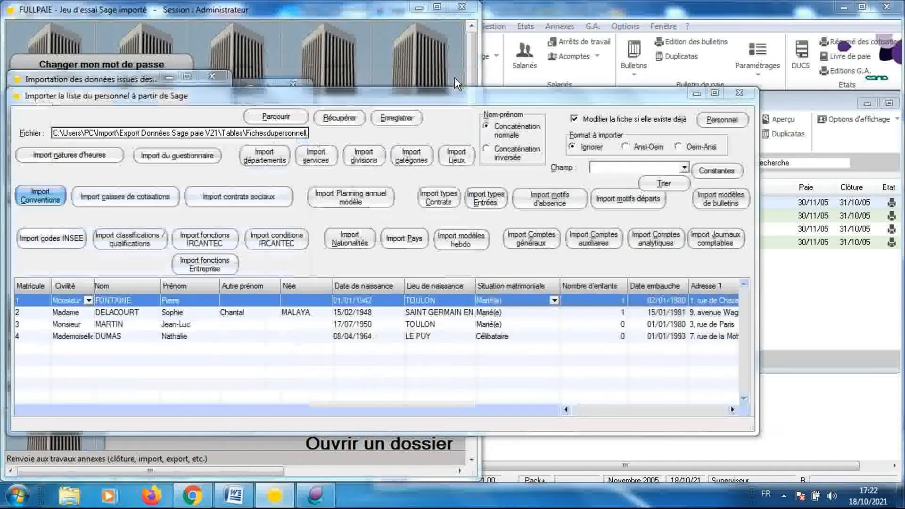
# Import the contribution funds from Caissesdecotisation.TXT in the Tables folder, save them and close the funds import
pyautogui.click(164, 200)
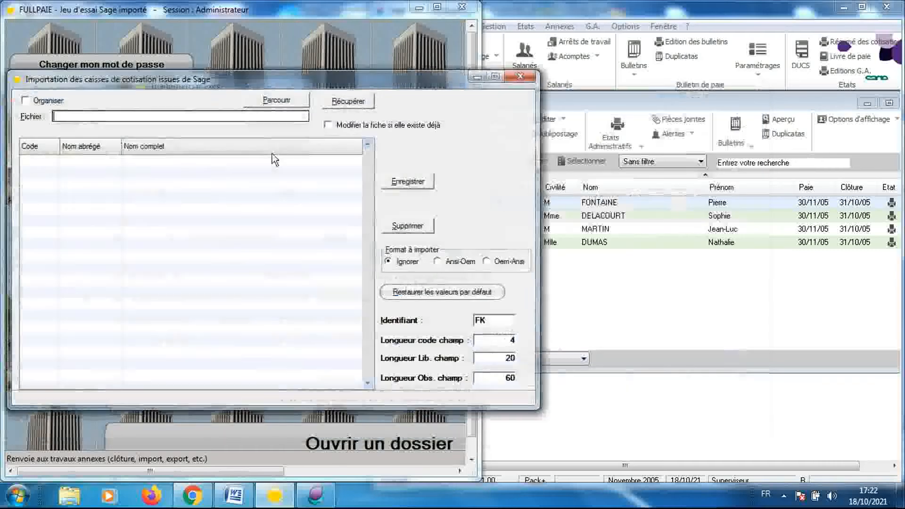
pyautogui.click(280, 101)
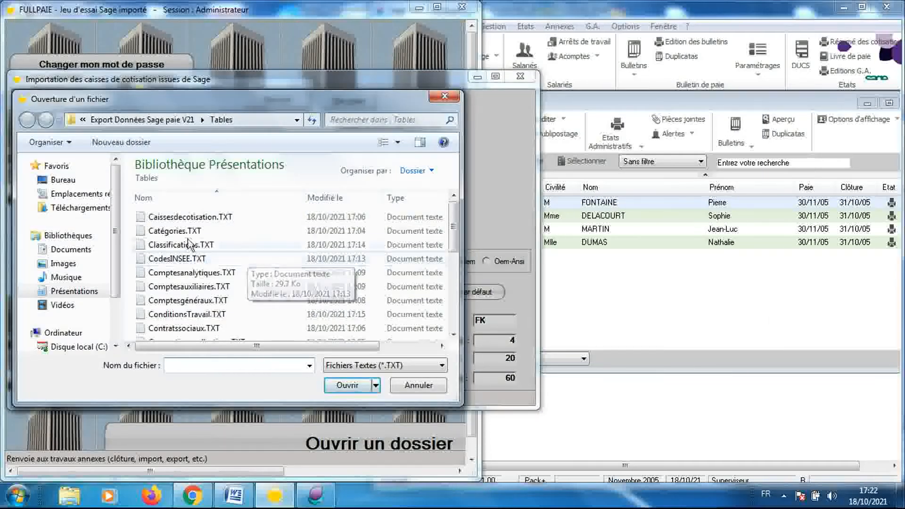
pyautogui.doubleClick(200, 219)
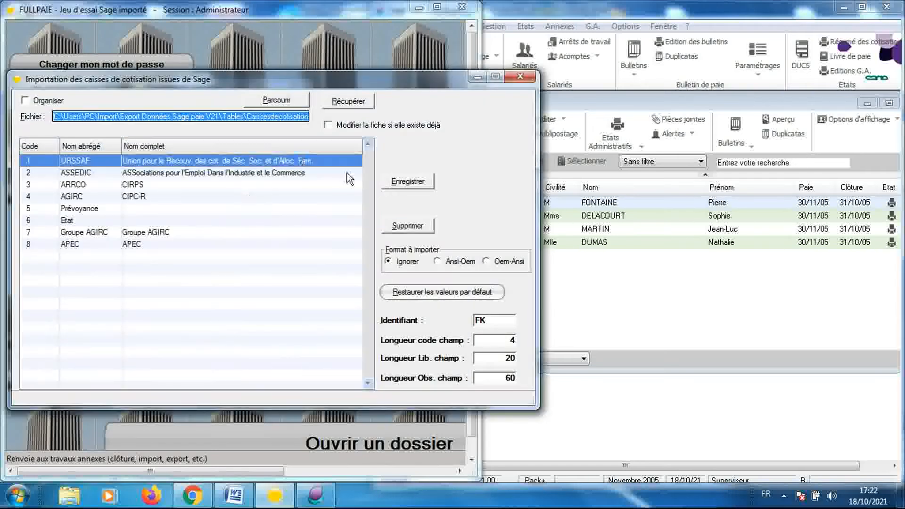
pyautogui.click(409, 187)
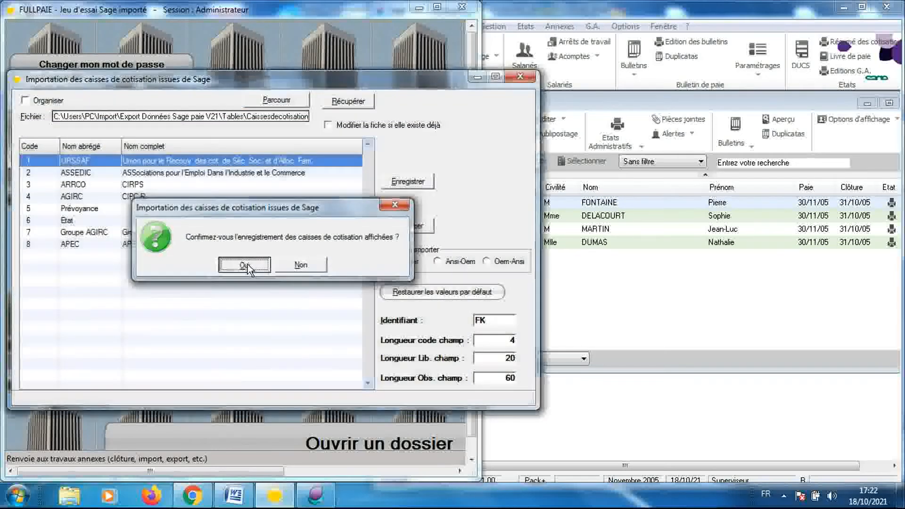
pyautogui.click(245, 266)
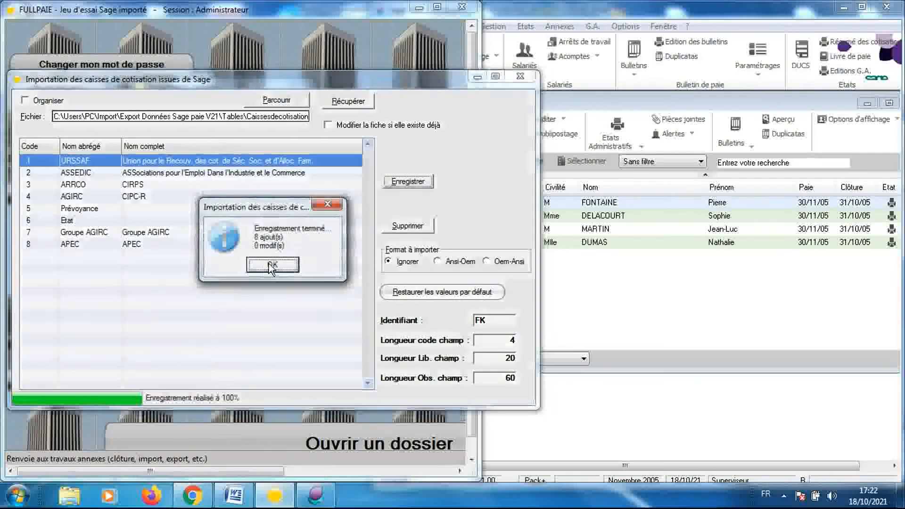
pyautogui.click(283, 265)
pyautogui.click(520, 76)
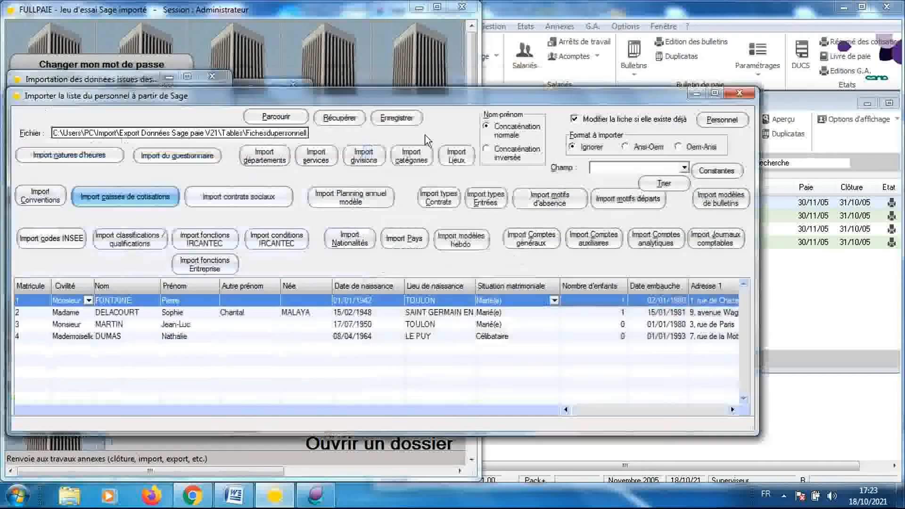
# Import the social contracts from Contratssociaux.TXT in the Tables folder, save them and close the social contracts import
pyautogui.click(264, 195)
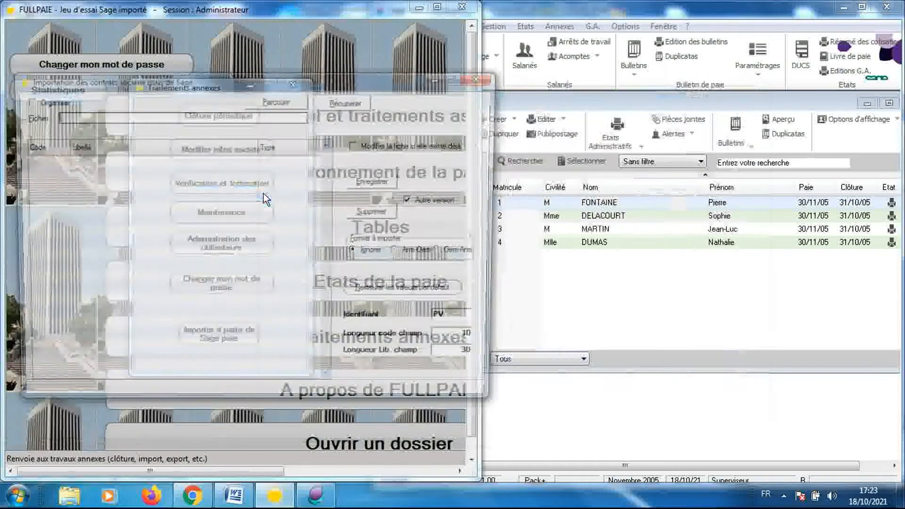
pyautogui.click(285, 107)
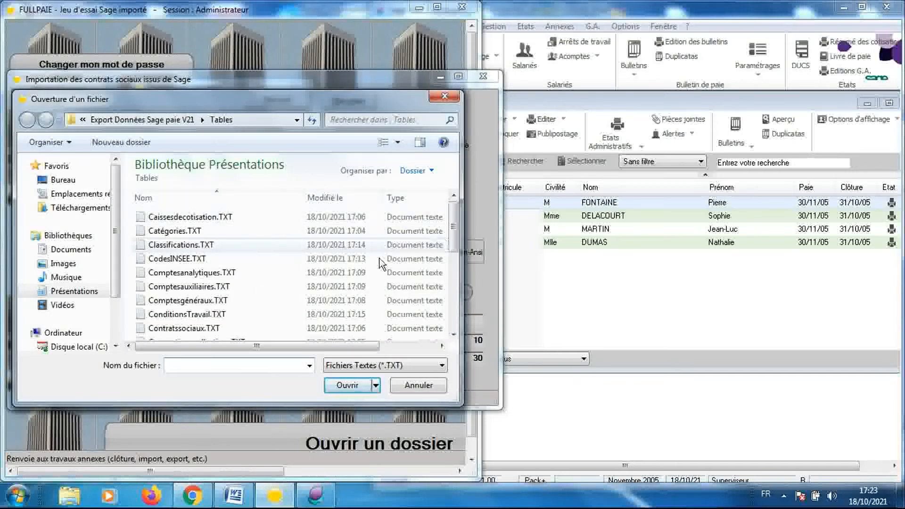
pyautogui.doubleClick(215, 331)
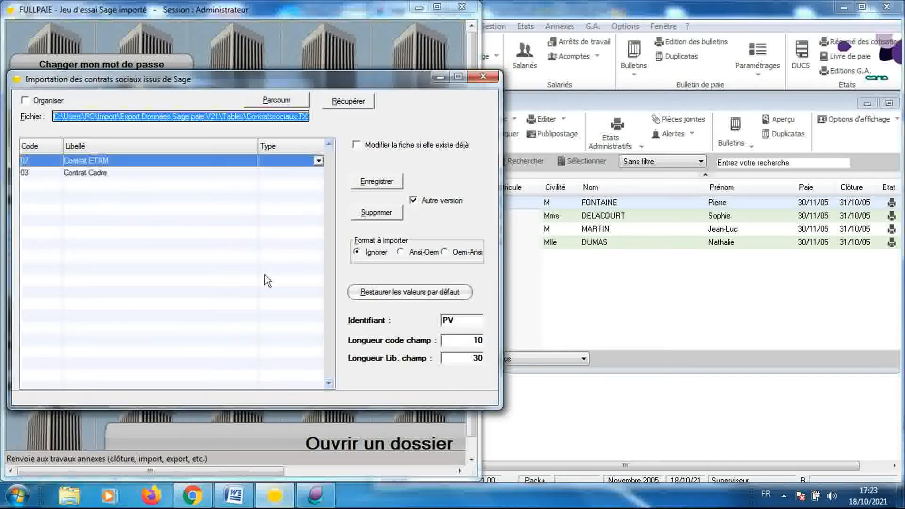
pyautogui.click(371, 183)
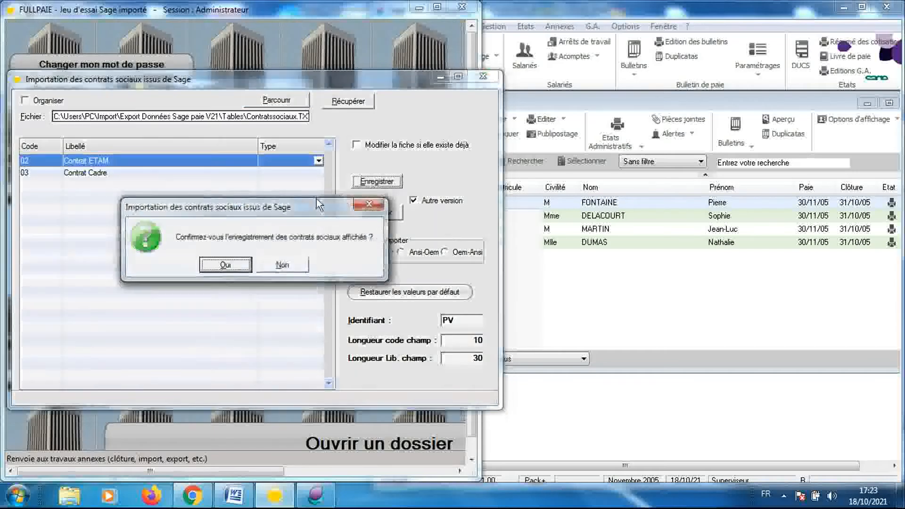
pyautogui.click(227, 264)
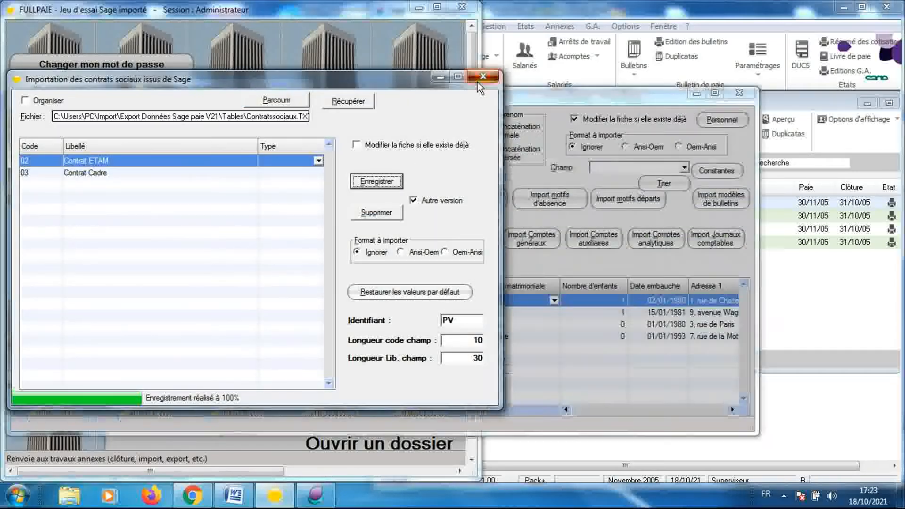
pyautogui.click(481, 77)
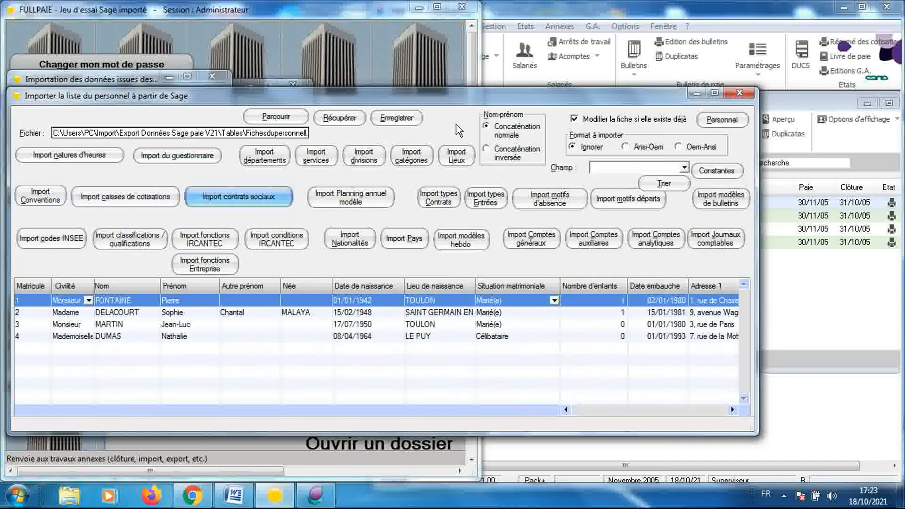
# Import the model annual schedules from Planningsannuels.TXT in the Tables folder, save them and close the schedules import
pyautogui.click(370, 191)
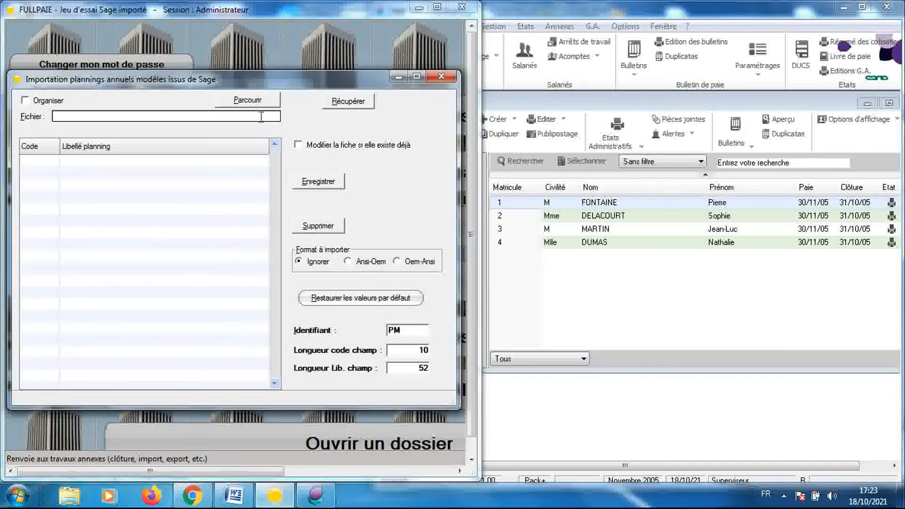
pyautogui.click(257, 105)
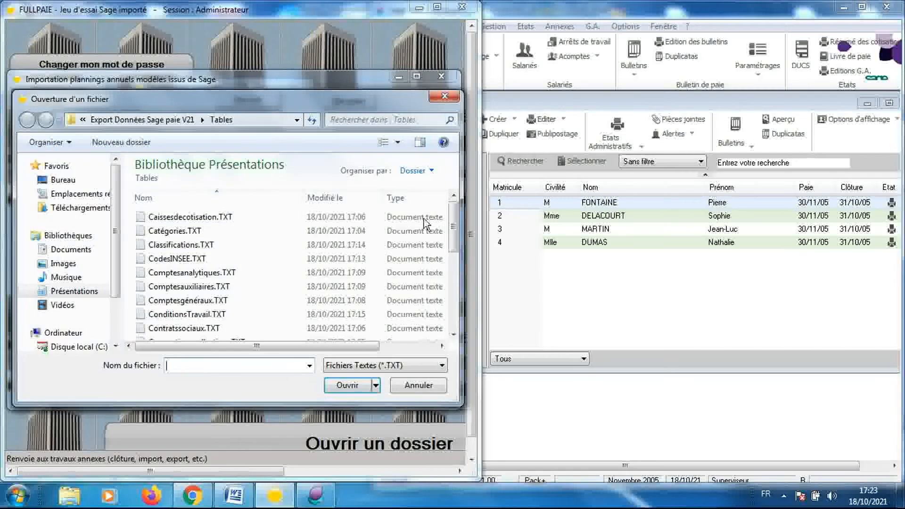
pyautogui.moveTo(454, 231); pyautogui.dragTo(461, 313)
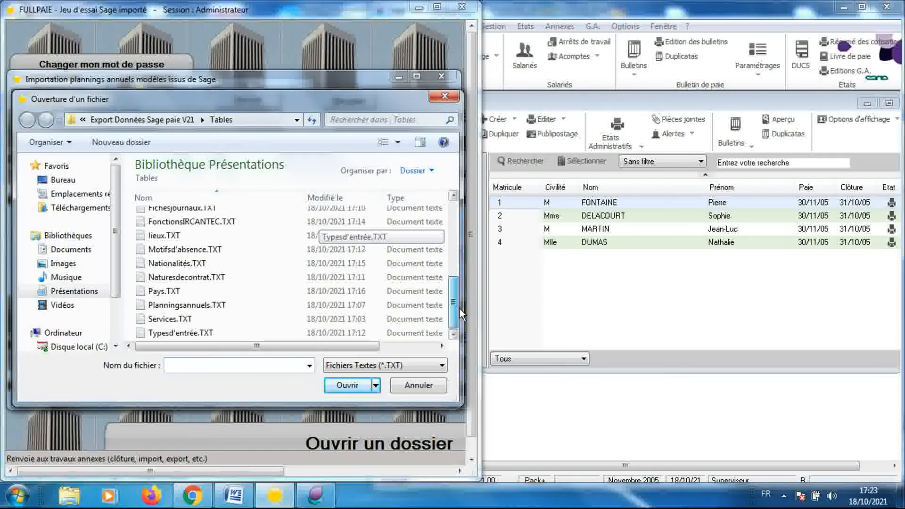
pyautogui.doubleClick(394, 304)
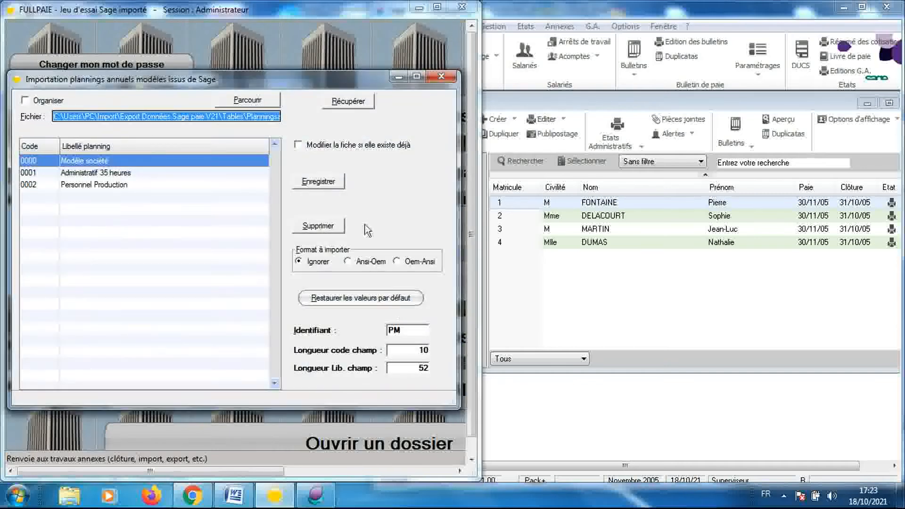
pyautogui.click(331, 185)
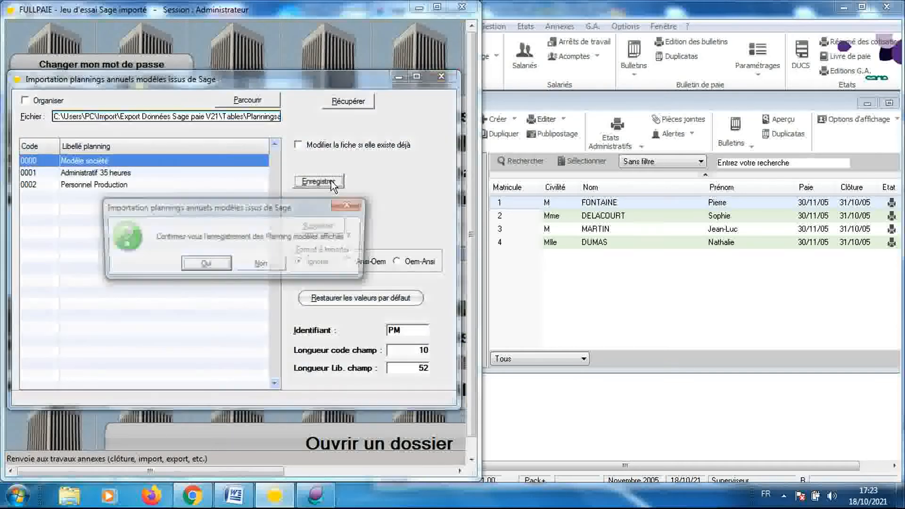
pyautogui.click(214, 265)
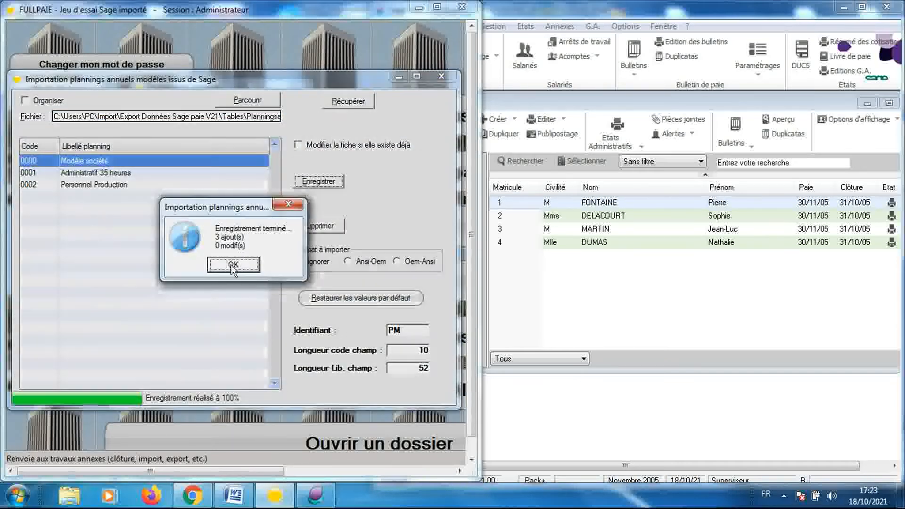
pyautogui.click(232, 265)
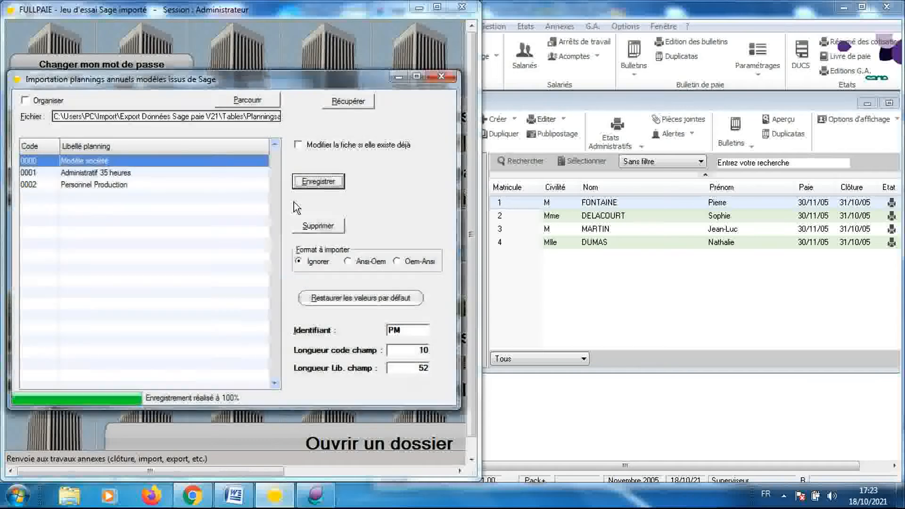
pyautogui.click(446, 76)
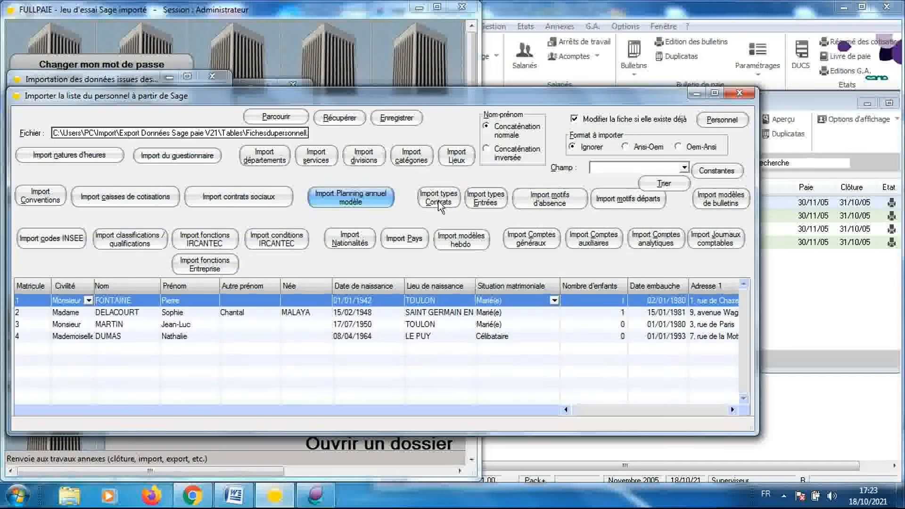
# Start the contract types import and load Naturesdecontrat.TXT from the Tables folder
pyautogui.click(438, 202)
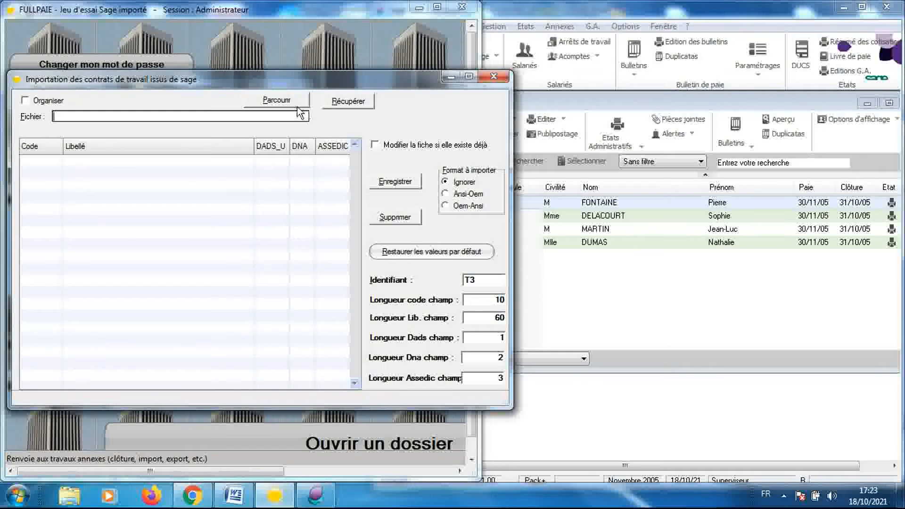
pyautogui.click(297, 107)
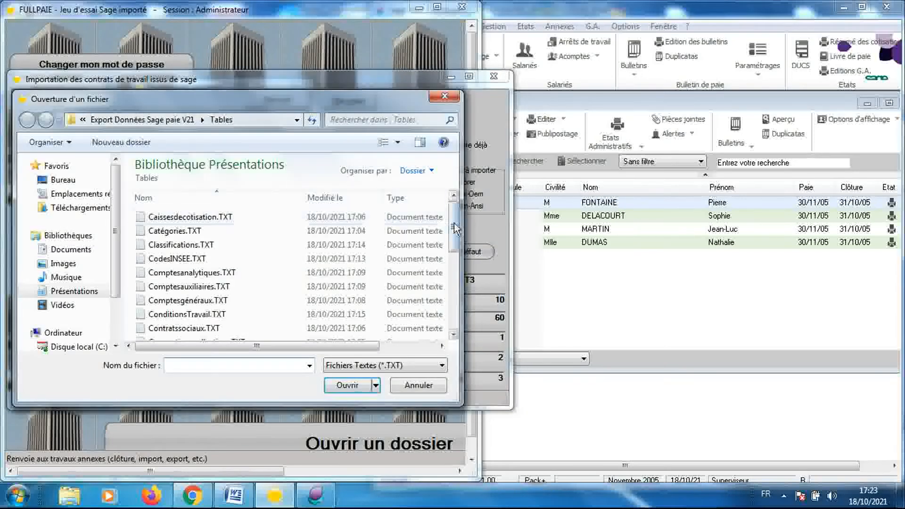
pyautogui.moveTo(455, 230); pyautogui.dragTo(463, 310)
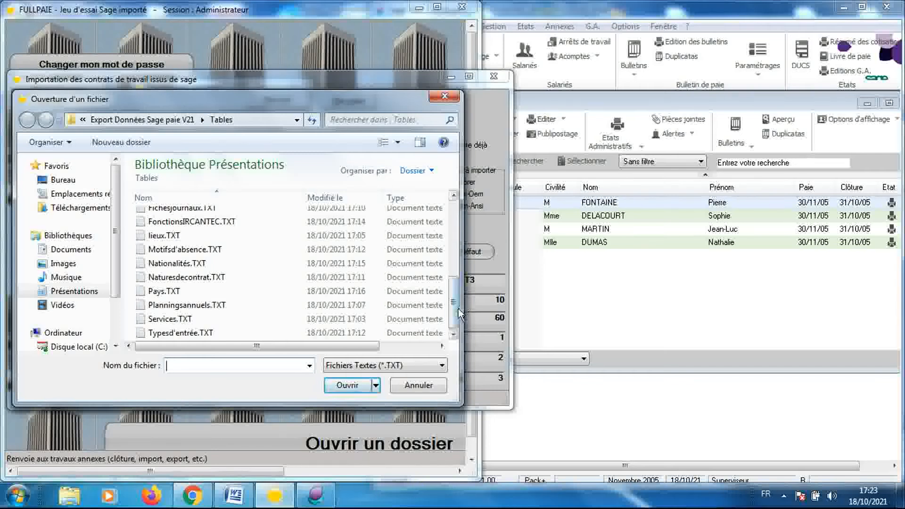
pyautogui.doubleClick(326, 277)
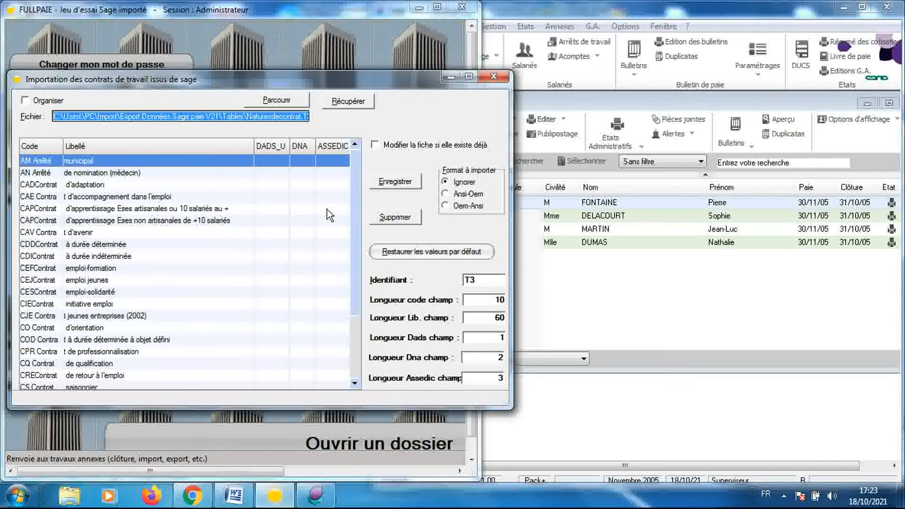
# Set the code field length to 3 and retrieve the contract types again so codes and labels split correctly
pyautogui.click(486, 300)
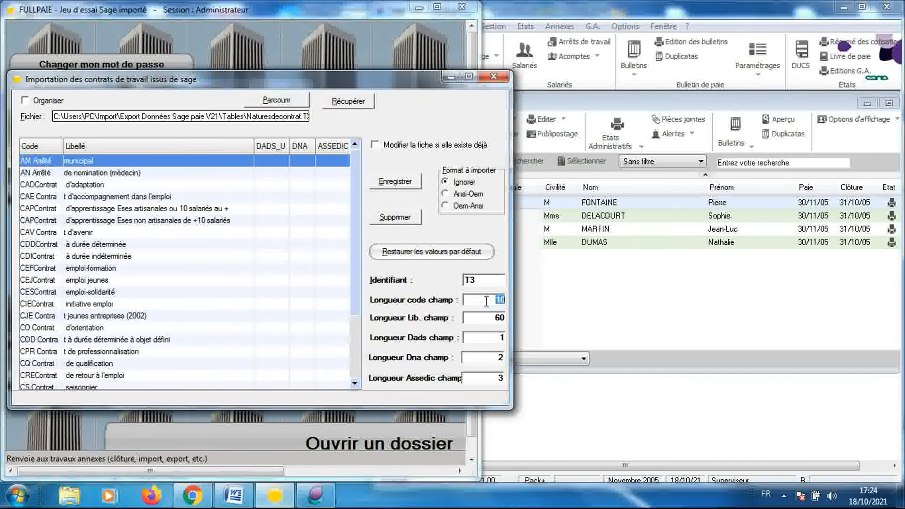
pyautogui.write('3')
pyautogui.click(345, 102)
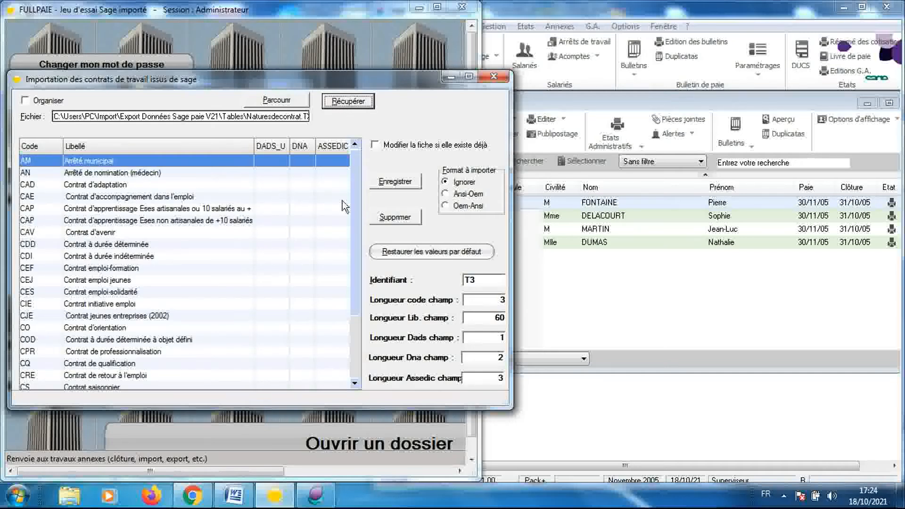
# Check the retrieved contract types and save them all to the payroll file
pyautogui.moveTo(352, 197); pyautogui.dragTo(354, 152)
pyautogui.click(396, 182)
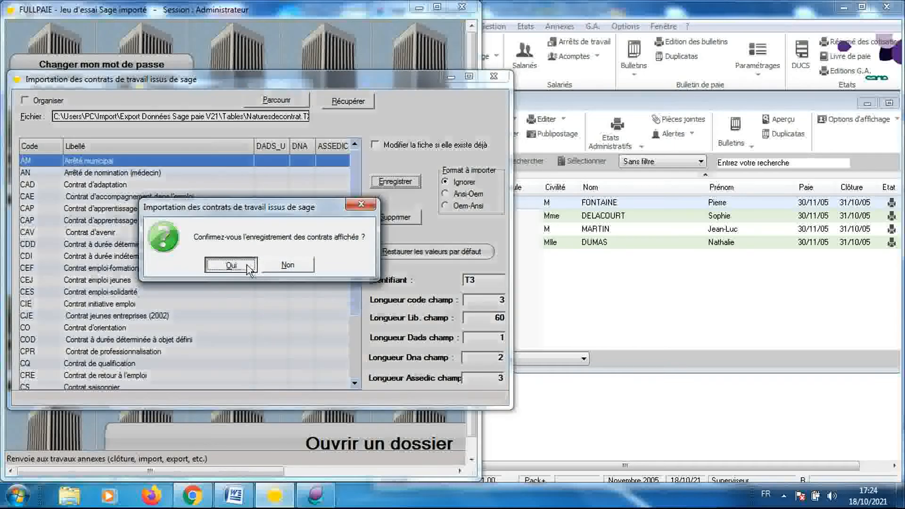
pyautogui.click(249, 267)
pyautogui.click(259, 267)
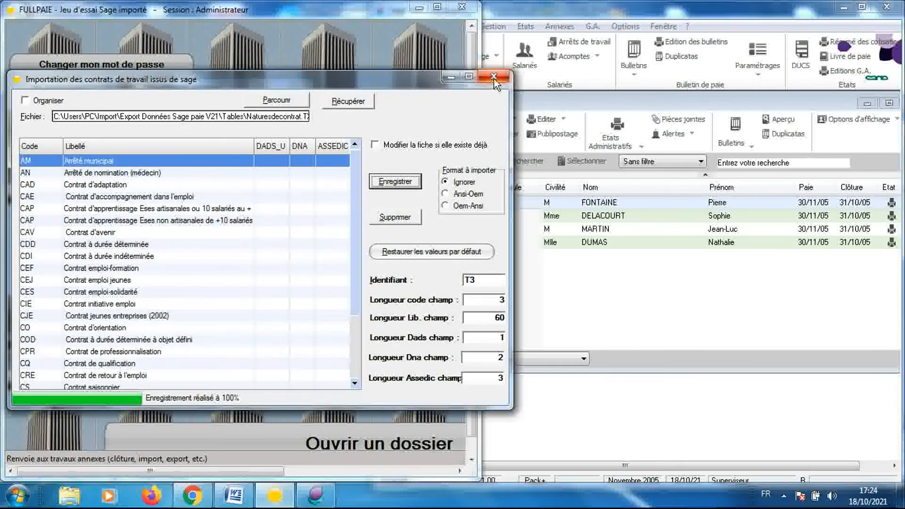
# Close the contract types import, start the entry types import and load Typesd'entrée.TXT from the Tables folder
pyautogui.click(494, 78)
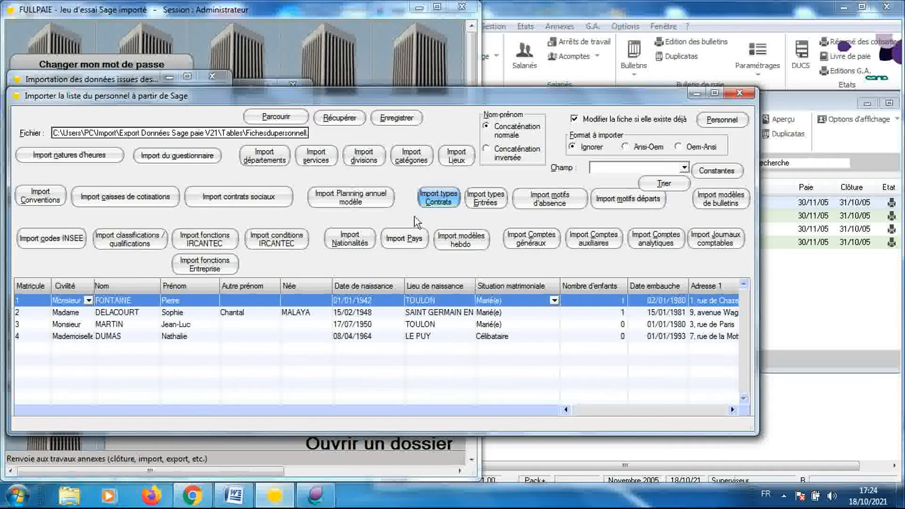
pyautogui.click(485, 200)
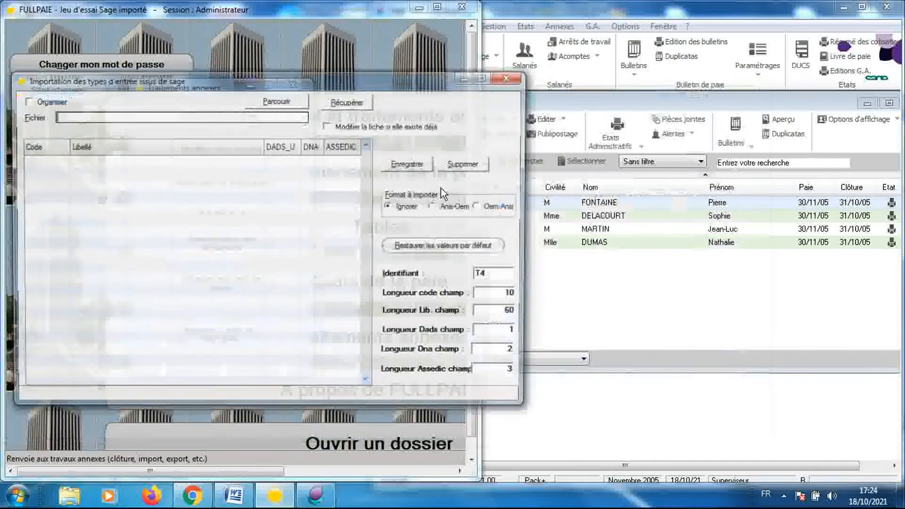
pyautogui.click(295, 109)
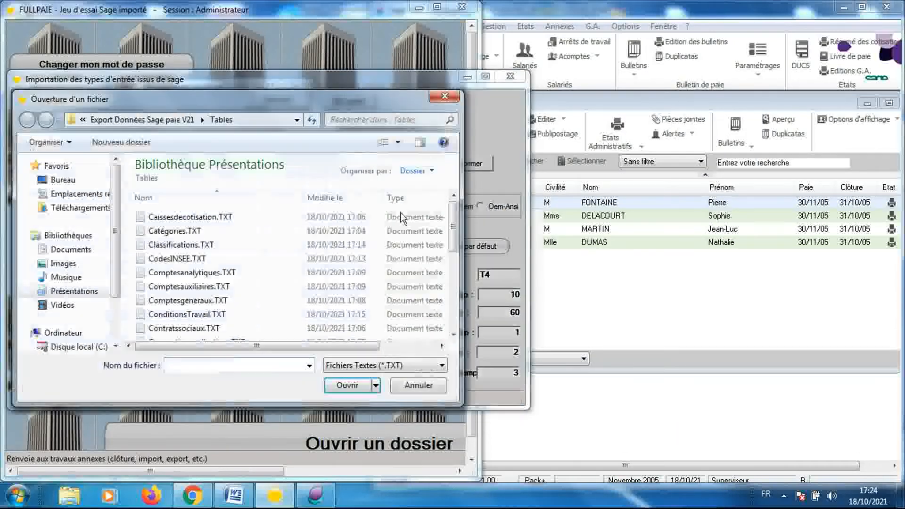
pyautogui.moveTo(454, 228); pyautogui.dragTo(454, 304)
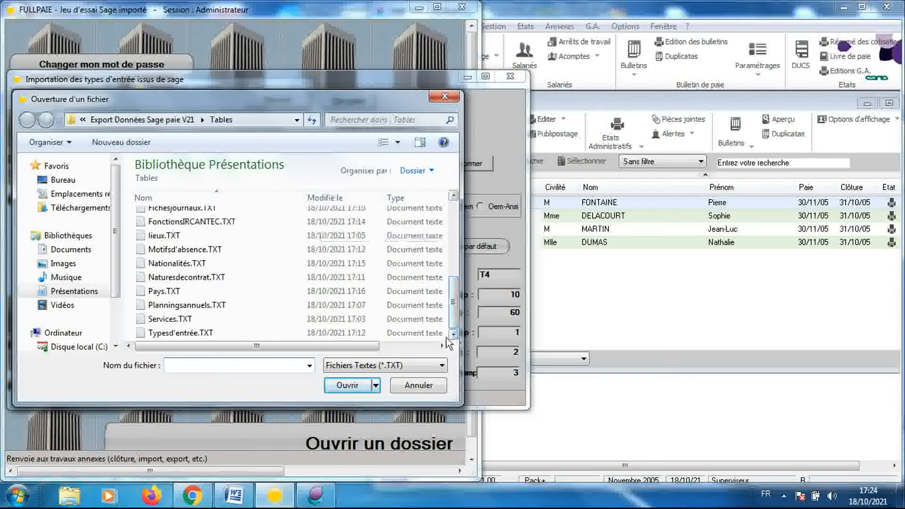
pyautogui.doubleClick(338, 332)
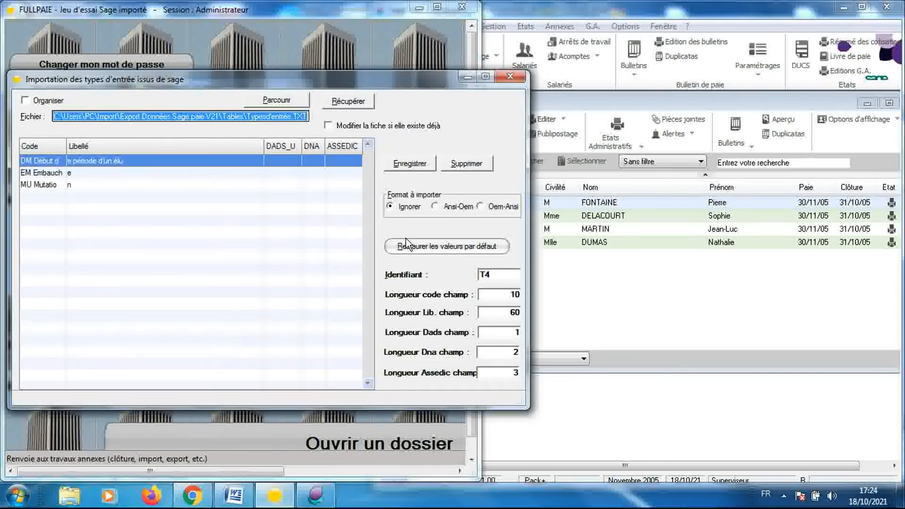
# Retrieve the entry types again with a code field length of 3, then save them all and close their import
pyautogui.click(498, 298)
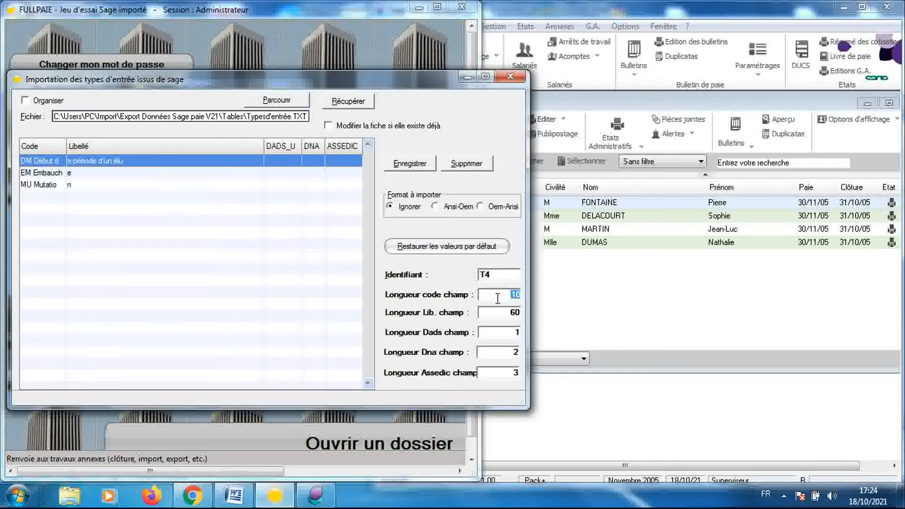
pyautogui.click(337, 107)
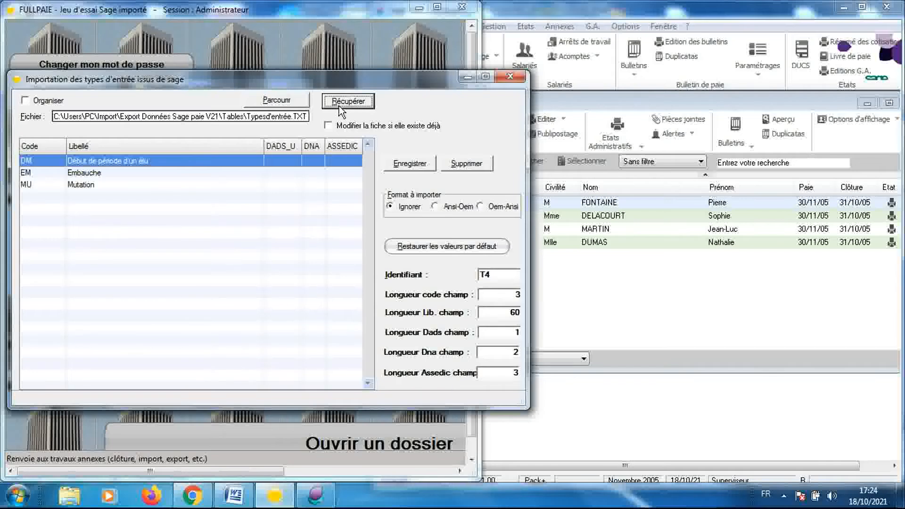
pyautogui.click(403, 170)
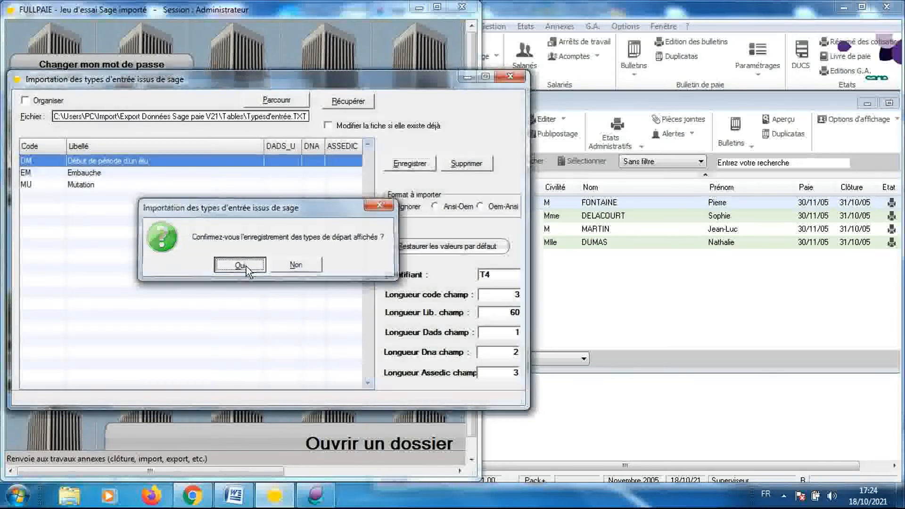
pyautogui.click(246, 266)
pyautogui.click(255, 265)
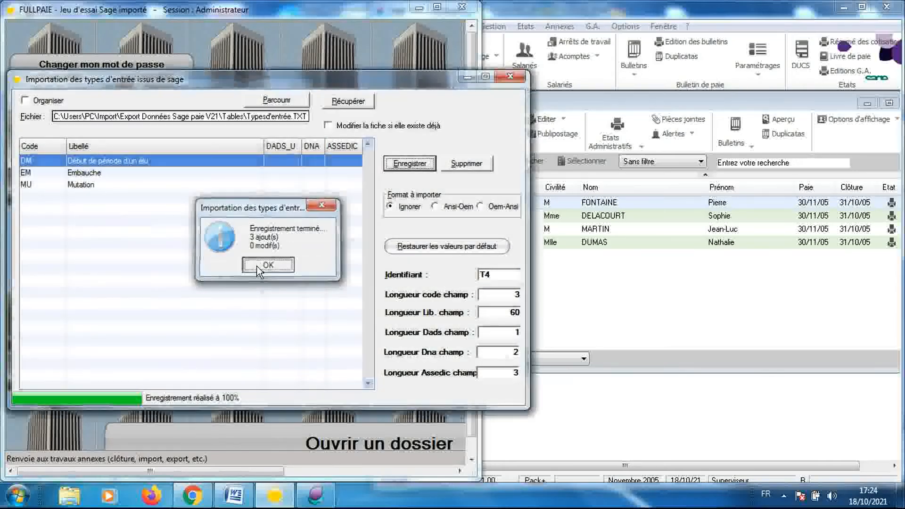
pyautogui.click(509, 76)
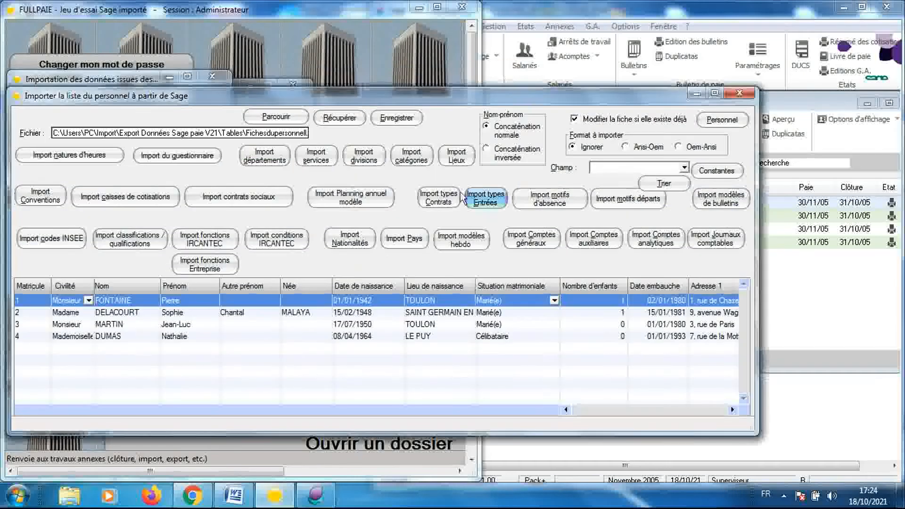
# Start the absence reasons import and load Motifsd'absence.TXT from the Tables folder
pyautogui.click(538, 203)
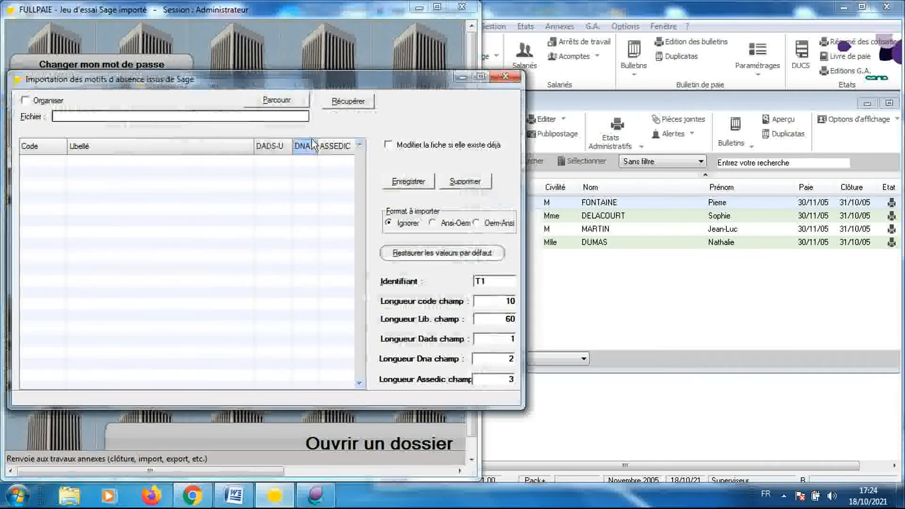
pyautogui.click(284, 104)
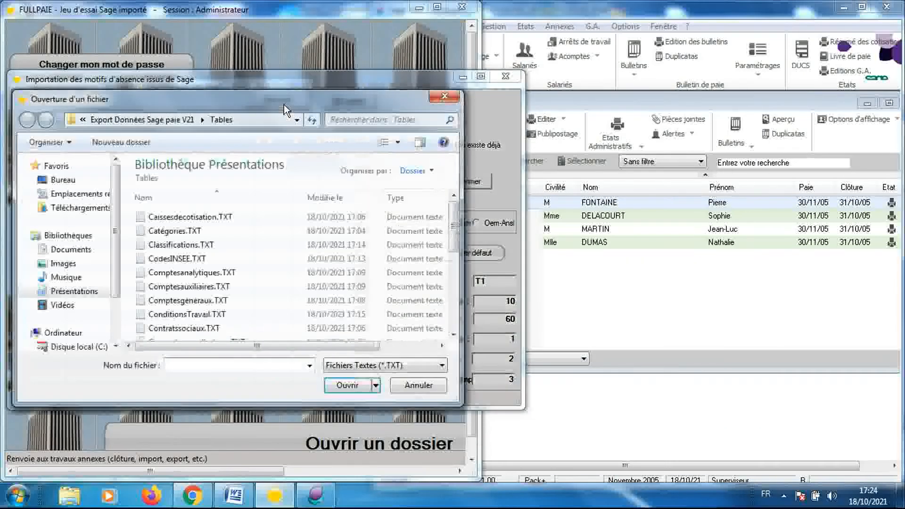
pyautogui.moveTo(450, 232); pyautogui.dragTo(457, 312)
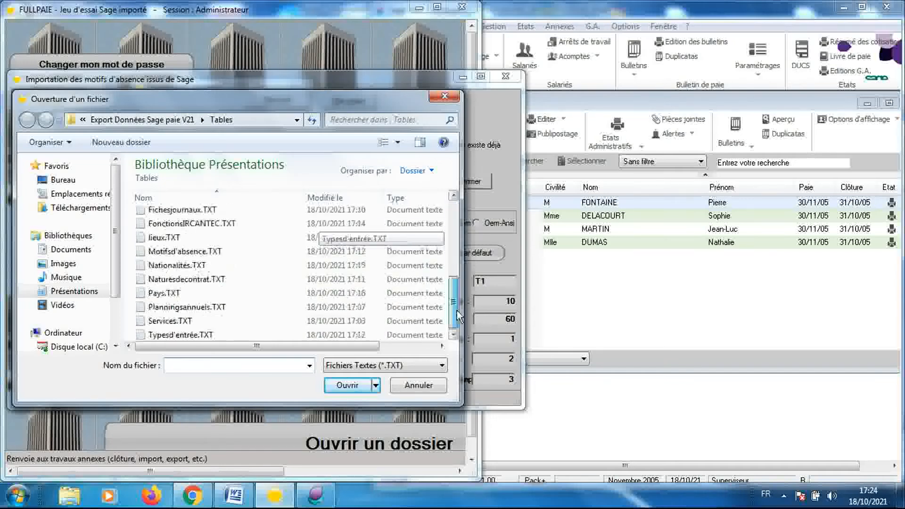
pyautogui.doubleClick(391, 250)
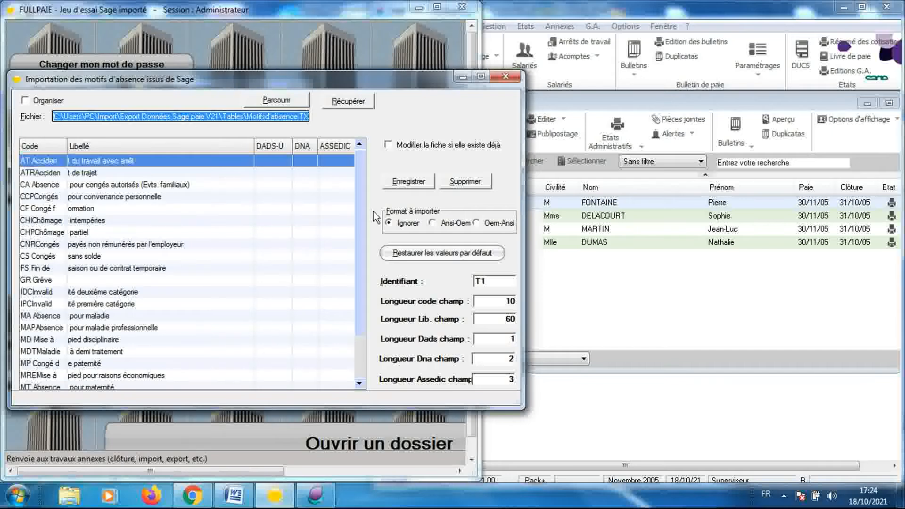
# Retrieve the absence reasons again with a code field length of 3, save them all and close their import
pyautogui.click(488, 301)
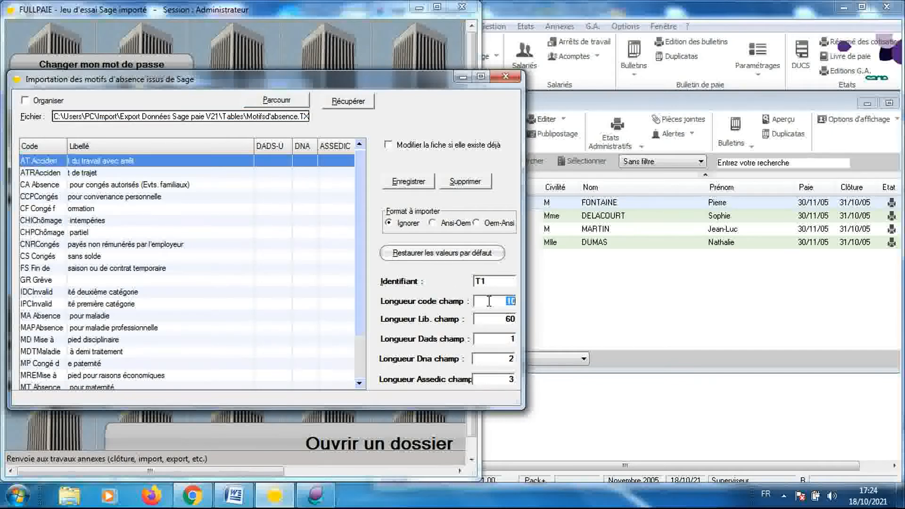
pyautogui.write('3')
pyautogui.click(358, 104)
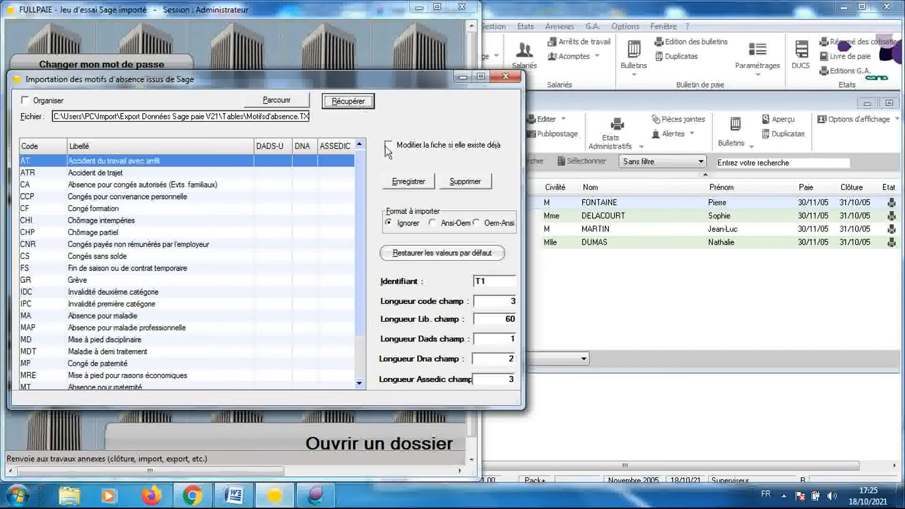
pyautogui.click(407, 182)
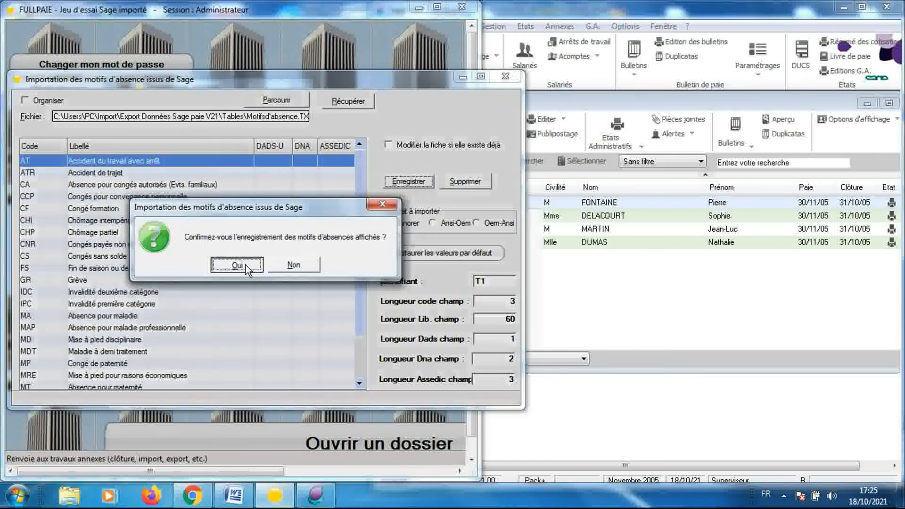
pyautogui.click(237, 265)
pyautogui.press('Return')
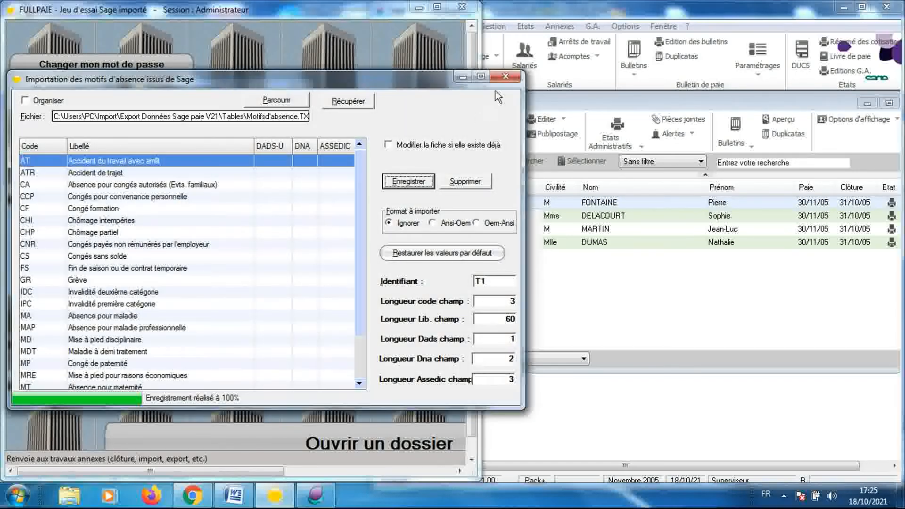
pyautogui.click(500, 77)
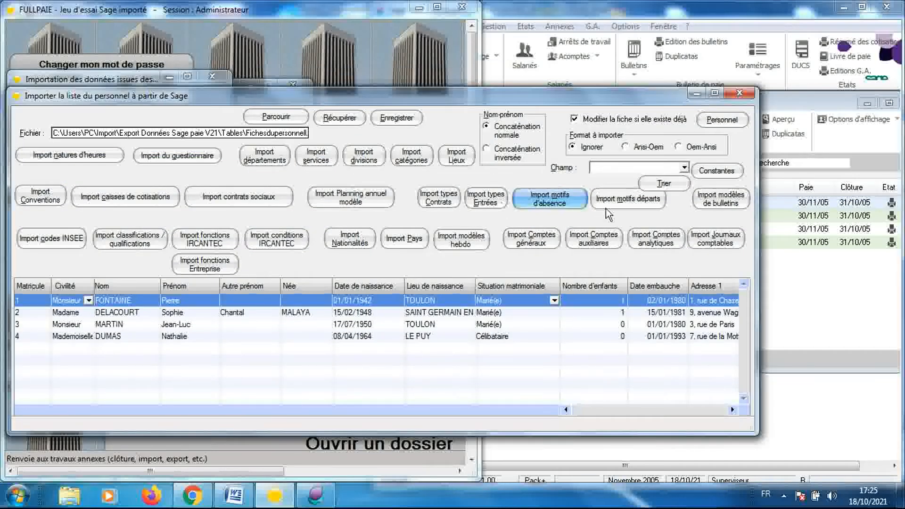
pyautogui.click(621, 202)
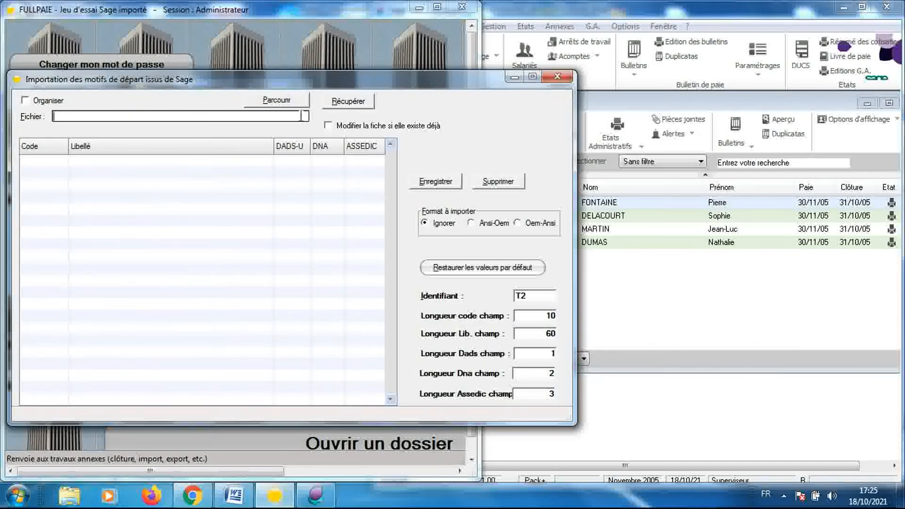
pyautogui.click(292, 104)
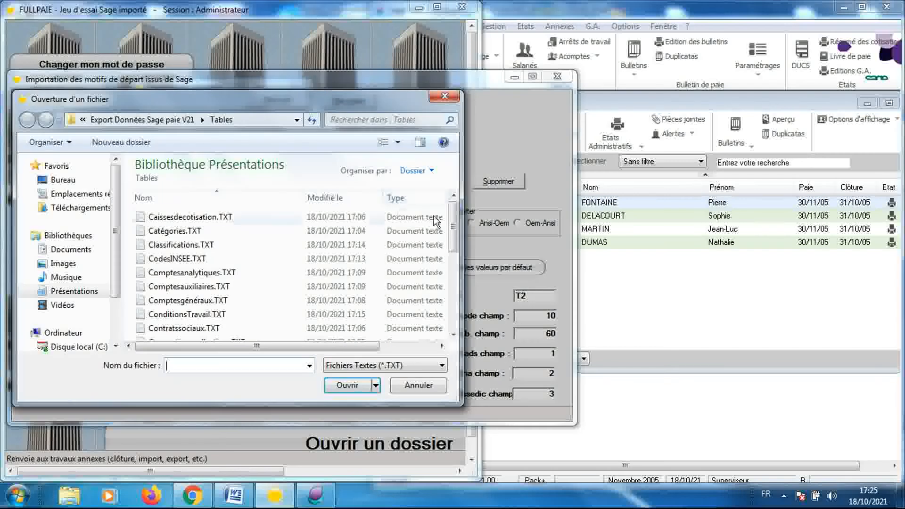
pyautogui.moveTo(454, 222); pyautogui.dragTo(460, 285)
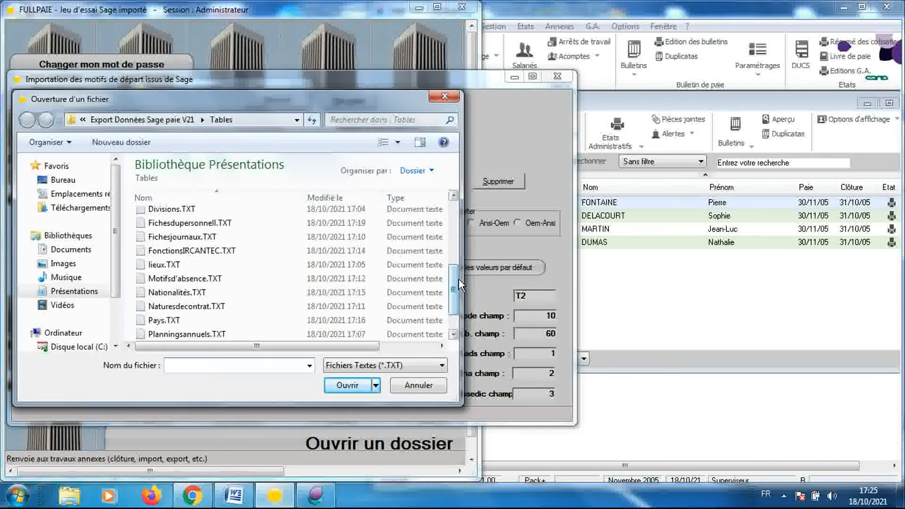
pyautogui.click(446, 97)
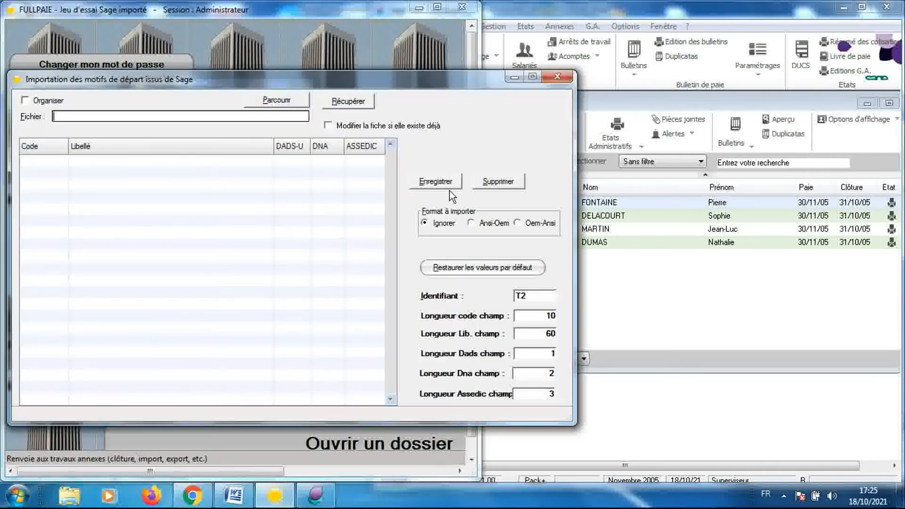
pyautogui.click(554, 78)
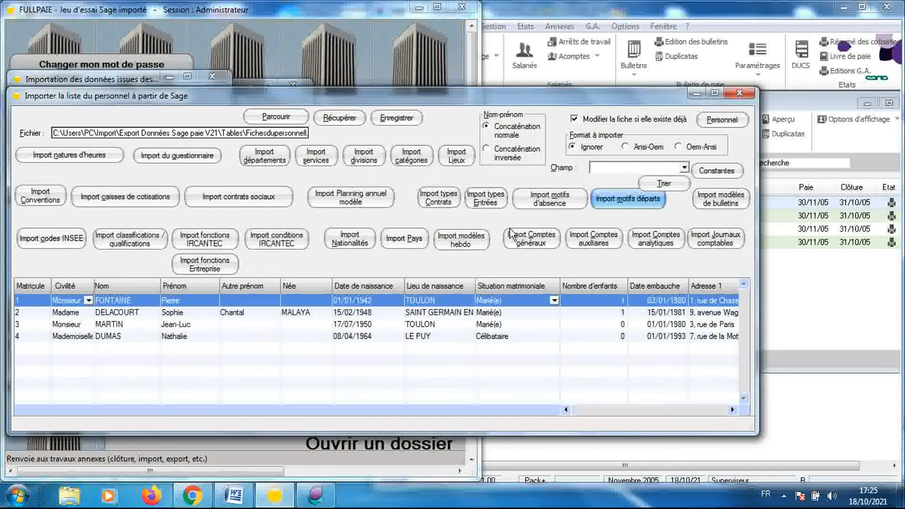
# Start the INSEE codes import and load CodesINSEE.TXT from the Tables folder
pyautogui.click(70, 242)
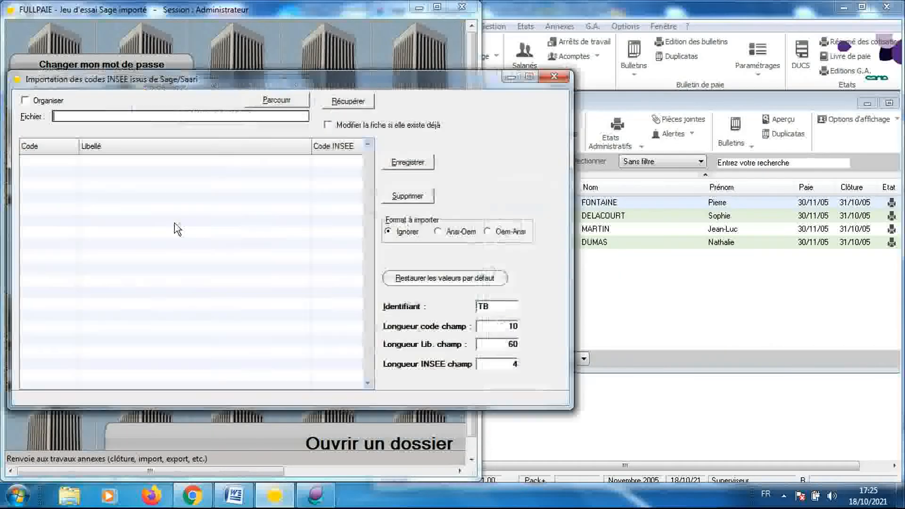
pyautogui.click(278, 101)
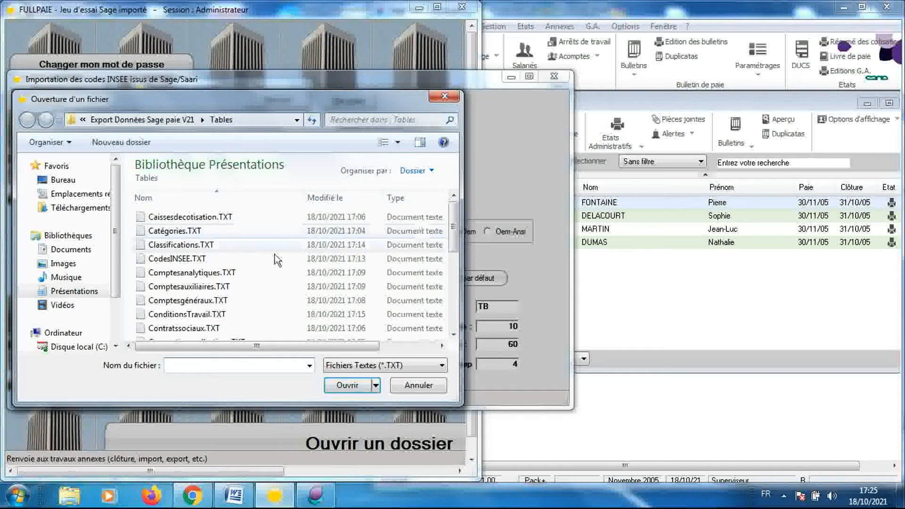
pyautogui.doubleClick(283, 259)
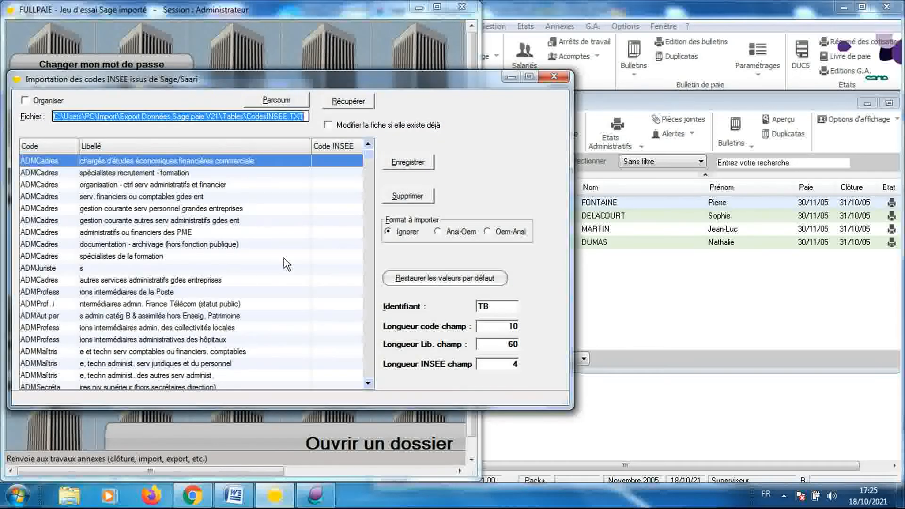
# Retrieve the INSEE codes again with a code field length of 3, save them all and close their import
pyautogui.click(497, 325)
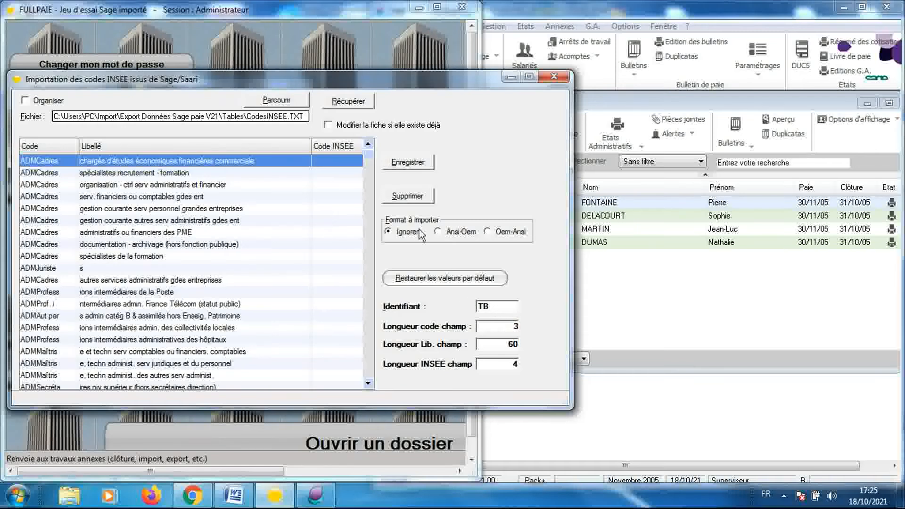
pyautogui.click(363, 102)
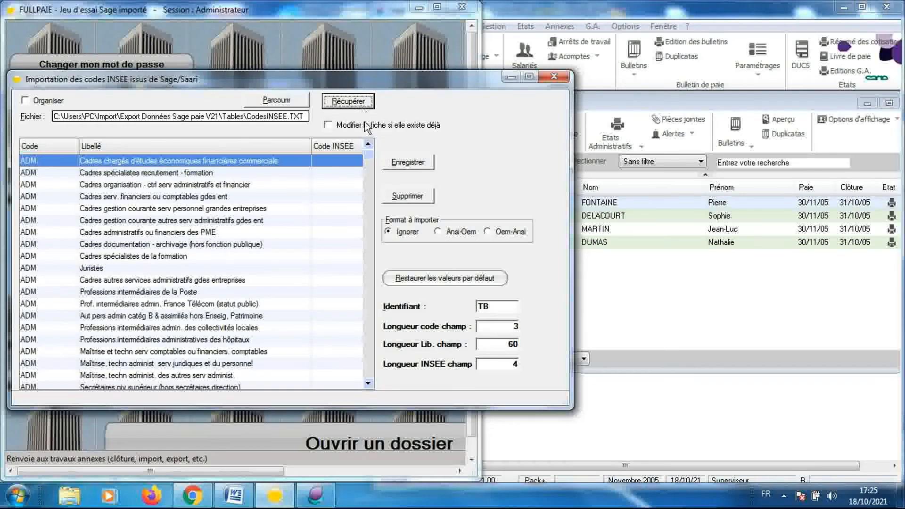
pyautogui.click(410, 163)
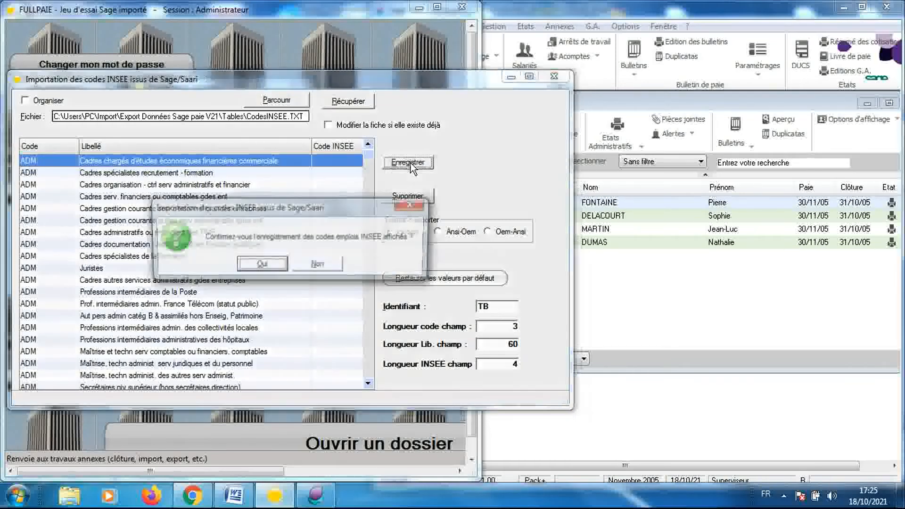
pyautogui.click(274, 265)
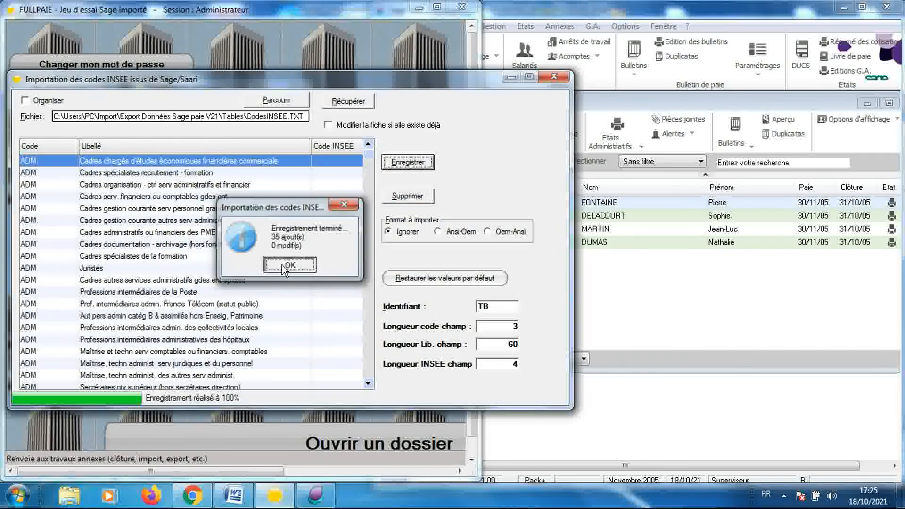
pyautogui.click(288, 265)
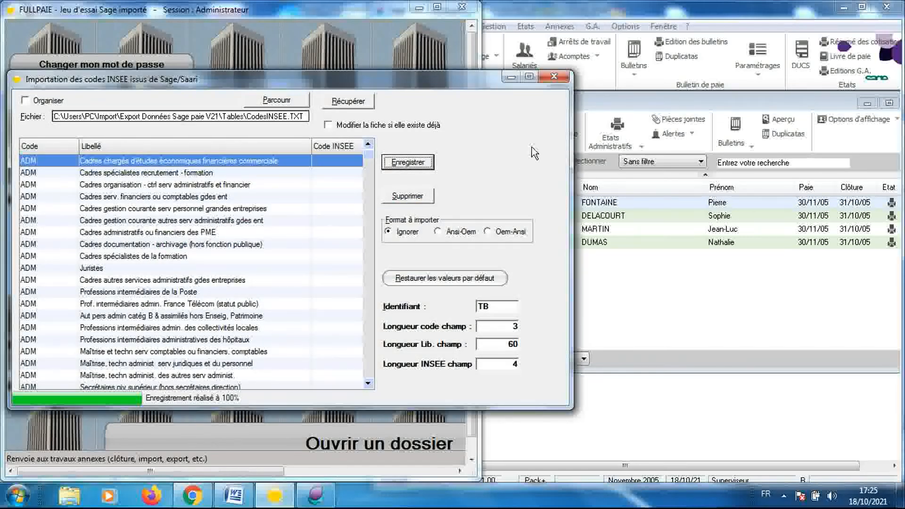
pyautogui.click(553, 76)
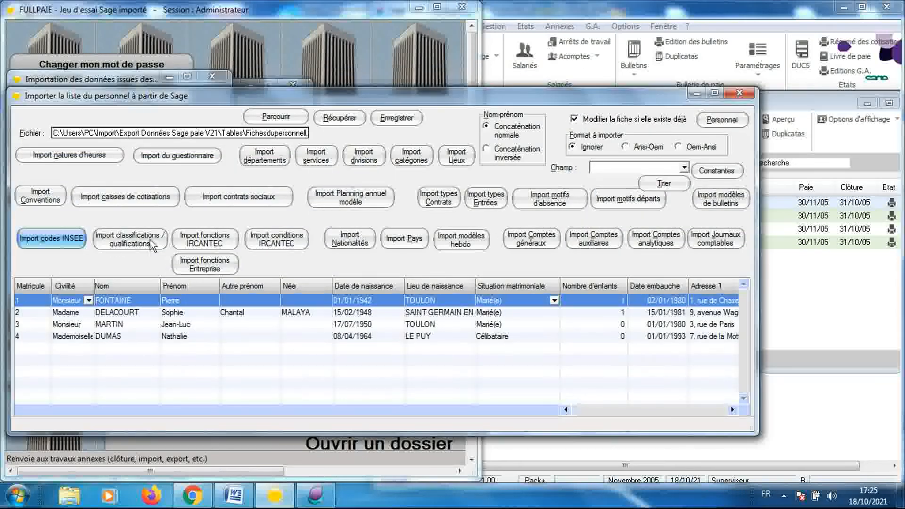
# Start the classifications / qualifications import and load Classifications.TXT from the Tables folder
pyautogui.click(150, 241)
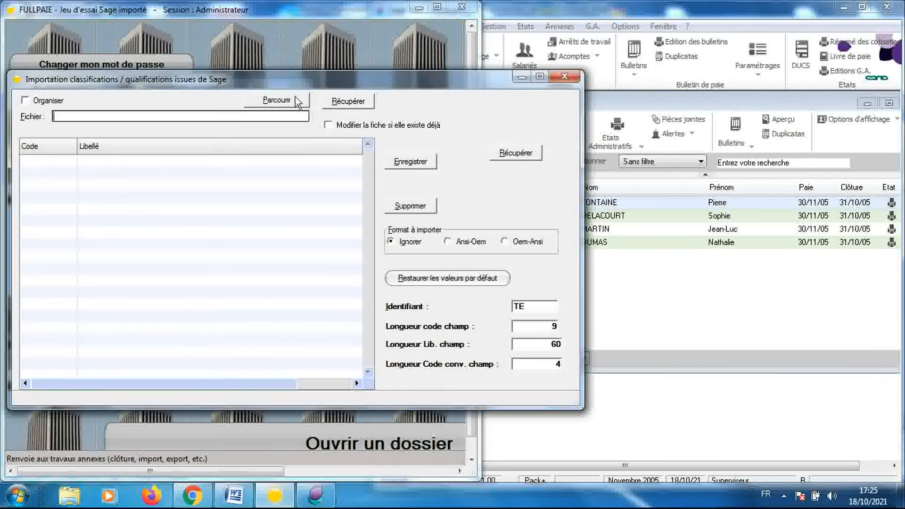
pyautogui.click(295, 98)
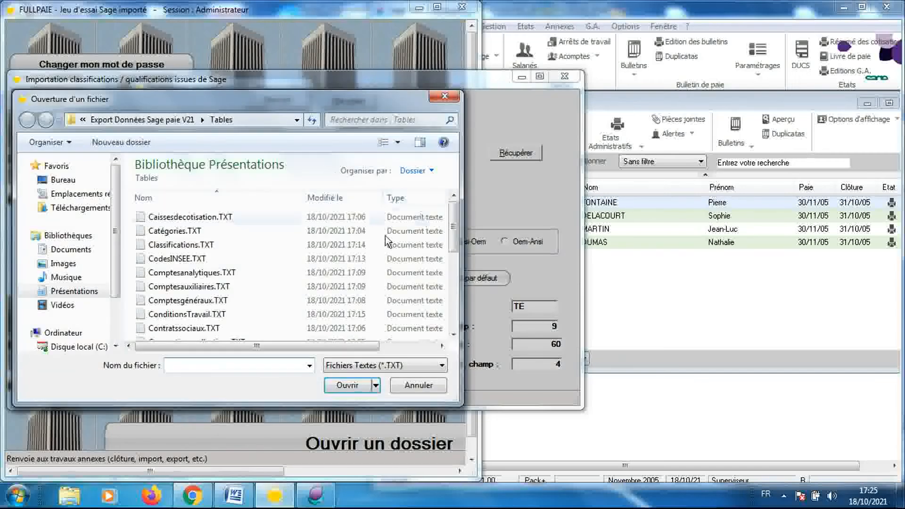
pyautogui.doubleClick(372, 244)
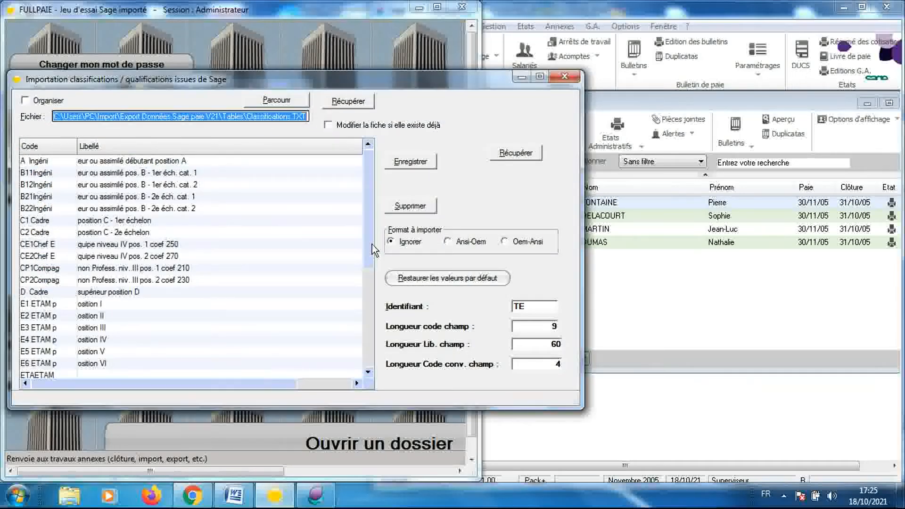
# Retrieve the classifications again with a code field length of 3, save them all and close their import
pyautogui.click(528, 329)
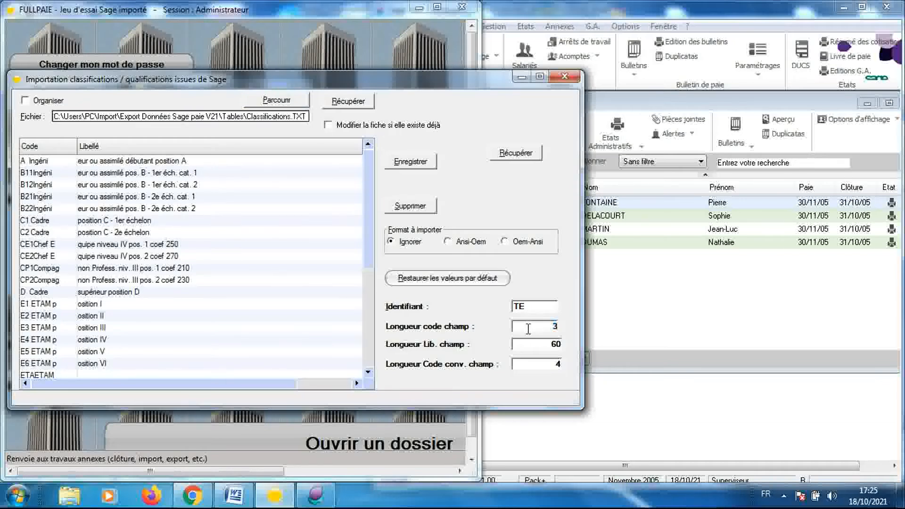
pyautogui.click(361, 104)
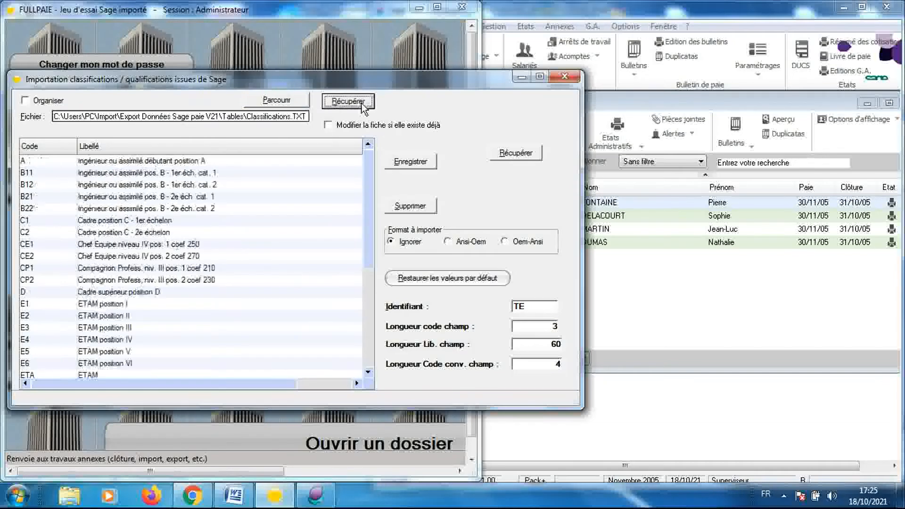
pyautogui.click(402, 160)
pyautogui.click(265, 259)
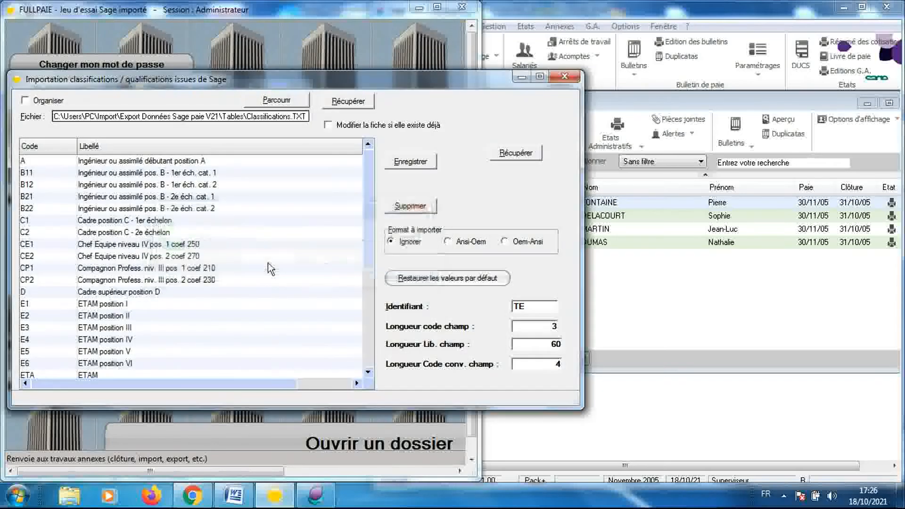
pyautogui.click(282, 264)
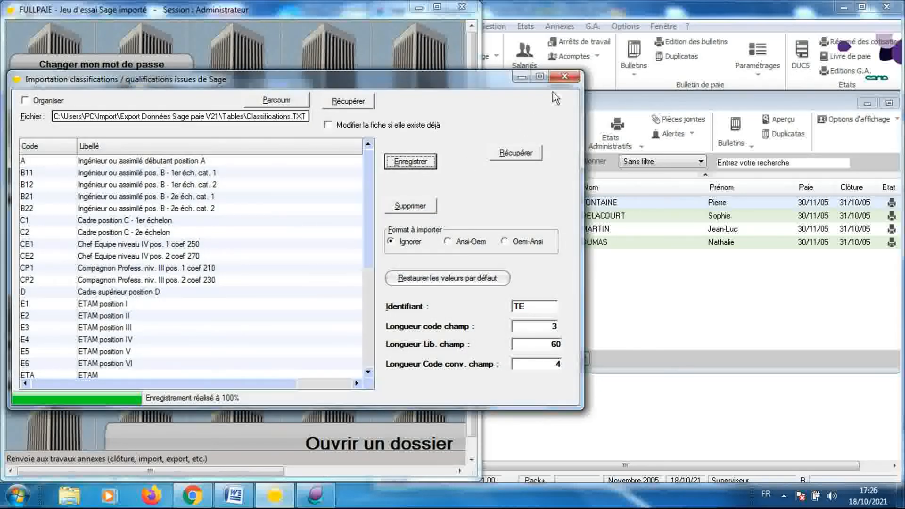
pyautogui.click(561, 79)
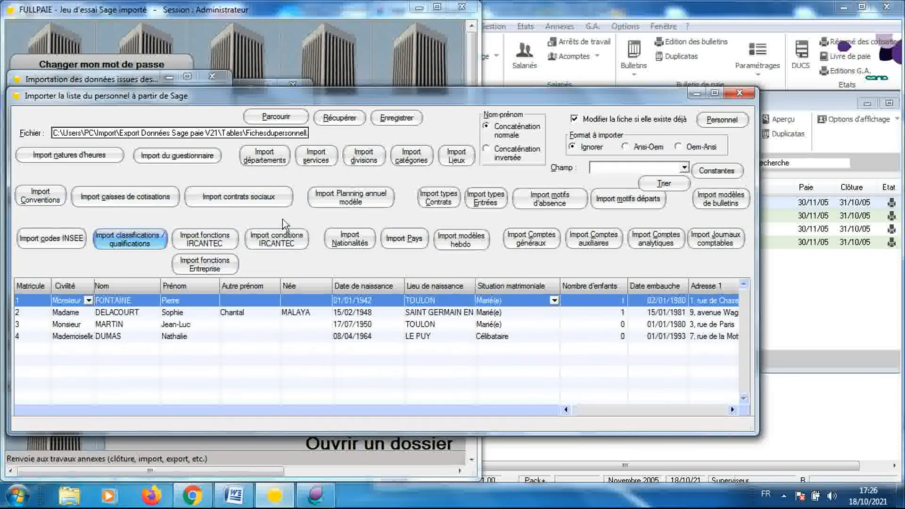
# Import the IRCANTEC functions from FonctionsIRCANTEC.TXT in the Tables folder, save them all and close their import
pyautogui.click(224, 245)
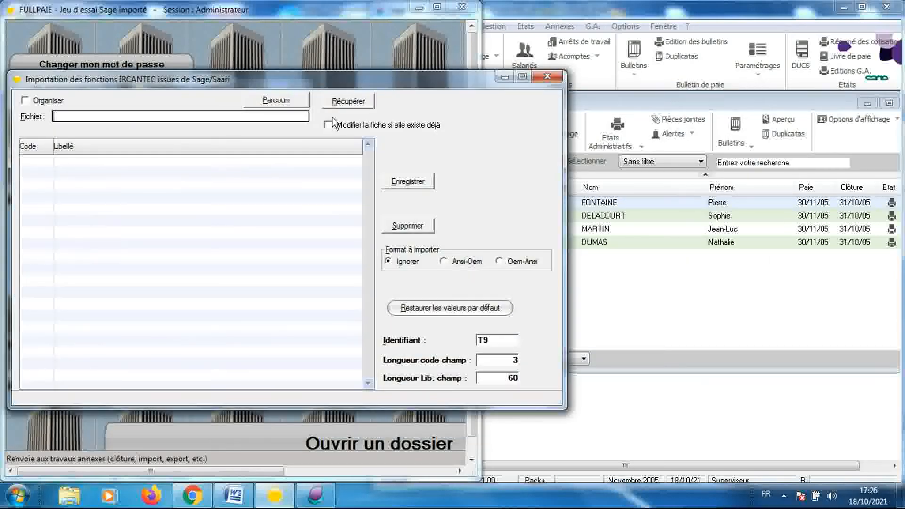
pyautogui.click(298, 107)
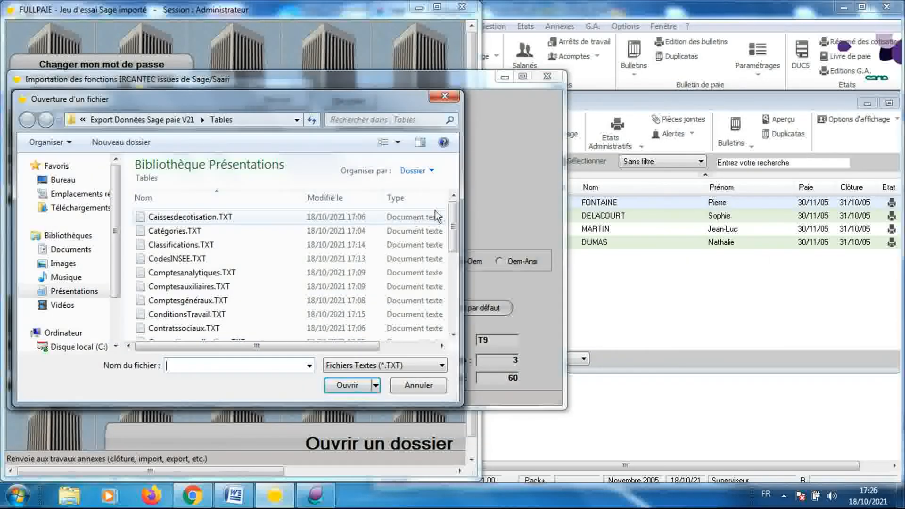
pyautogui.moveTo(454, 226); pyautogui.dragTo(458, 279)
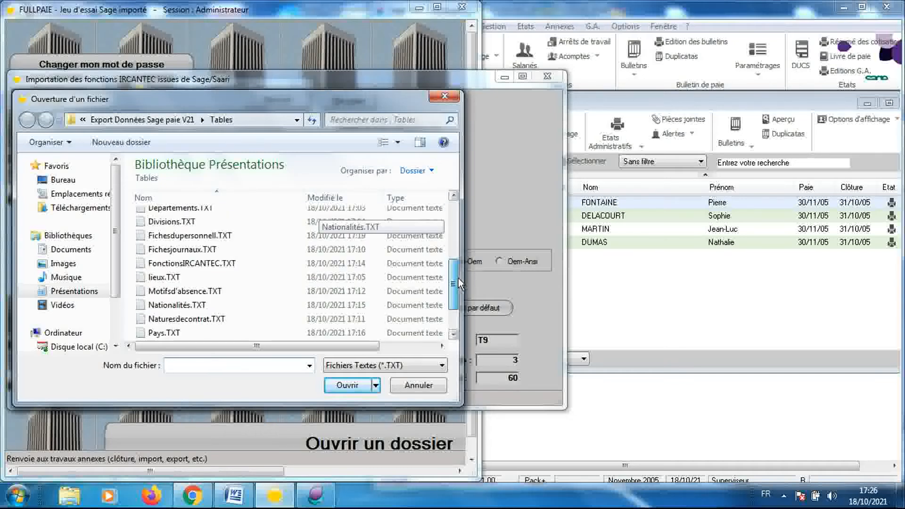
pyautogui.click(414, 264)
pyautogui.doubleClick(414, 263)
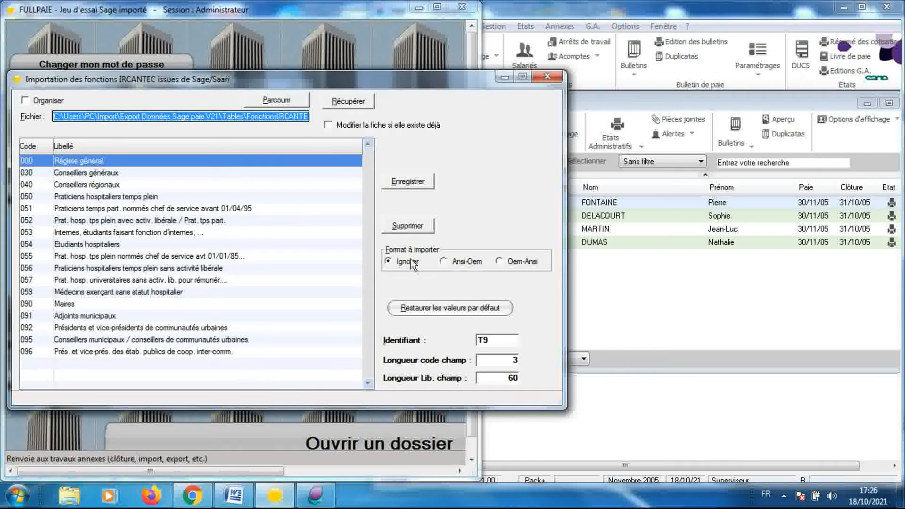
pyautogui.click(409, 181)
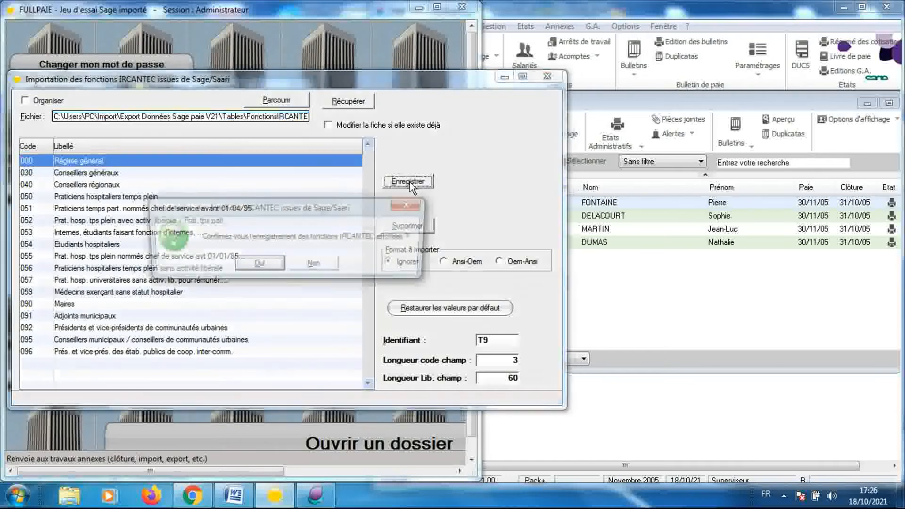
pyautogui.click(274, 265)
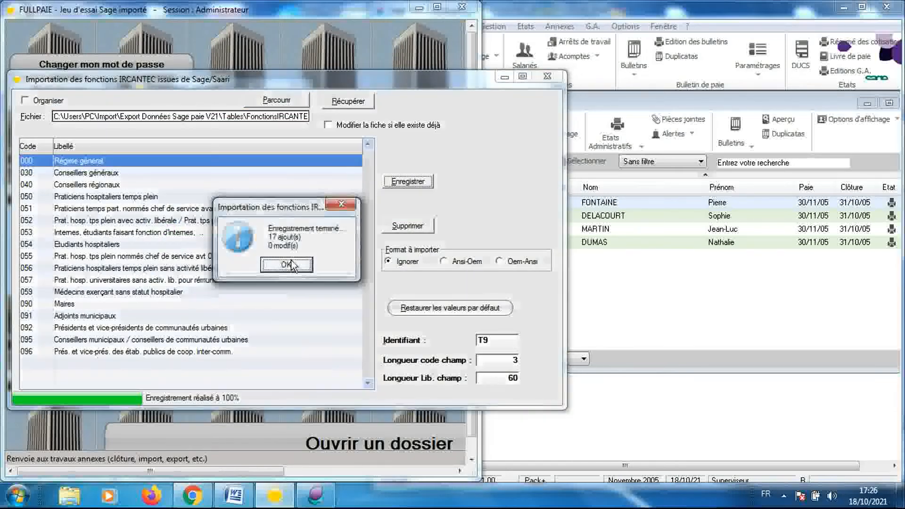
pyautogui.click(289, 264)
pyautogui.click(547, 77)
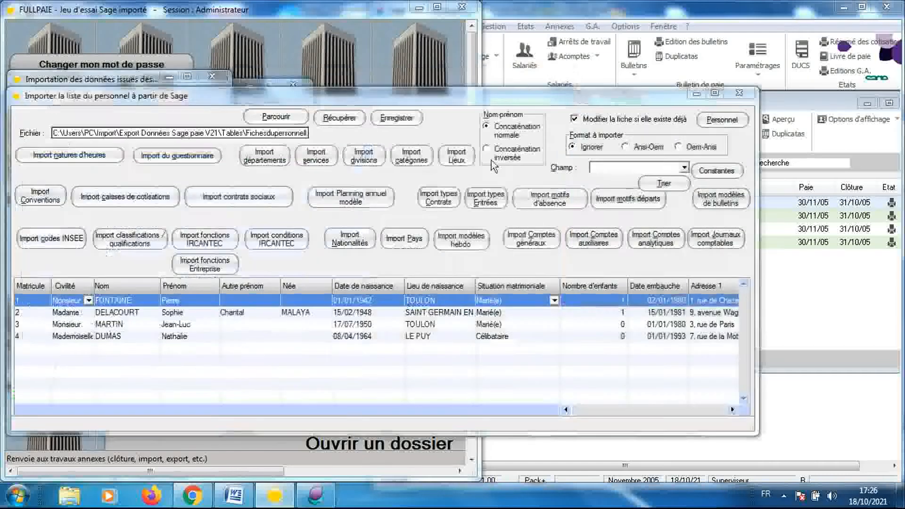
# Import the IRCANTEC conditions from ConditionsTravail.TXT in the Tables folder, save them all and close their import
pyautogui.click(284, 239)
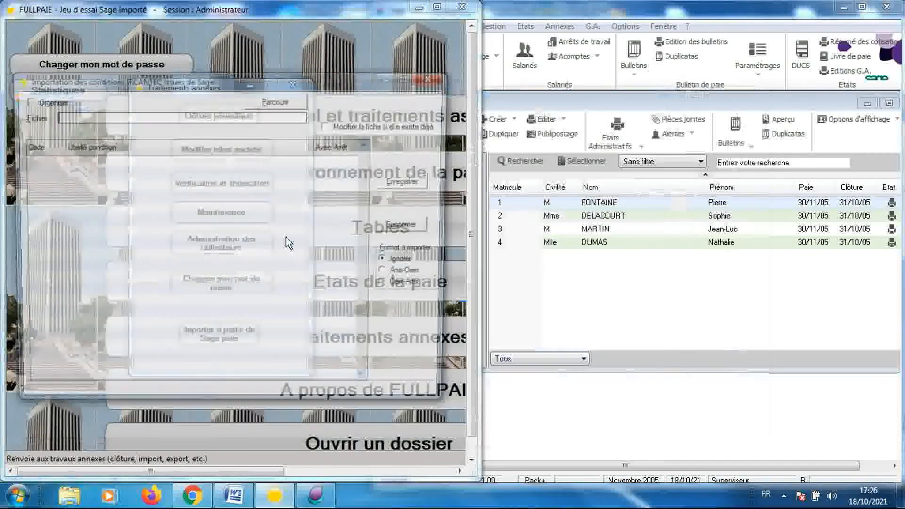
pyautogui.click(277, 101)
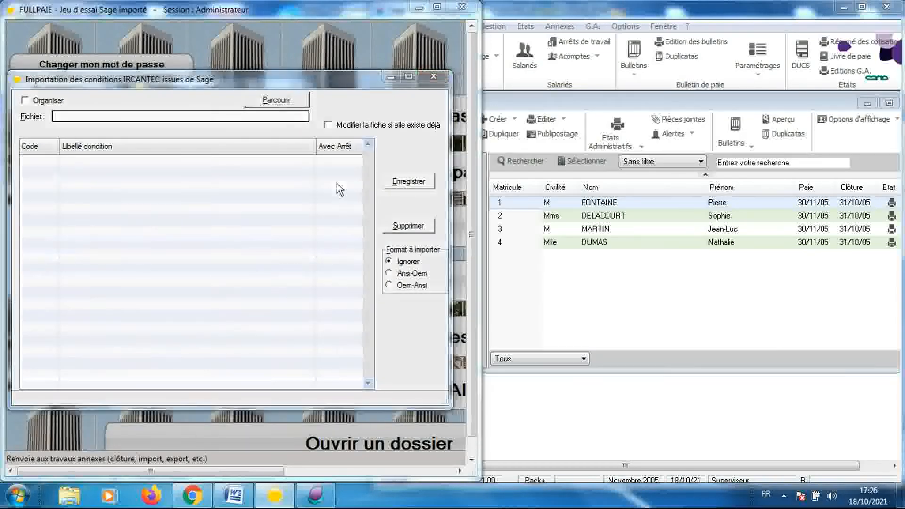
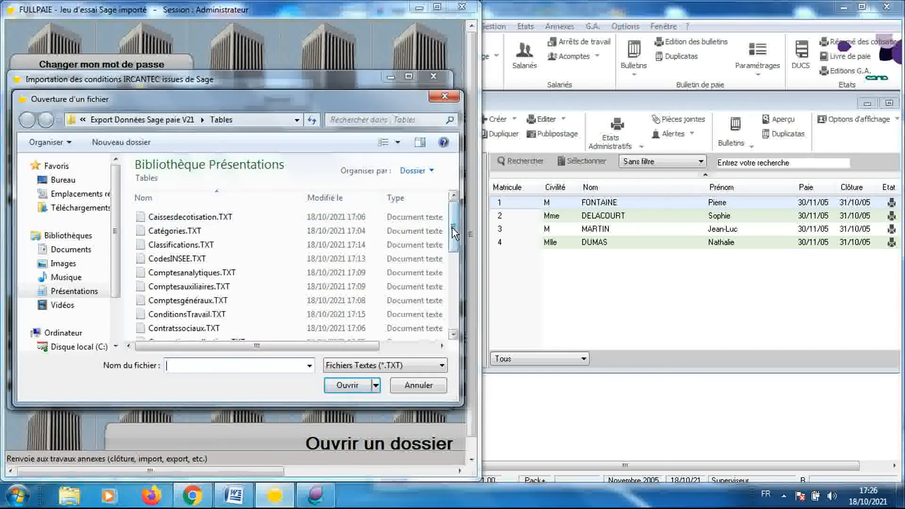
pyautogui.doubleClick(310, 315)
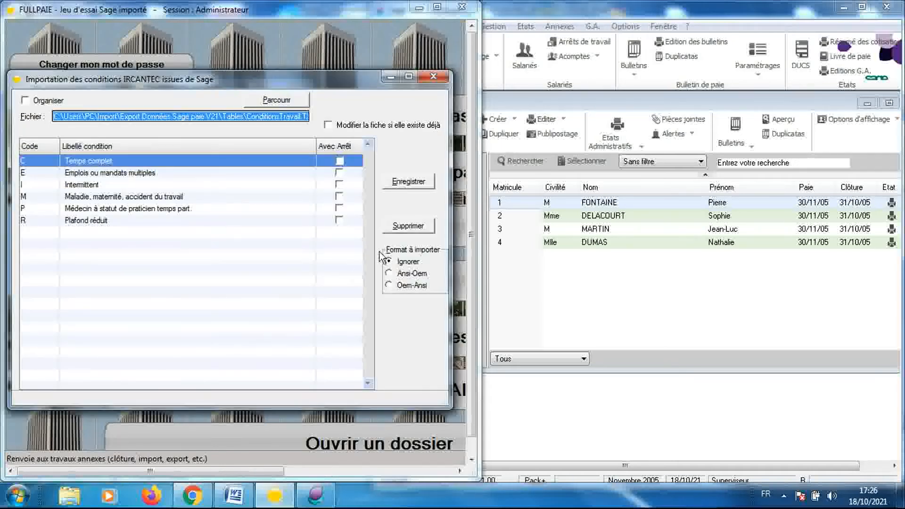
pyautogui.click(406, 184)
pyautogui.click(220, 265)
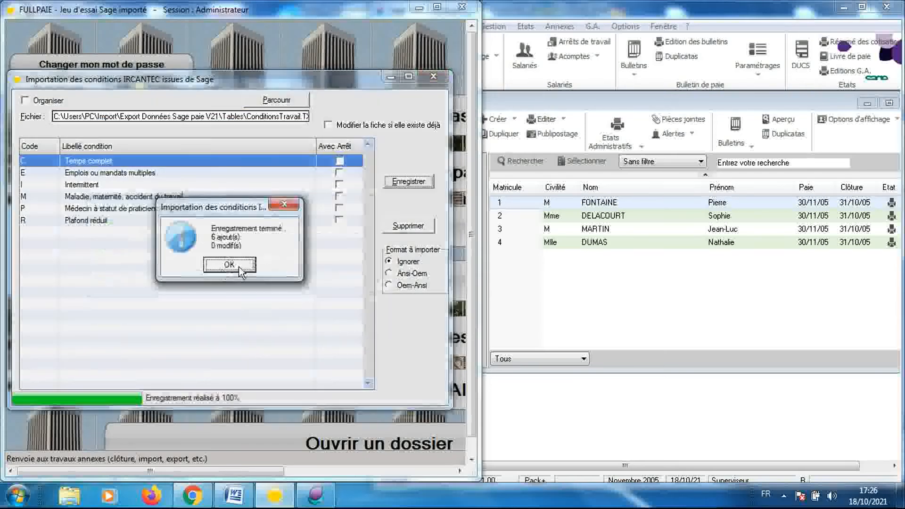
pyautogui.click(233, 264)
pyautogui.click(434, 77)
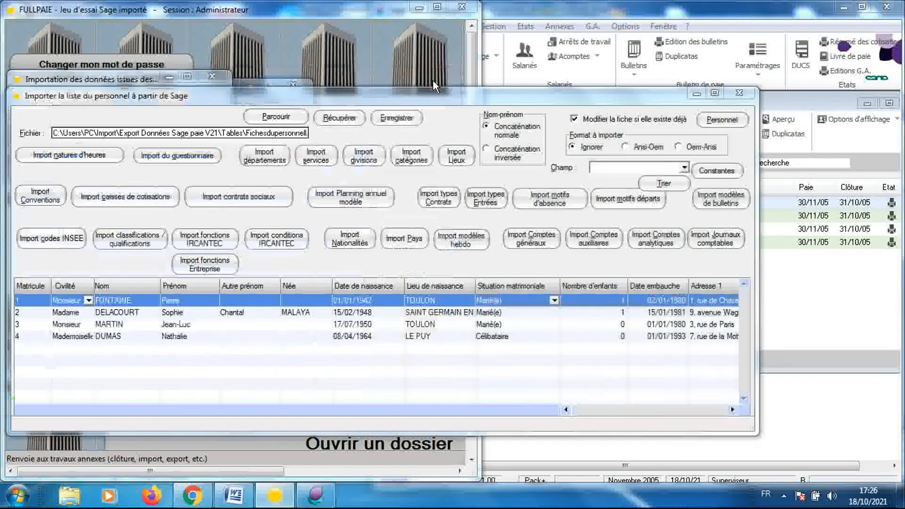
# Import the nationalities from Nationalités.TXT in the Tables folder, save them all and close their import
pyautogui.click(366, 246)
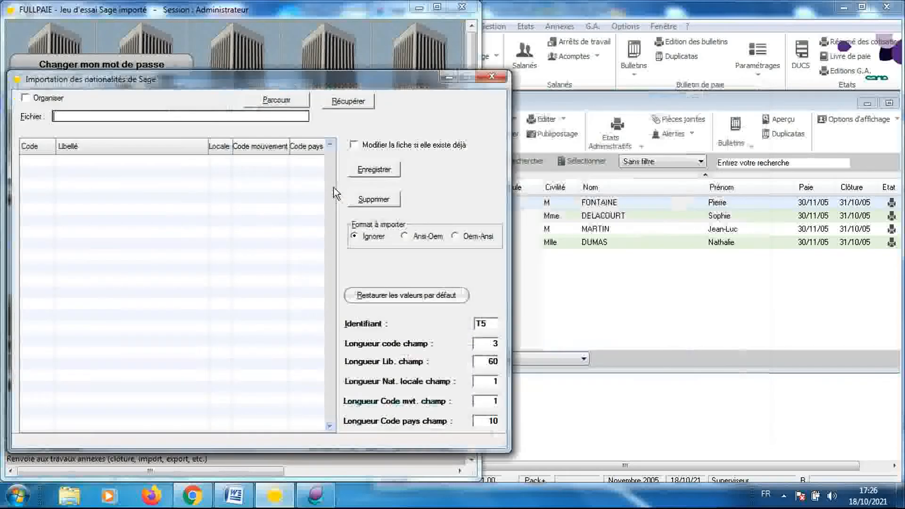
pyautogui.click(289, 103)
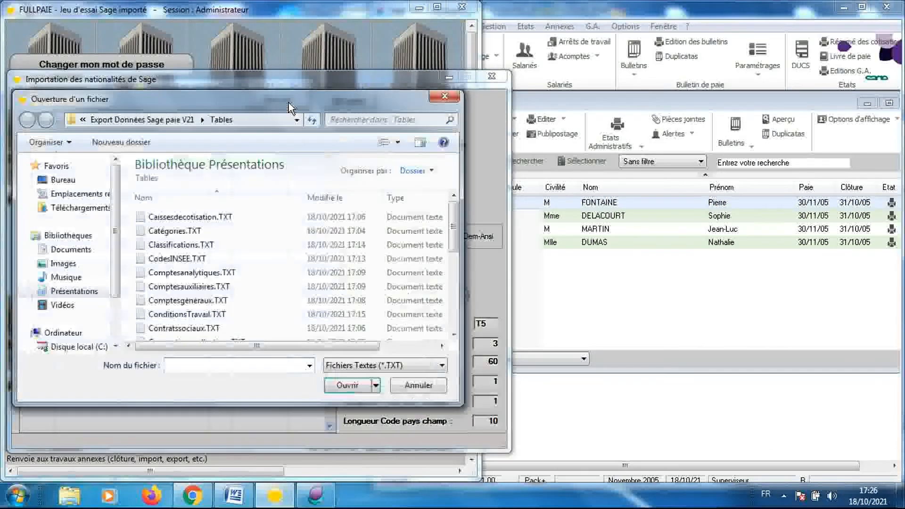
pyautogui.moveTo(451, 227); pyautogui.dragTo(462, 320)
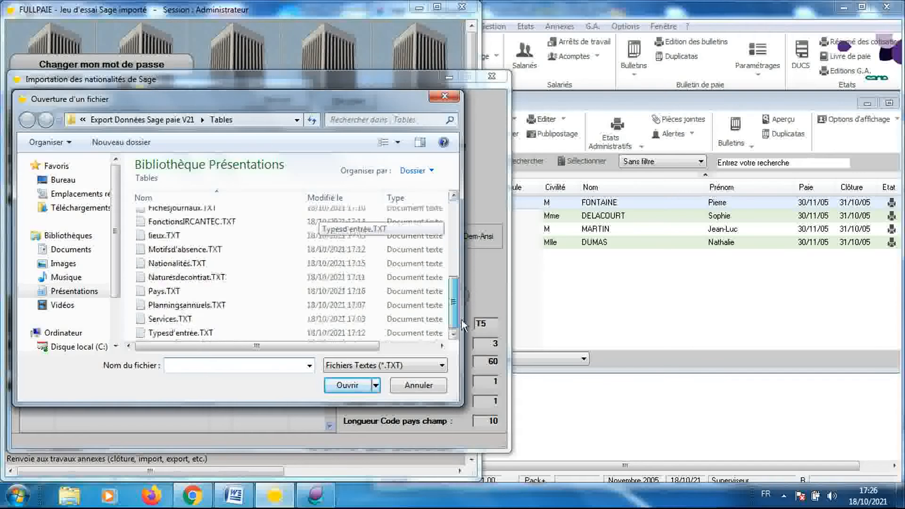
pyautogui.doubleClick(361, 262)
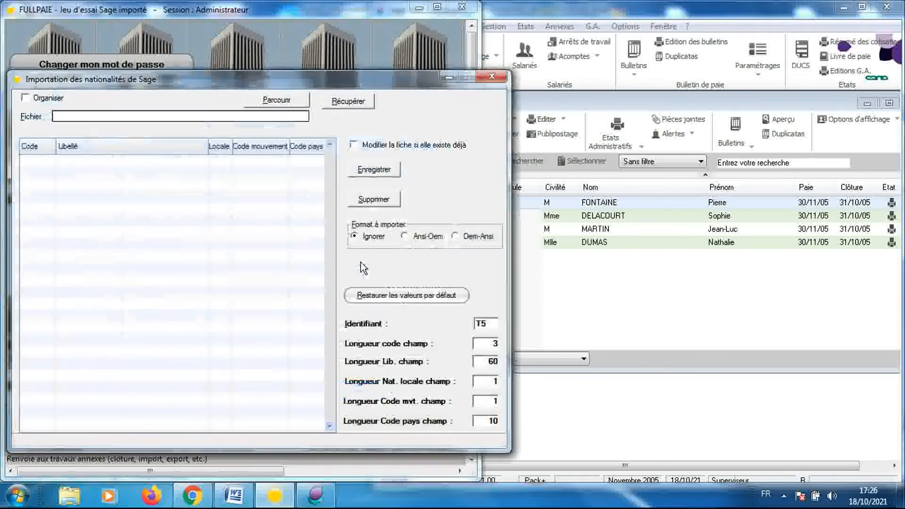
pyautogui.click(367, 166)
pyautogui.click(246, 287)
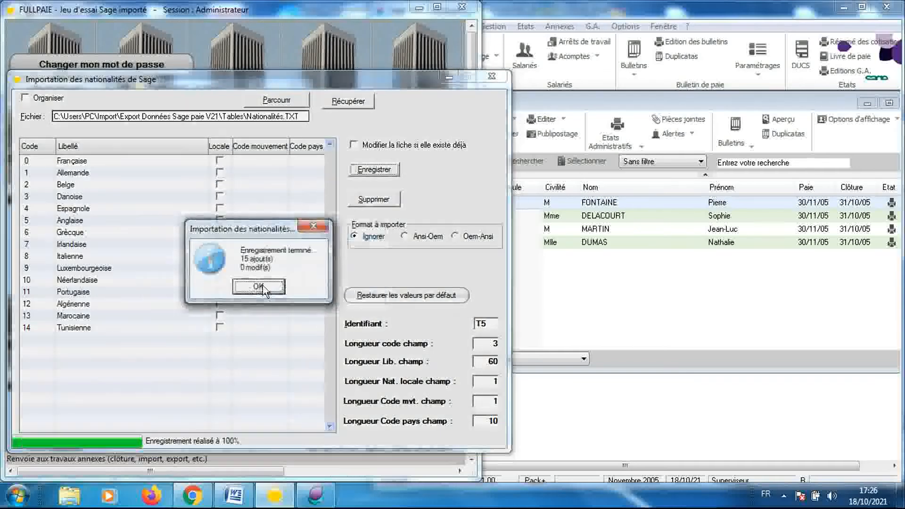
pyautogui.click(259, 287)
pyautogui.click(486, 79)
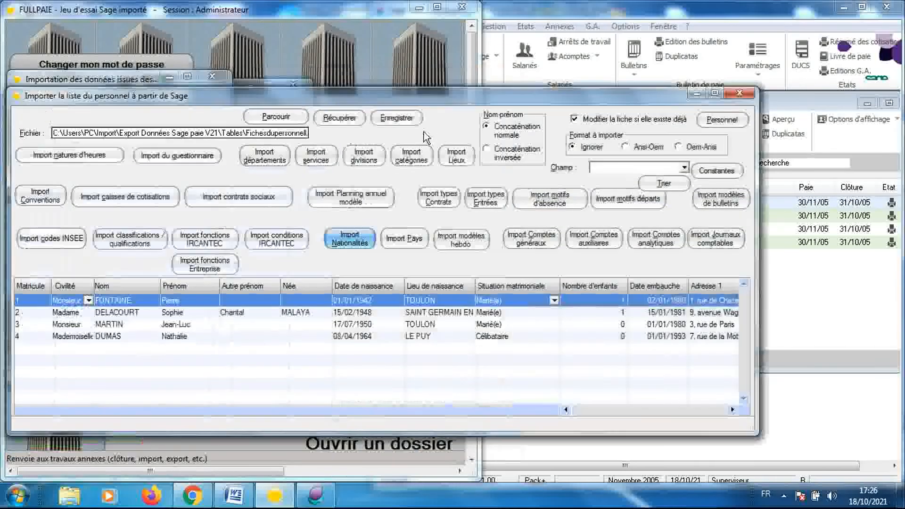
# Start the countries import and load Pays.TXT from the Tables folder
pyautogui.click(406, 233)
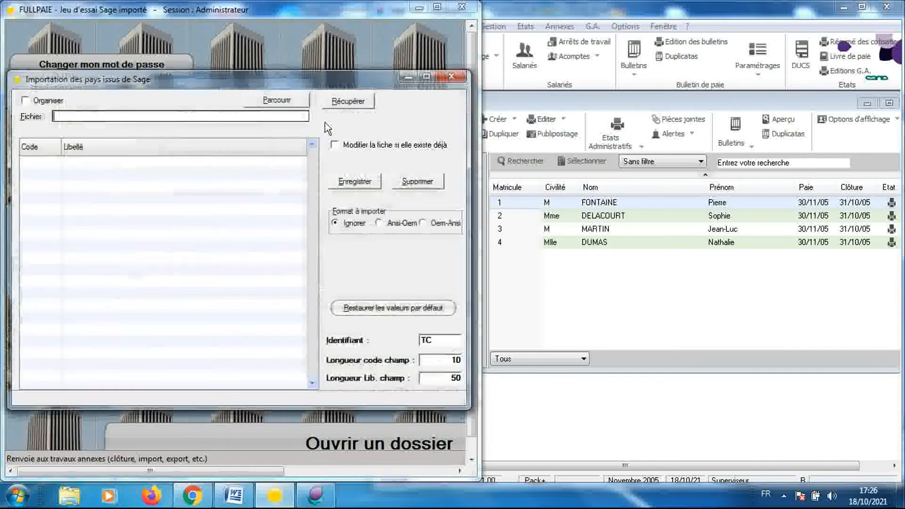
pyautogui.click(297, 101)
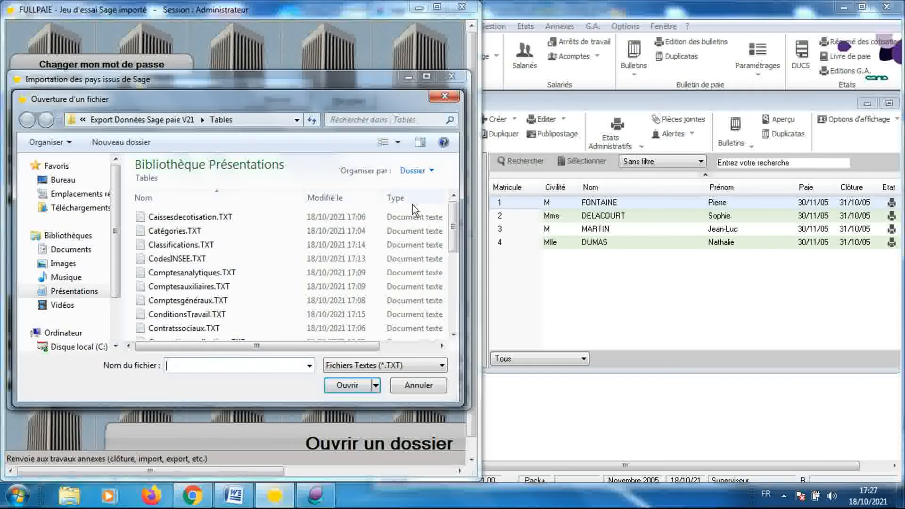
pyautogui.moveTo(448, 225); pyautogui.dragTo(450, 302)
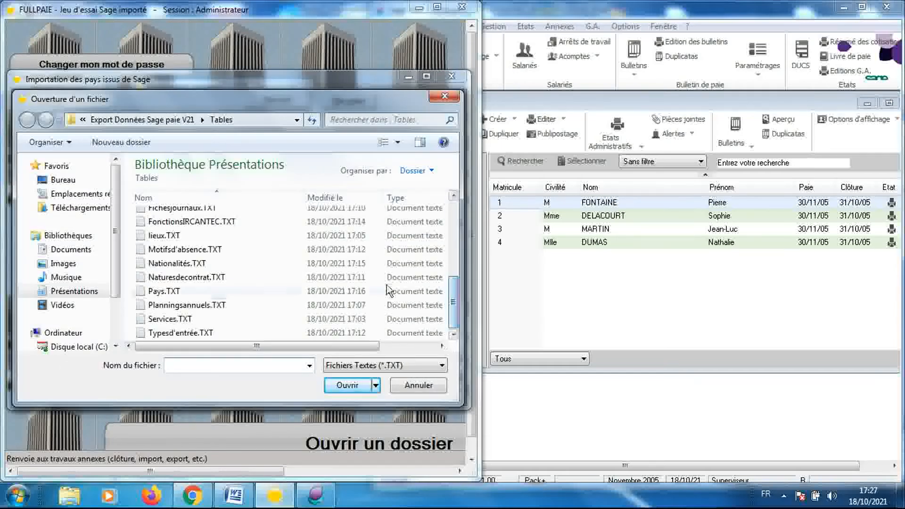
pyautogui.doubleClick(381, 291)
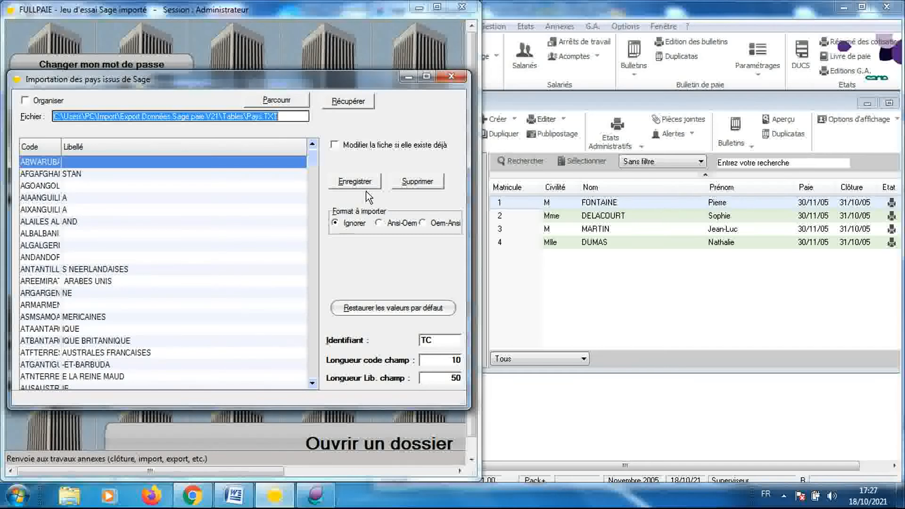
# Set the code field length to 3 in the countries import and reload the country list from the file
pyautogui.moveTo(313, 159)
pyautogui.mouseDown()
pyautogui.moveTo(325, 276)
pyautogui.moveTo(313, 156)
pyautogui.mouseUp()
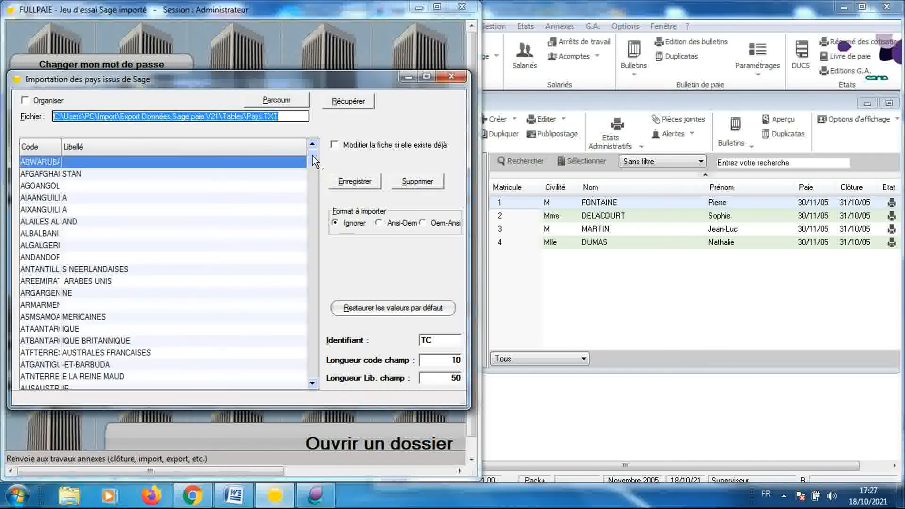
pyautogui.click(437, 364)
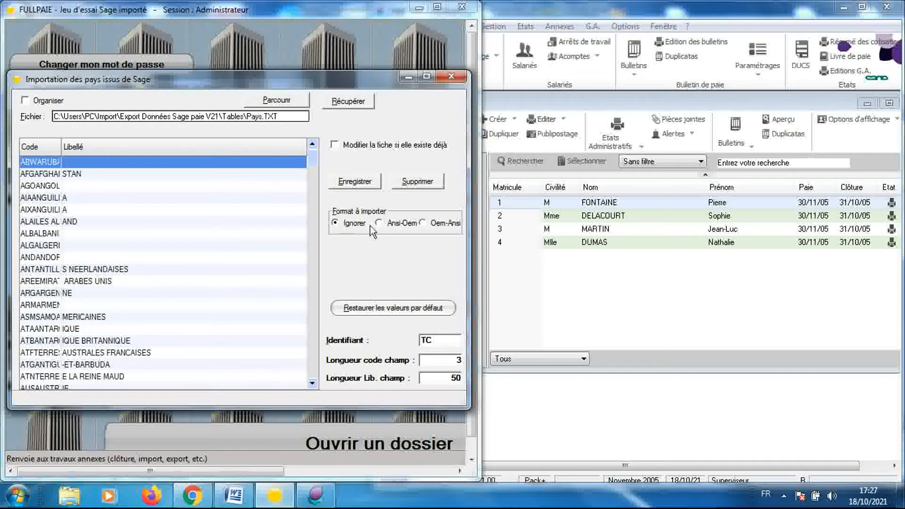
pyautogui.click(342, 104)
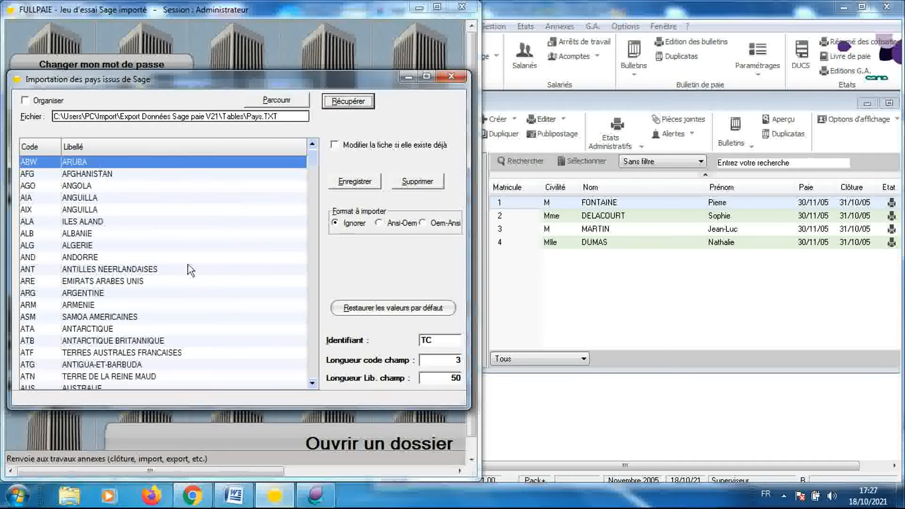
pyautogui.moveTo(313, 162)
pyautogui.mouseDown()
pyautogui.moveTo(313, 361)
pyautogui.moveTo(312, 160)
pyautogui.mouseUp()
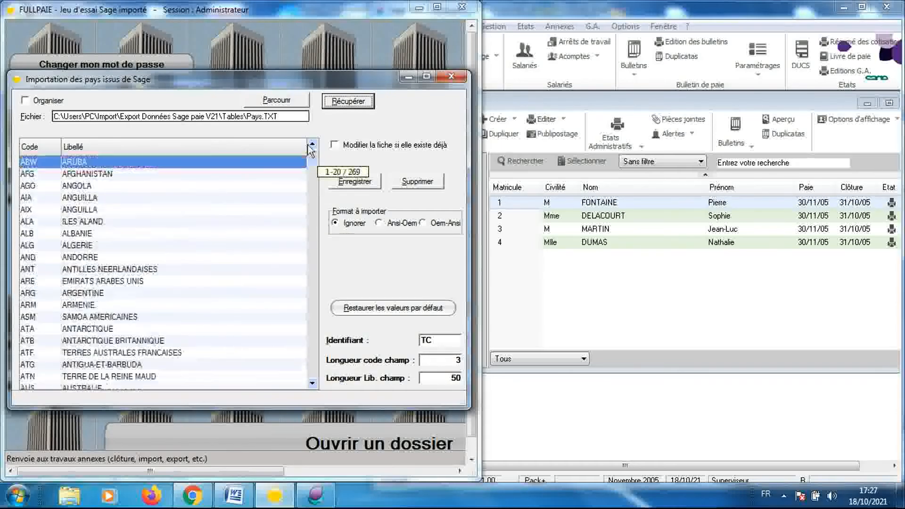
# Save all the listed countries and close their import
pyautogui.click(353, 182)
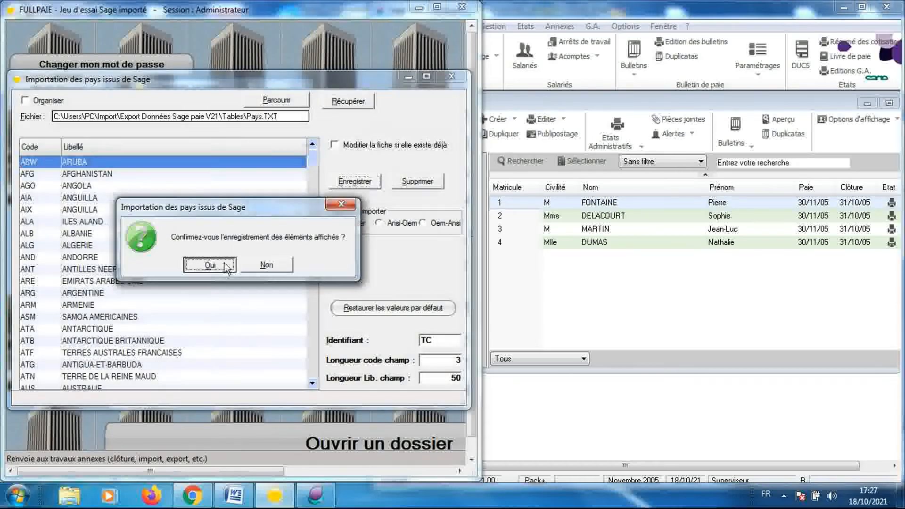
pyautogui.click(223, 264)
pyautogui.click(238, 264)
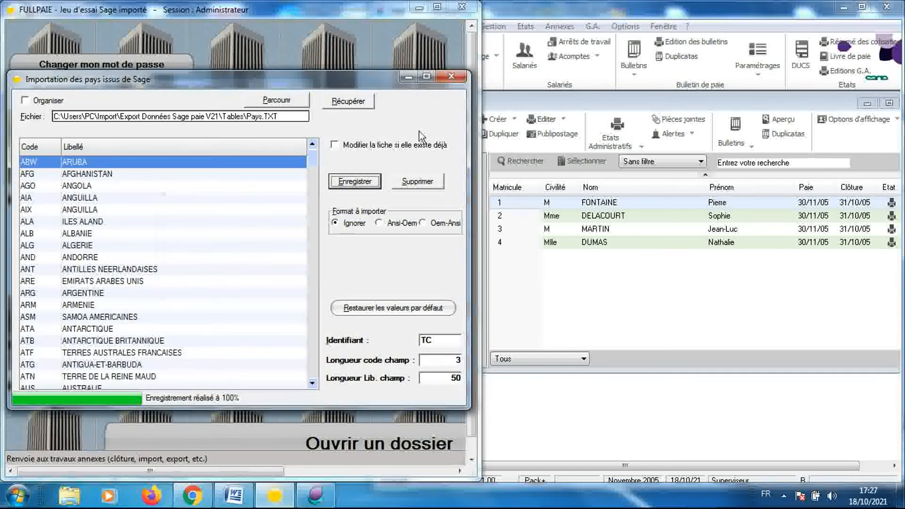
pyautogui.click(450, 78)
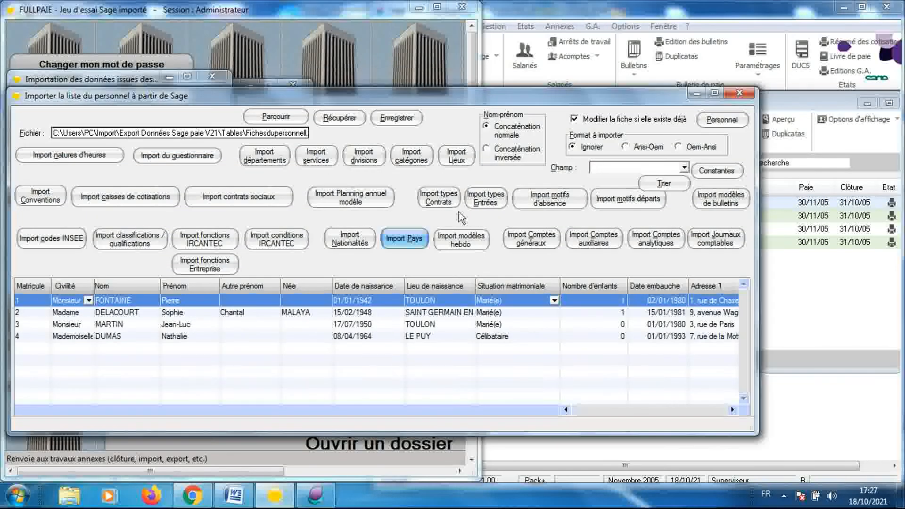
pyautogui.click(475, 241)
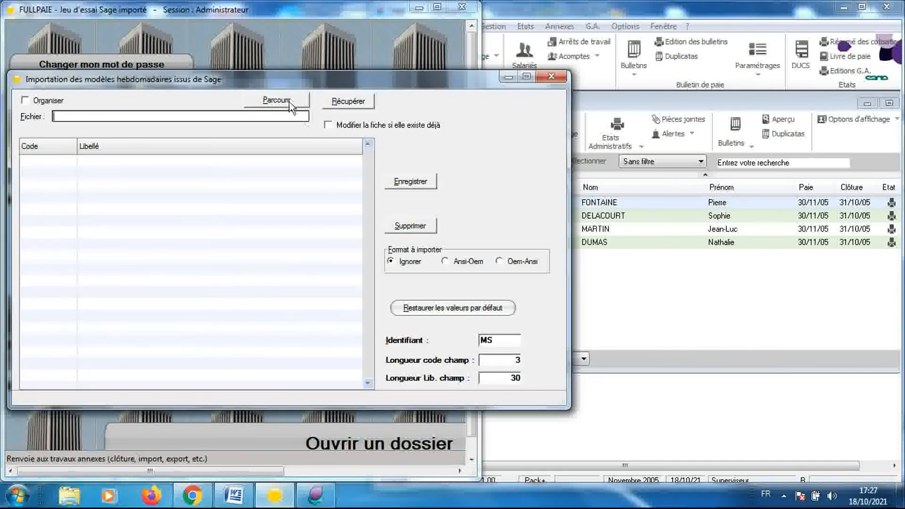
pyautogui.click(289, 103)
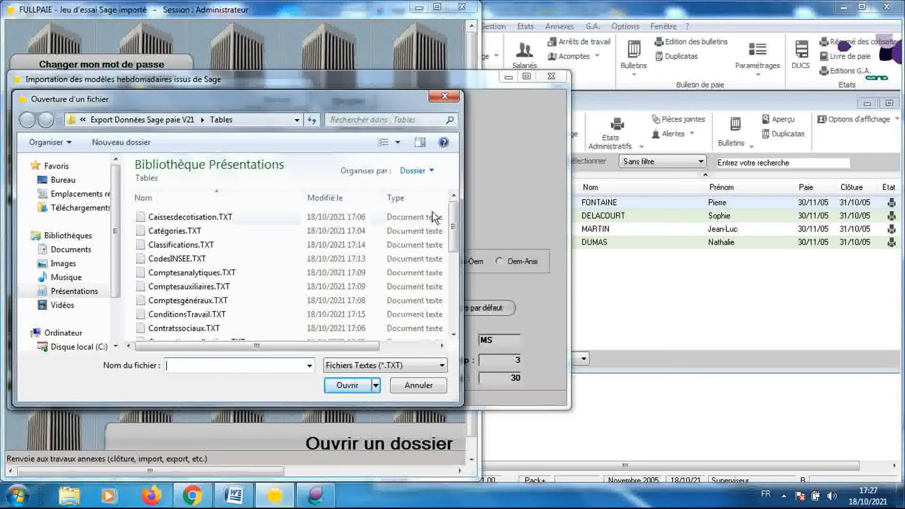
pyautogui.moveTo(453, 227); pyautogui.dragTo(455, 305)
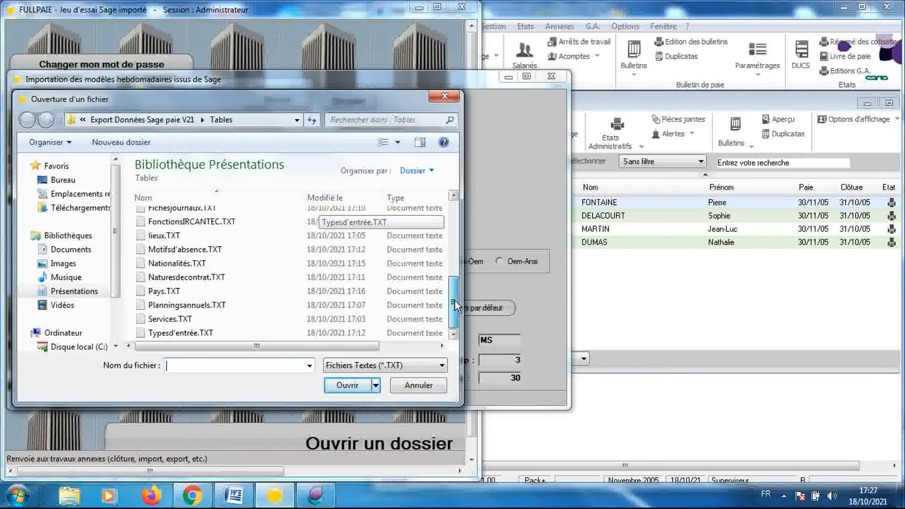
pyautogui.click(443, 97)
pyautogui.click(551, 76)
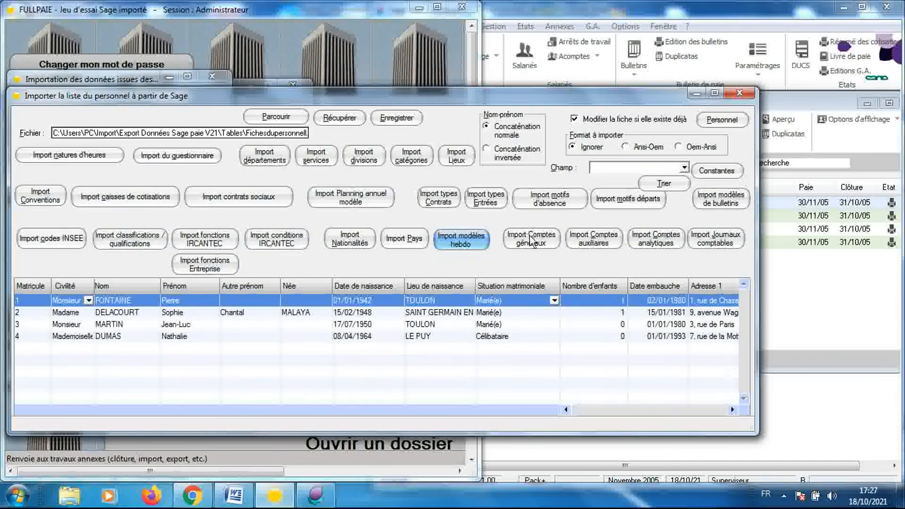
# Import the general accounts from Comptesgénéraux.TXT in the Tables folder, save them all and close their import
pyautogui.click(531, 239)
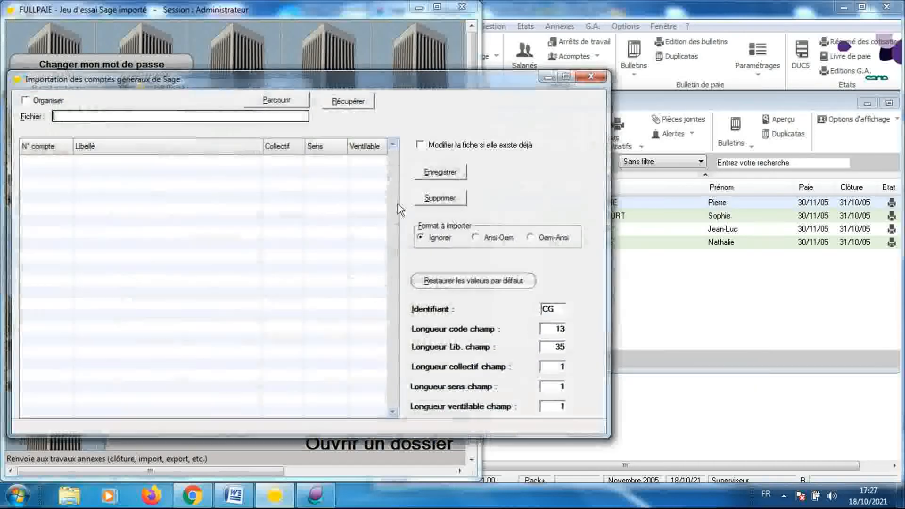
pyautogui.click(287, 101)
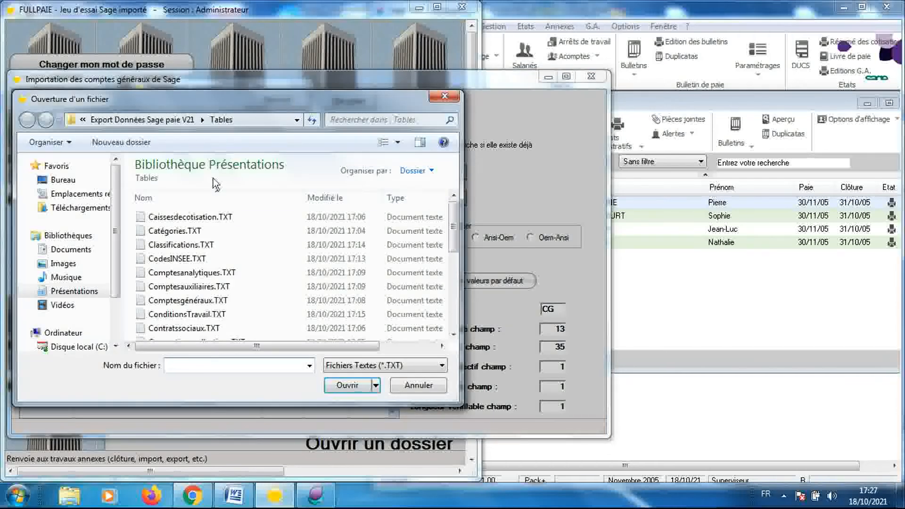
pyautogui.doubleClick(208, 302)
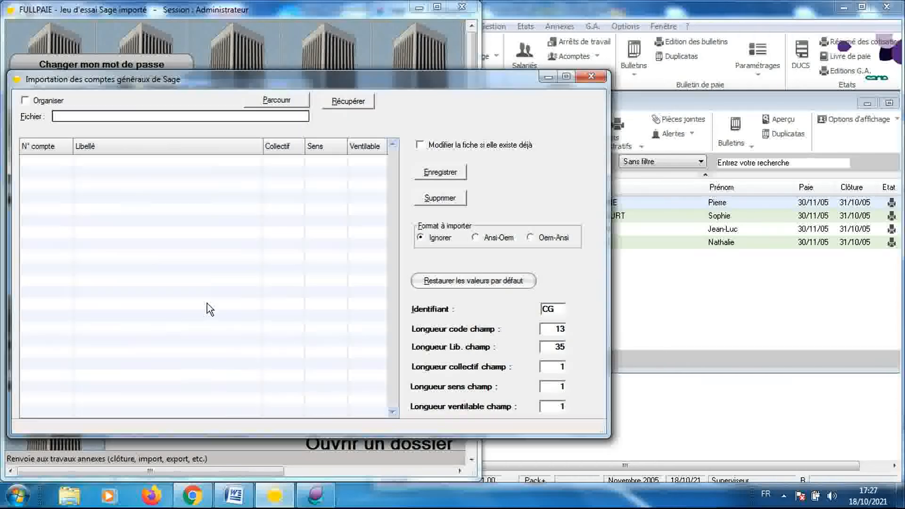
pyautogui.click(440, 173)
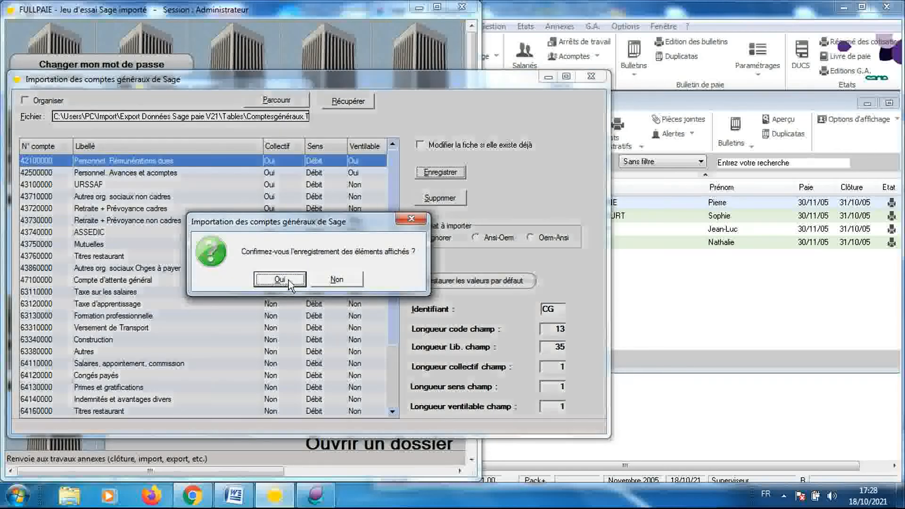
pyautogui.click(289, 280)
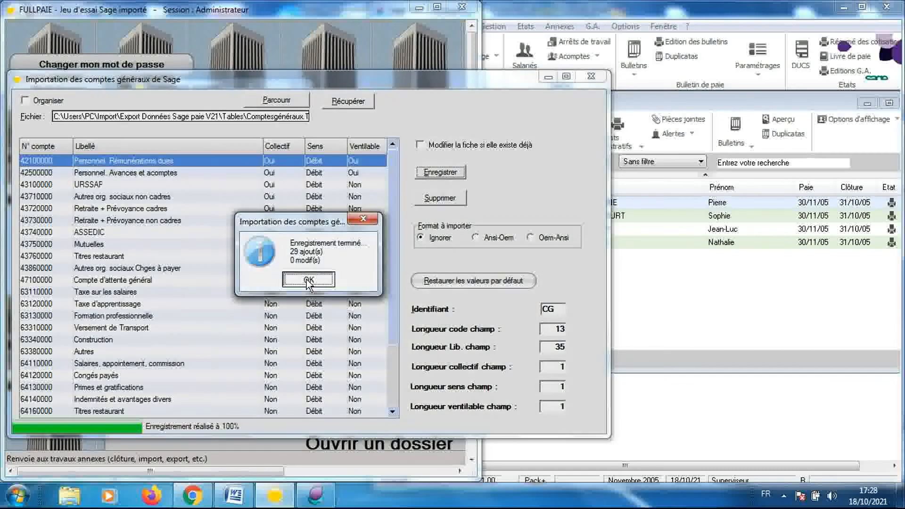
pyautogui.click(307, 282)
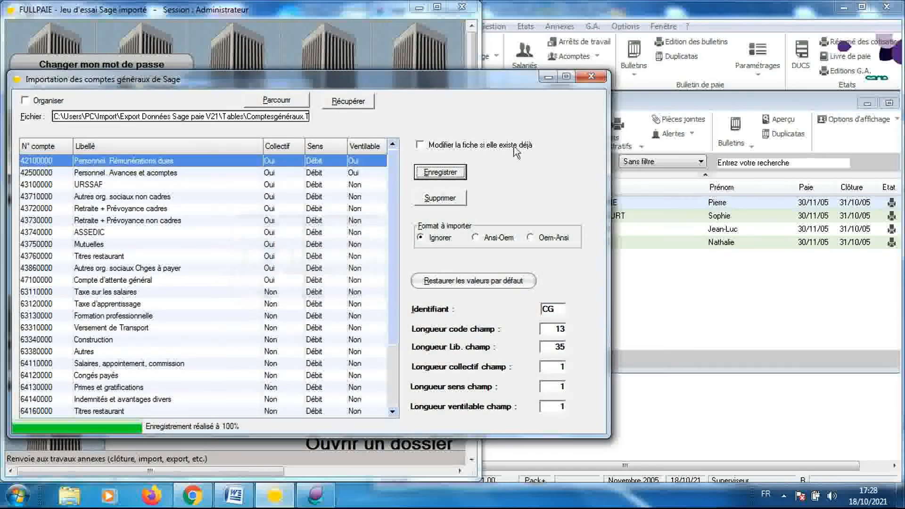
pyautogui.click(589, 77)
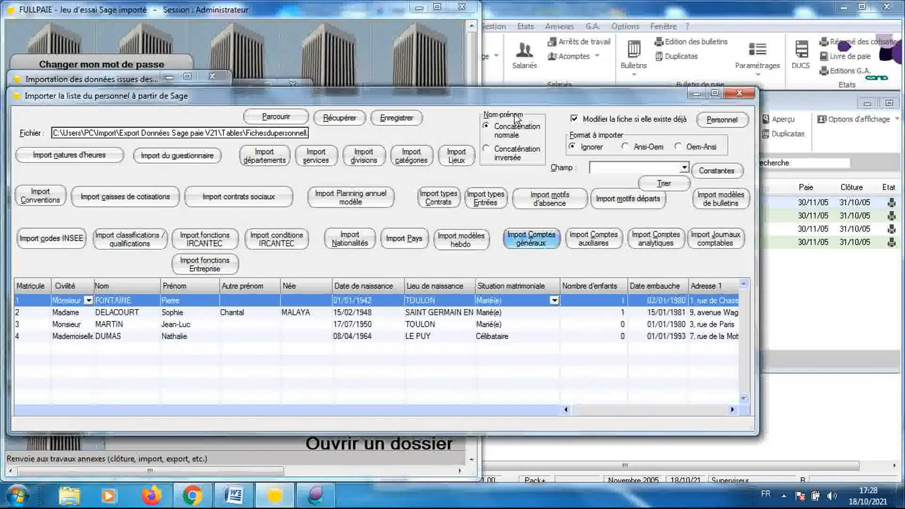
# Import the auxiliary accounts from Comptesauxiliaires.TXT in the Tables folder, save them all and close their import
pyautogui.click(601, 242)
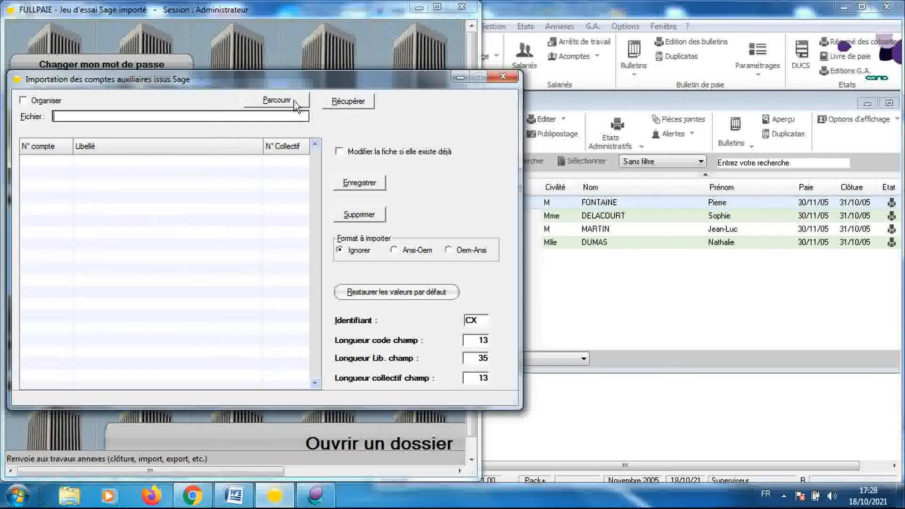
pyautogui.click(293, 101)
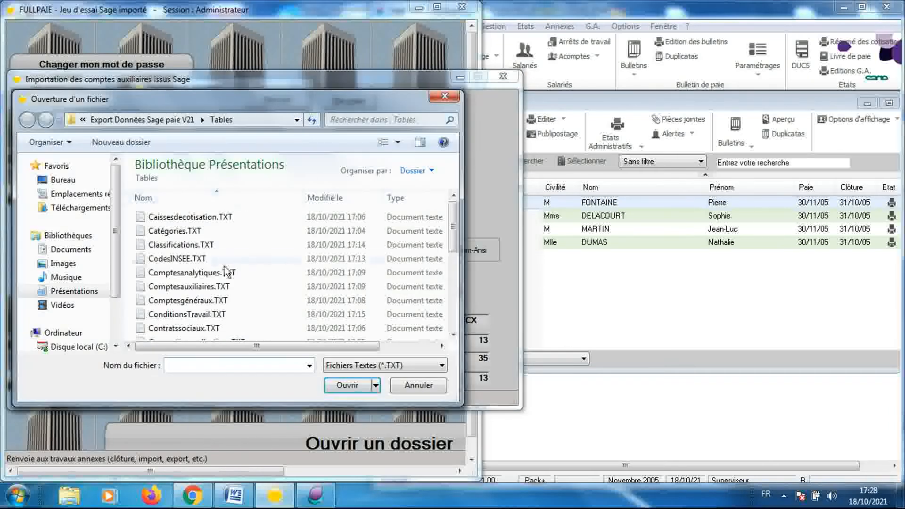
pyautogui.doubleClick(220, 287)
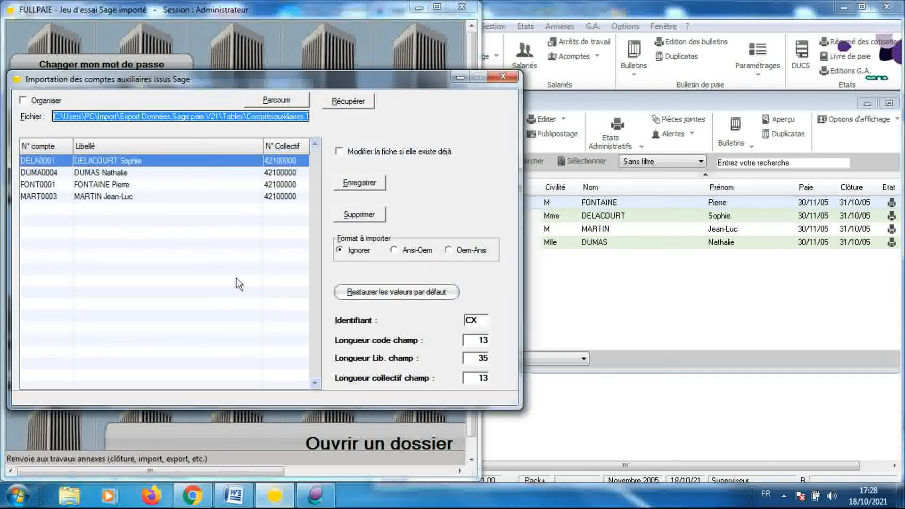
pyautogui.click(354, 186)
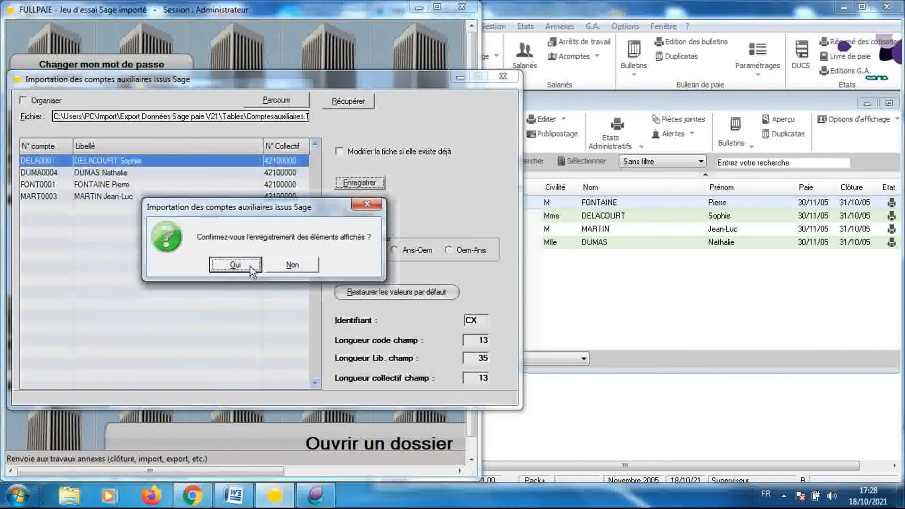
pyautogui.click(247, 267)
pyautogui.click(273, 266)
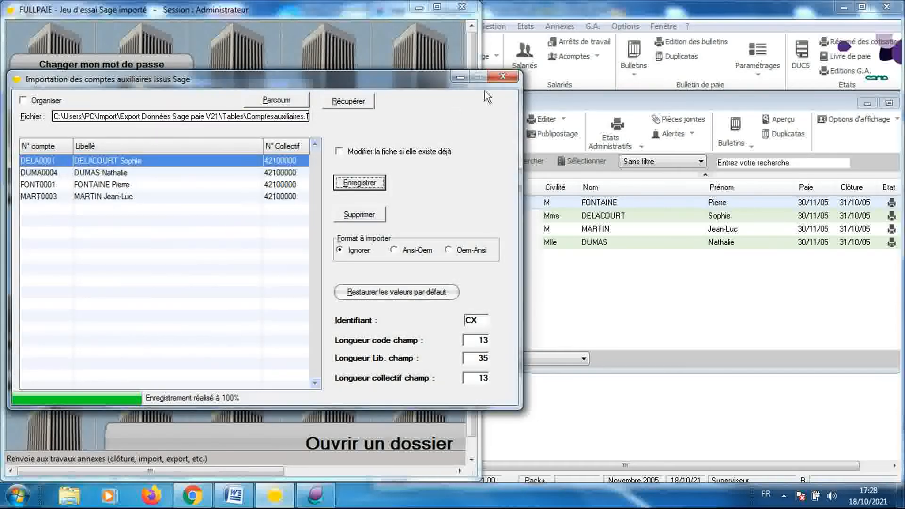
pyautogui.click(495, 79)
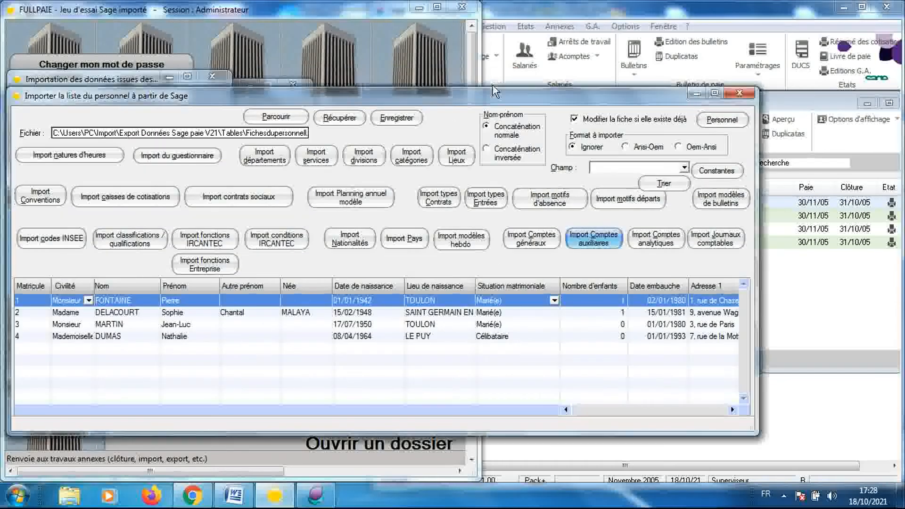
# Import the analytical accounts from Comptesanalytiques.TXT in the Tables folder, save them all and close their import
pyautogui.click(656, 238)
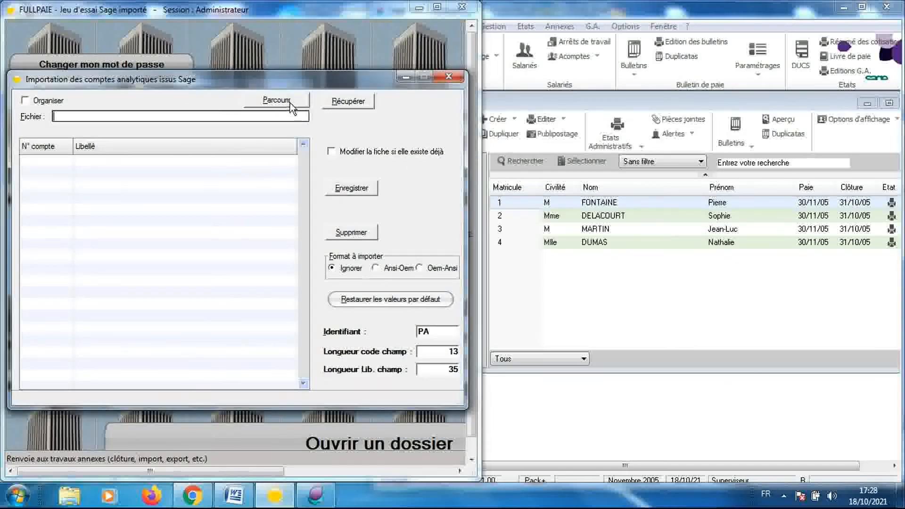
pyautogui.click(290, 102)
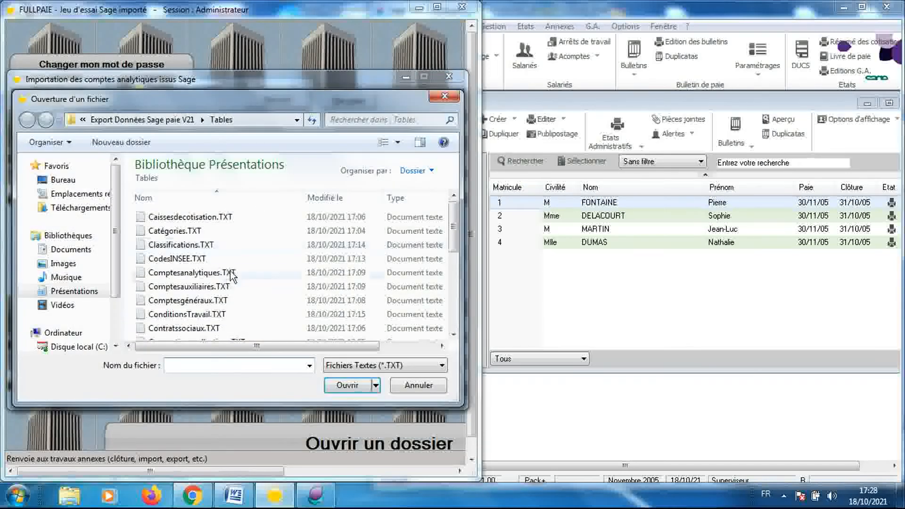
pyautogui.doubleClick(230, 272)
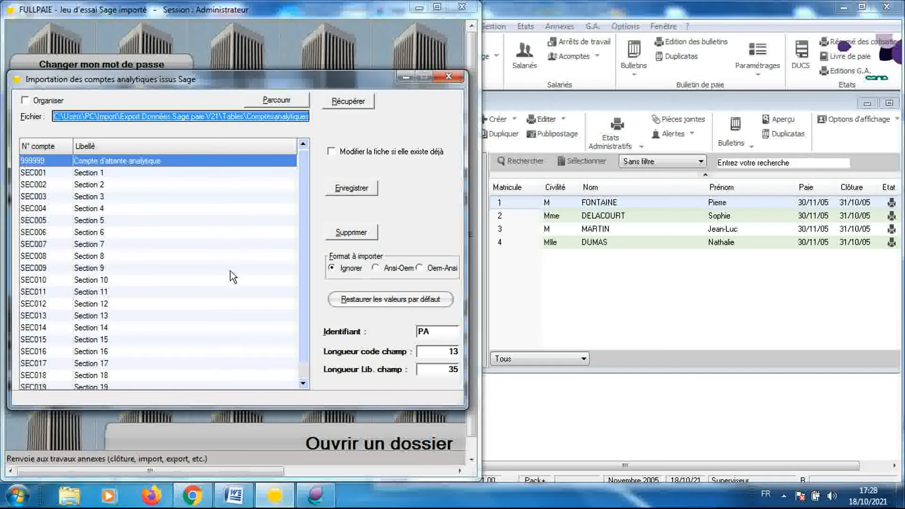
pyautogui.click(359, 189)
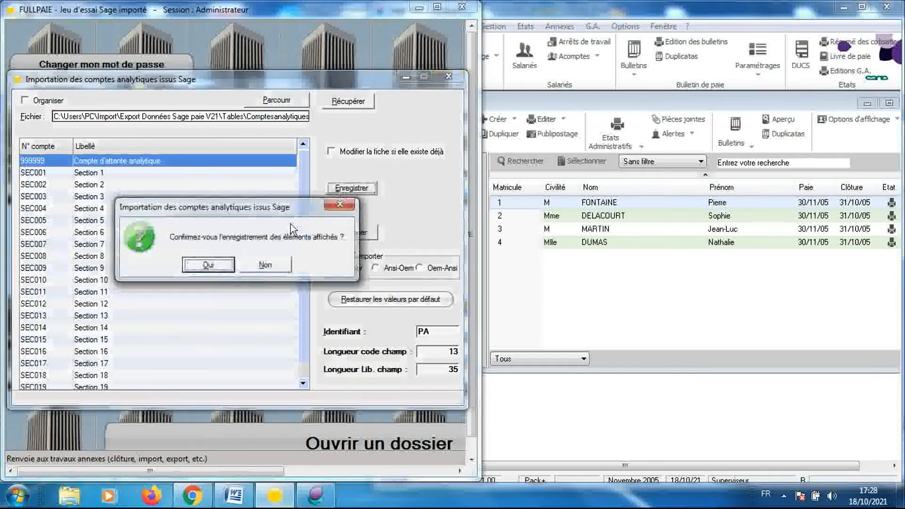
pyautogui.click(222, 262)
pyautogui.click(240, 262)
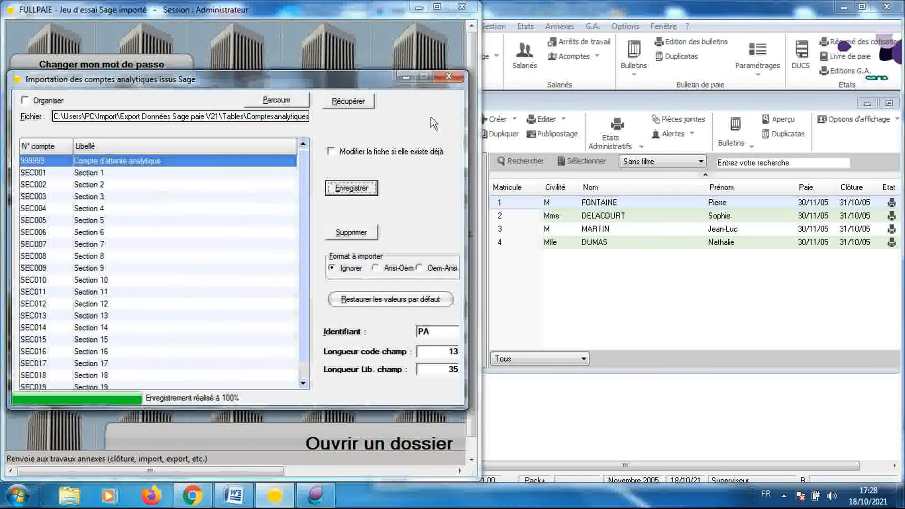
pyautogui.click(443, 78)
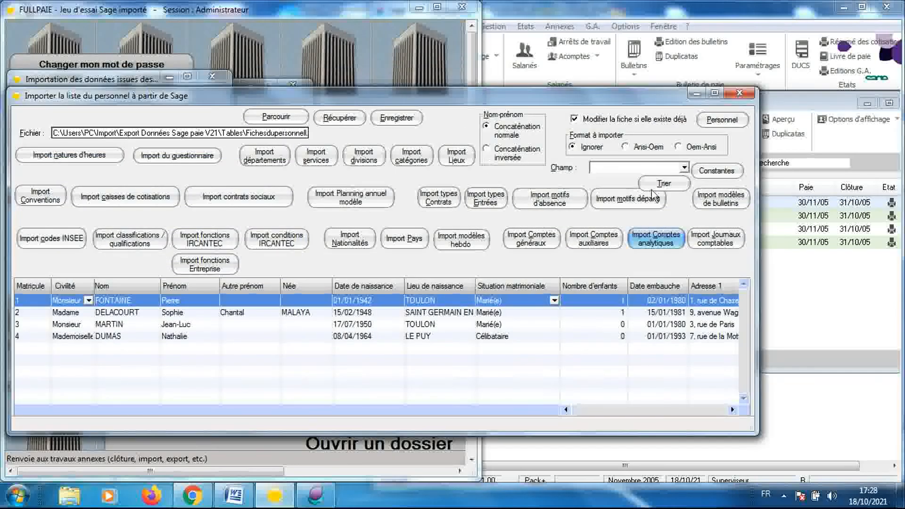
# Import the accounting journals from Fichesjournaux.TXT in the Tables folder, save them and close their import
pyautogui.click(709, 238)
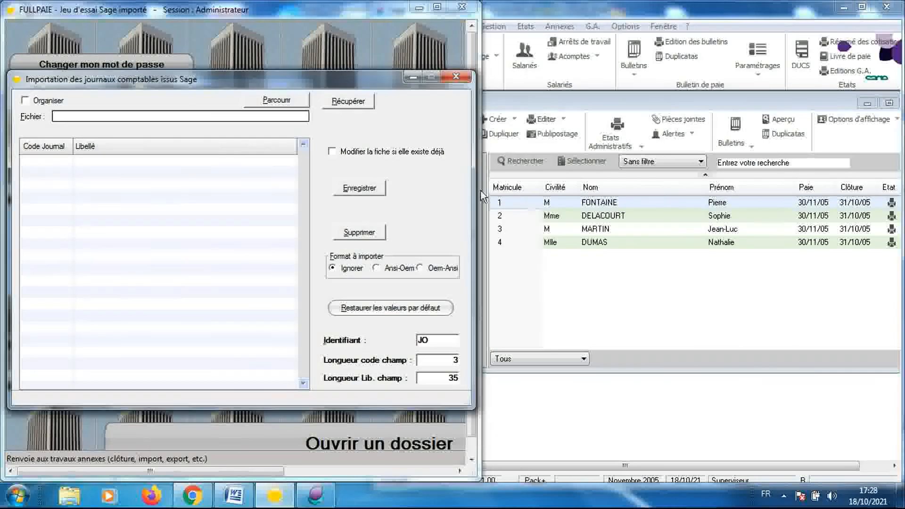
pyautogui.click(289, 102)
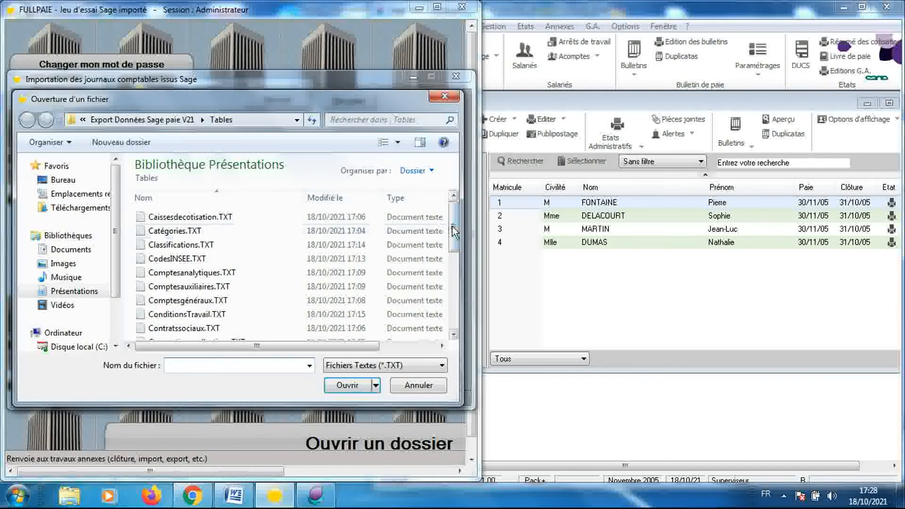
pyautogui.moveTo(454, 230); pyautogui.dragTo(456, 290)
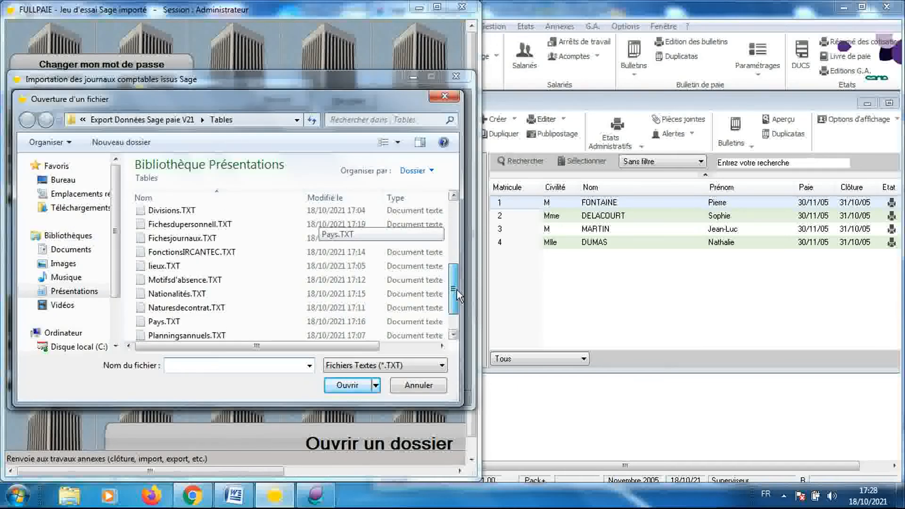
pyautogui.doubleClick(296, 239)
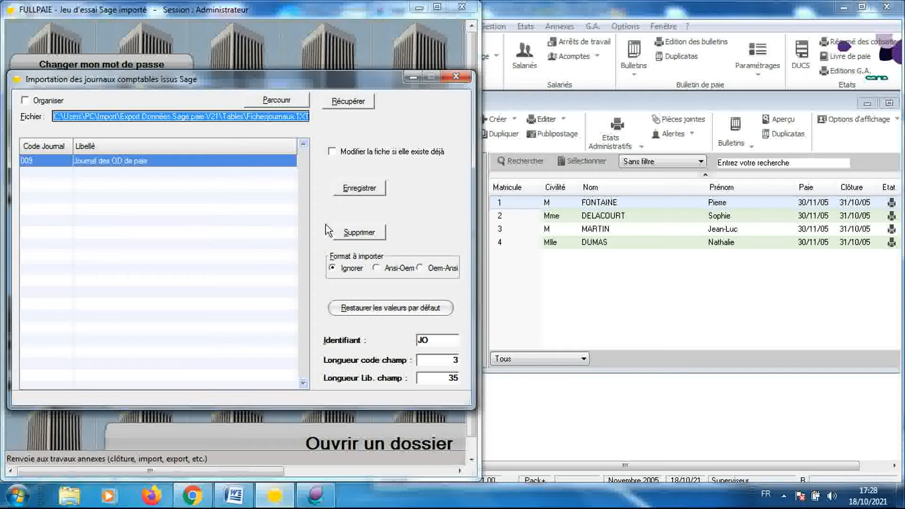
pyautogui.click(354, 191)
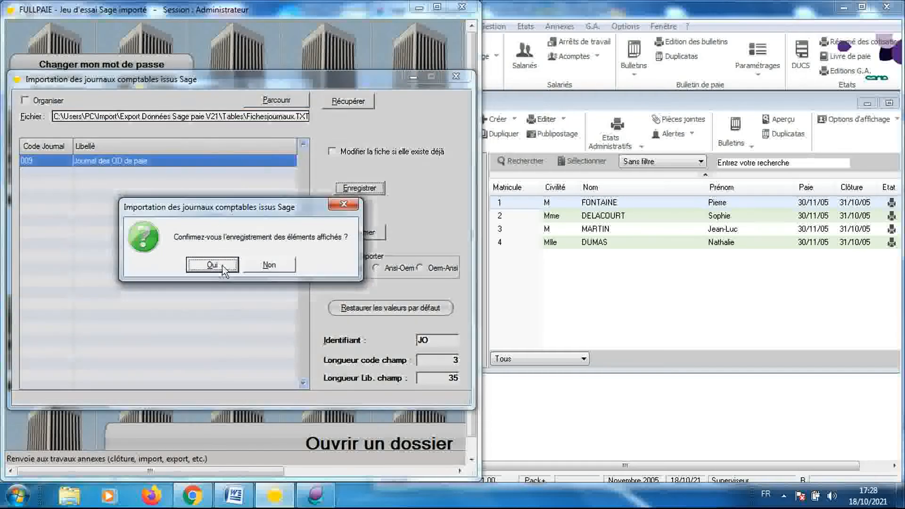
pyautogui.click(216, 261)
pyautogui.click(244, 266)
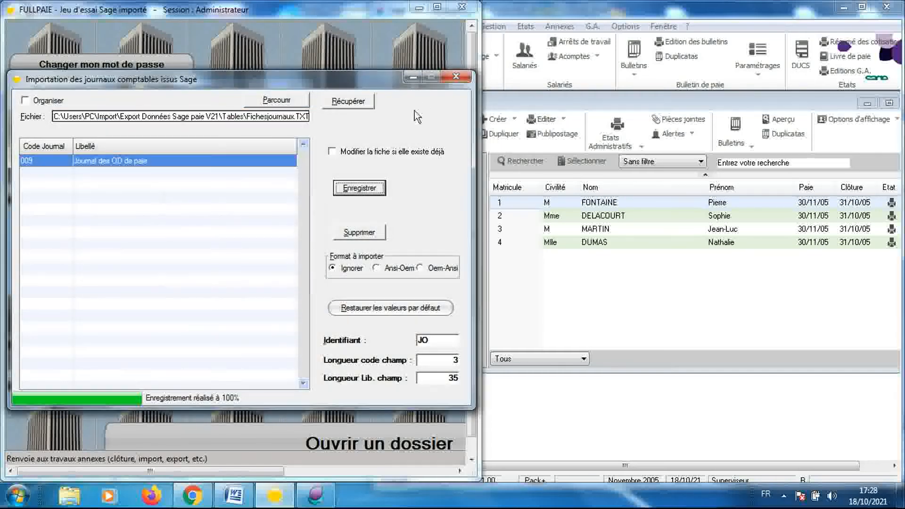
pyautogui.click(454, 78)
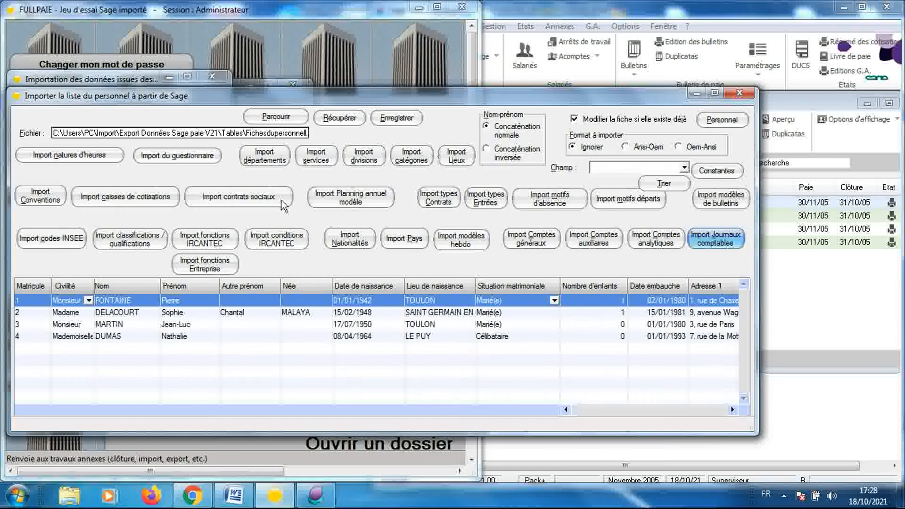
pyautogui.click(208, 263)
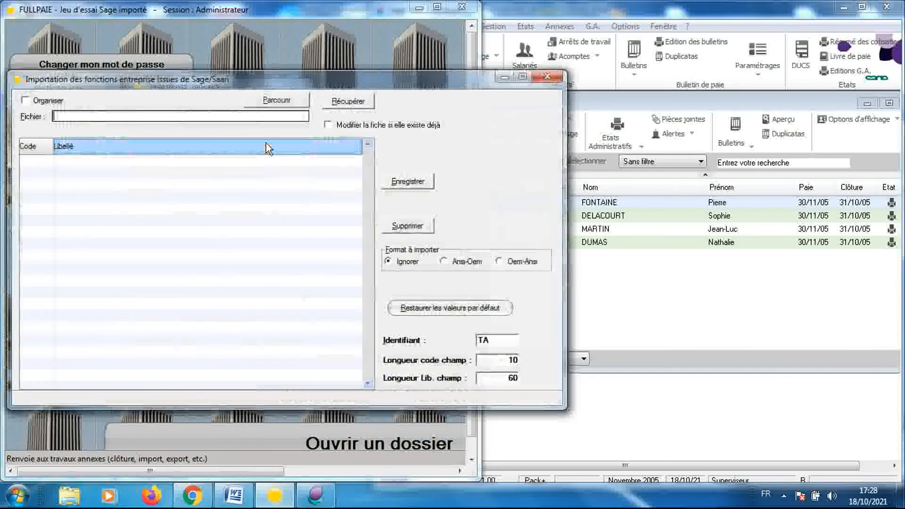
pyautogui.click(275, 101)
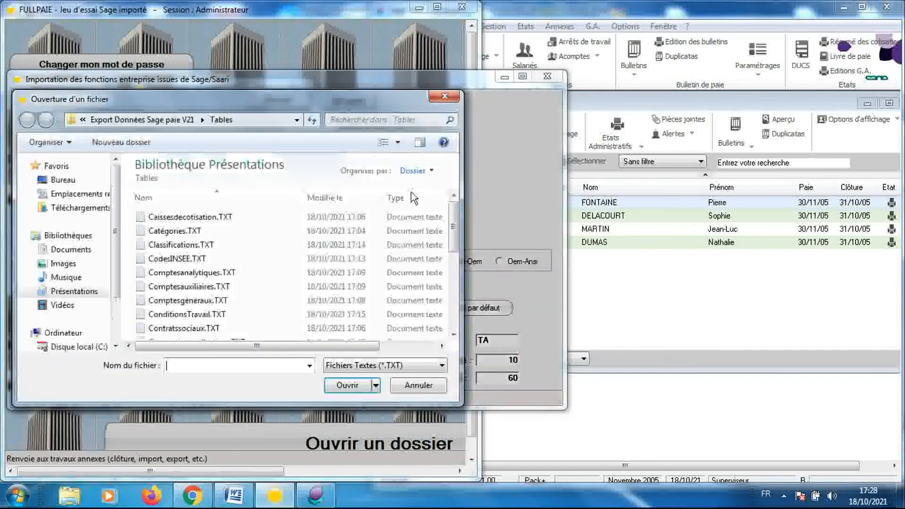
pyautogui.moveTo(454, 209); pyautogui.dragTo(462, 271)
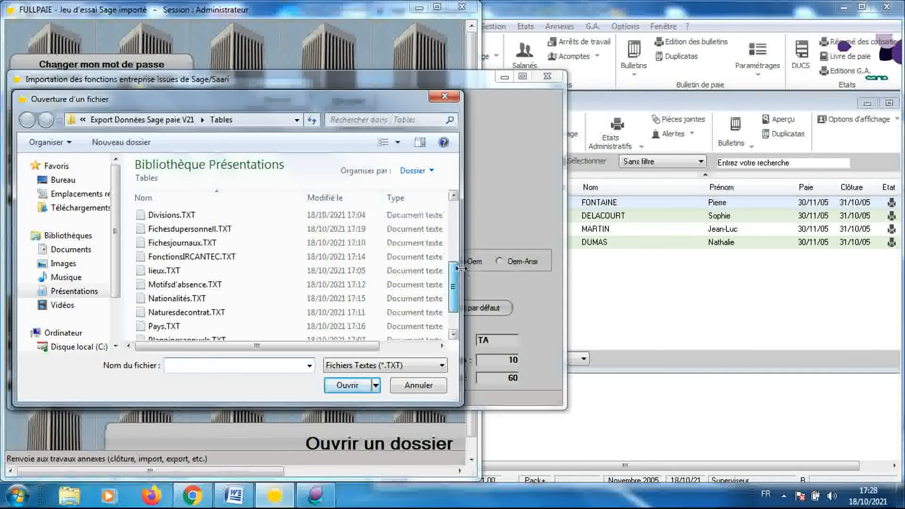
pyautogui.click(444, 96)
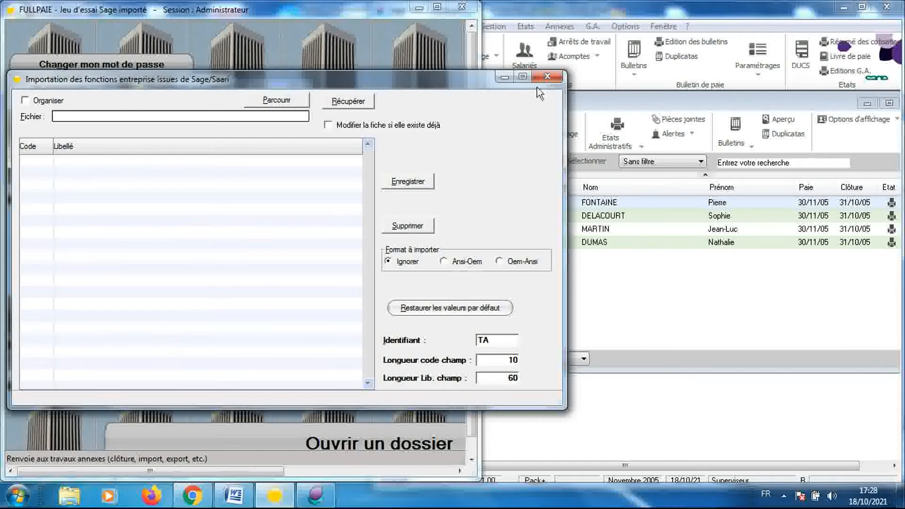
pyautogui.click(546, 79)
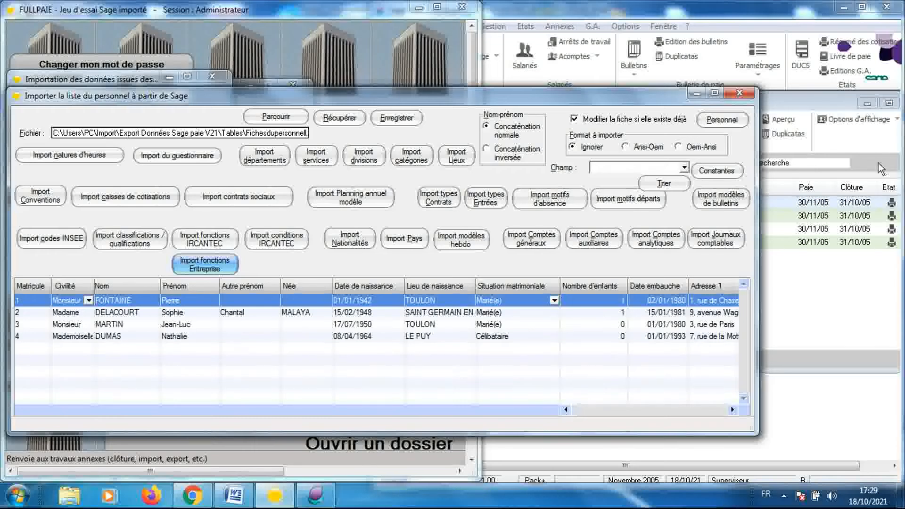
# Switch to Sage Paie and run the summary edition of the model payslips, from 1 to 35, with the Transfert option
pyautogui.click(788, 151)
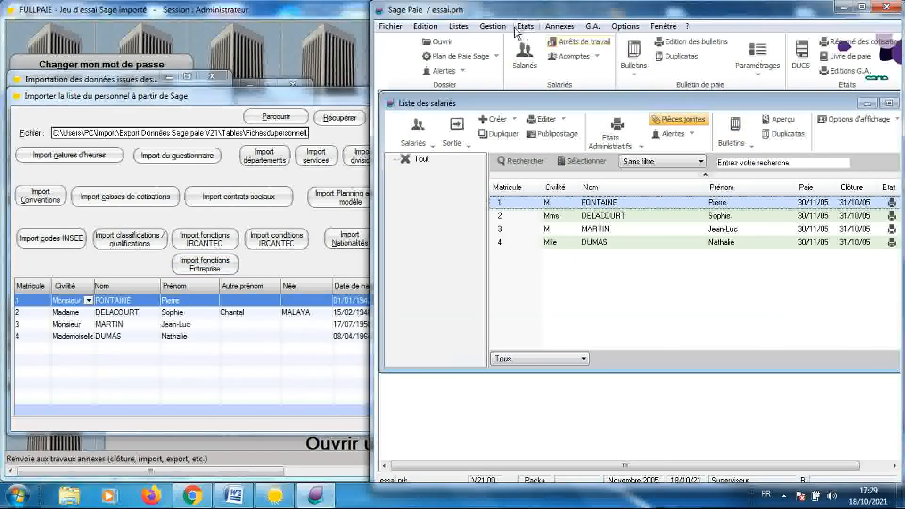
pyautogui.click(493, 28)
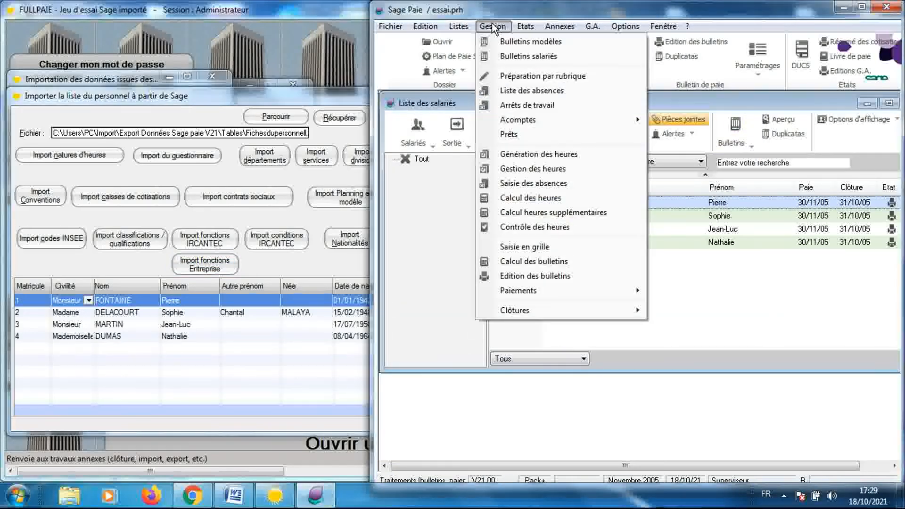
pyautogui.click(505, 42)
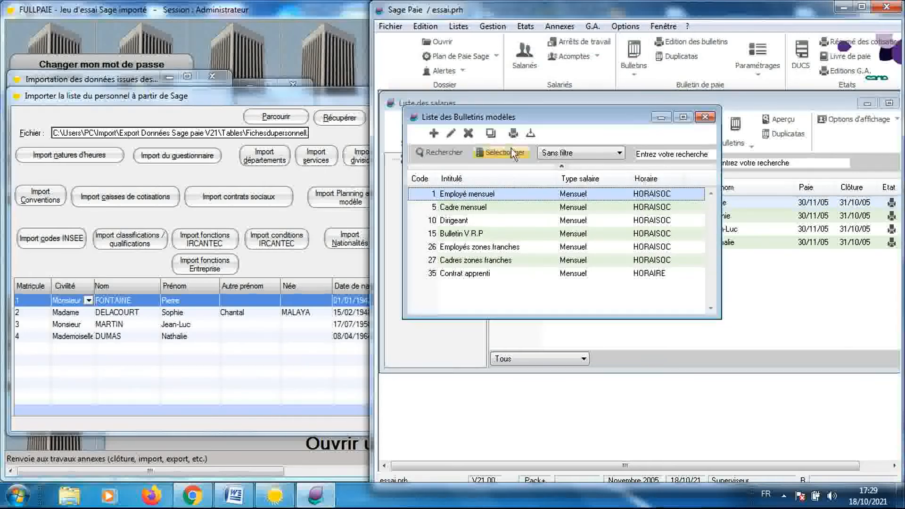
pyautogui.click(513, 133)
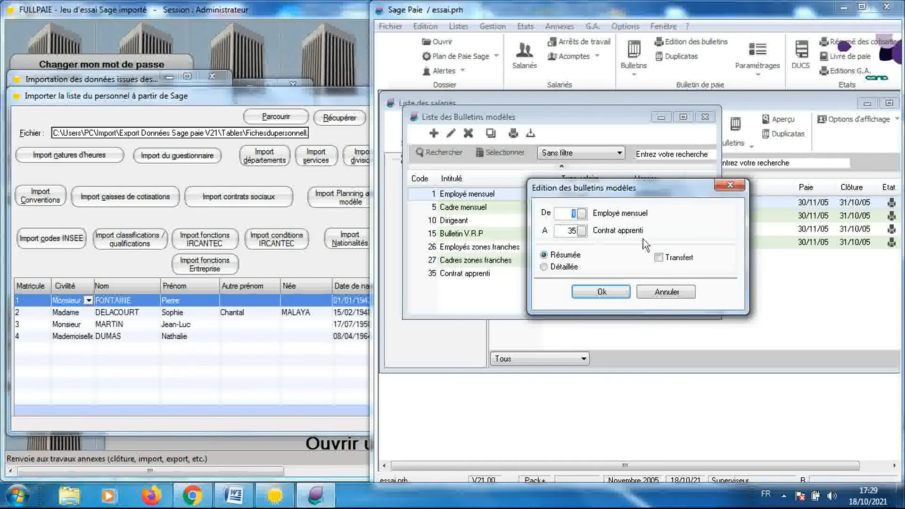
pyautogui.click(659, 258)
pyautogui.click(612, 293)
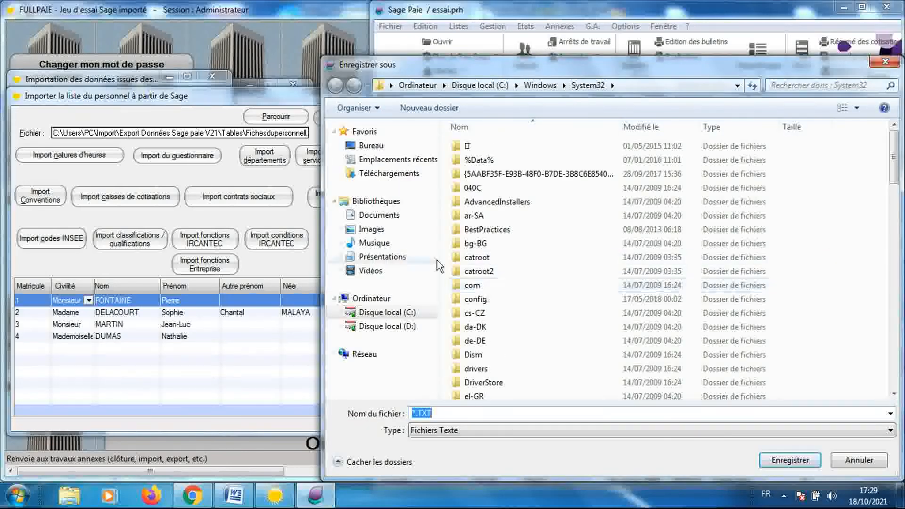
# Save the model payslip export as Modèlesdebulletin.TXT in the Tables folder of Export Données Sage paie V21
pyautogui.click(398, 256)
pyautogui.click(478, 271)
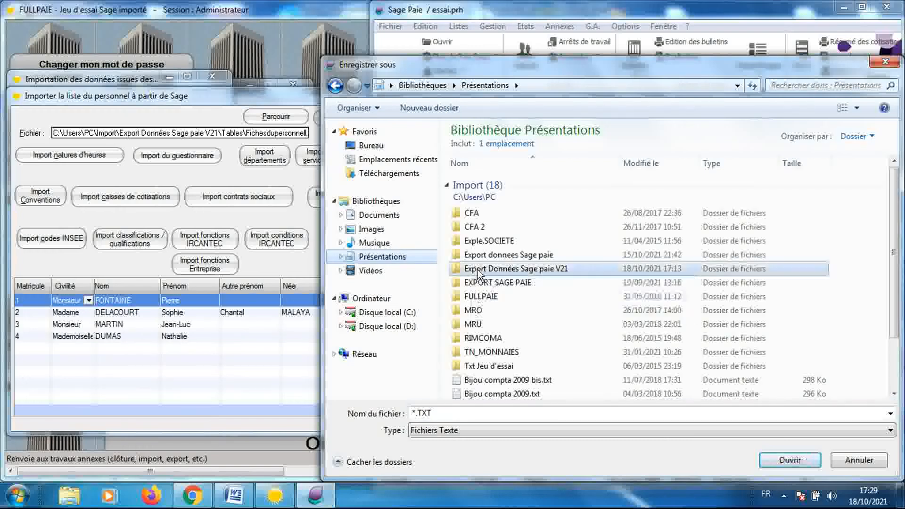
pyautogui.doubleClick(478, 271)
pyautogui.click(471, 188)
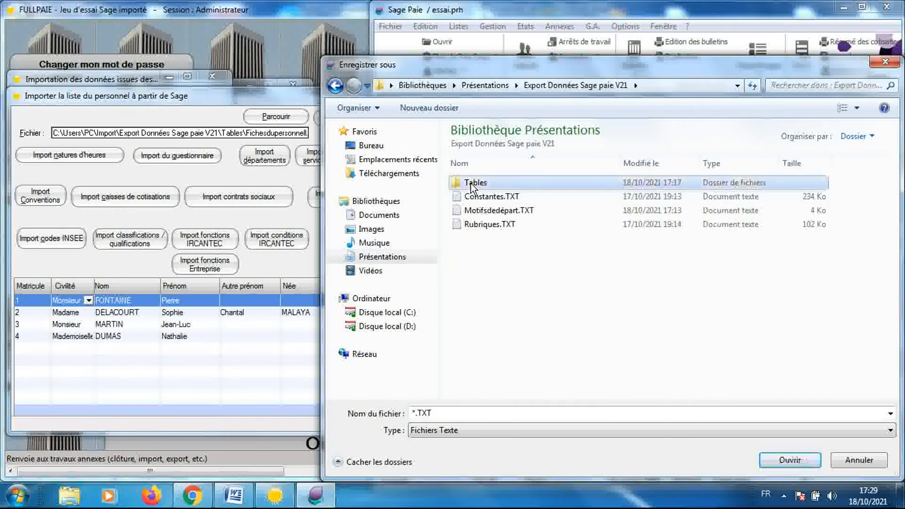
pyautogui.doubleClick(471, 189)
pyautogui.click(414, 413)
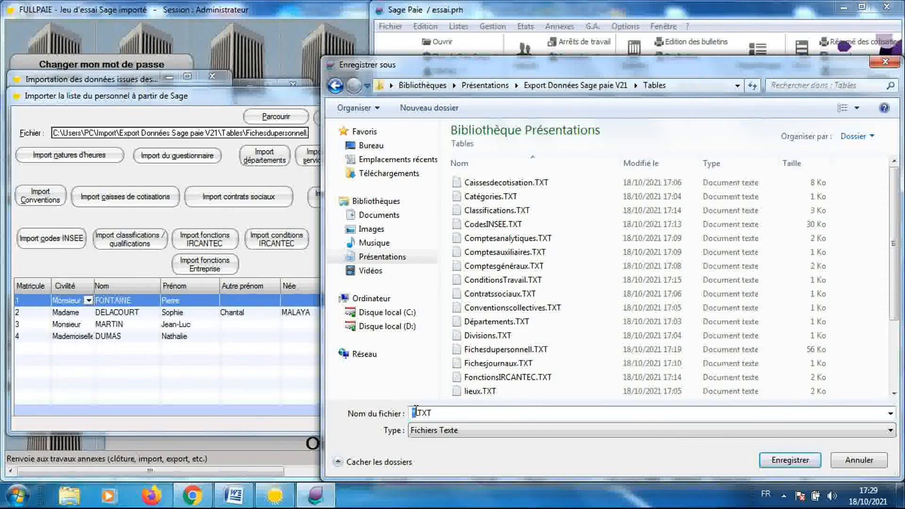
pyautogui.write('Modèles de bu')
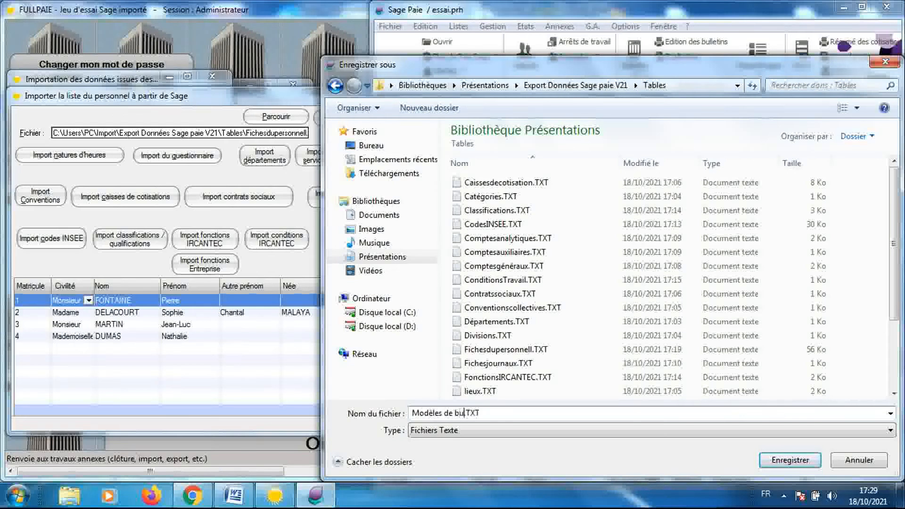
pyautogui.write('lletins')
pyautogui.press('Return')
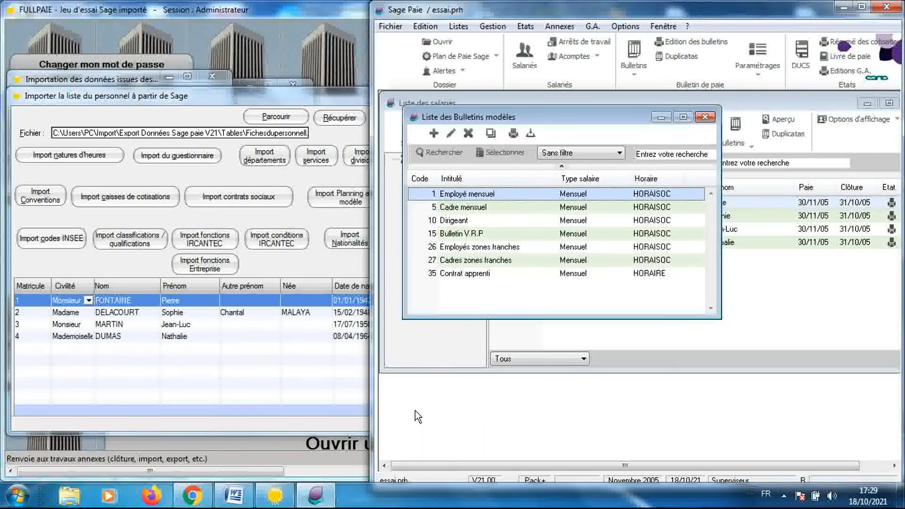
# Switch to FULLPAIE and load Modèlesdebulletin.TXT from the Tables folder into the payslip model import
pyautogui.click(292, 217)
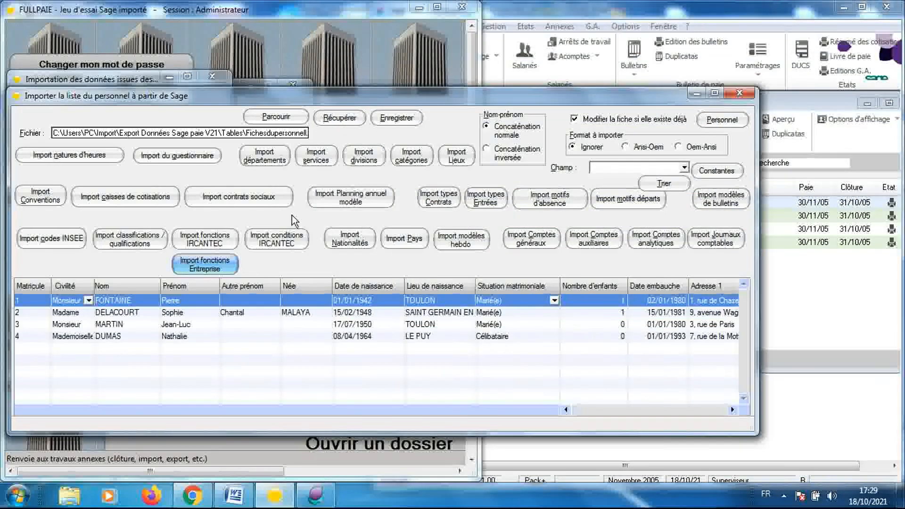
pyautogui.click(708, 201)
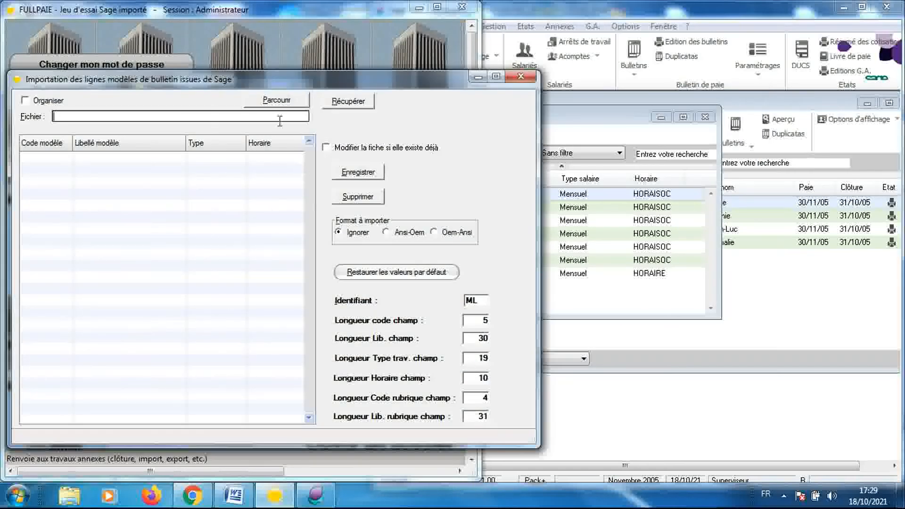
pyautogui.click(278, 101)
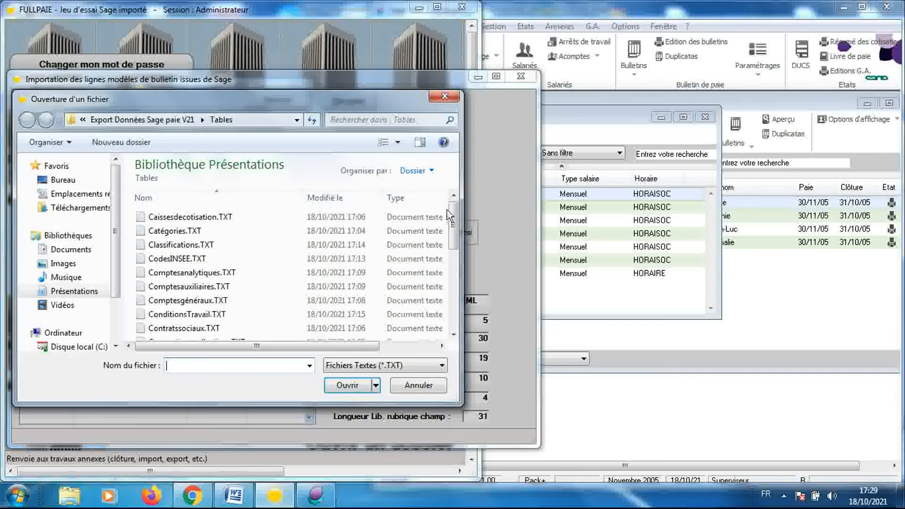
pyautogui.moveTo(453, 220); pyautogui.dragTo(453, 310)
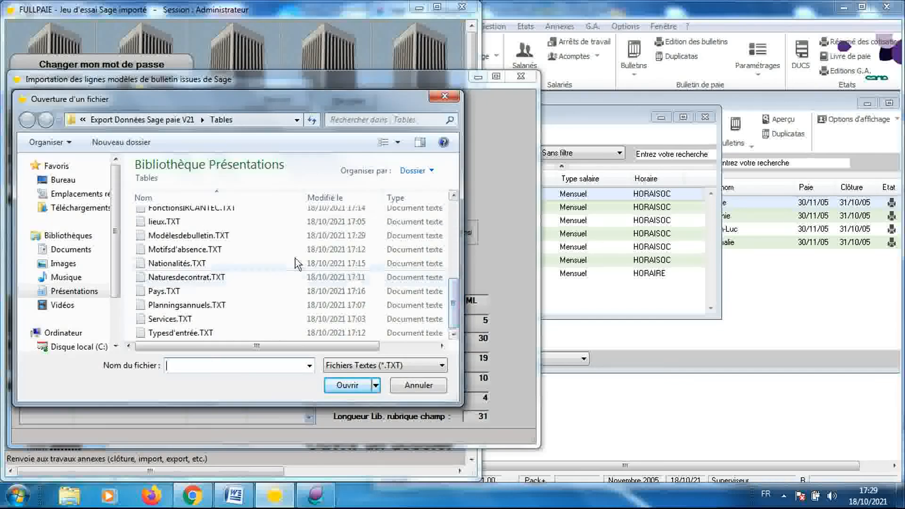
pyautogui.doubleClick(292, 234)
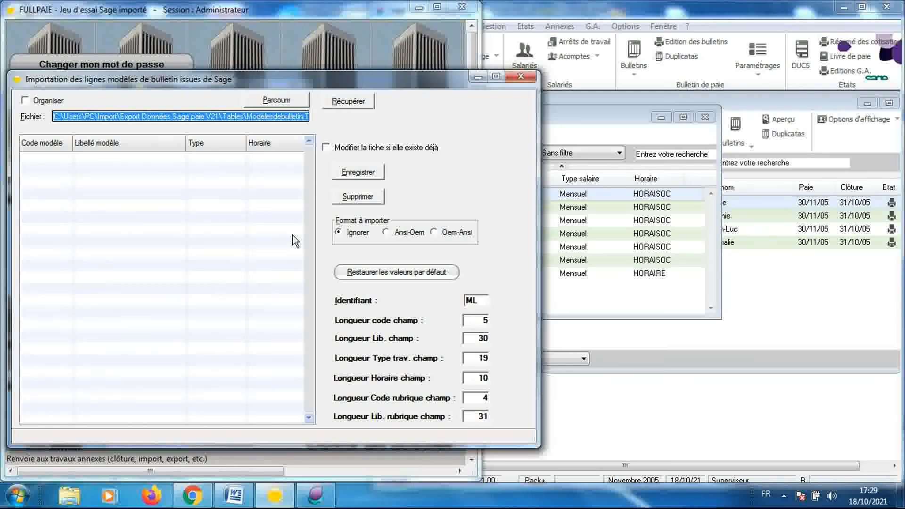
# Switch to Sage Paie and run the detailed edition of model payslips 1 to 35 with the Transfert option
pyautogui.click(616, 124)
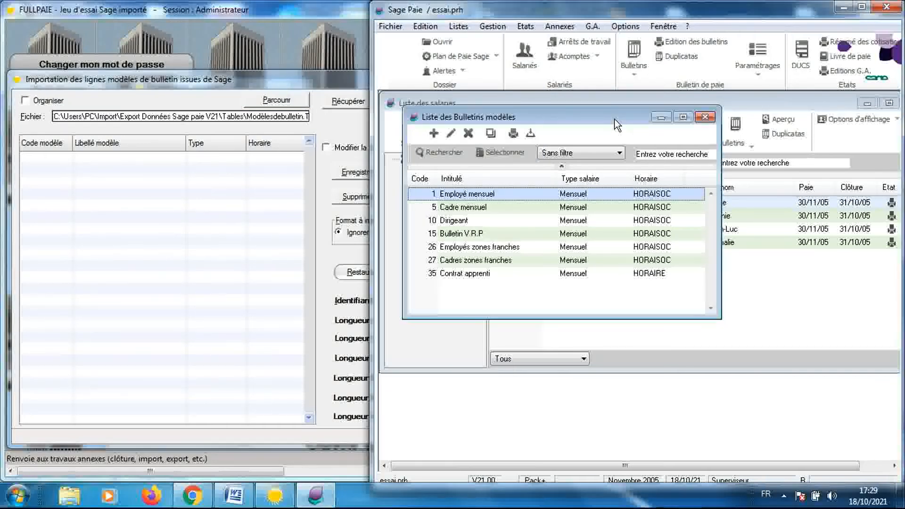
pyautogui.click(514, 134)
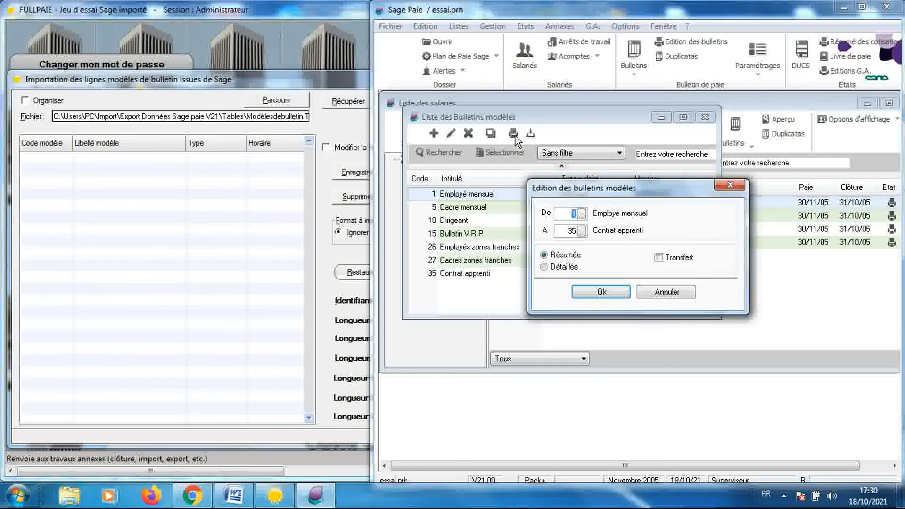
pyautogui.click(545, 267)
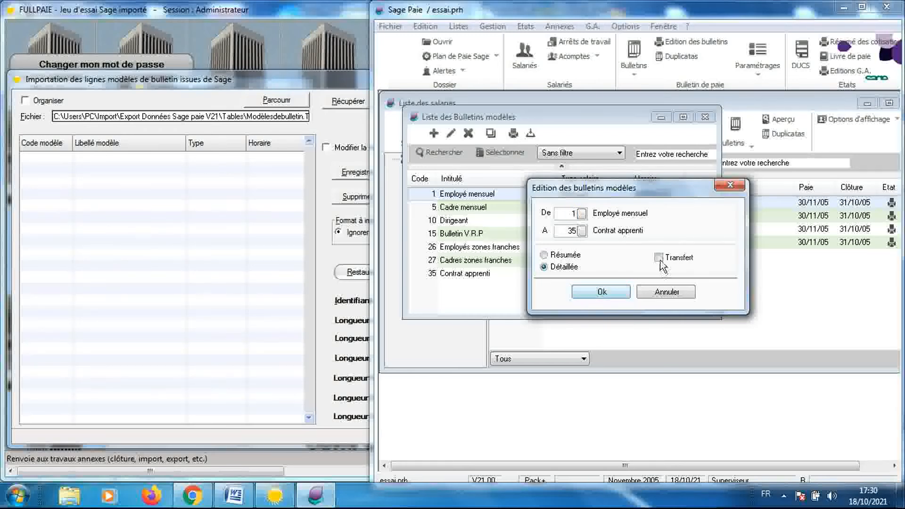
pyautogui.click(626, 293)
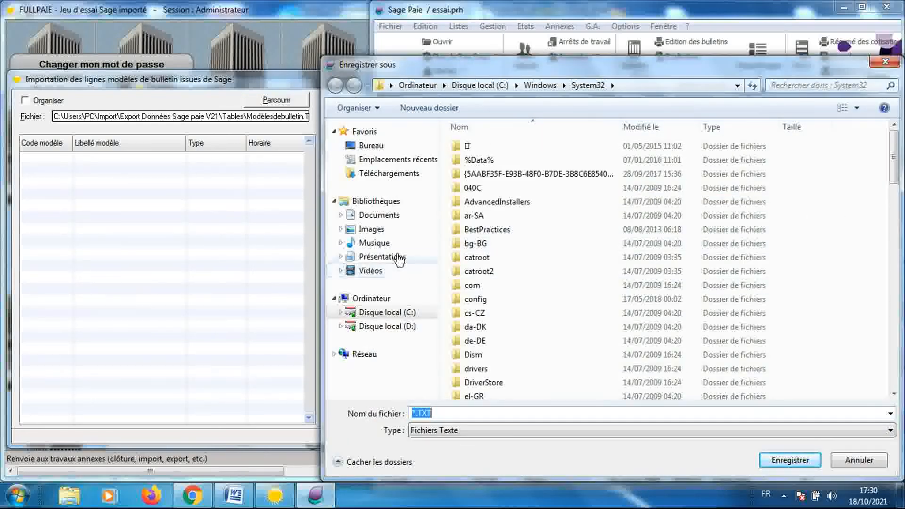
# Save the detailed model payslip export over Modèlesdebulletin.TXT in the Tables folder of Export Données Sage paie V21
pyautogui.click(382, 257)
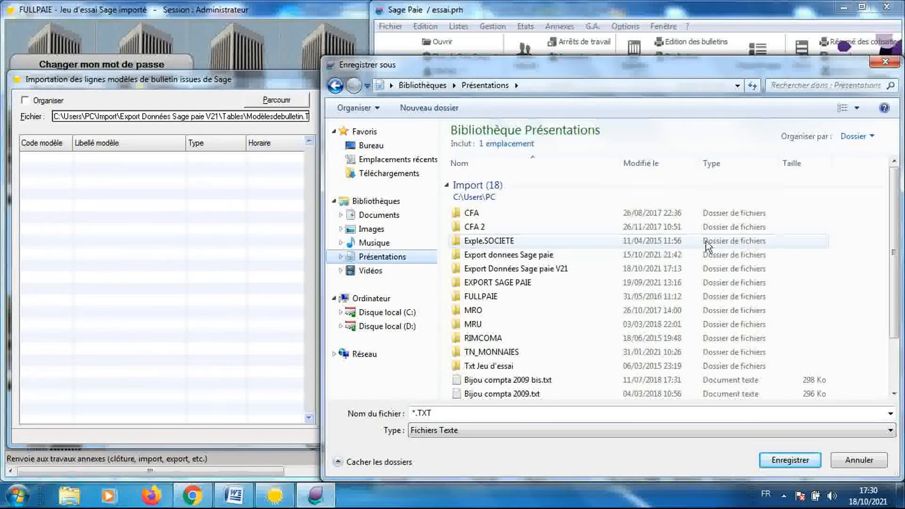
pyautogui.doubleClick(509, 267)
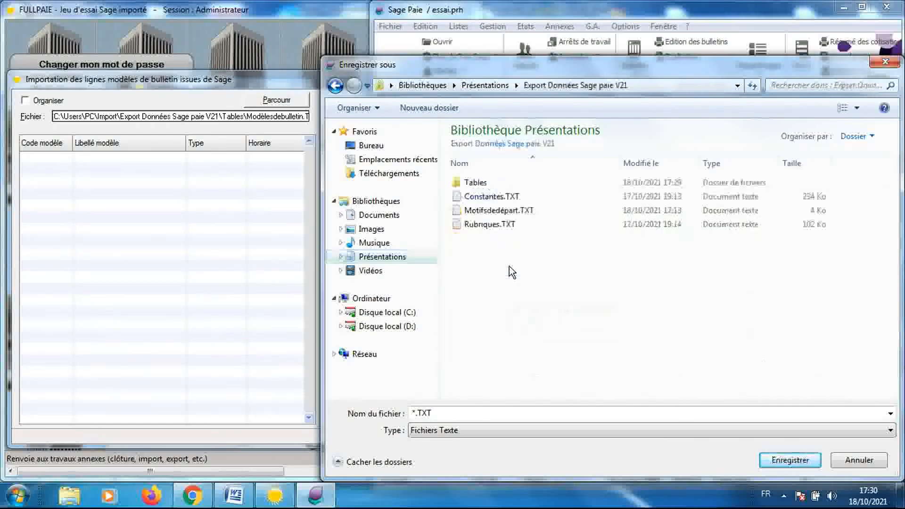
pyautogui.doubleClick(485, 180)
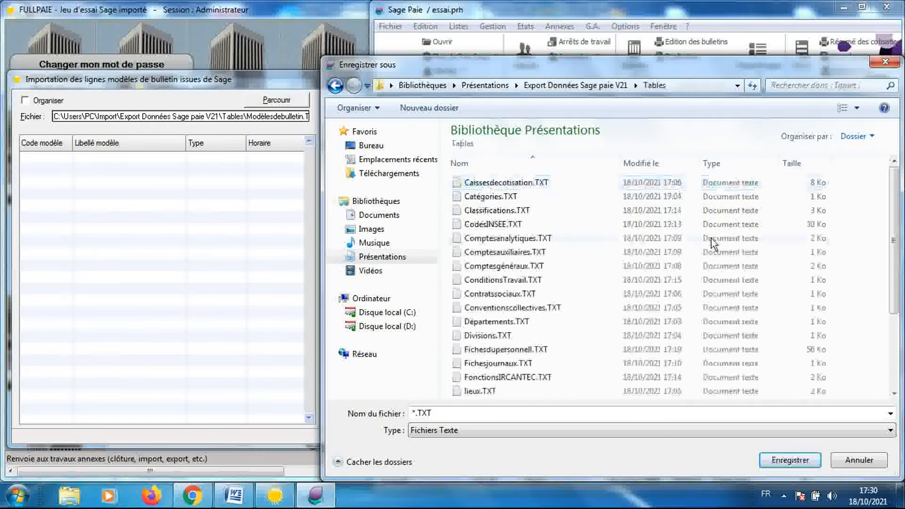
pyautogui.moveTo(895, 271); pyautogui.dragTo(895, 340)
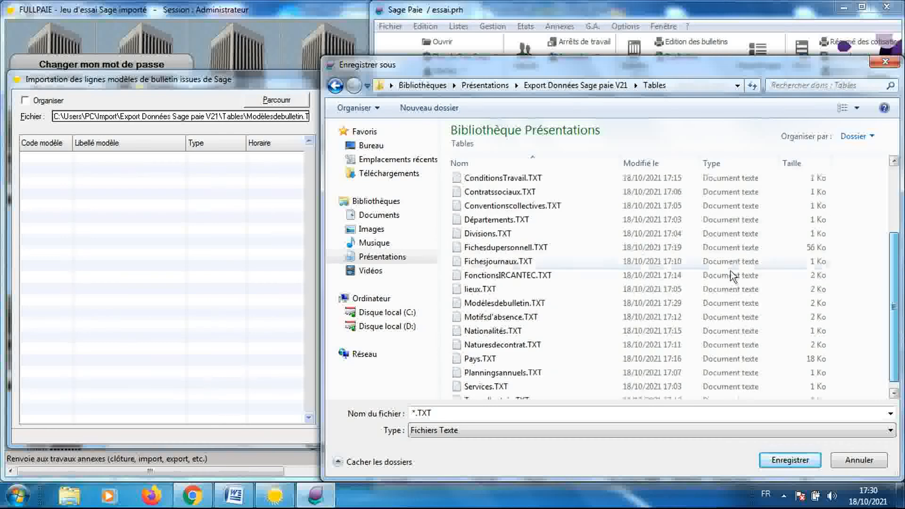
pyautogui.doubleClick(558, 304)
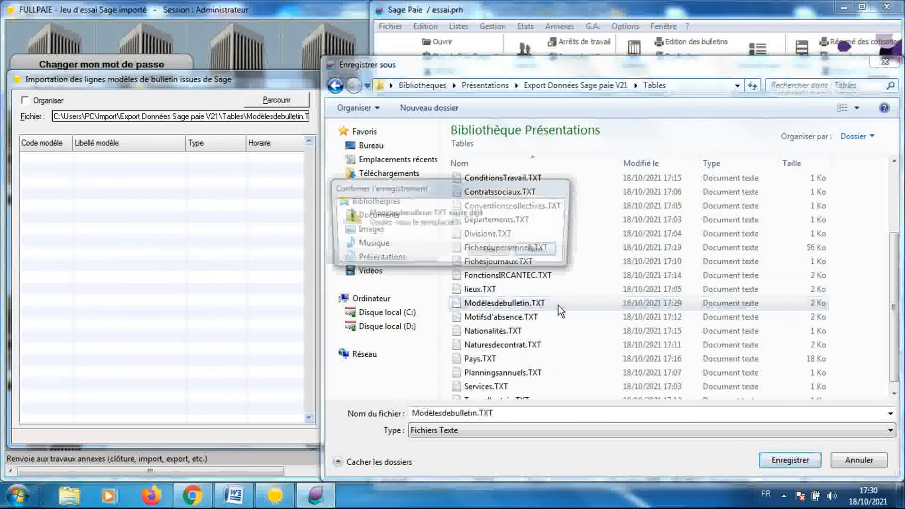
pyautogui.click(498, 284)
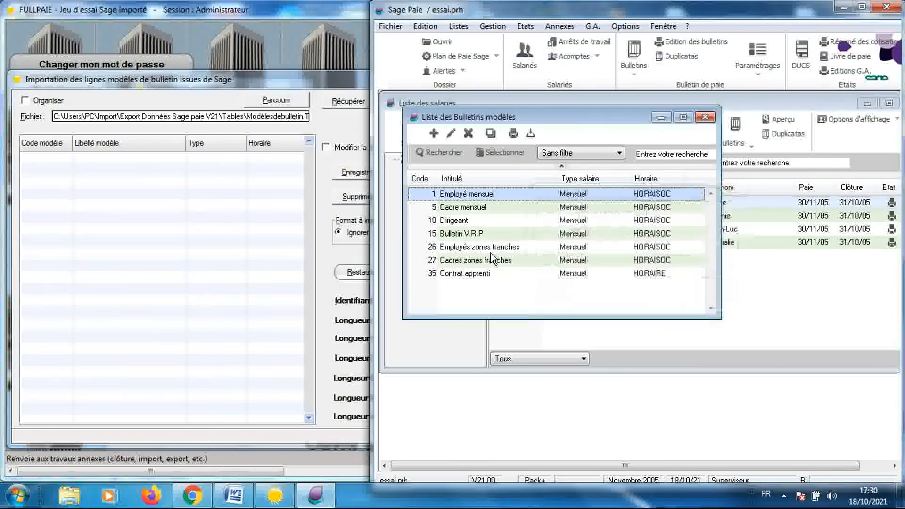
# Switch to FULLPAIE, retrieve the model payslip lines from Modèlesdebulletin.TXT, save the models and close their import window
pyautogui.click(322, 126)
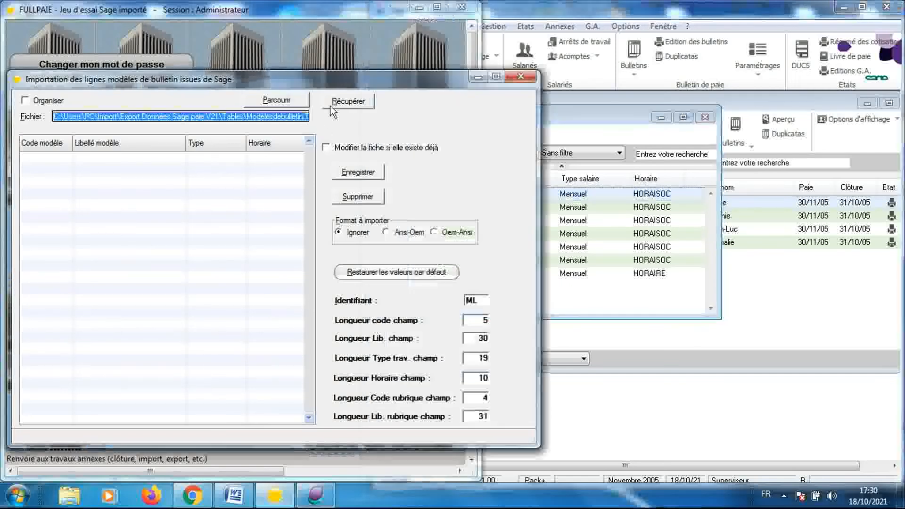
pyautogui.click(338, 102)
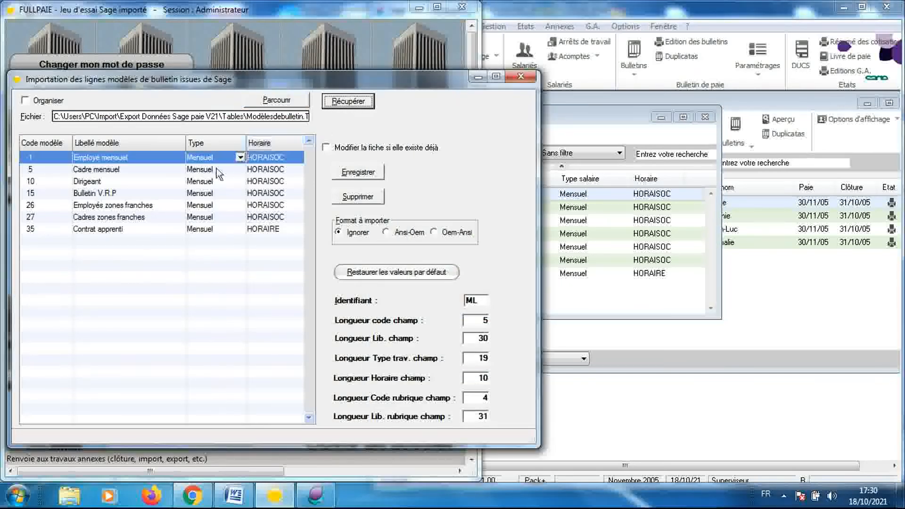
pyautogui.click(358, 179)
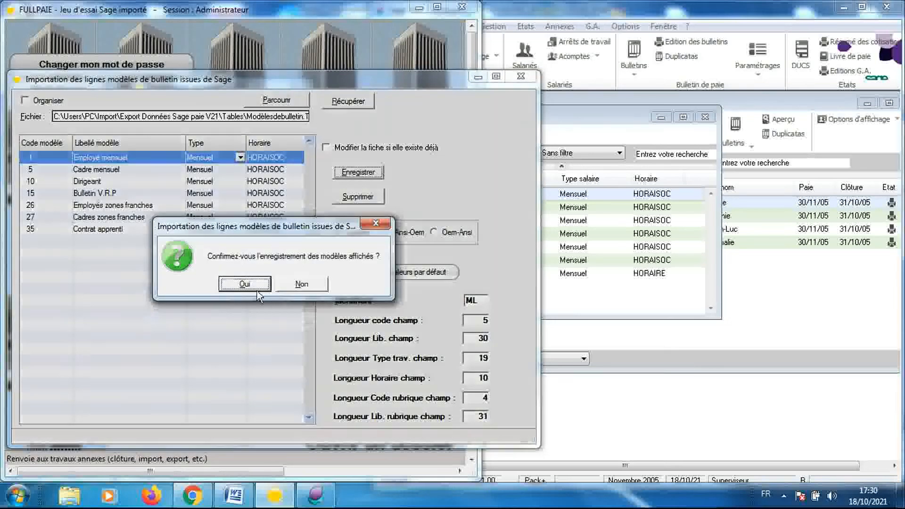
pyautogui.click(255, 284)
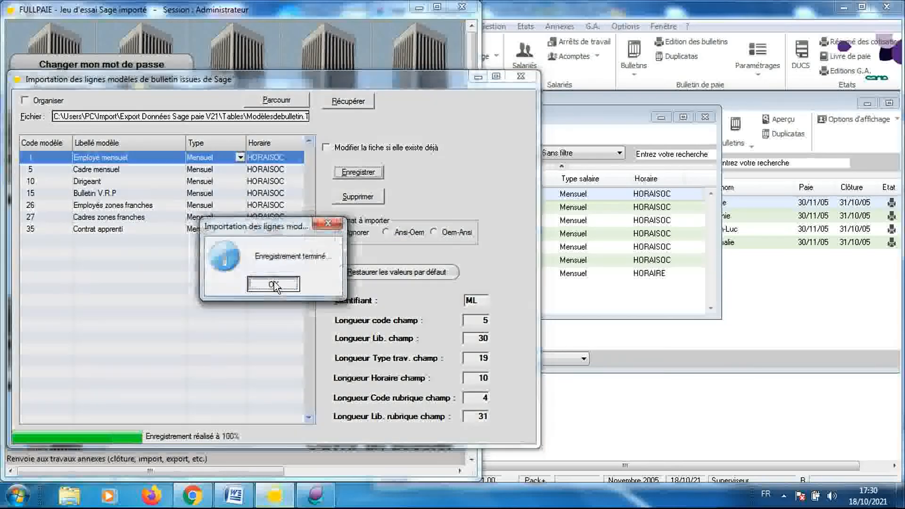
pyautogui.click(274, 281)
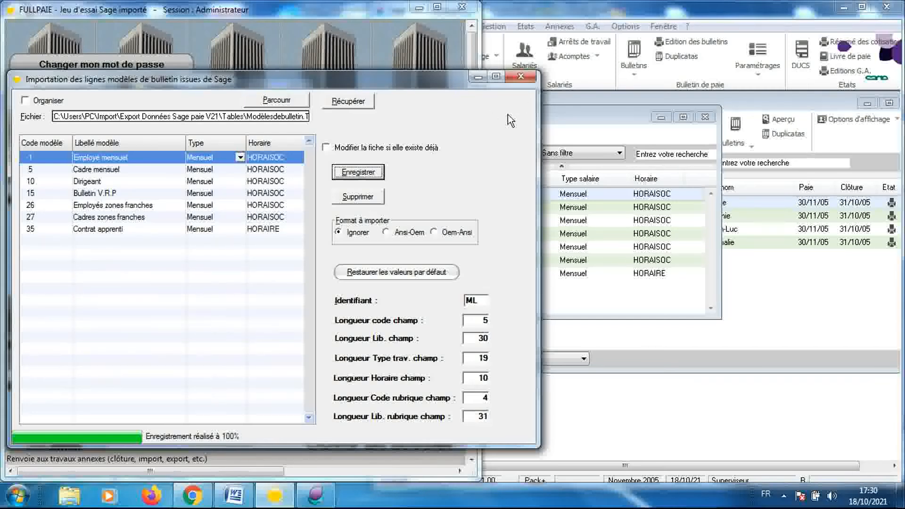
pyautogui.click(516, 80)
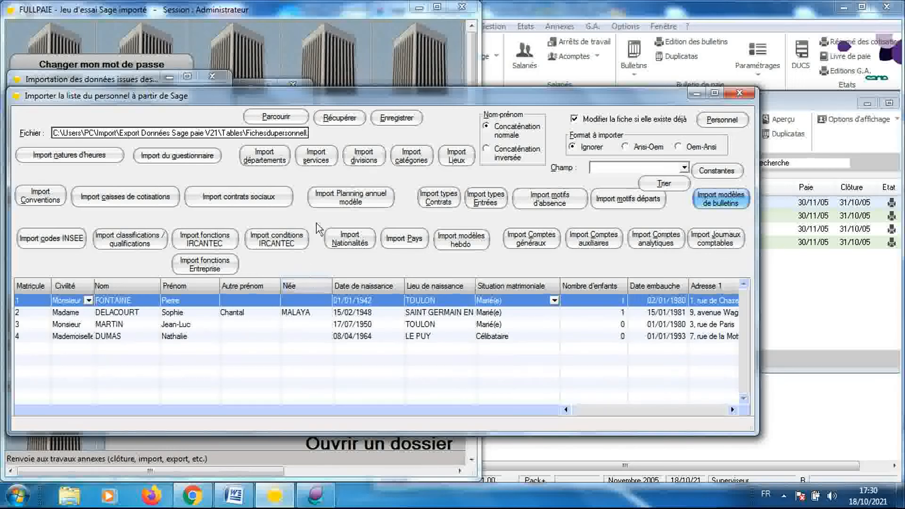
# Retrieve the Sage personnel list again, save the displayed employees and close the import windows back to the main menu
pyautogui.click(349, 120)
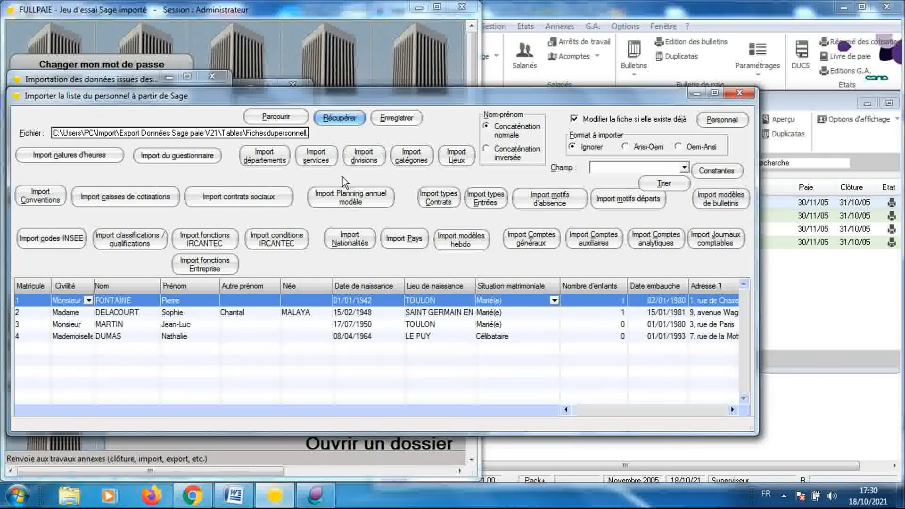
pyautogui.click(398, 119)
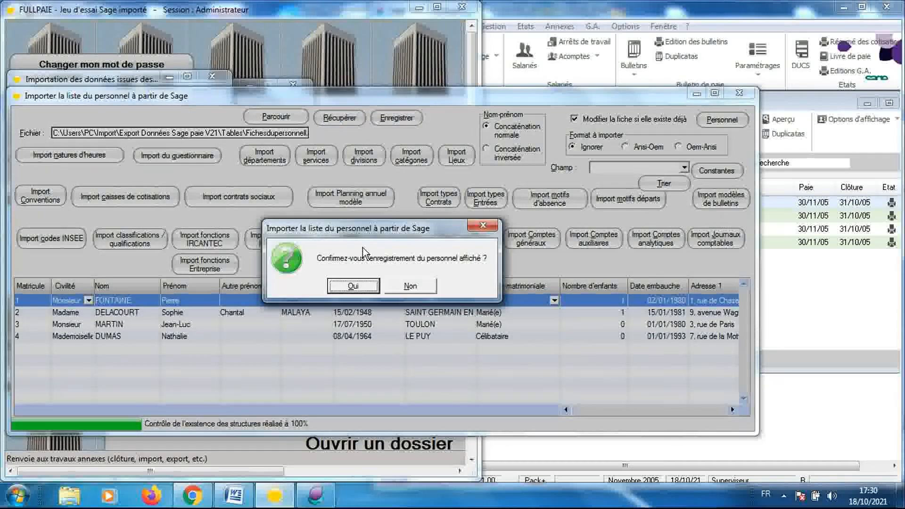
pyautogui.click(356, 287)
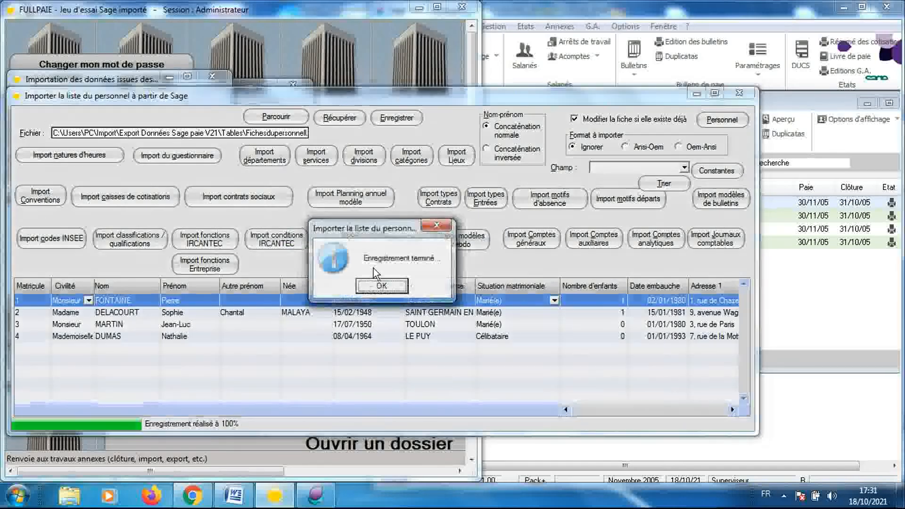
pyautogui.click(380, 286)
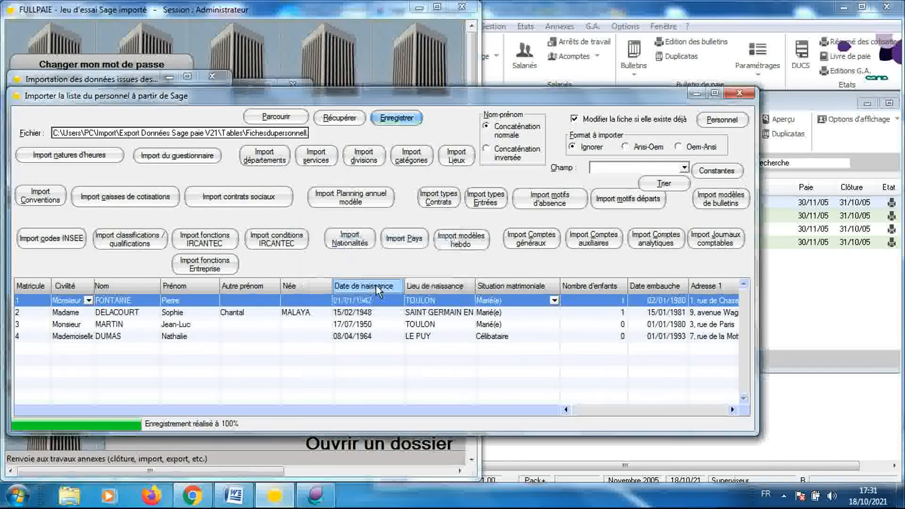
pyautogui.click(740, 93)
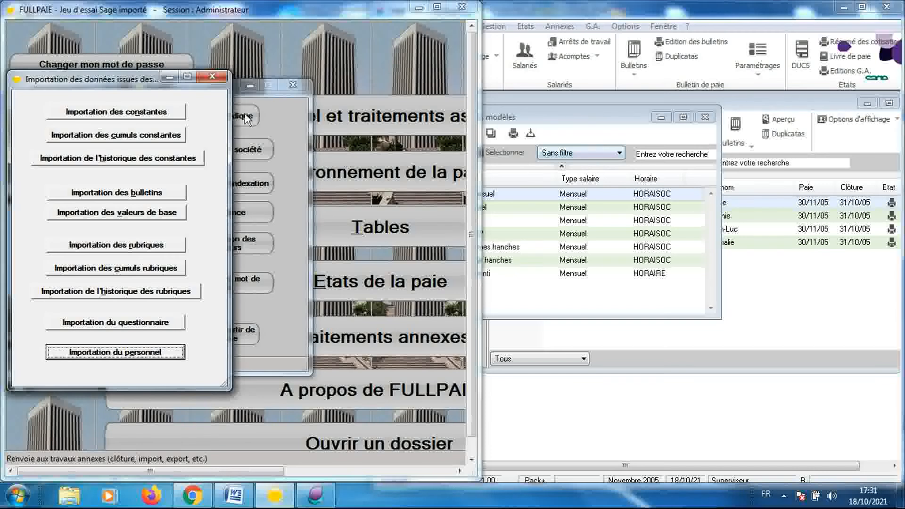
pyautogui.click(213, 77)
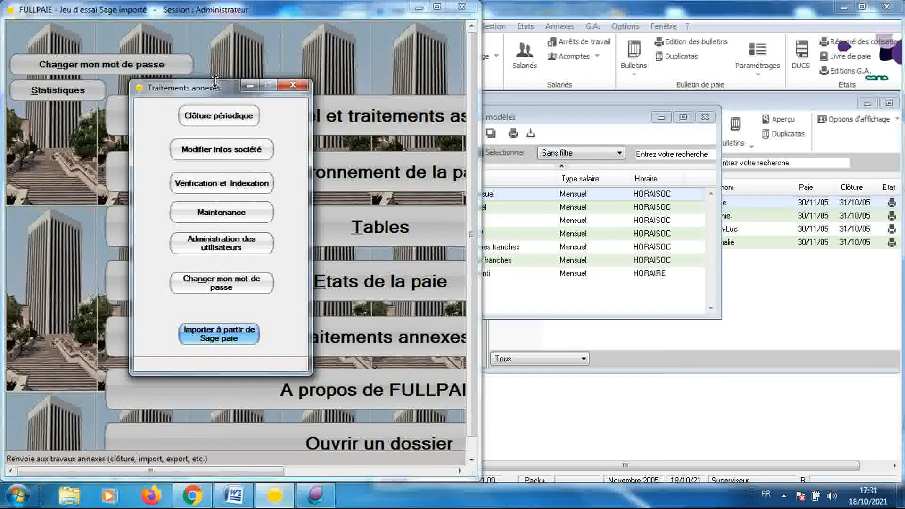
pyautogui.click(293, 85)
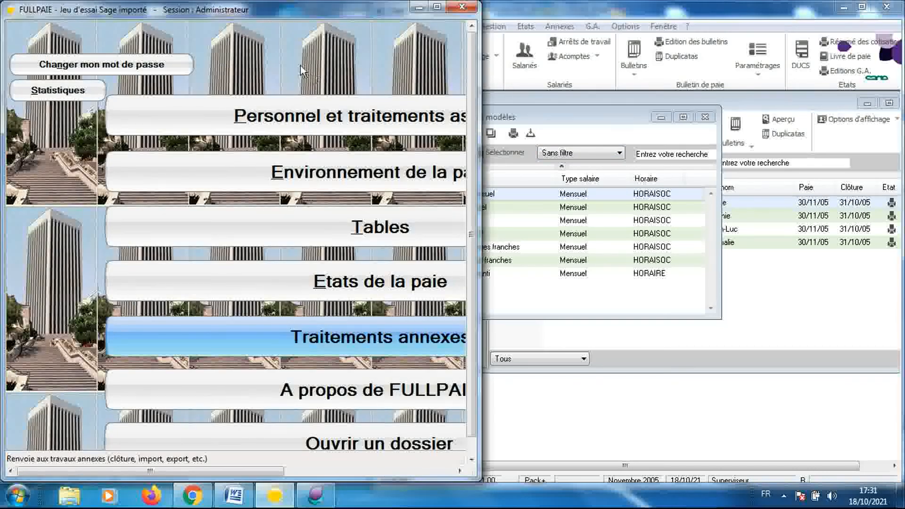
# Open the personnel list and show the civil status details of the first employee, the P.D.G
pyautogui.click(311, 121)
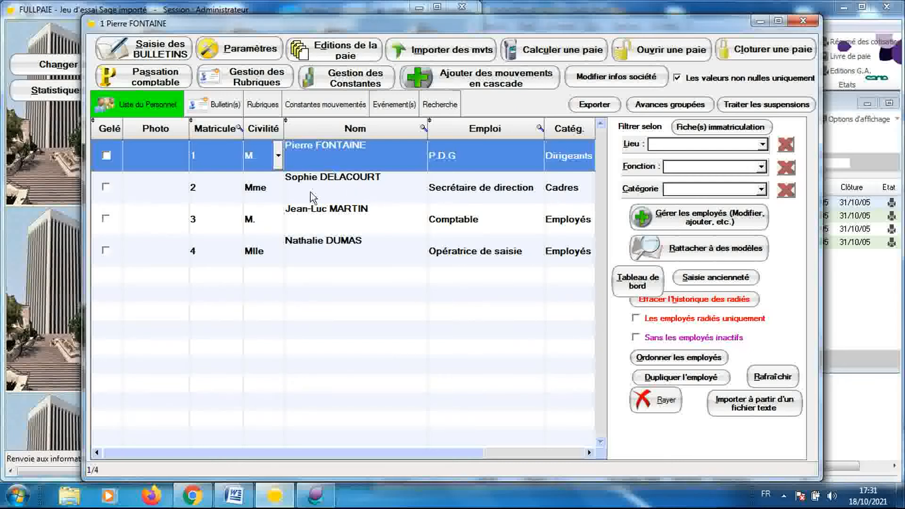
pyautogui.click(325, 231)
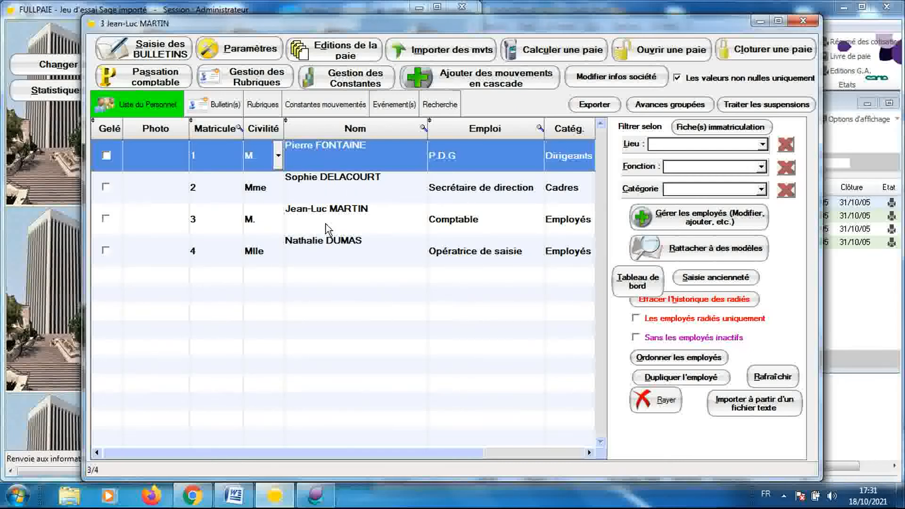
pyautogui.click(326, 255)
pyautogui.click(345, 160)
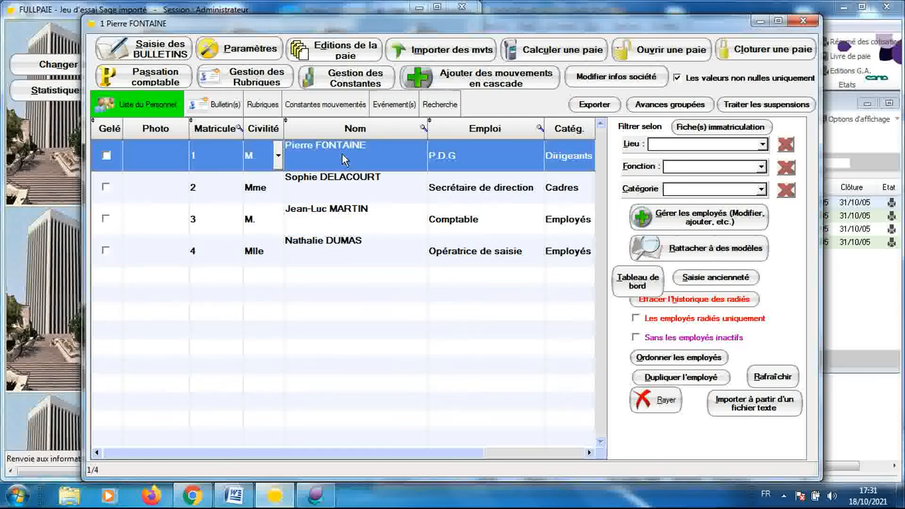
pyautogui.doubleClick(343, 157)
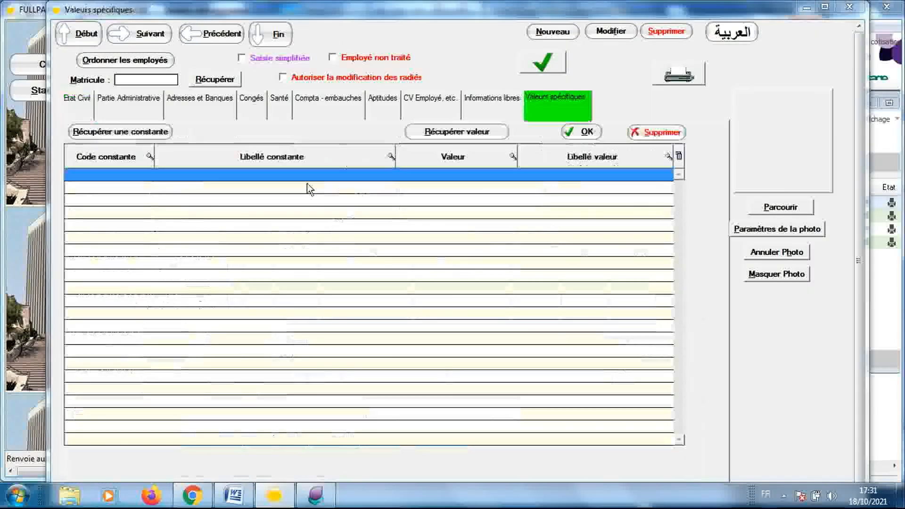
pyautogui.click(77, 100)
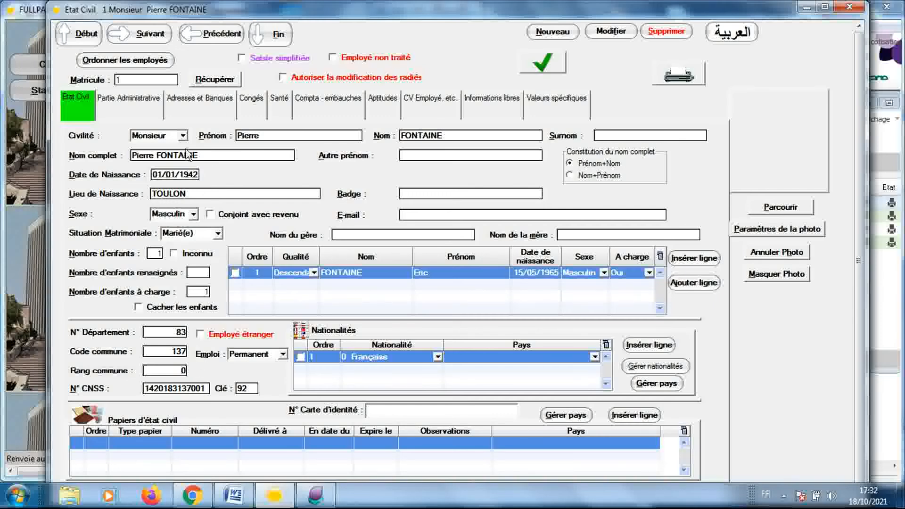
# Switch to Sage Paie, close the model payslip list and open the same employee's record to compare the civil status
pyautogui.click(316, 496)
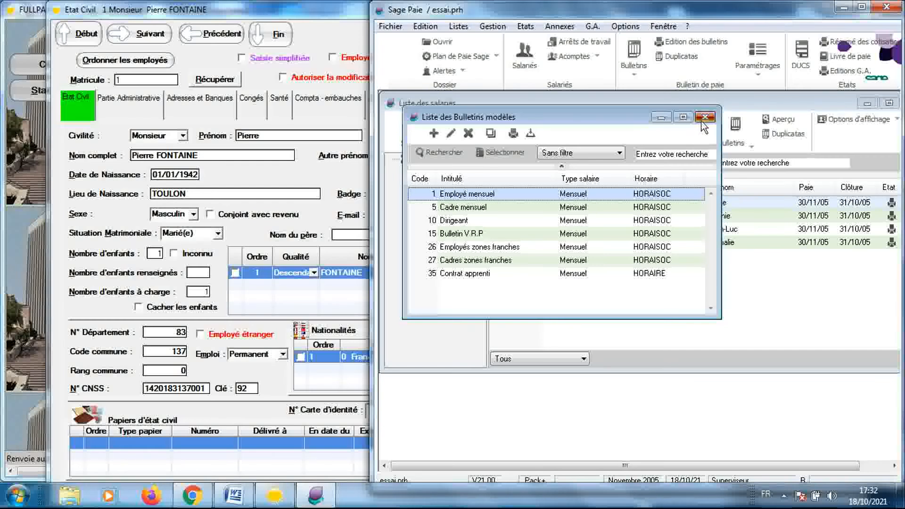
pyautogui.click(705, 117)
pyautogui.doubleClick(596, 206)
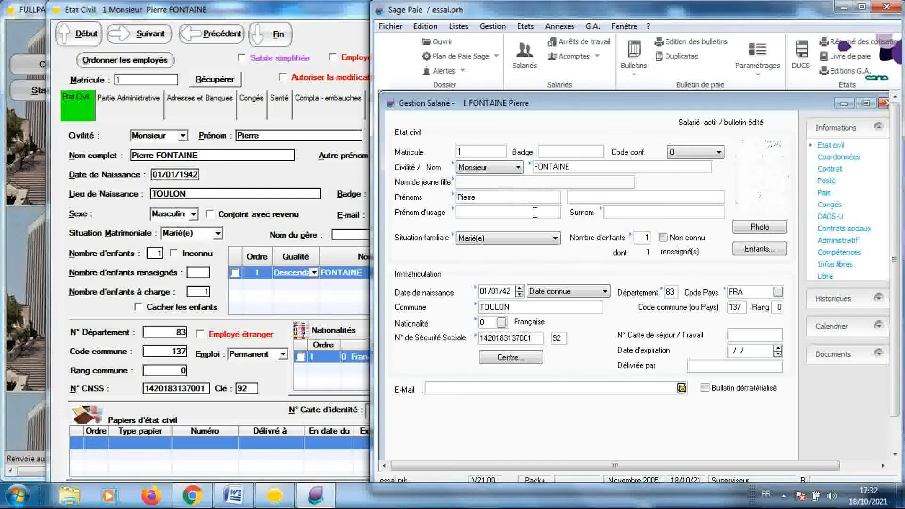
pyautogui.click(490, 237)
# Compare the employee's contact and bank details in Sage Paie with the addresses and banks in FULLPAIE
pyautogui.click(818, 160)
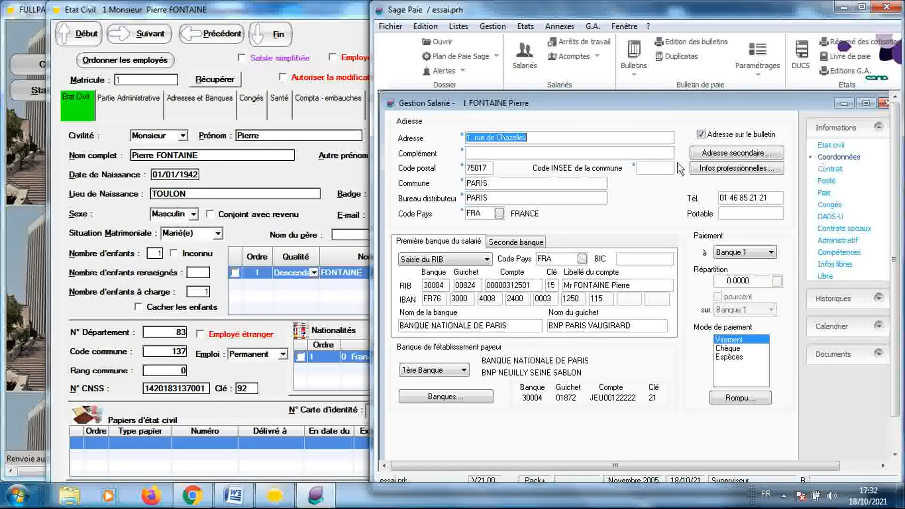
pyautogui.click(179, 109)
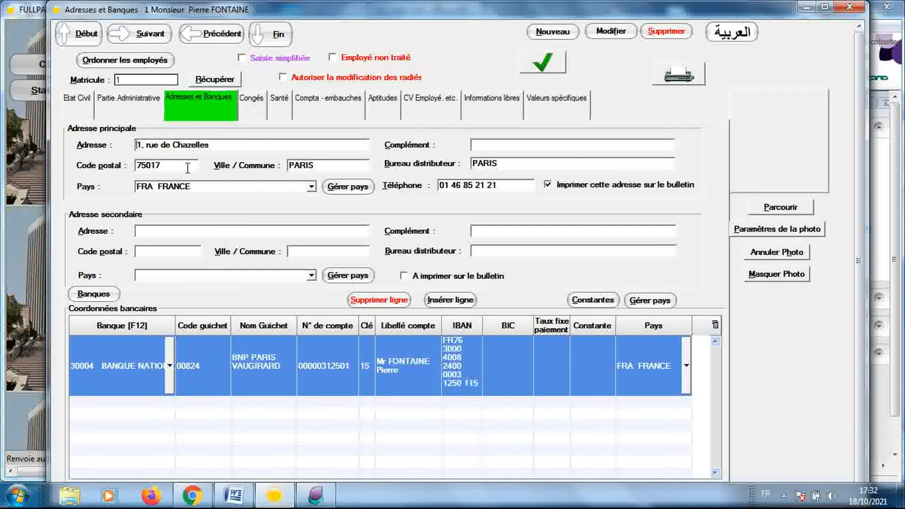
pyautogui.click(316, 495)
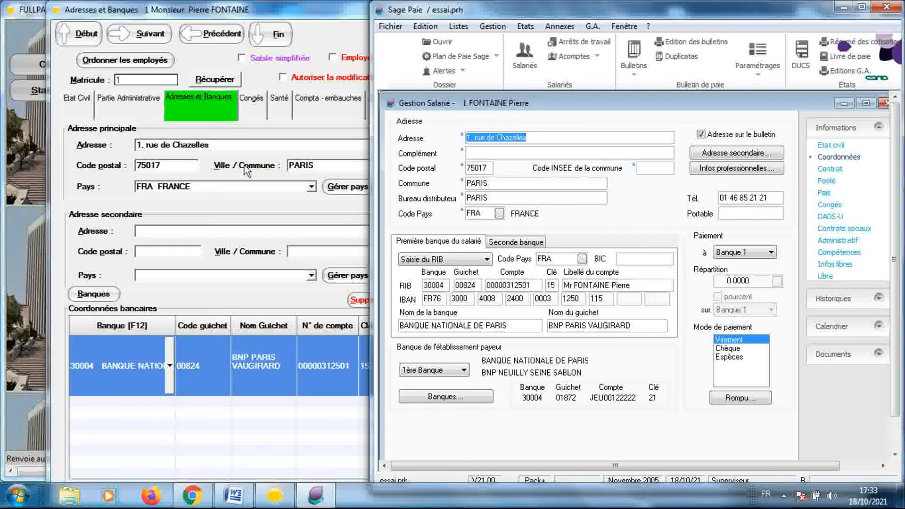
# Compare the employee's administrative details in FULLPAIE with the position and contract details in Sage Paie
pyautogui.click(152, 106)
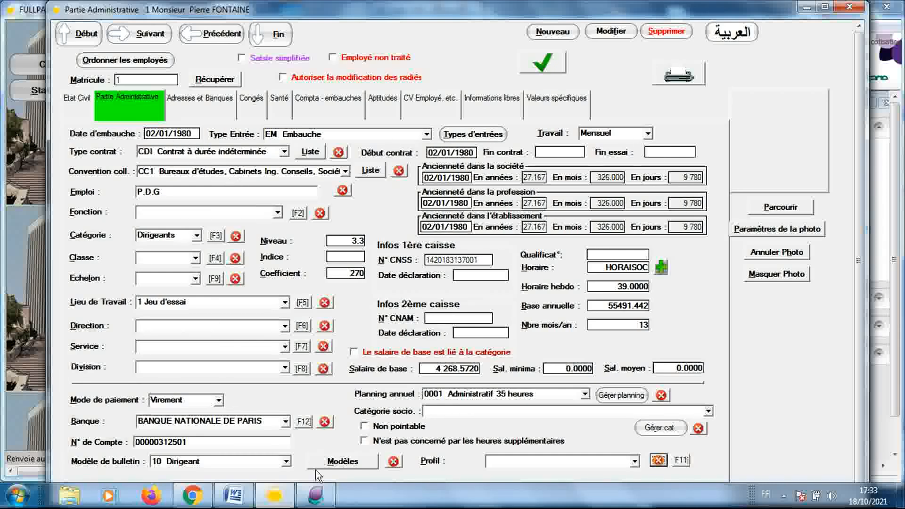
pyautogui.click(316, 496)
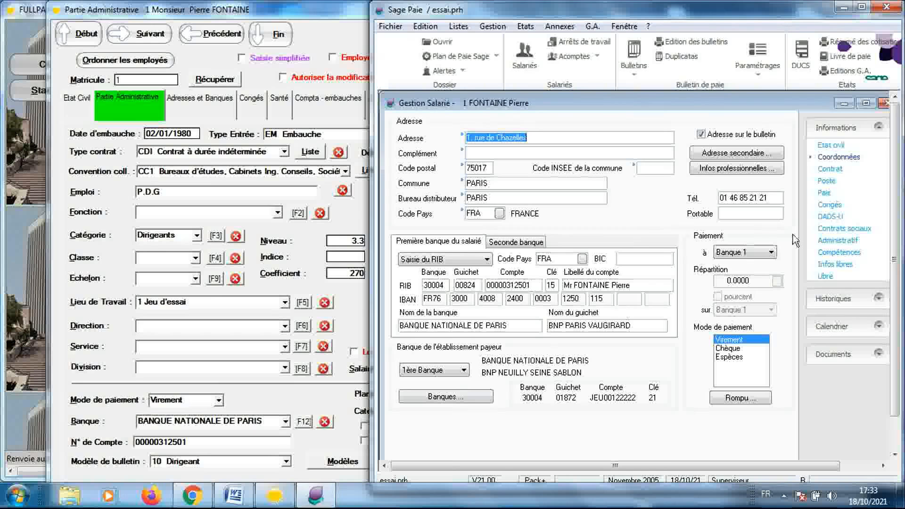
pyautogui.click(840, 183)
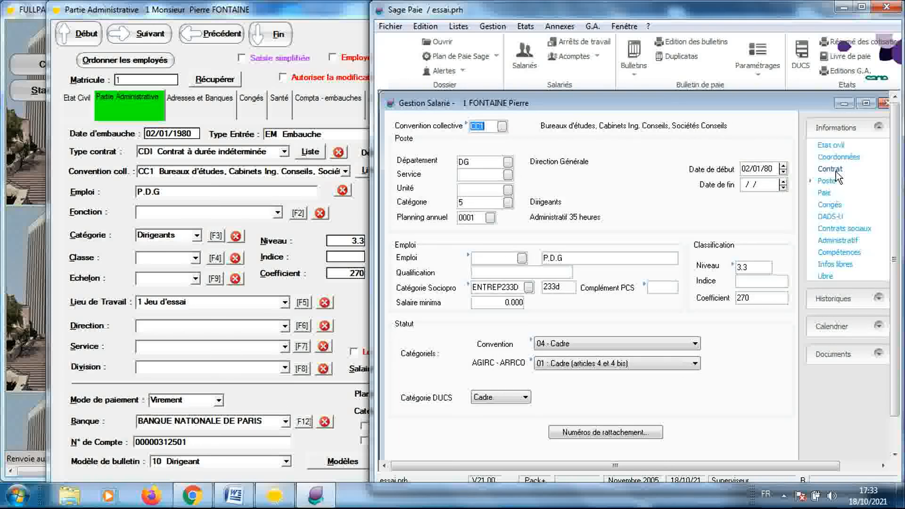
pyautogui.click(837, 175)
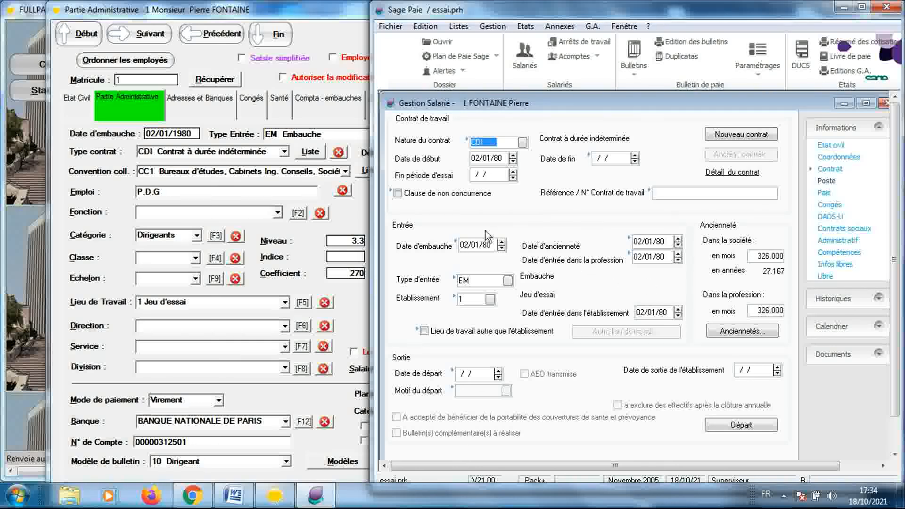
pyautogui.click(307, 235)
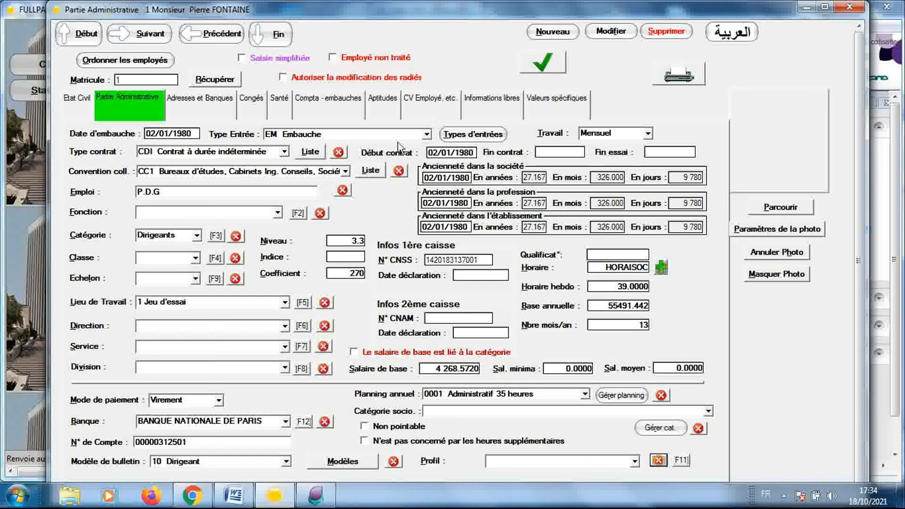
# Review the employee's aptitudes, addresses and banks, and administrative details in FULLPAIE, and return to the civil status
pyautogui.click(372, 112)
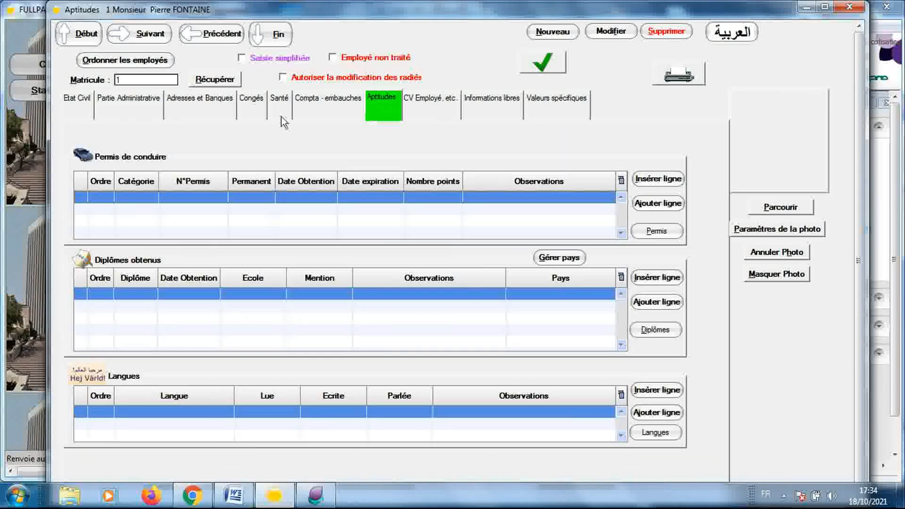
pyautogui.click(188, 111)
pyautogui.click(151, 113)
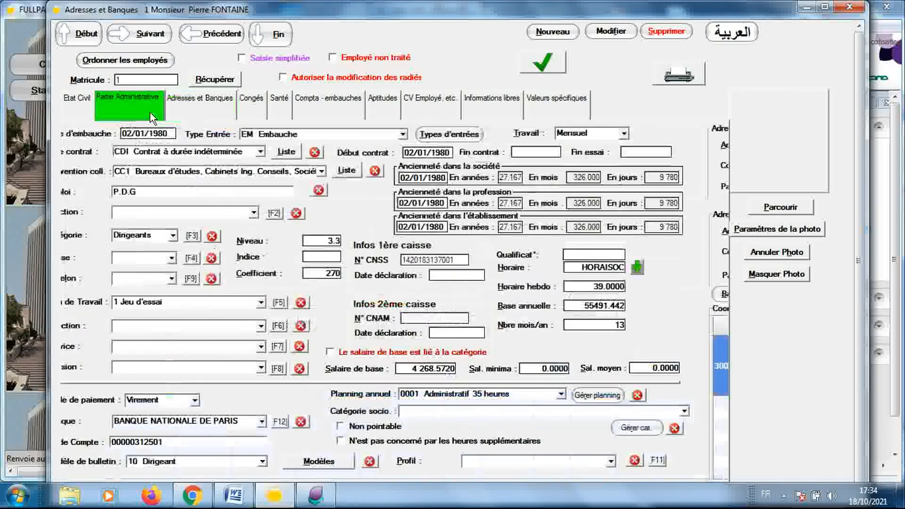
pyautogui.click(86, 111)
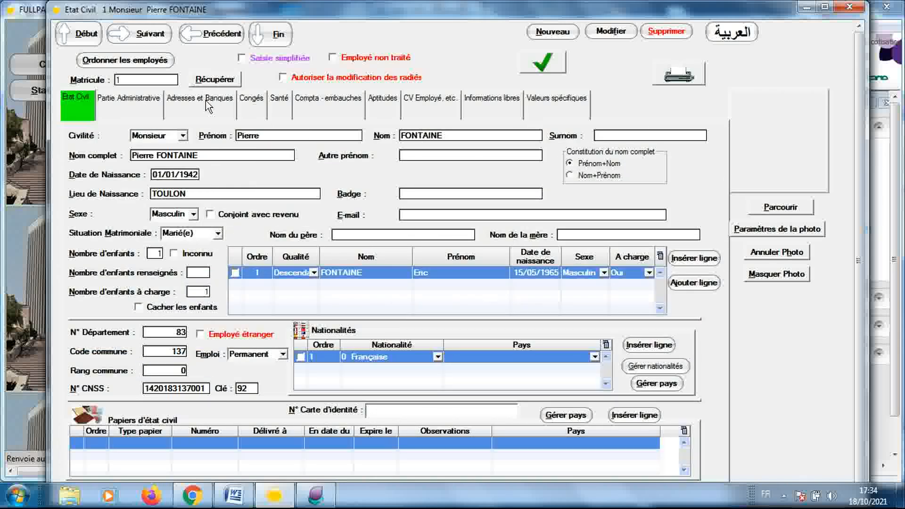